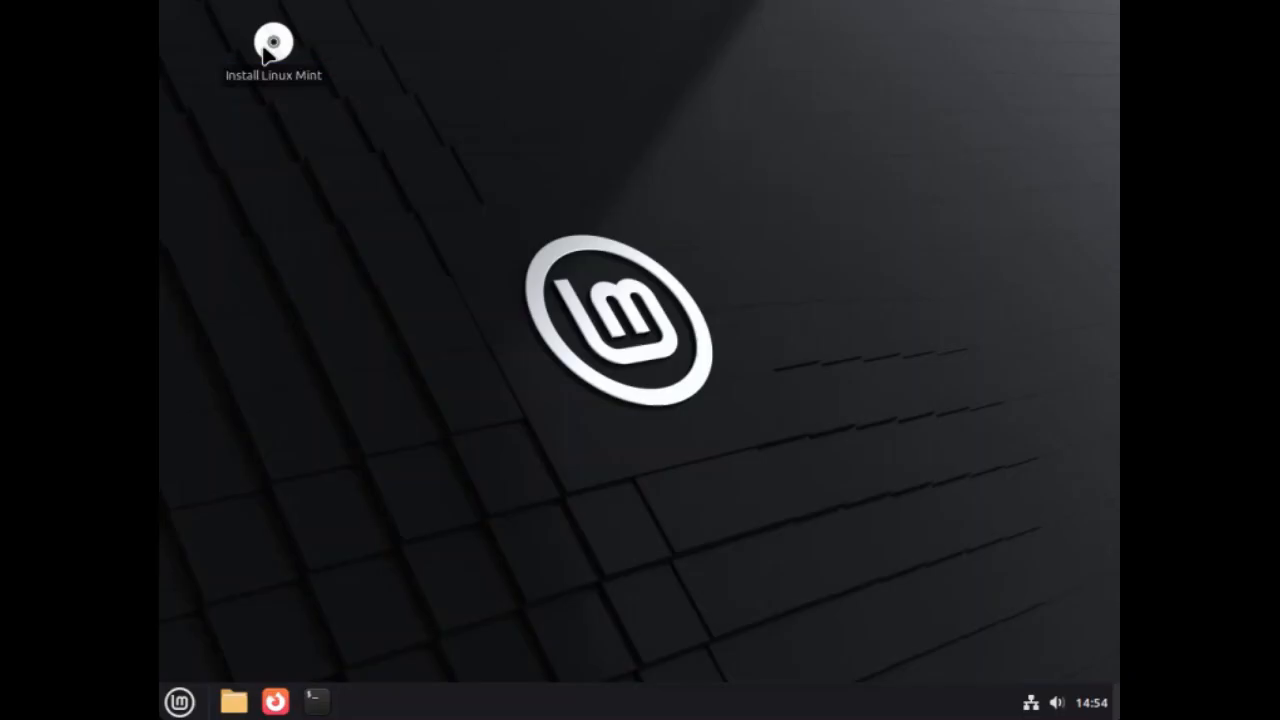
Launch the Linux Mint installer and continue with Français as the installation language.
double_click(266, 55)
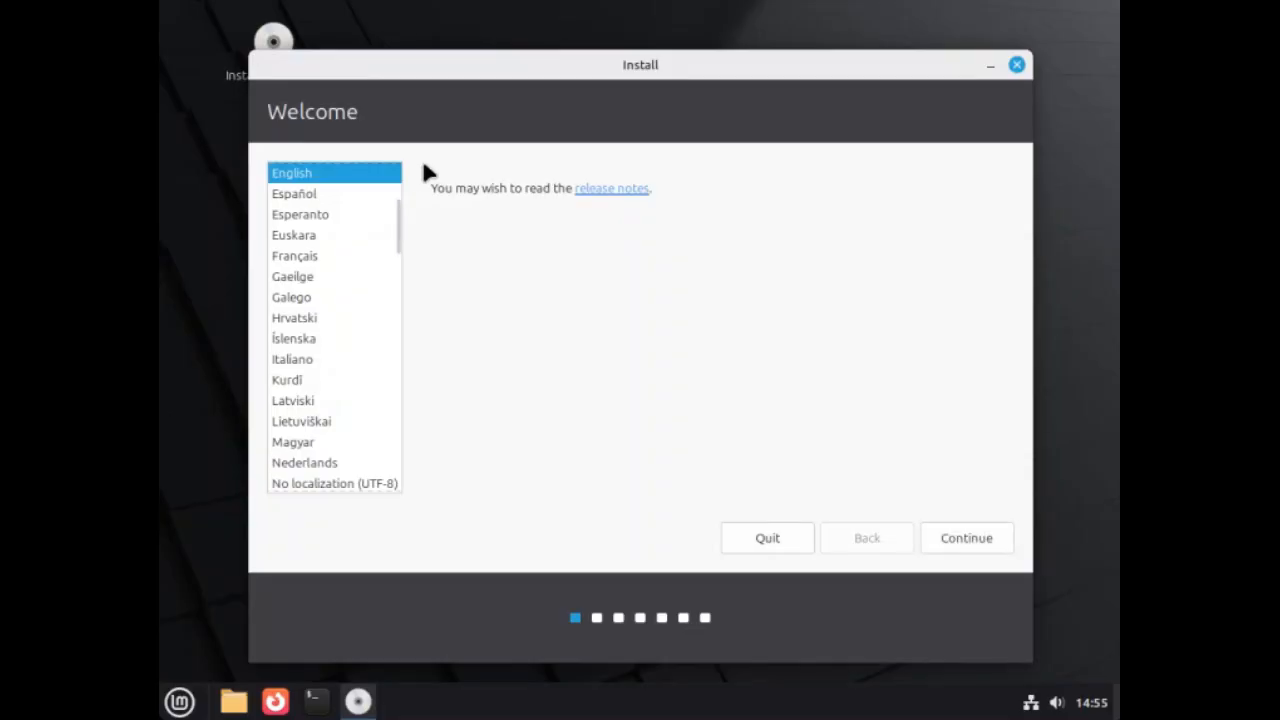
left_click(301, 257)
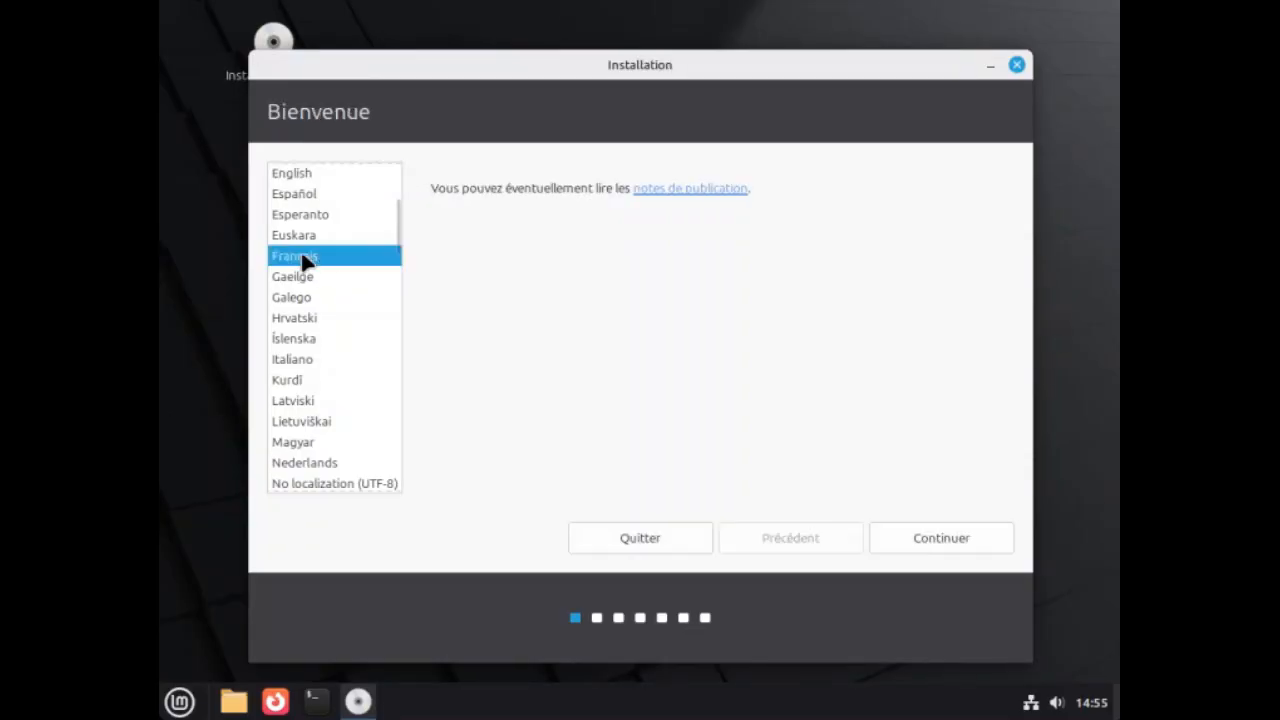
left_click(946, 540)
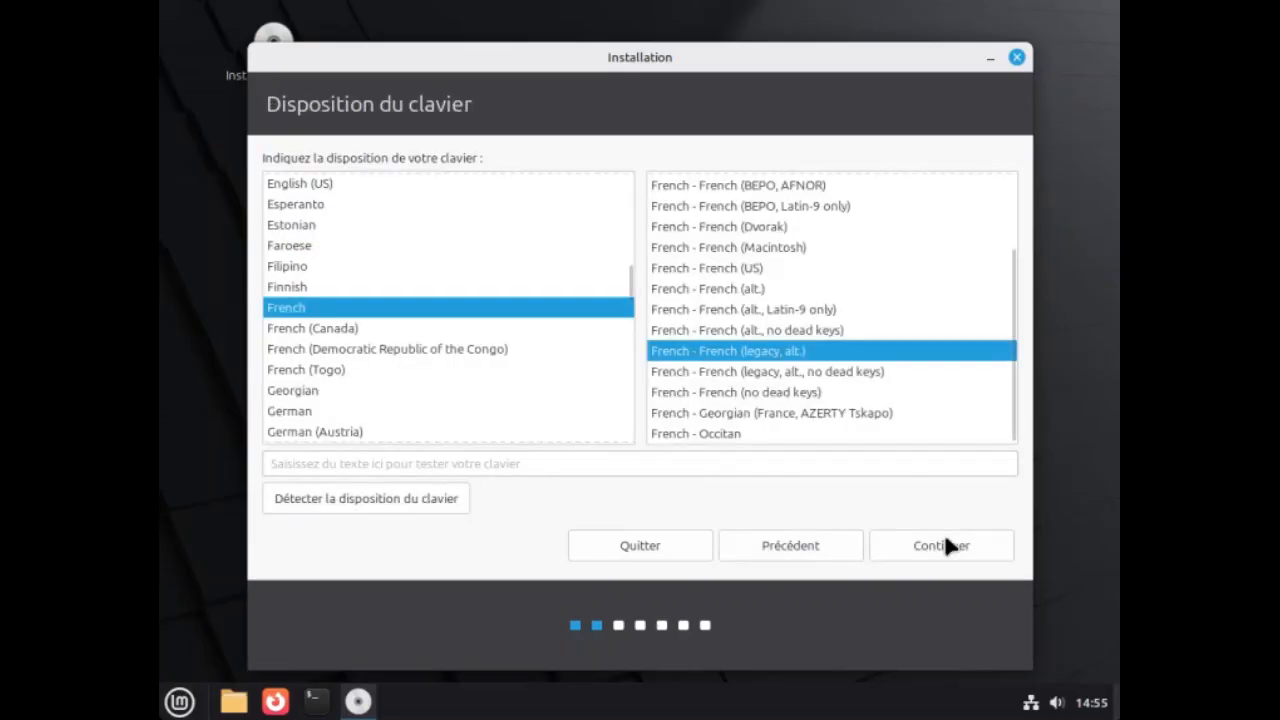
Choose the French - French (AZERTY) keyboard layout and continue.
scroll(733, 347, "up", 3)
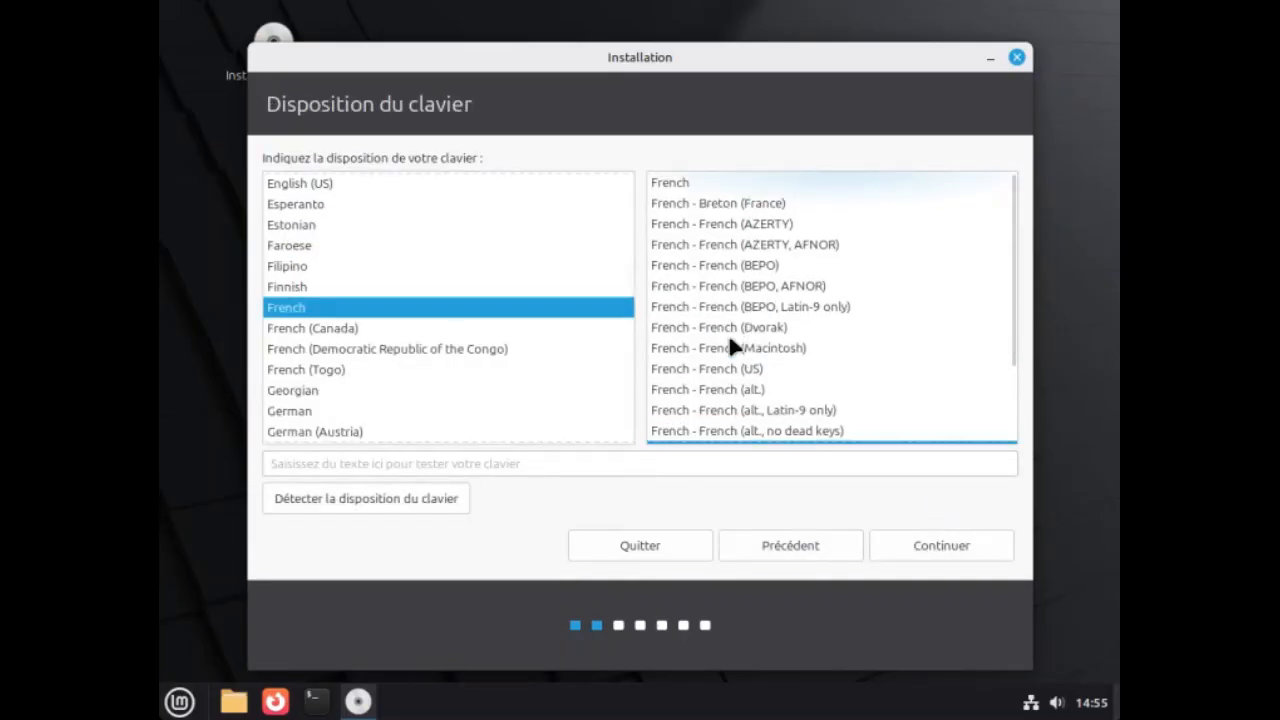
left_click(751, 226)
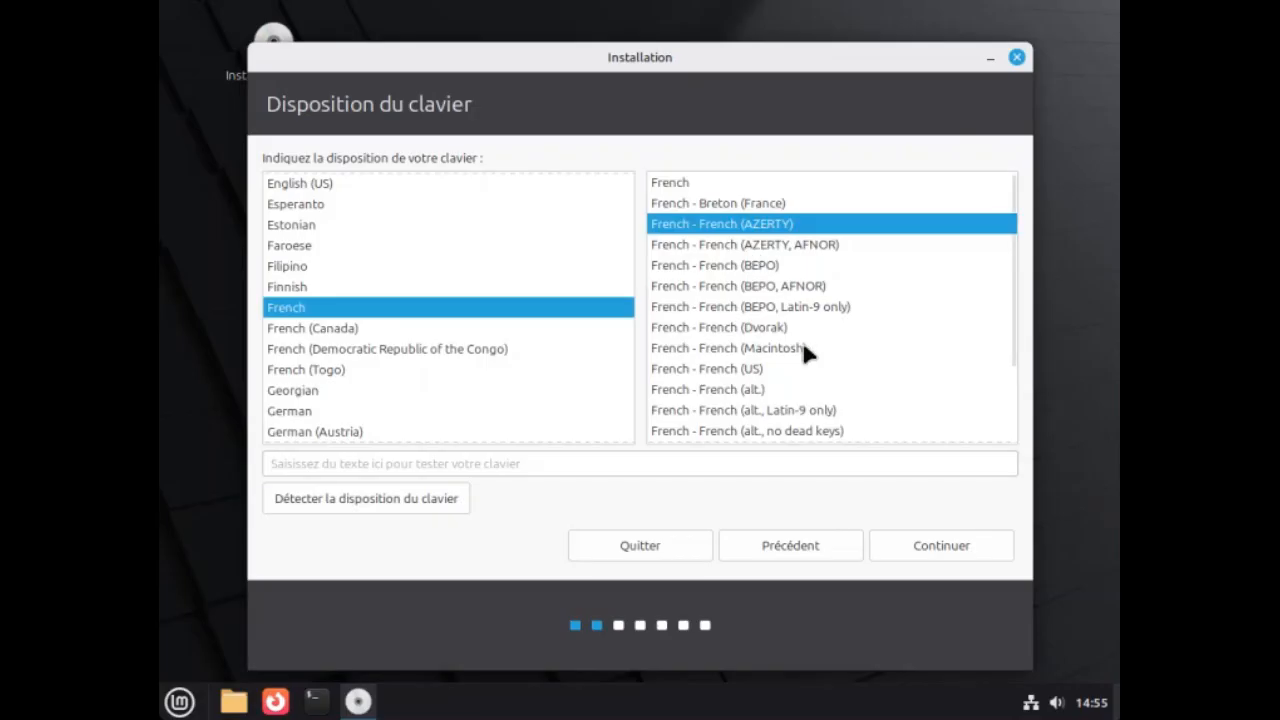
left_click(929, 546)
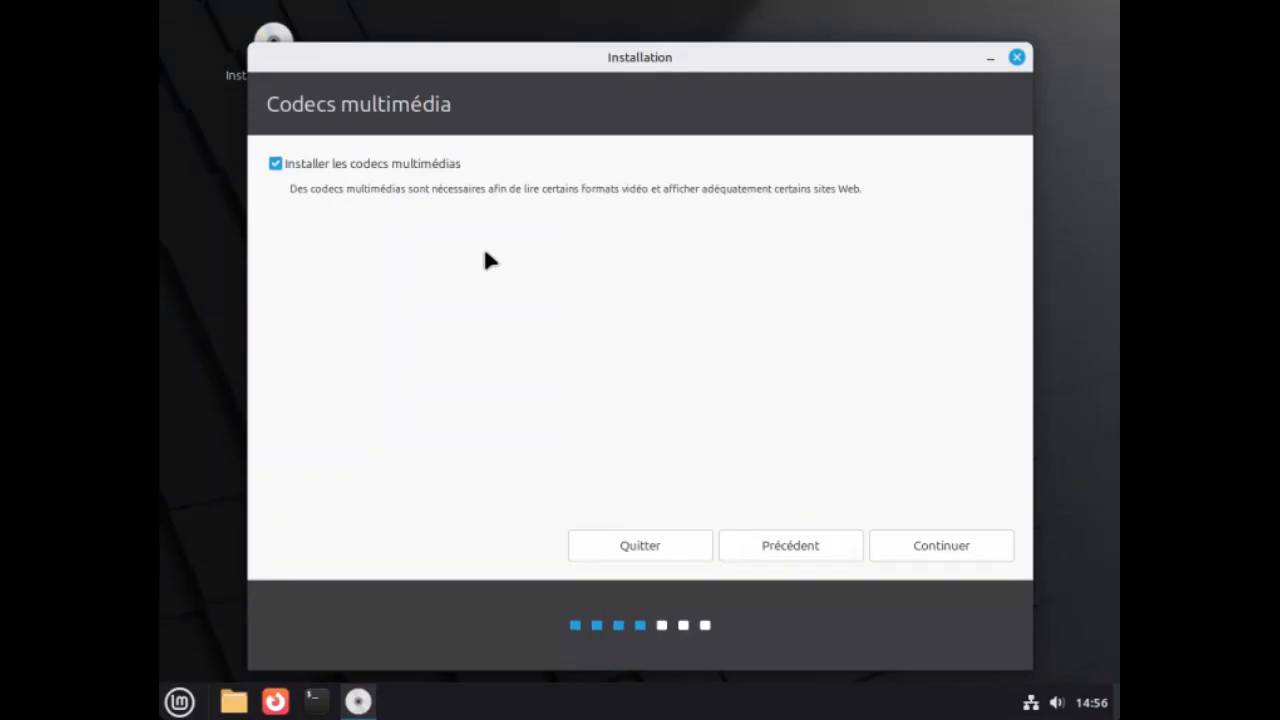
Include the multimedia codecs and choose to erase the disk and install Linux Mint, accepting the disk changes.
left_click(930, 545)
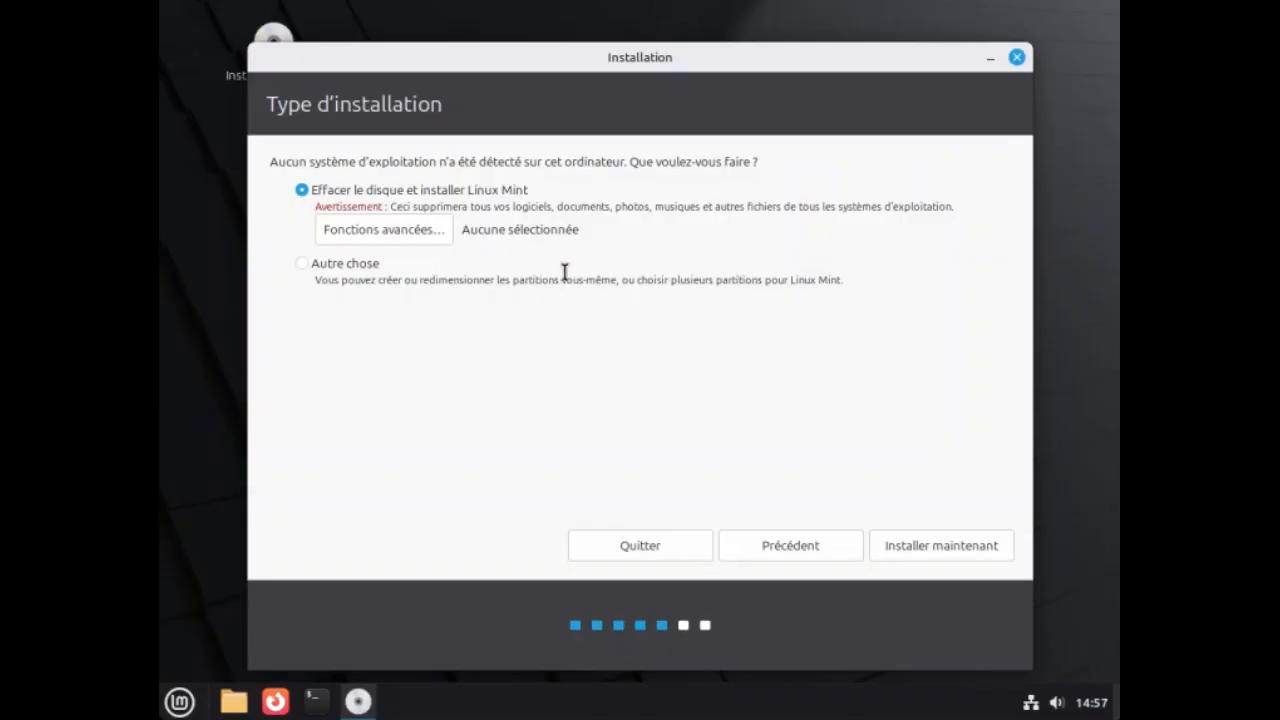
left_click(916, 548)
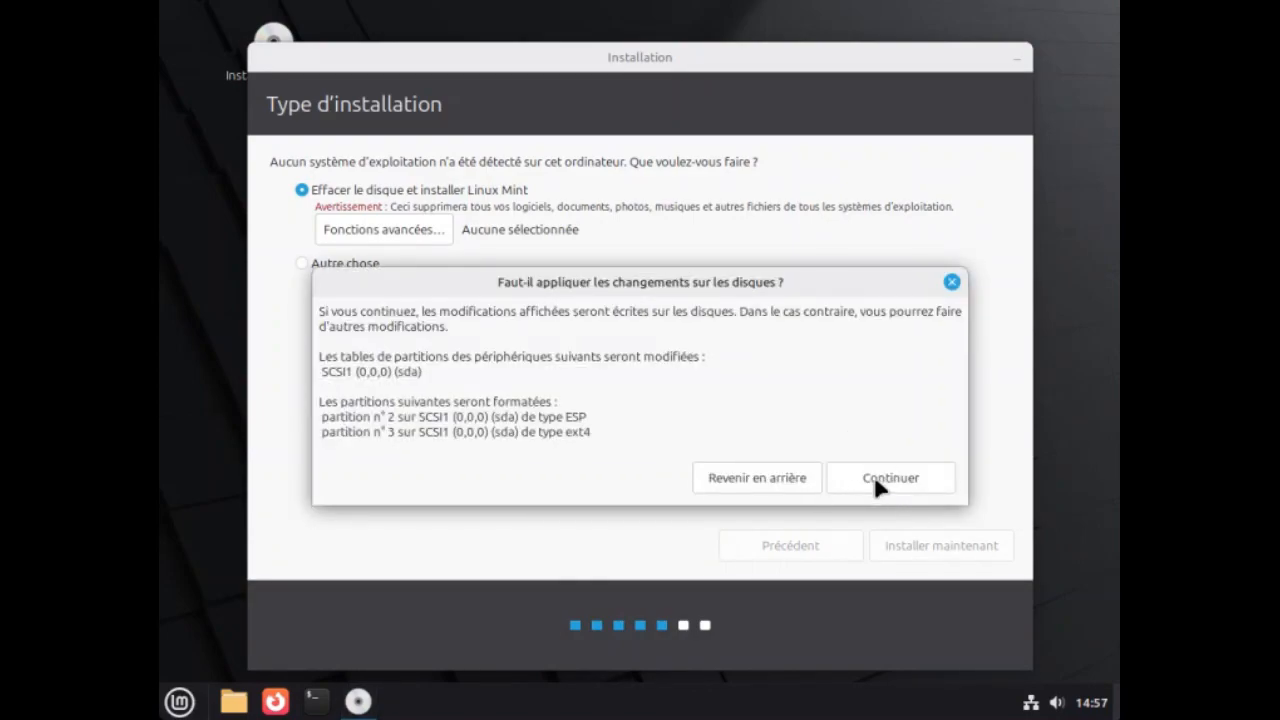
left_click(879, 485)
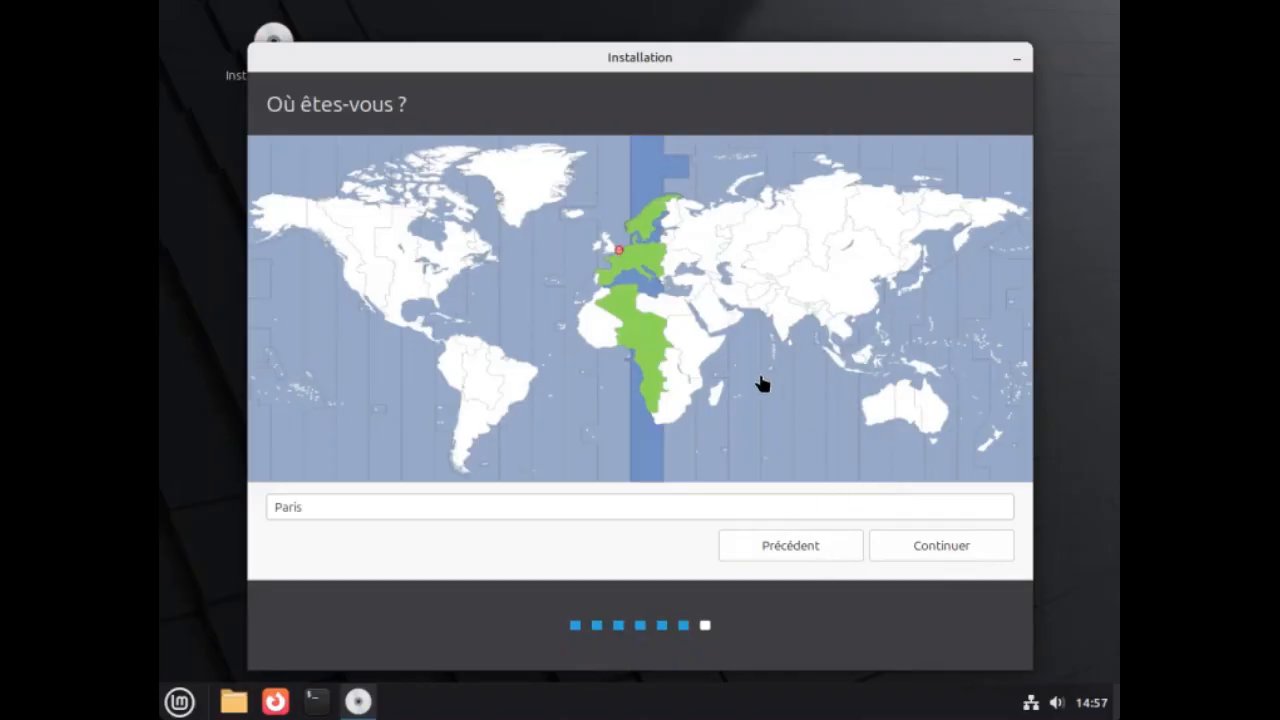
Accept Paris as the location, enter Démo as the user's name and select automatic login.
left_click(948, 542)
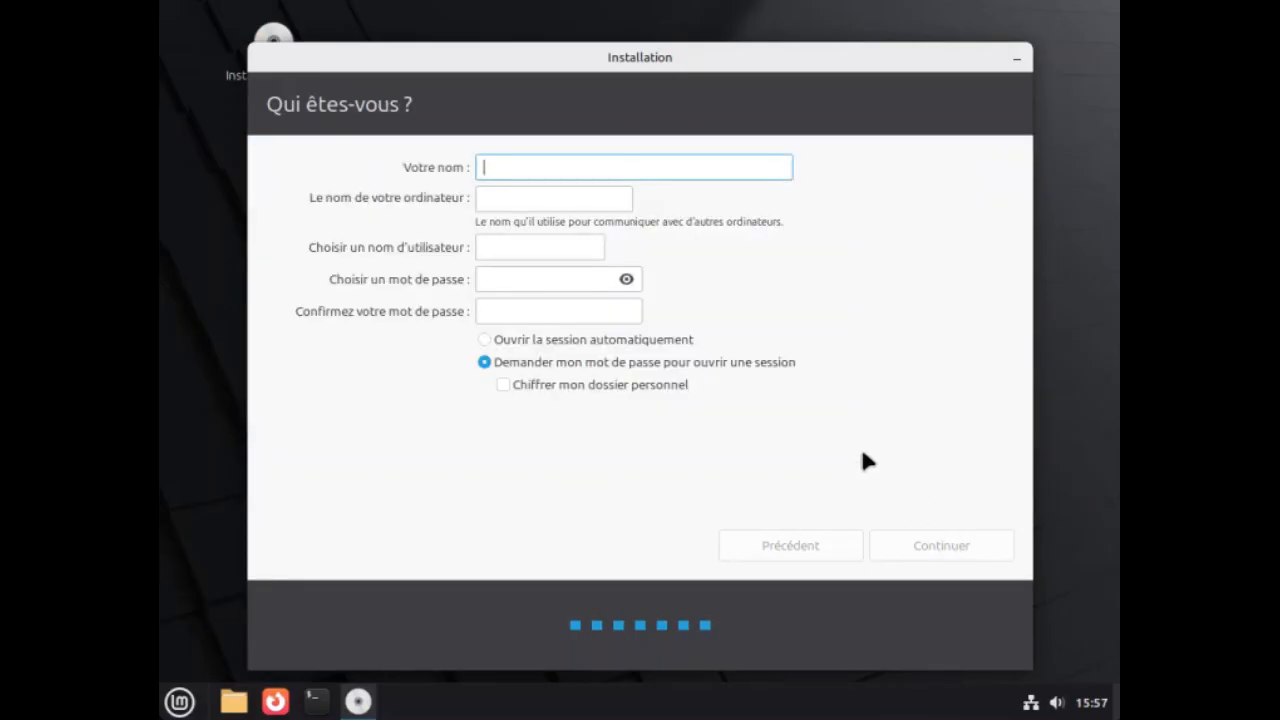
type("Démo")
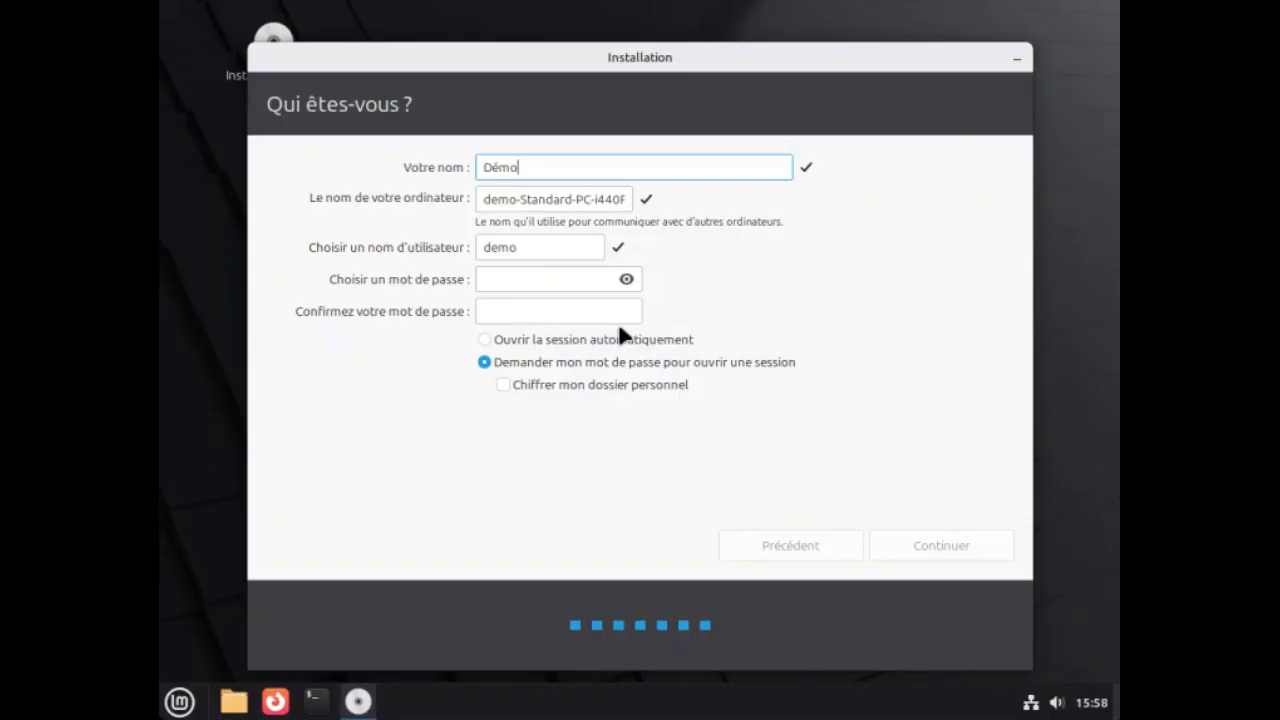
left_click(545, 346)
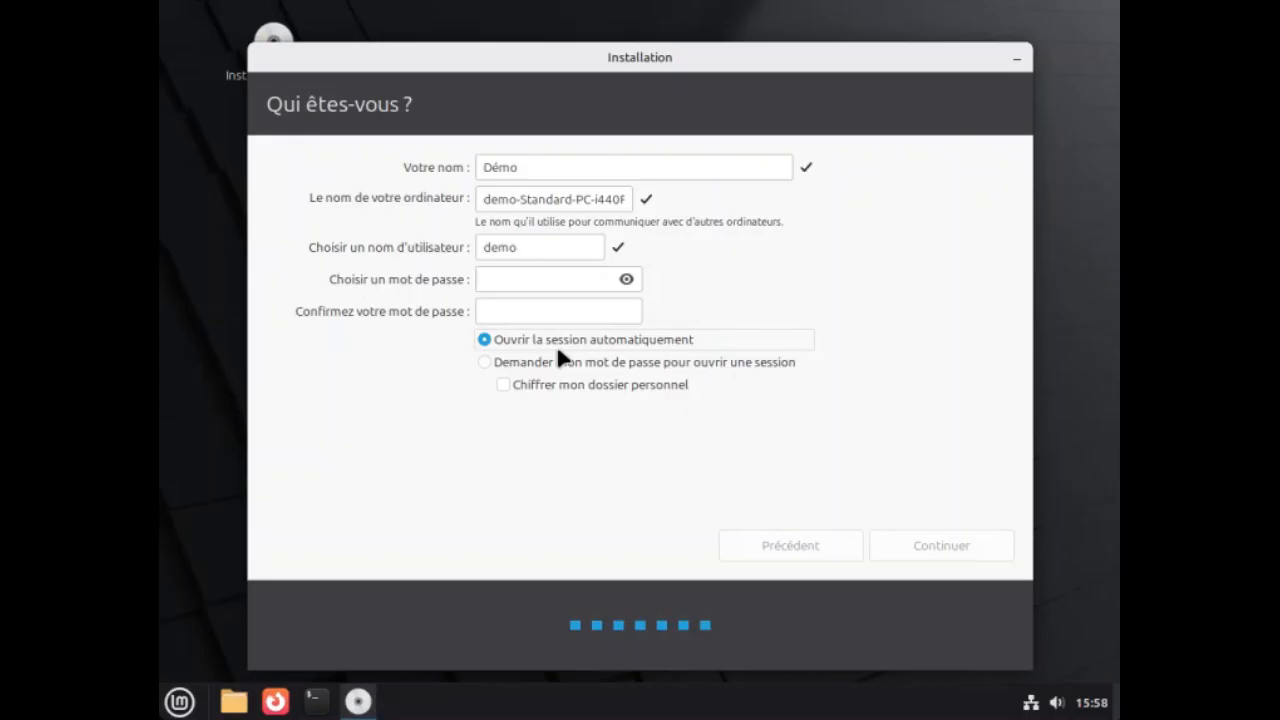
Enter the new account's password and repeat it in the confirmation field.
left_click(509, 278)
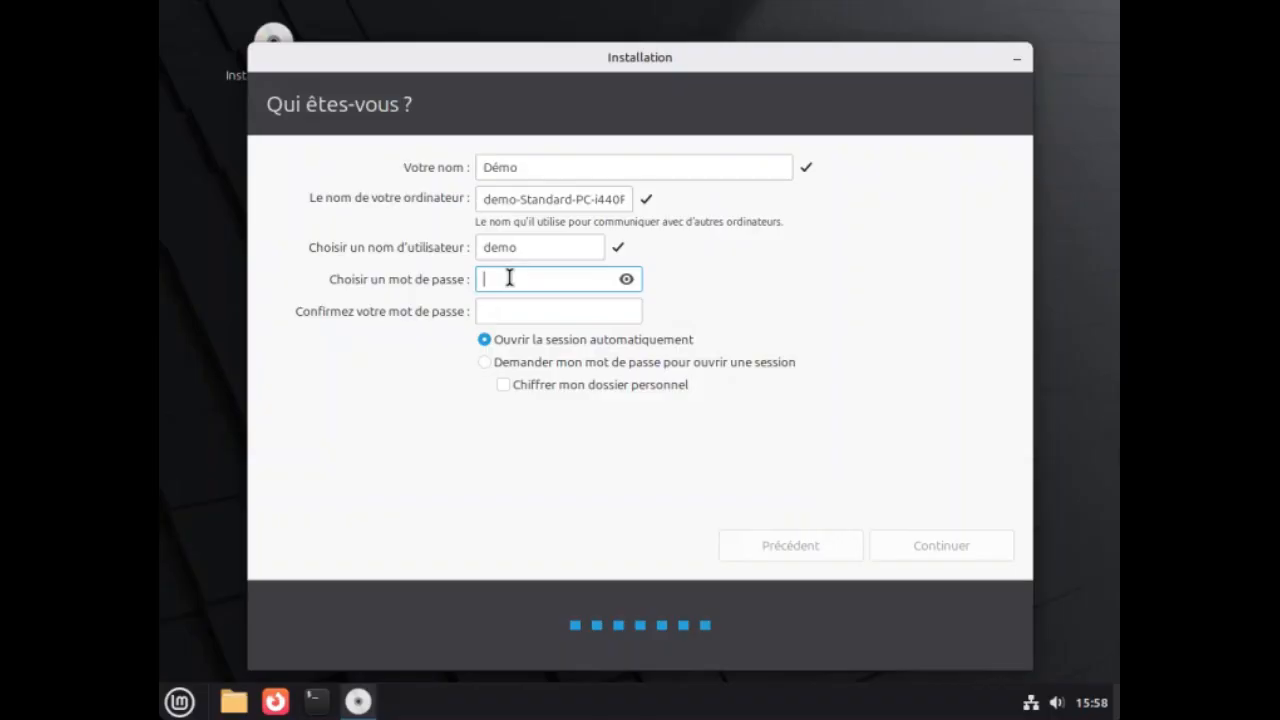
type("d")
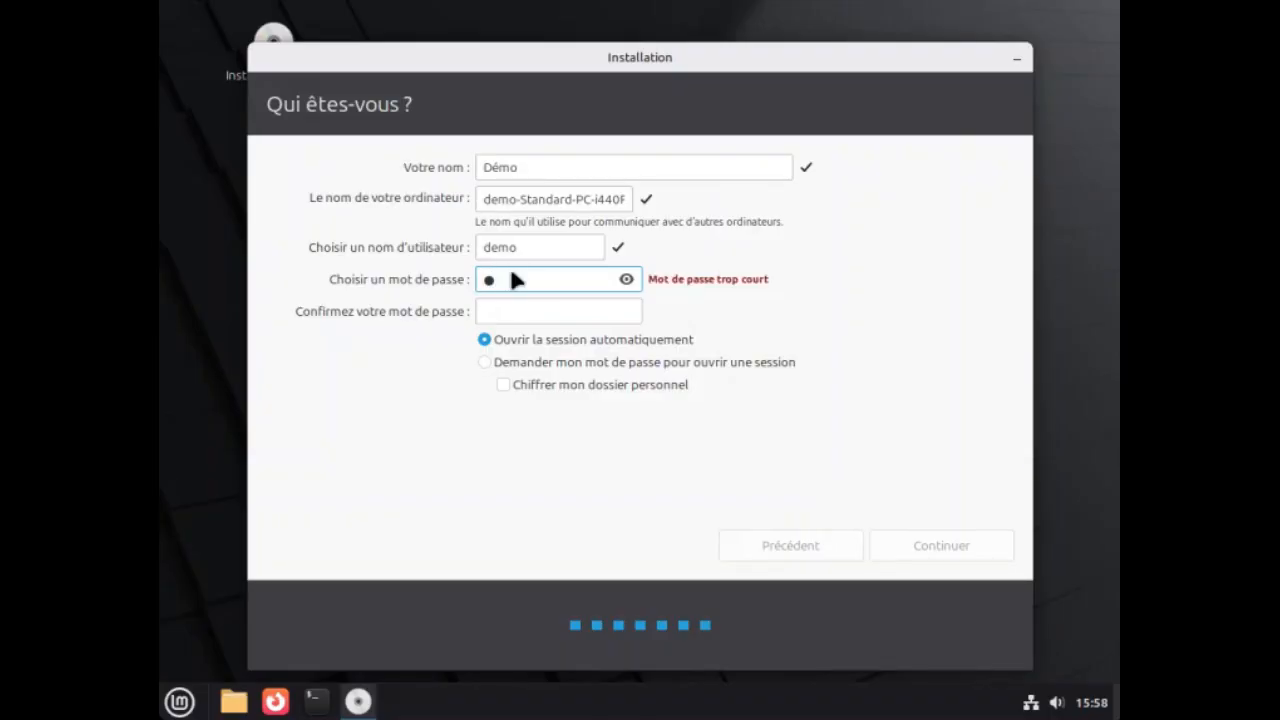
left_click(501, 313)
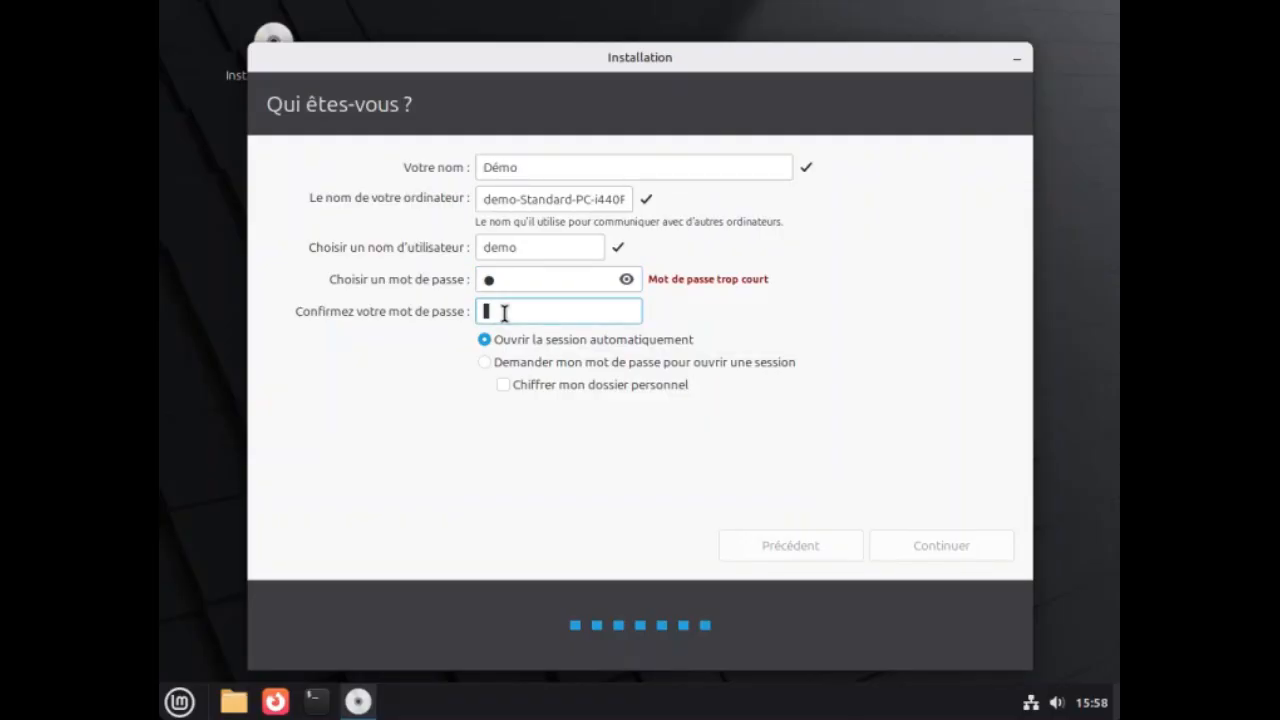
type("a")
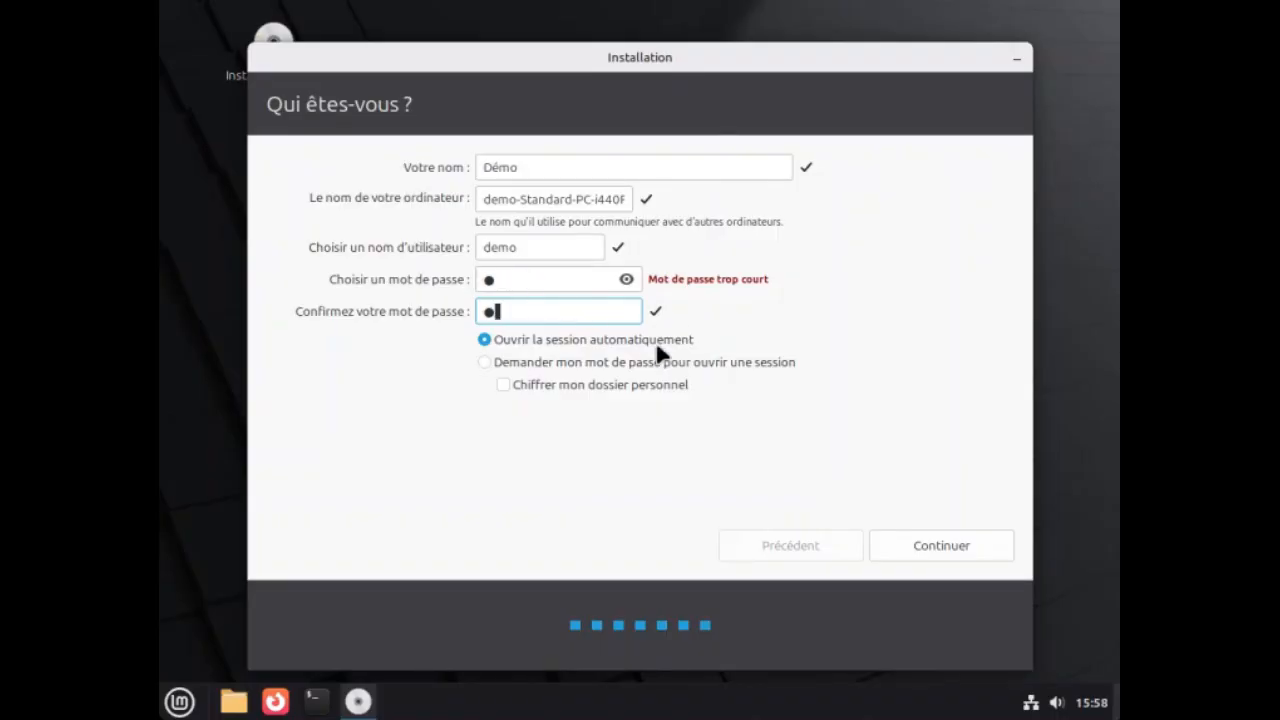
Start the installation and, once it is complete, restart into the installed system.
left_click(940, 548)
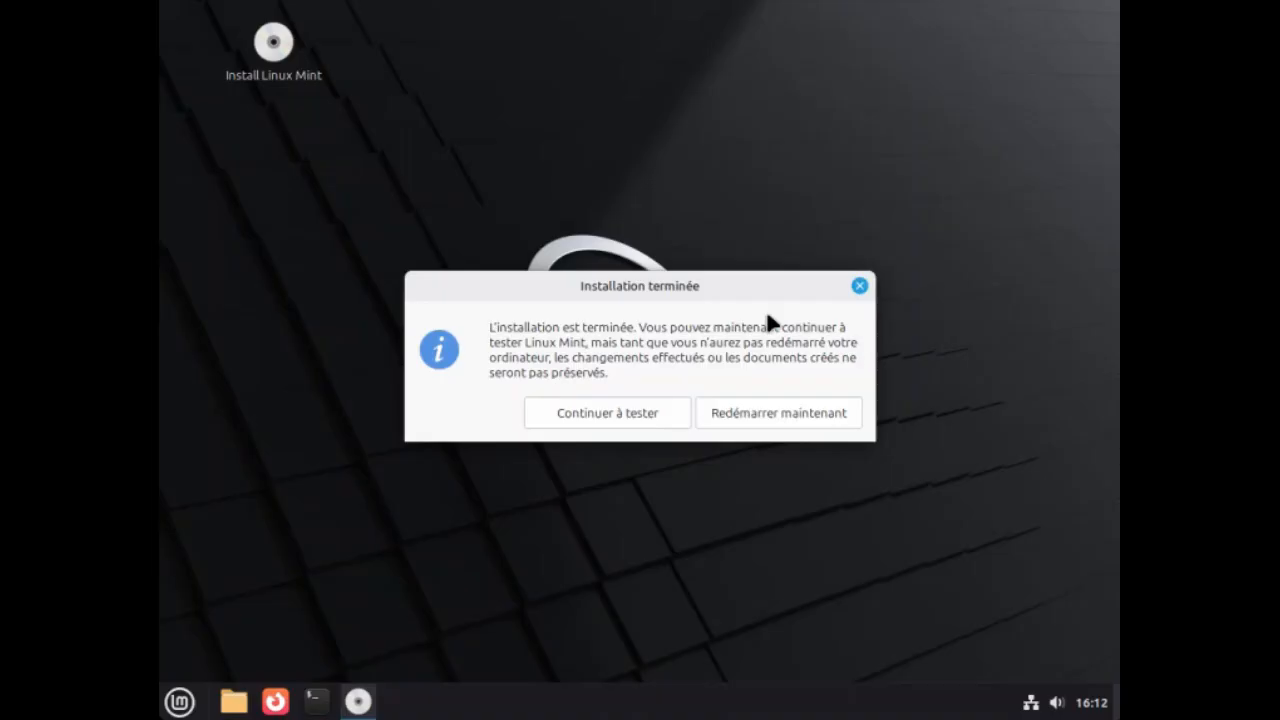
left_click(762, 408)
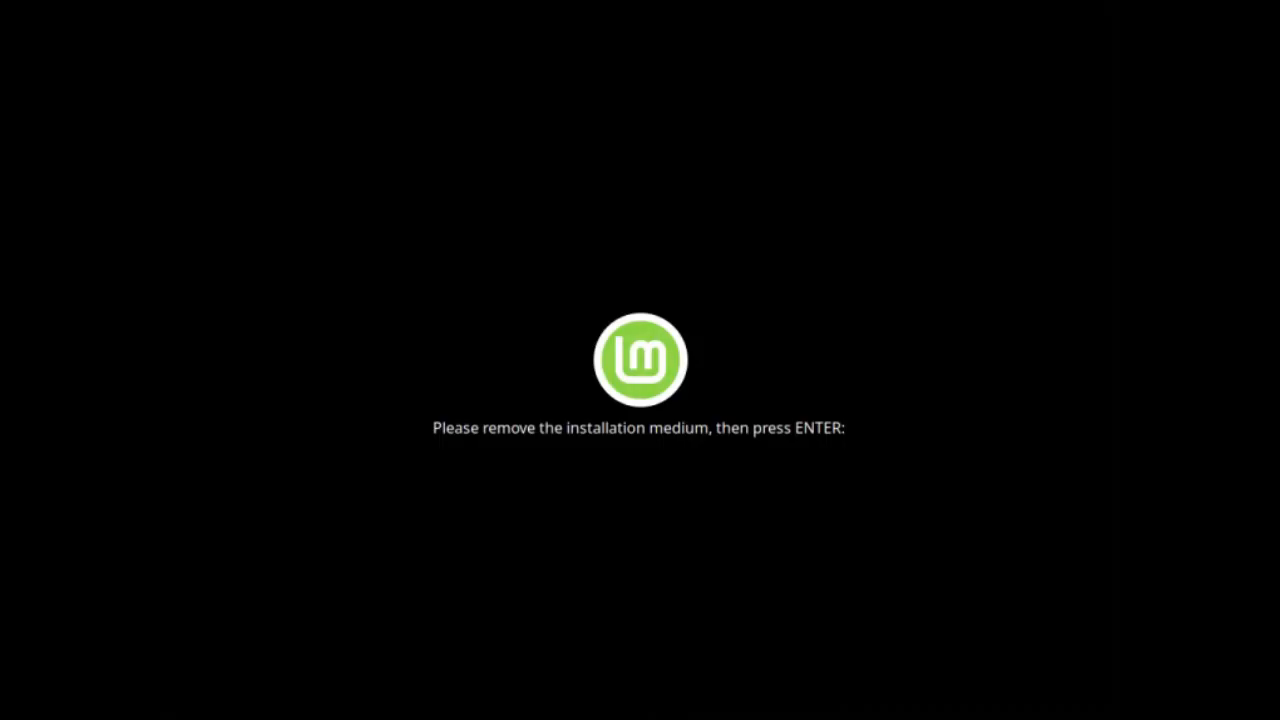
key("Return")
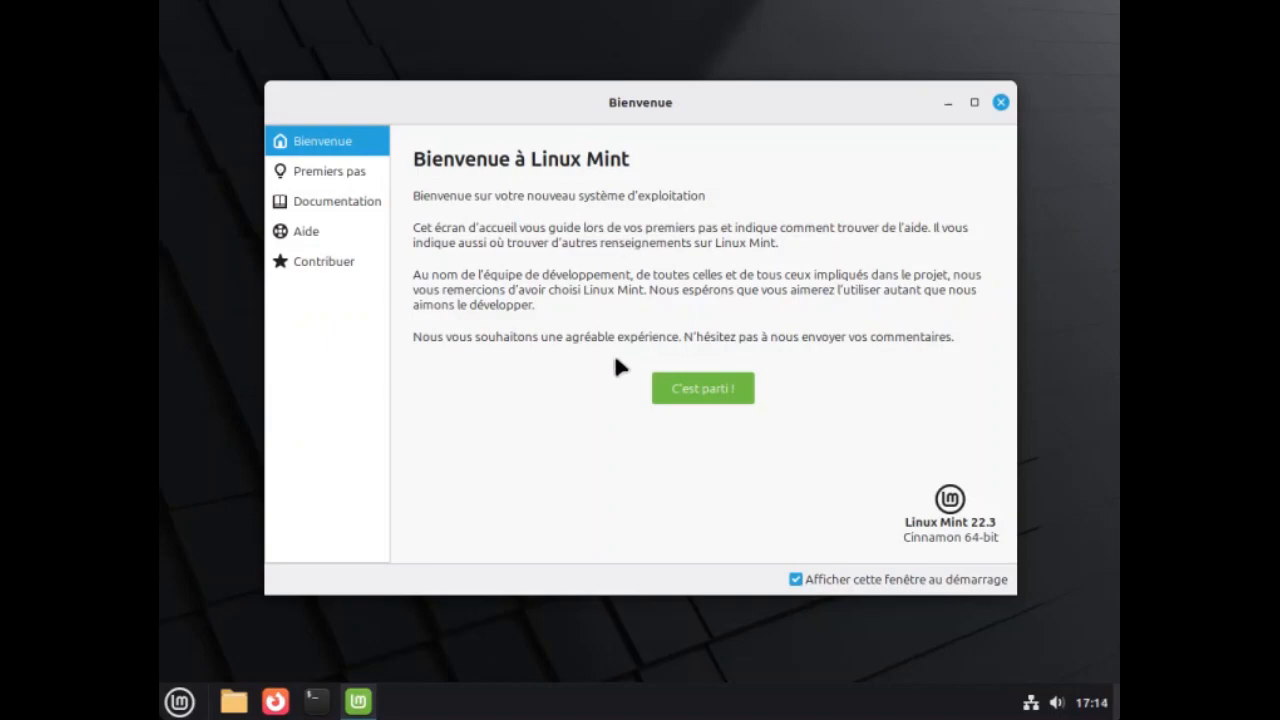
Stop the welcome window from showing at startup, close it, and unpin Firefox from the panel.
left_click(796, 580)
left_click(1001, 104)
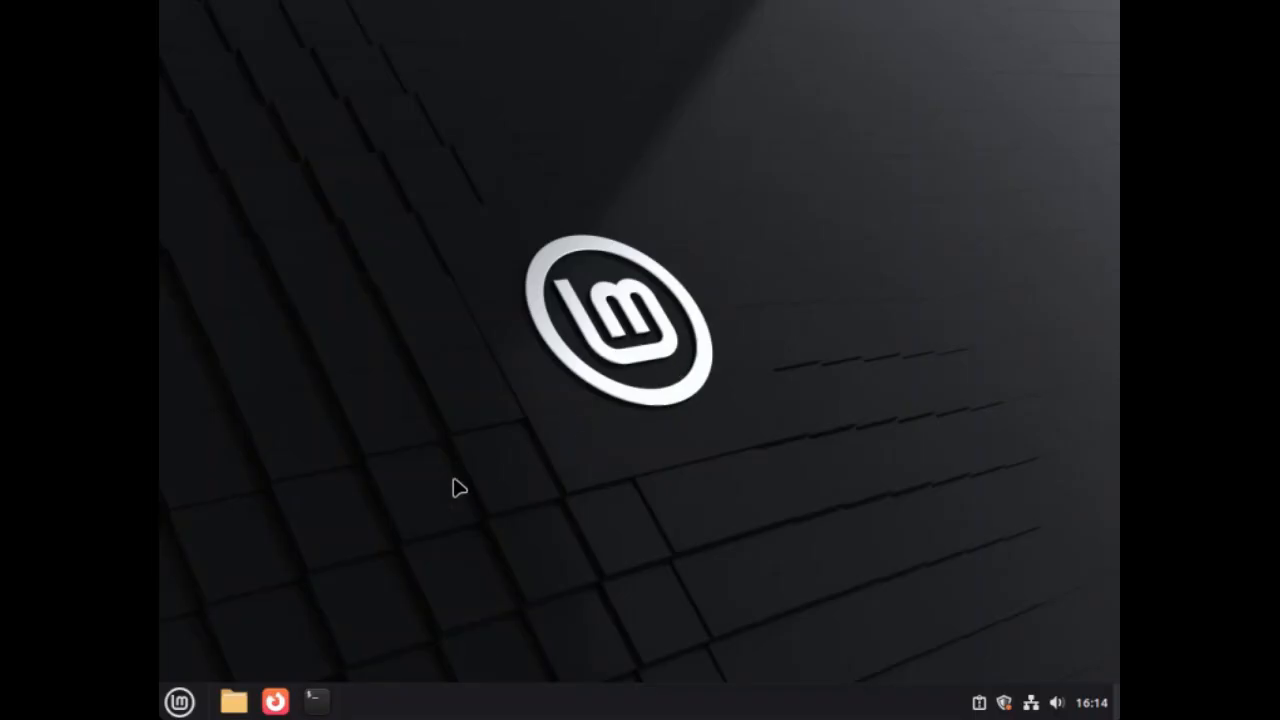
right_click(275, 703)
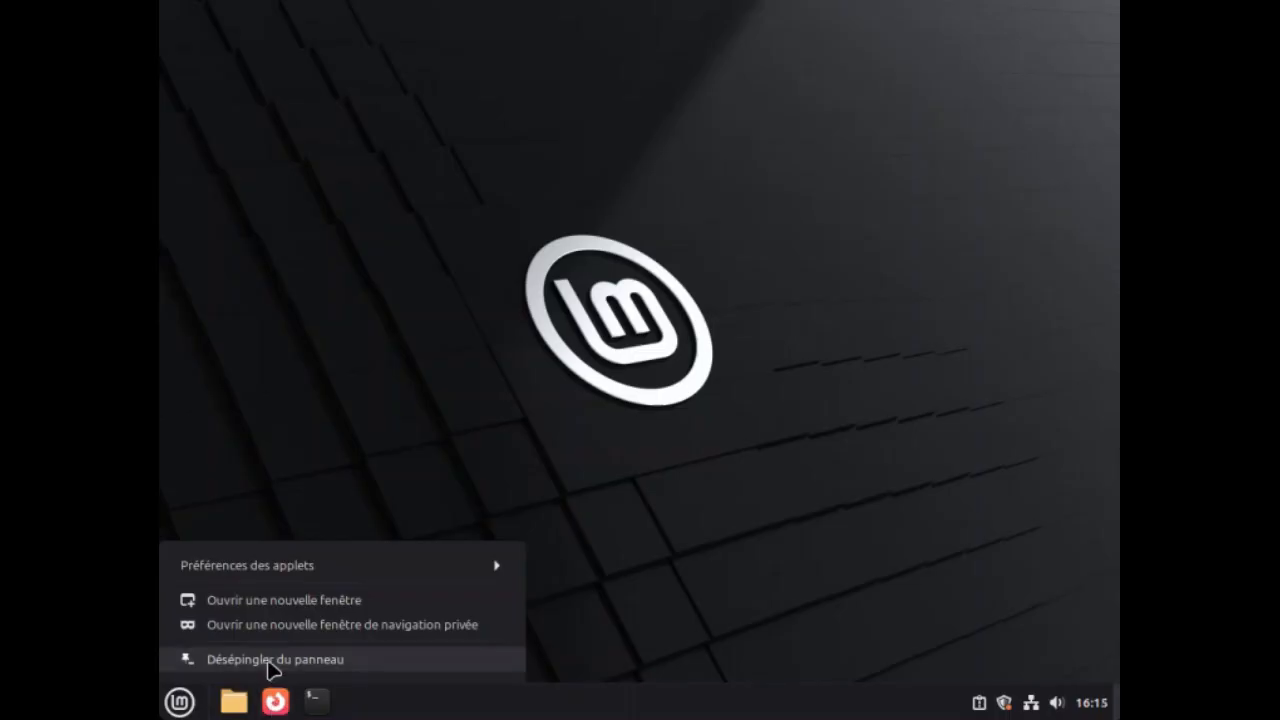
left_click(268, 660)
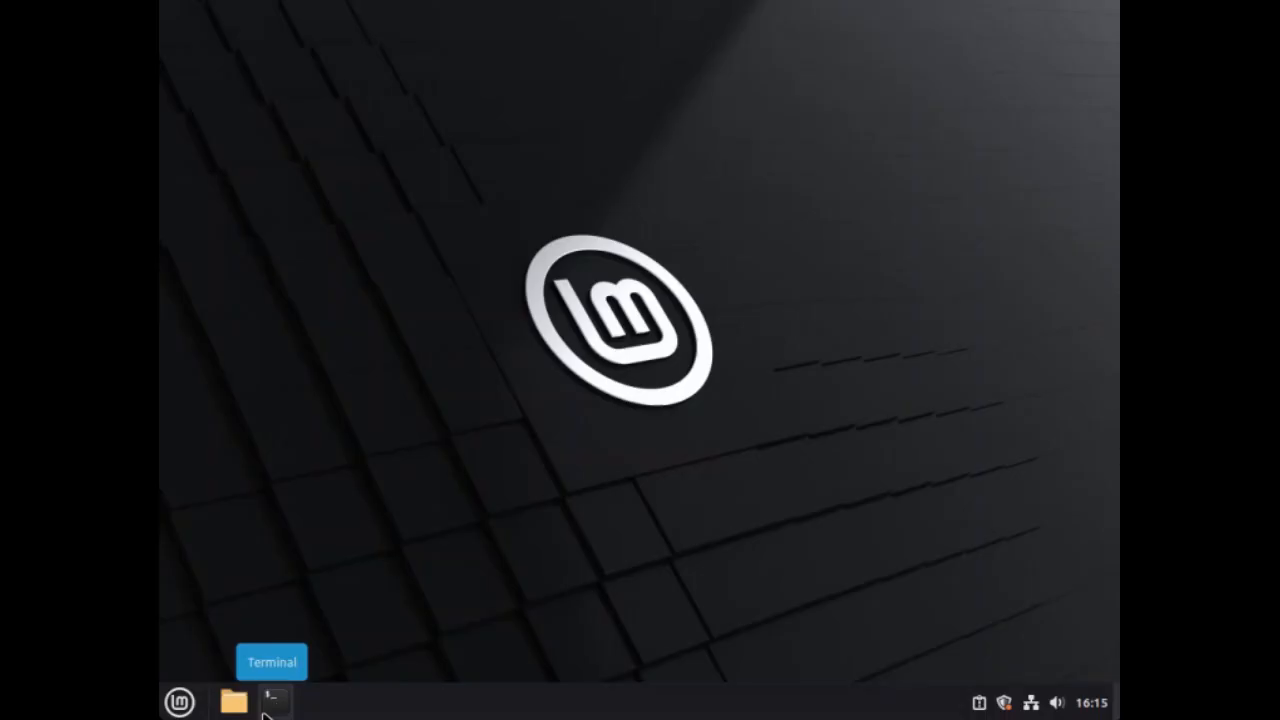
Open a terminal and run sudo nano /etc/fstab.
left_click(285, 708)
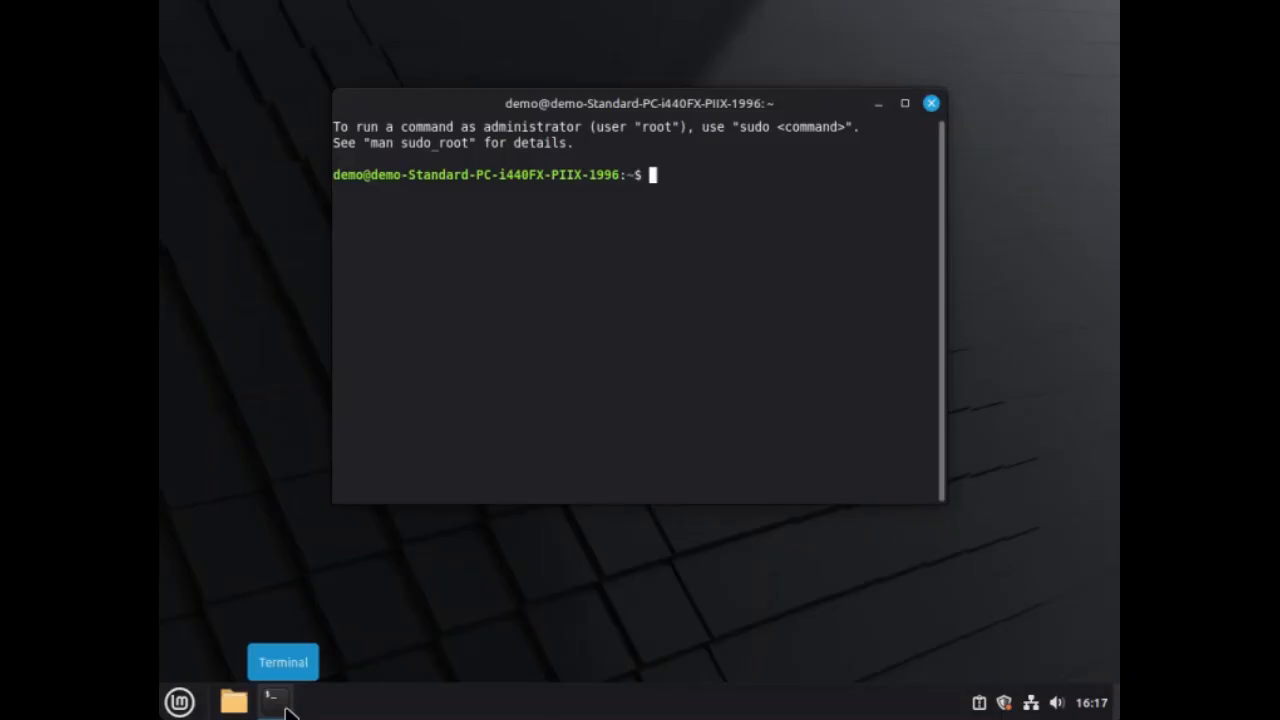
type("sudo")
type("nano /etc/")
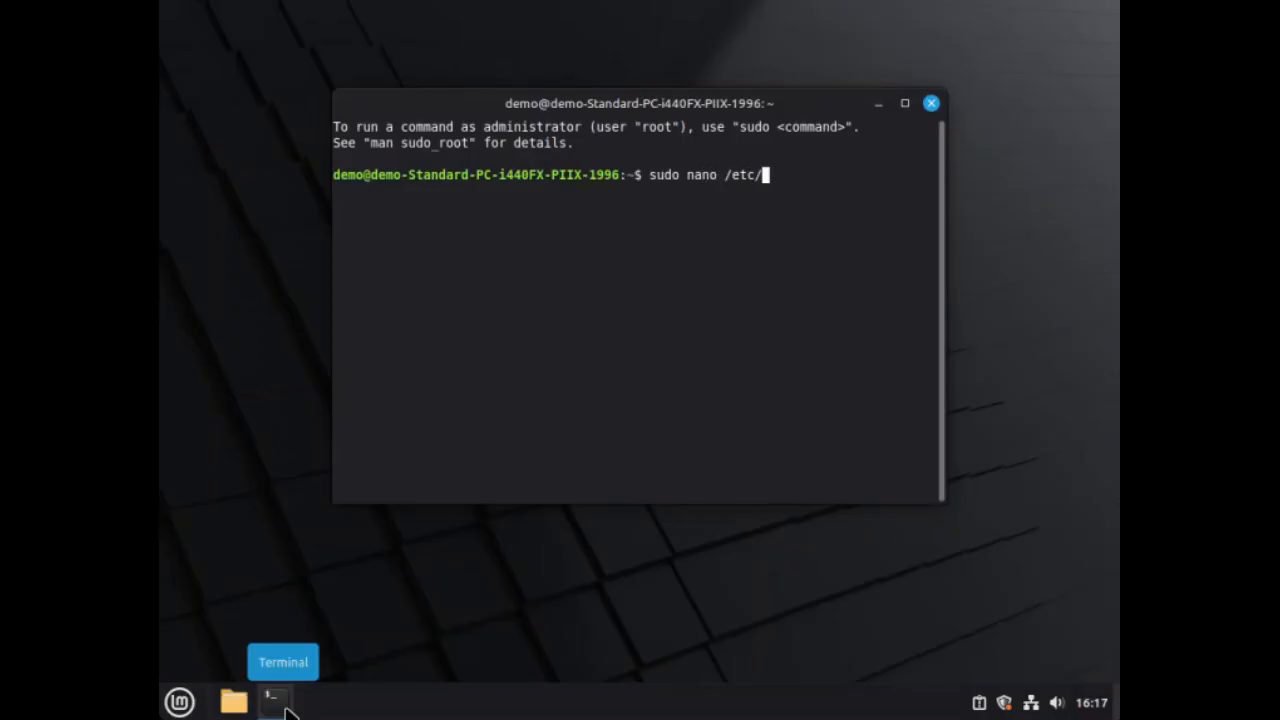
type("fstab")
key("Return")
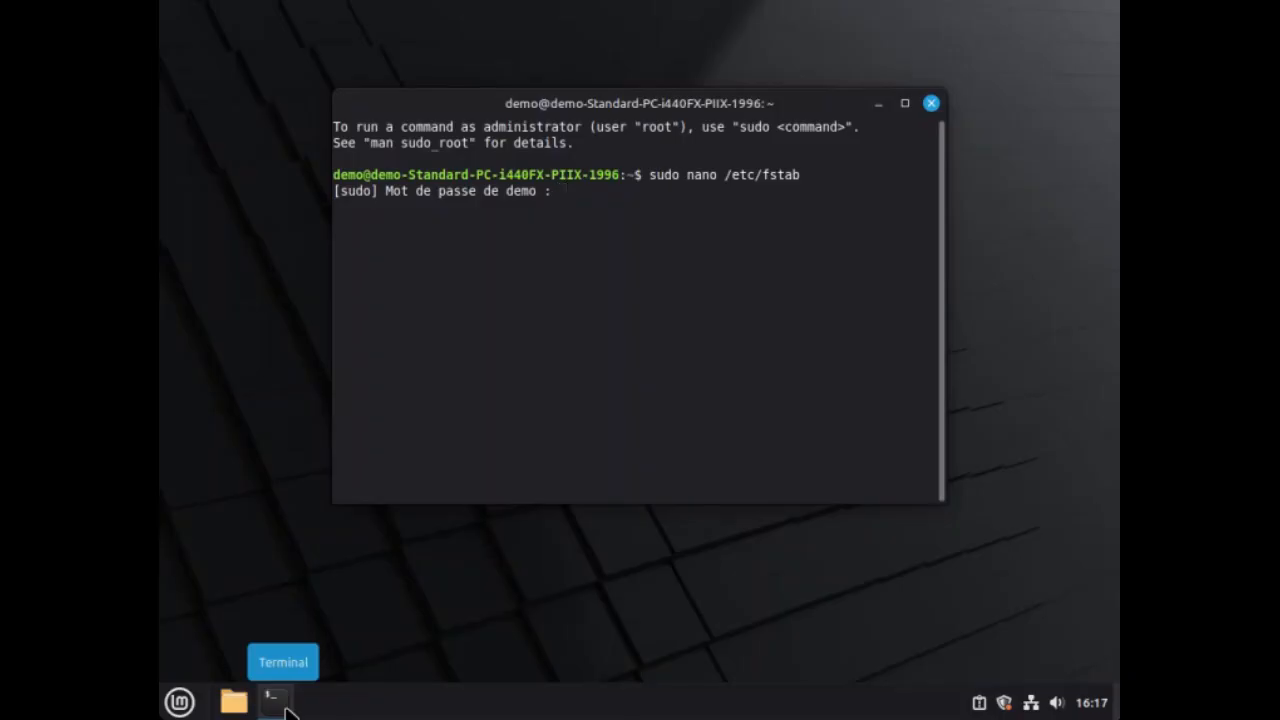
Enter the account password at the sudo prompt to open the file for editing.
type("demo")
key("BackSpace")
key("BackSpace")
key("BackSpace")
key("BackSpace")
type("d")
key("Return")
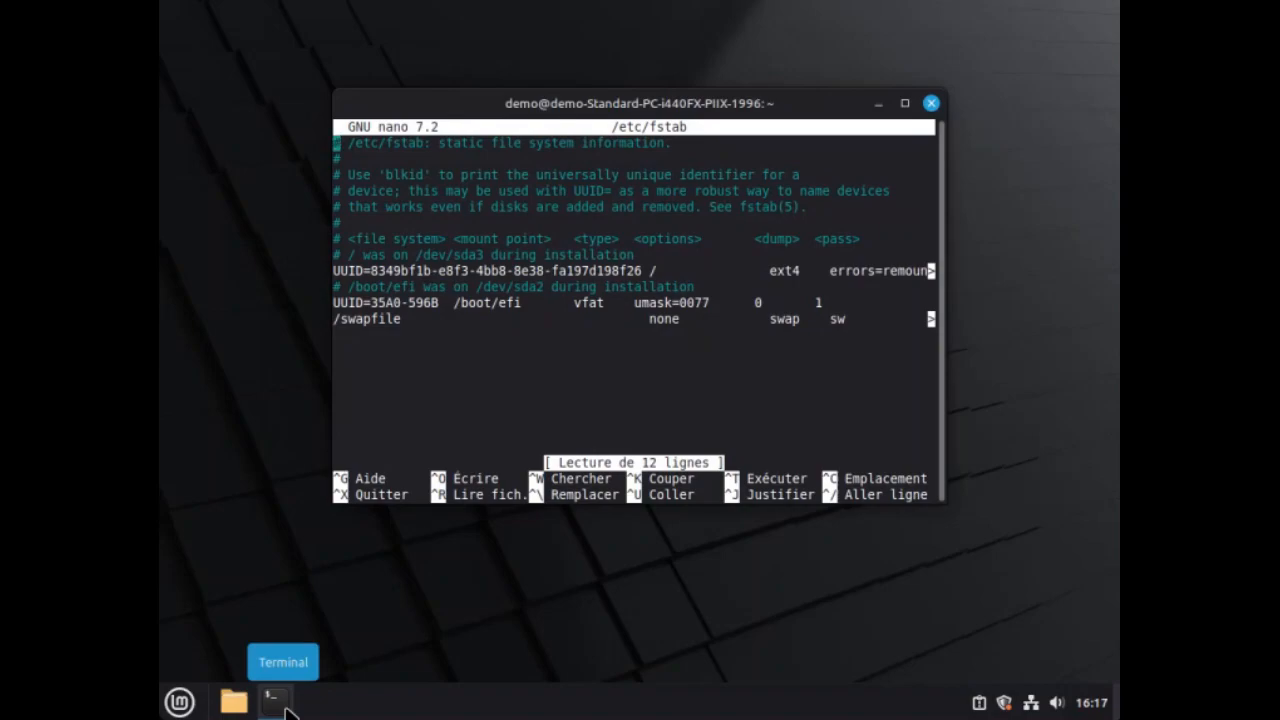
Insert "noatime," before the errors option on the ext4 root partition line of /etc/fstab.
key("Down")
key("Down")
key("Down")
key("Down")
key("Down")
key("Down")
key("Down")
key("Down")
key("Right")
key("Right")
key("Right")
key("Right")
key("Right")
key("Right")
key("Right")
key("Right")
key("Right")
key("Right")
key("Right")
key("Right")
key("Right")
key("Right")
key("Right")
key("Right")
key("Right")
key("Right")
key("Right")
key("Right")
key("Right")
key("Right")
key("Right")
key("Right")
key("Right")
key("Right")
key("Right")
key("Right")
key("Right")
key("Right")
key("Right")
key("Right")
key("Right")
key("Right")
key("Right")
key("Right")
key("Right")
key("Right")
key("Right")
key("Right")
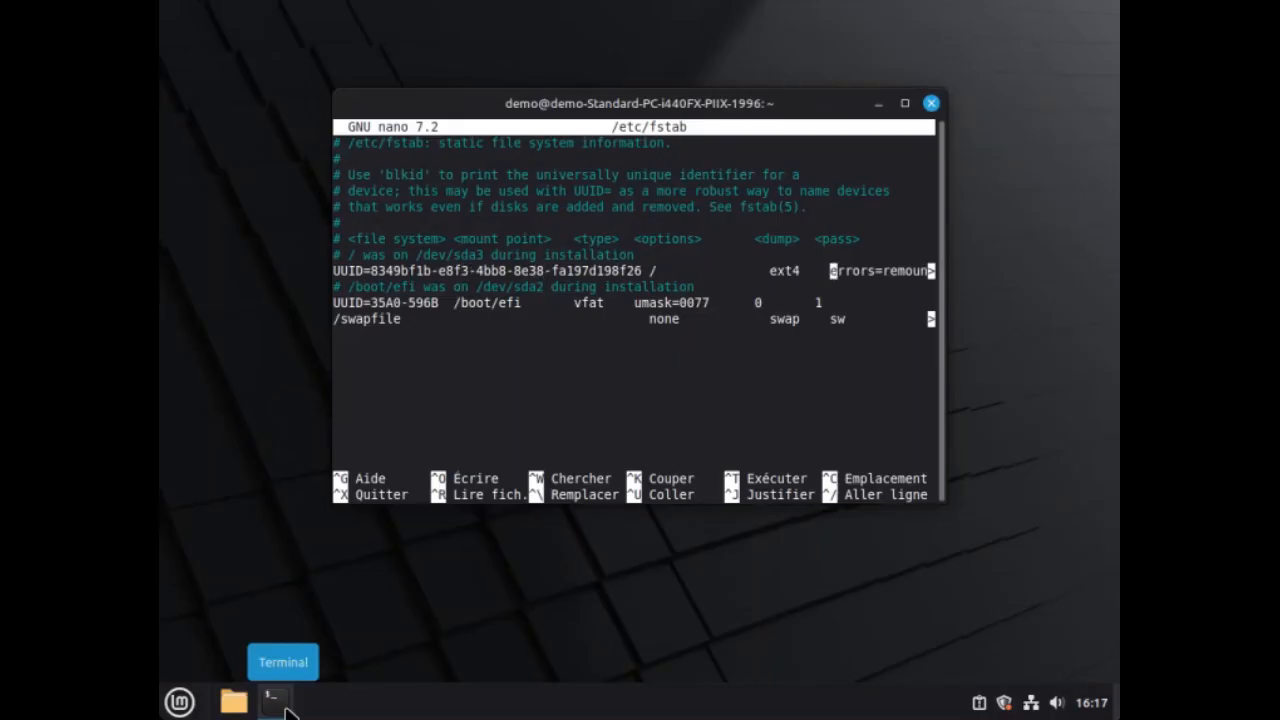
type("noa")
type("tim")
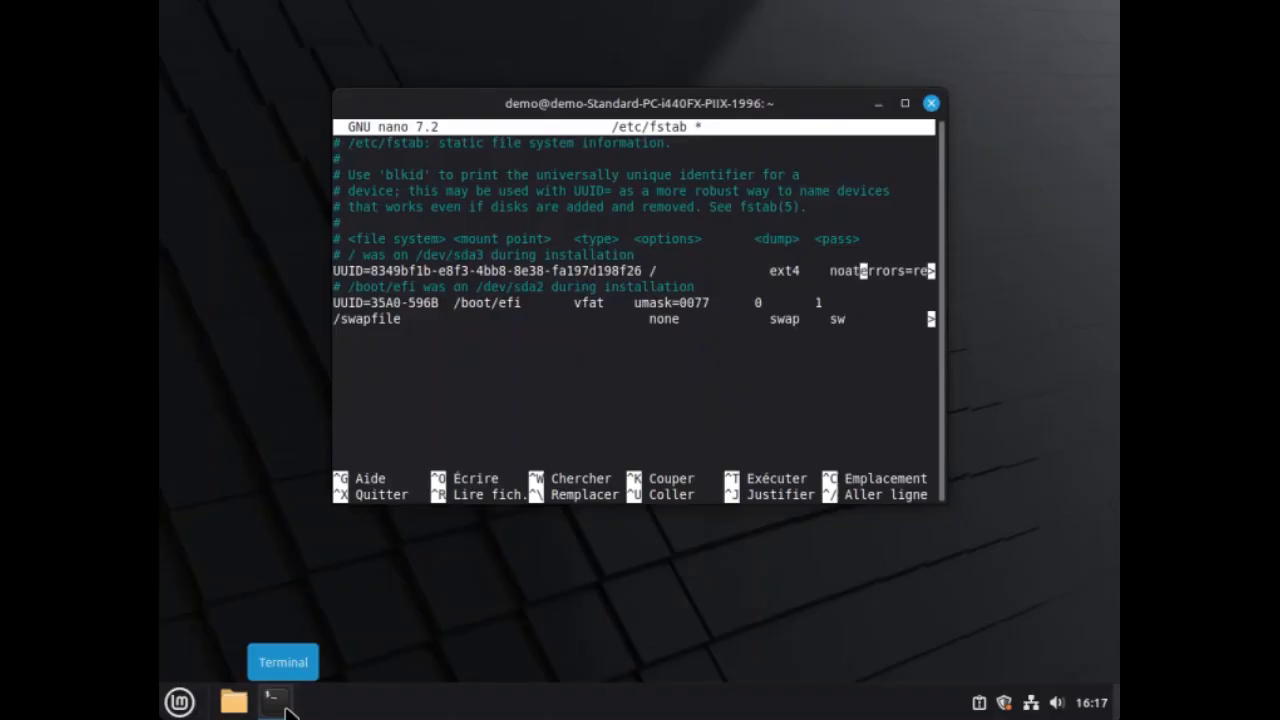
type("e,")
Save the file under the same name, /etc/fstab, and exit nano.
key("ctrl+o")
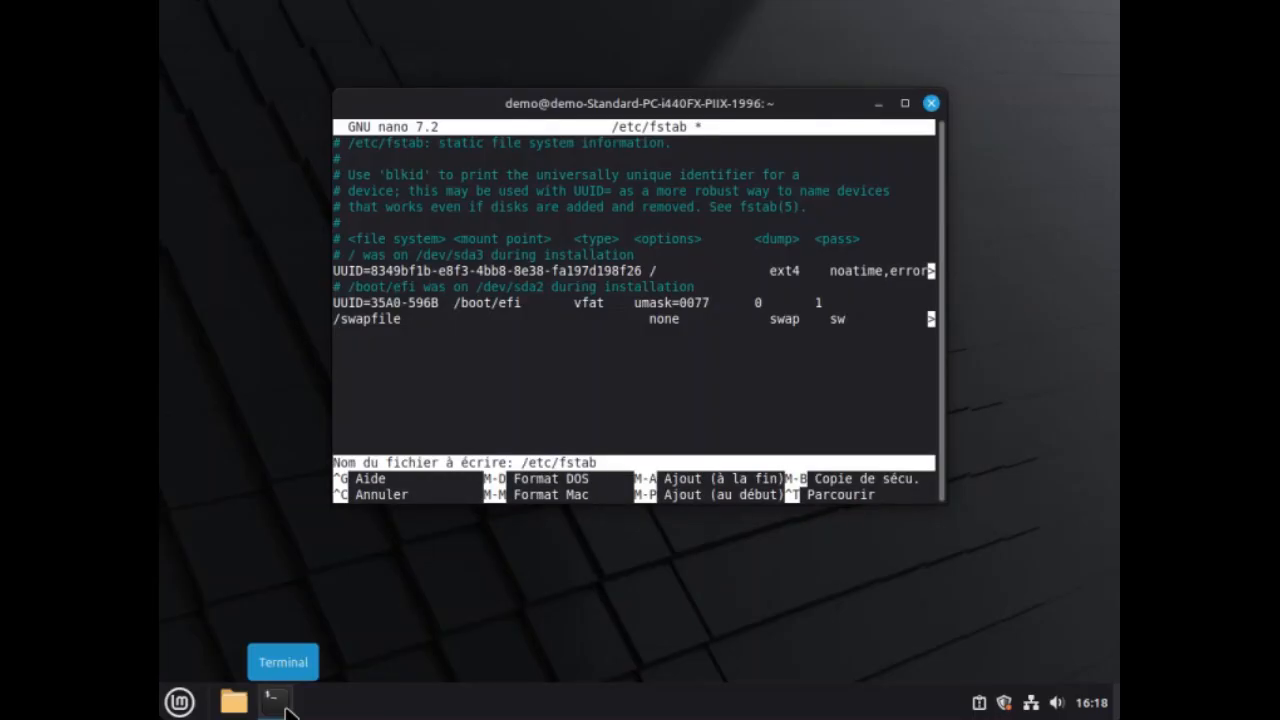
key("Return")
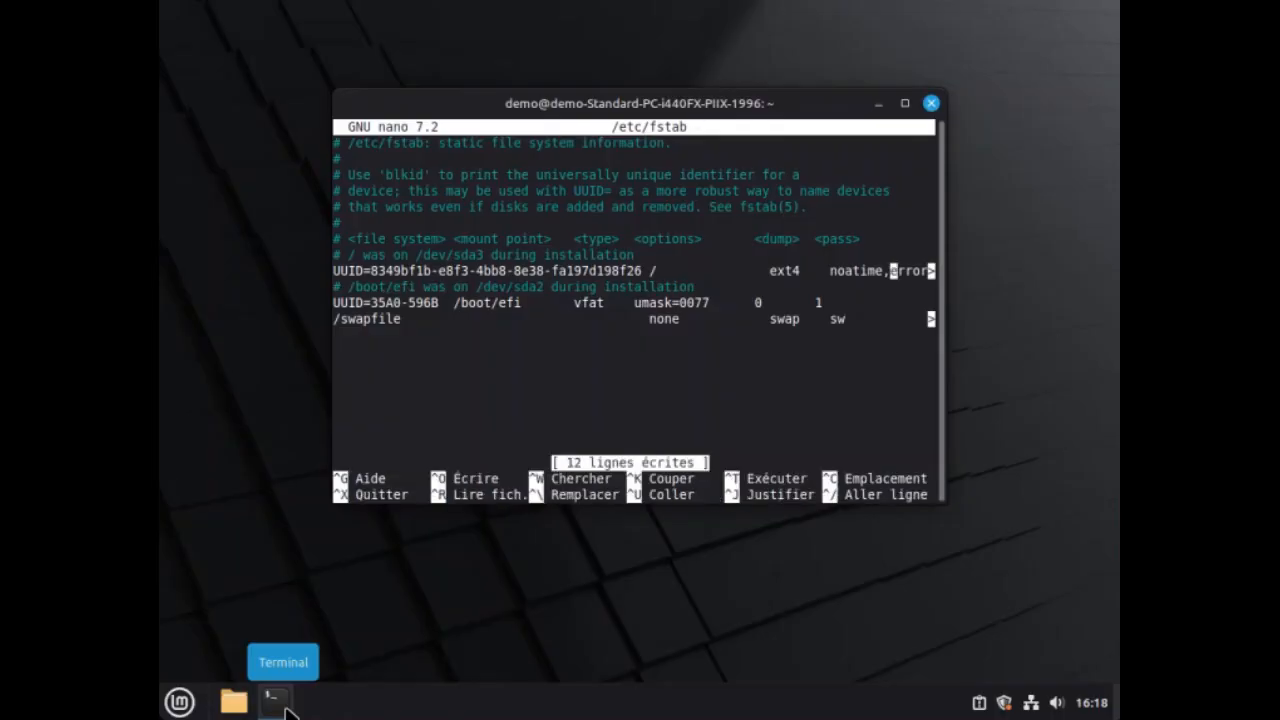
key("ctrl+x")
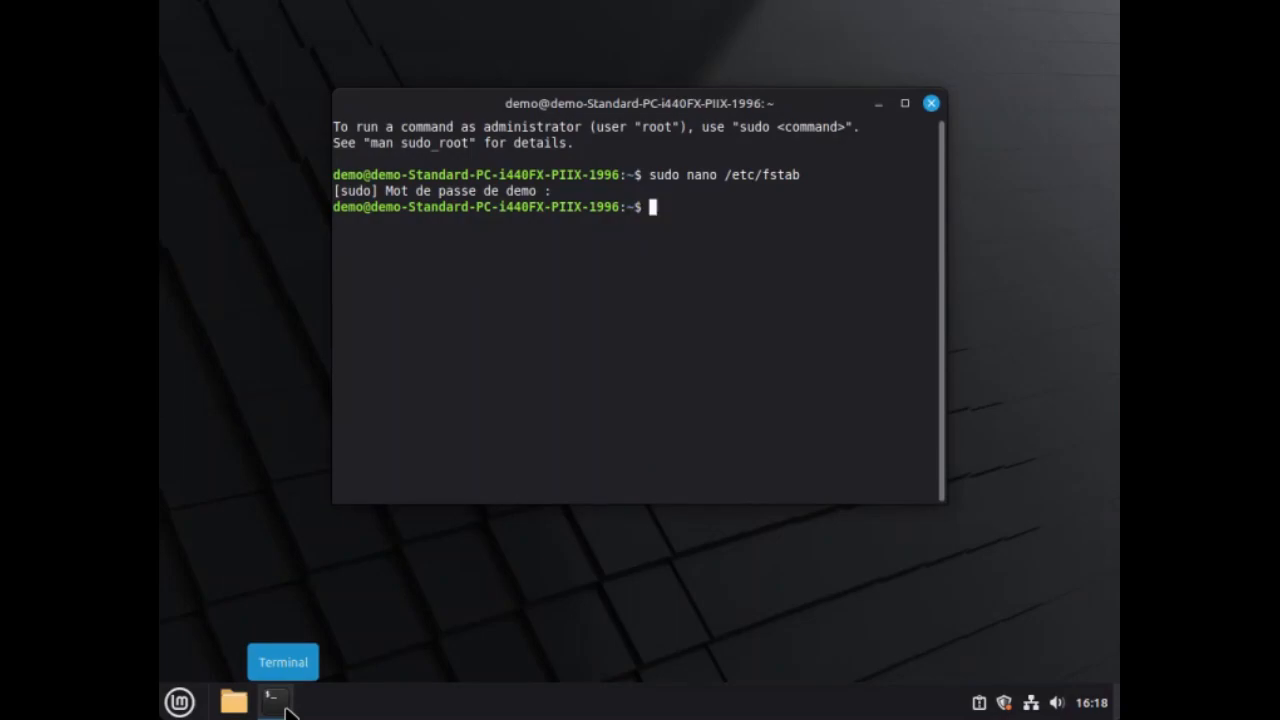
Reopen /etc/fstab with sudo nano to check the root mount options, and close both the editor and the terminal.
key("Up")
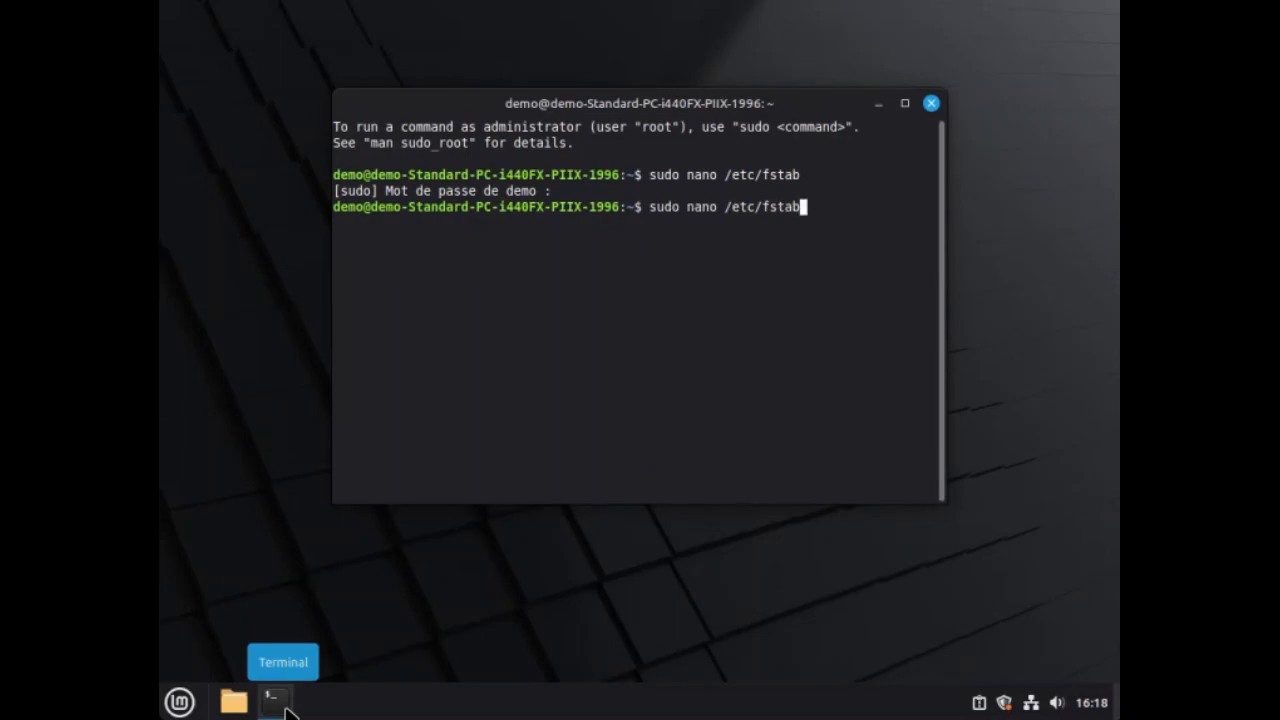
key("Return")
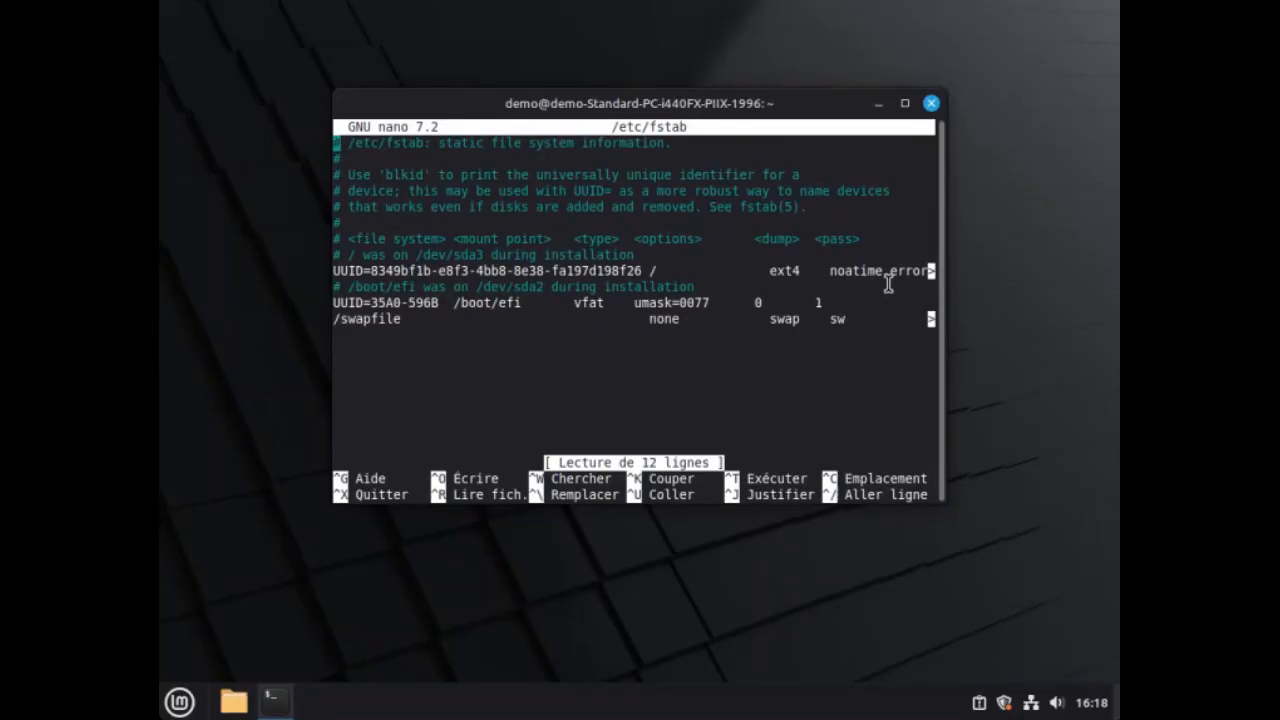
key("ctrl+x")
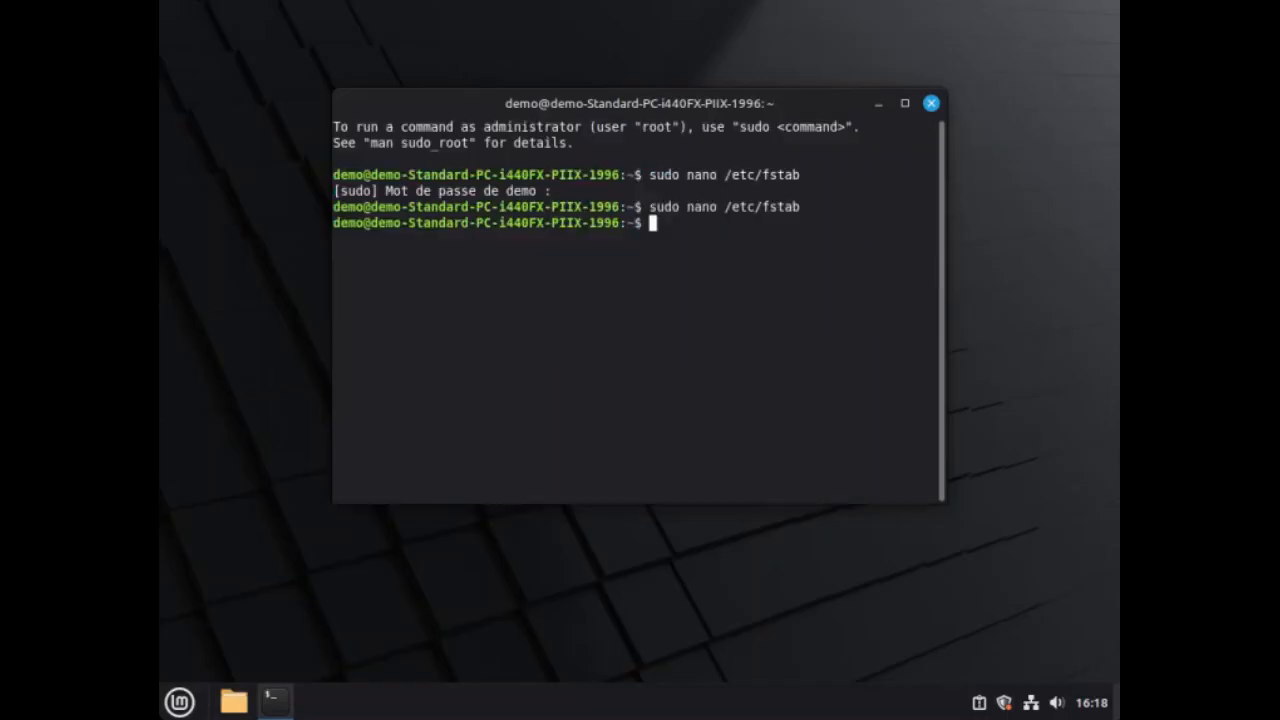
type("exit")
key("Return")
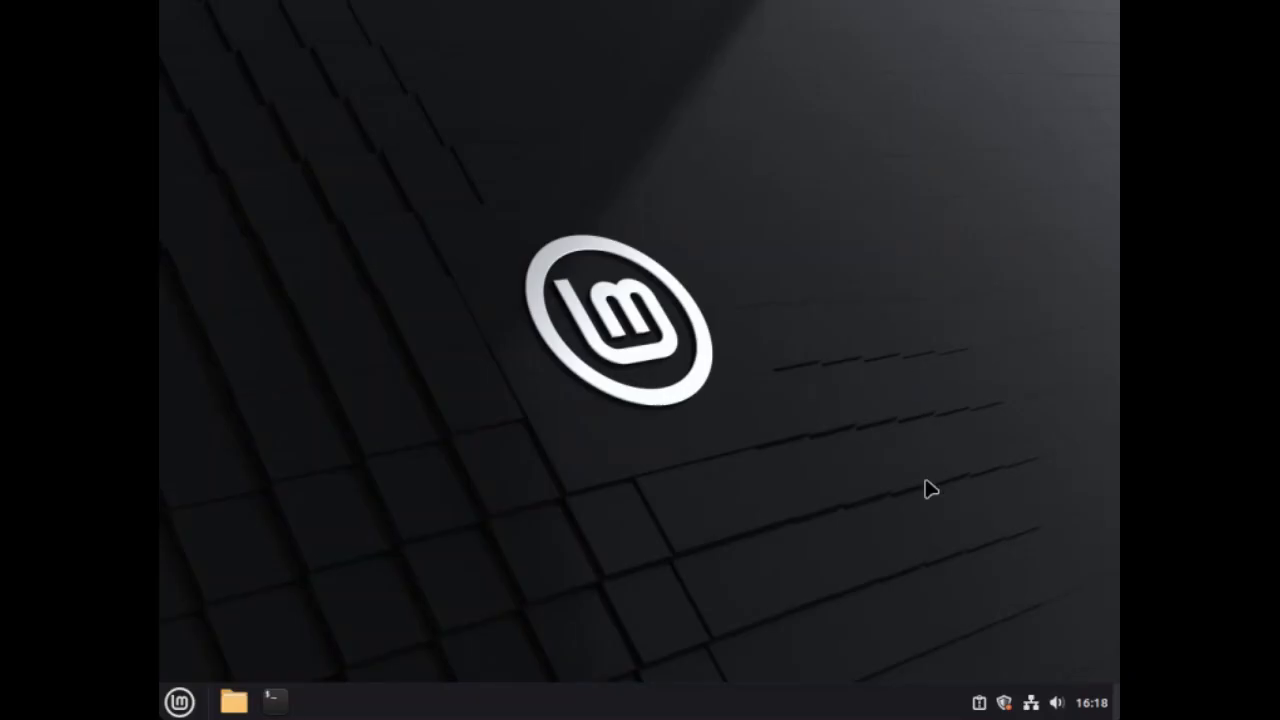
Open the pending system report about setting up Timeshift, permanently ignore it, and close the report window.
left_click(978, 704)
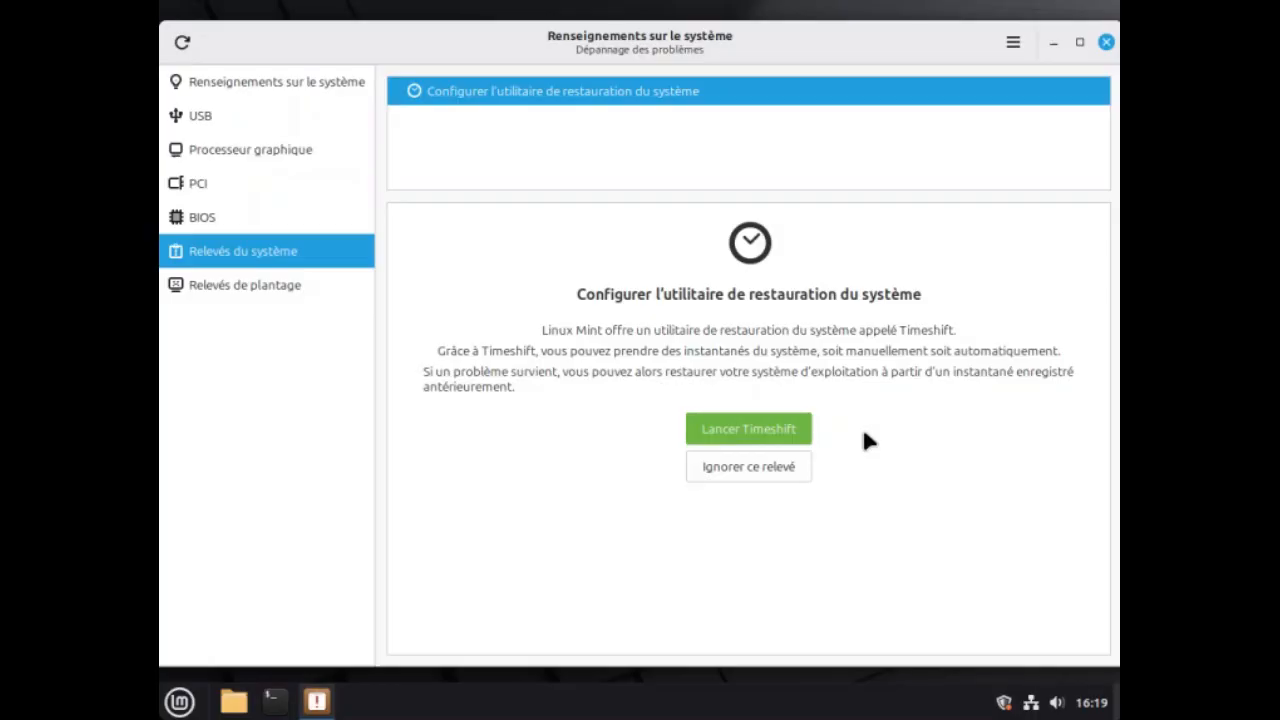
left_click(745, 474)
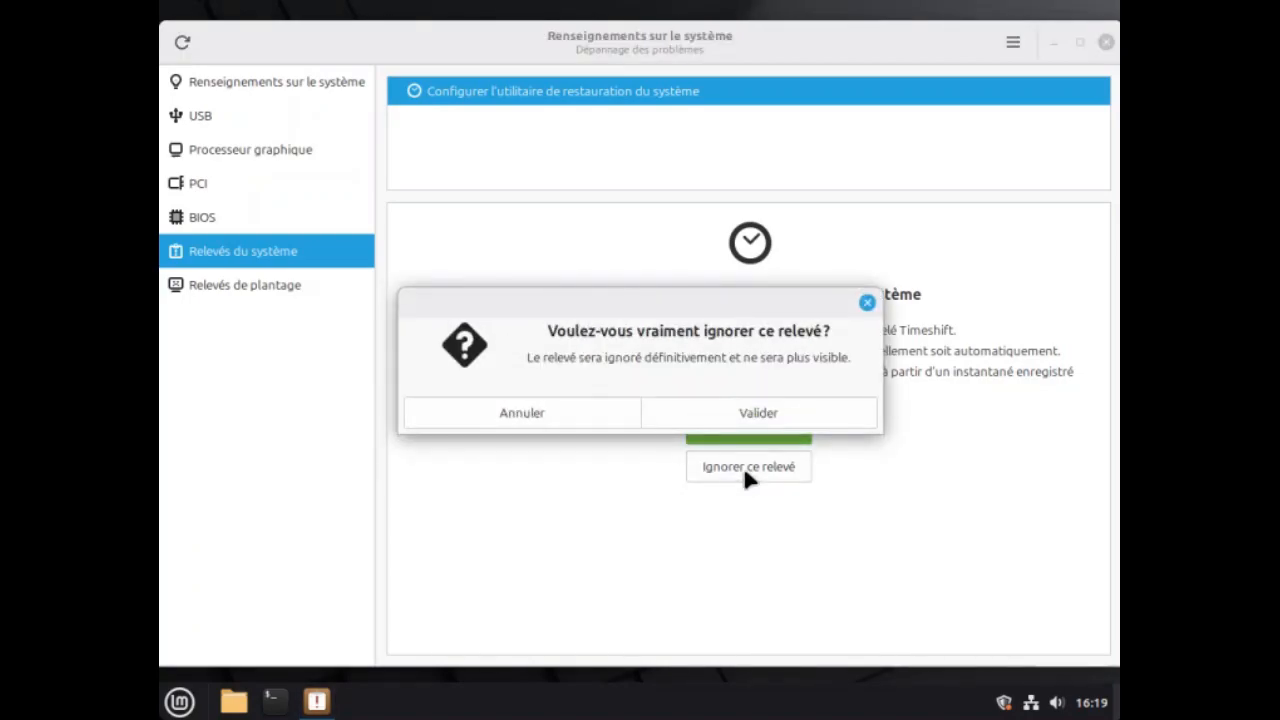
left_click(745, 414)
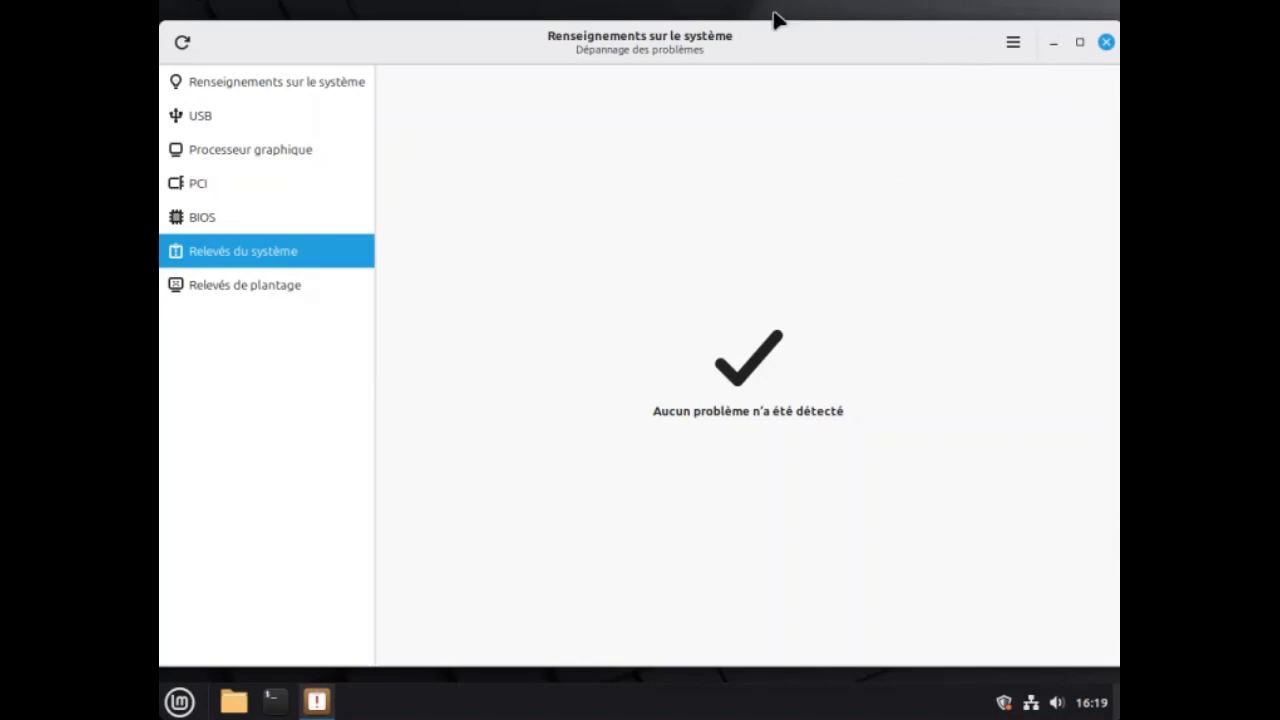
left_click(1105, 44)
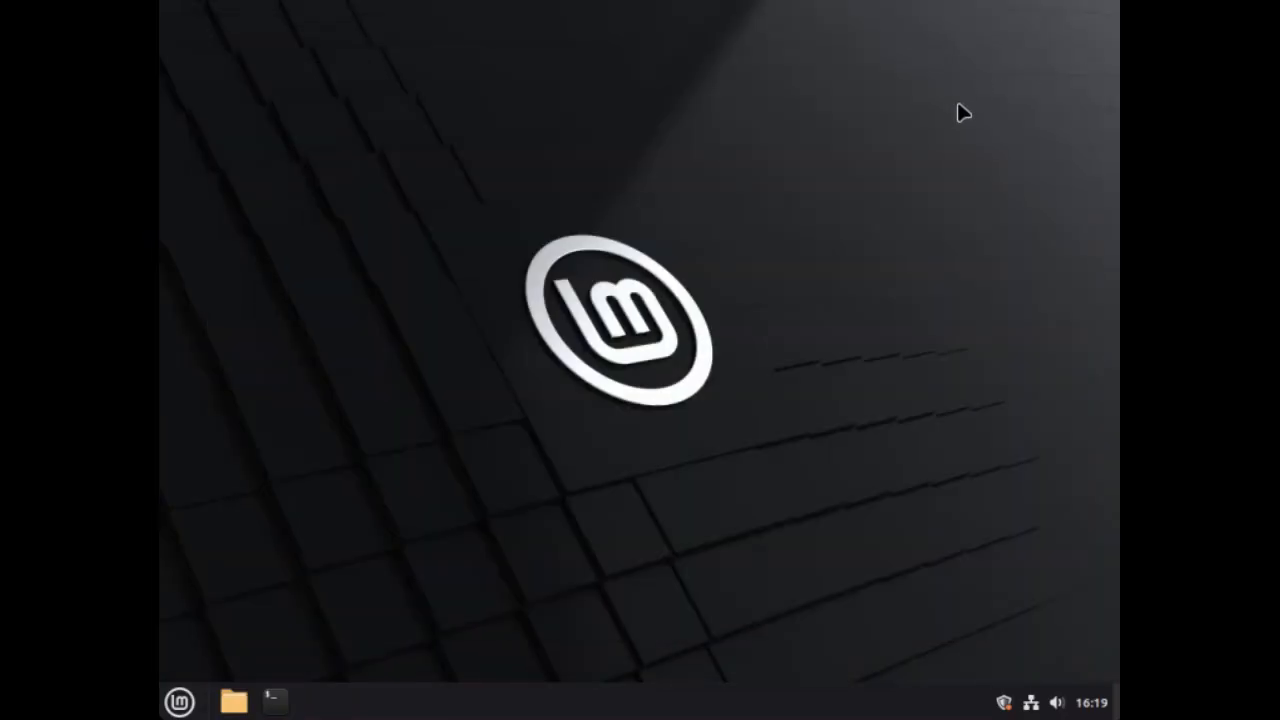
Open the update manager, accept its welcome page, and decline the switch to a local repository mirror.
left_click(1004, 703)
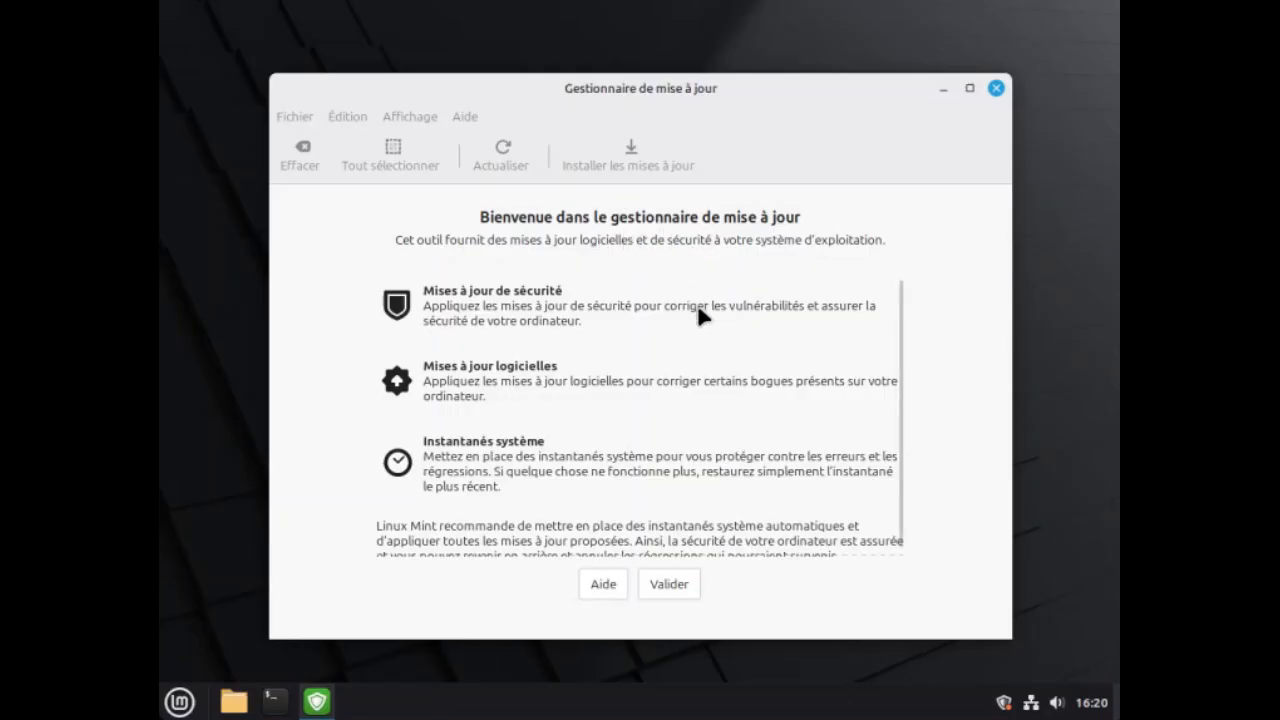
left_click(670, 584)
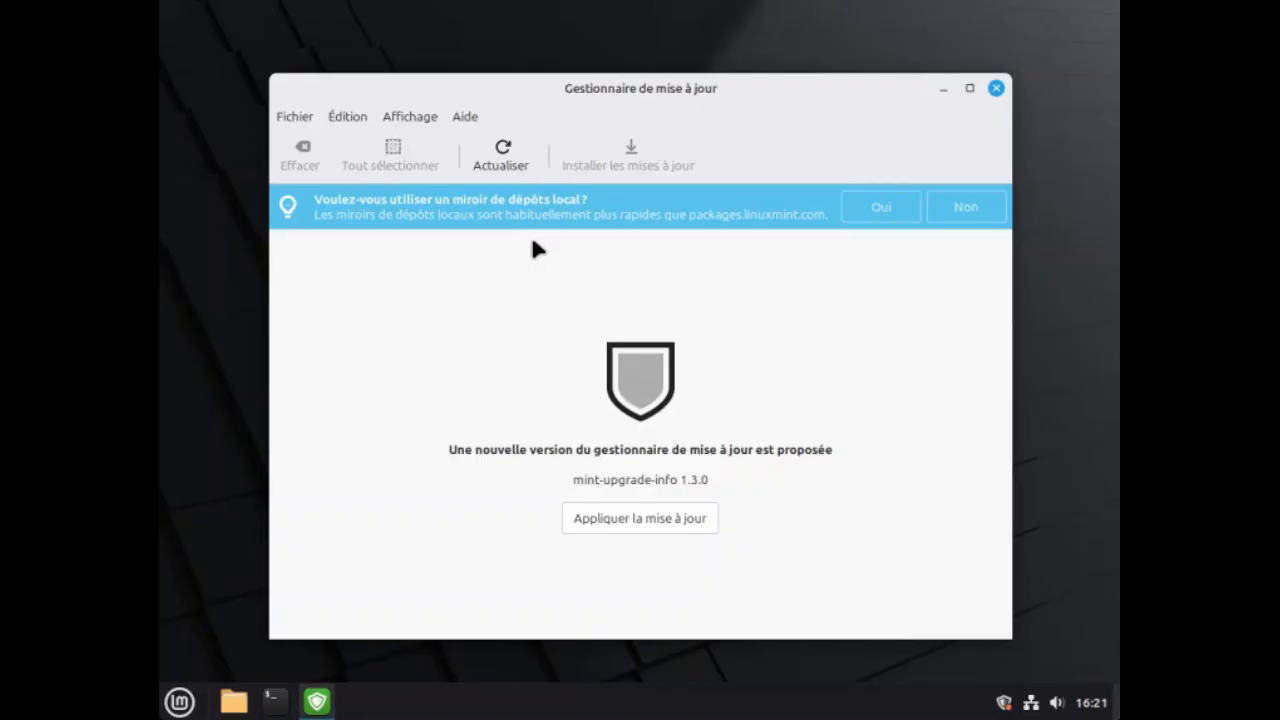
left_click(958, 212)
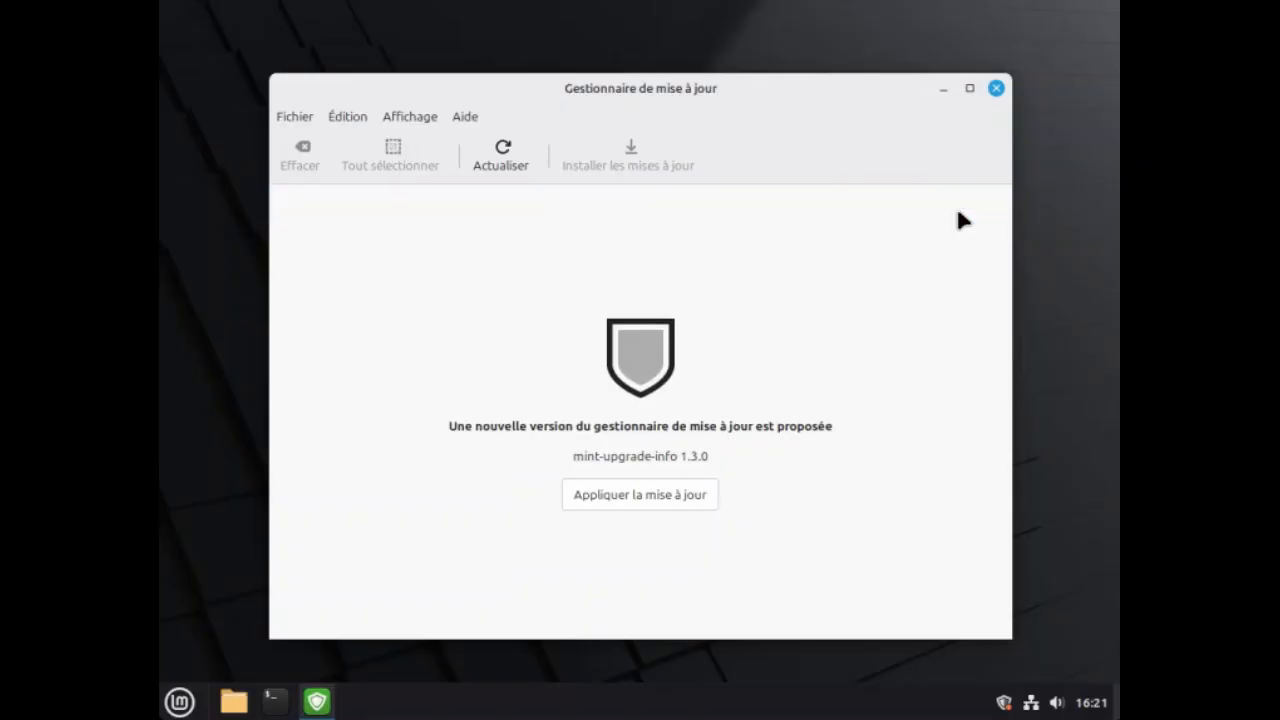
Apply the update manager's own update, mint-upgrade-info 1.3.0, authenticating with the account password.
left_click(641, 497)
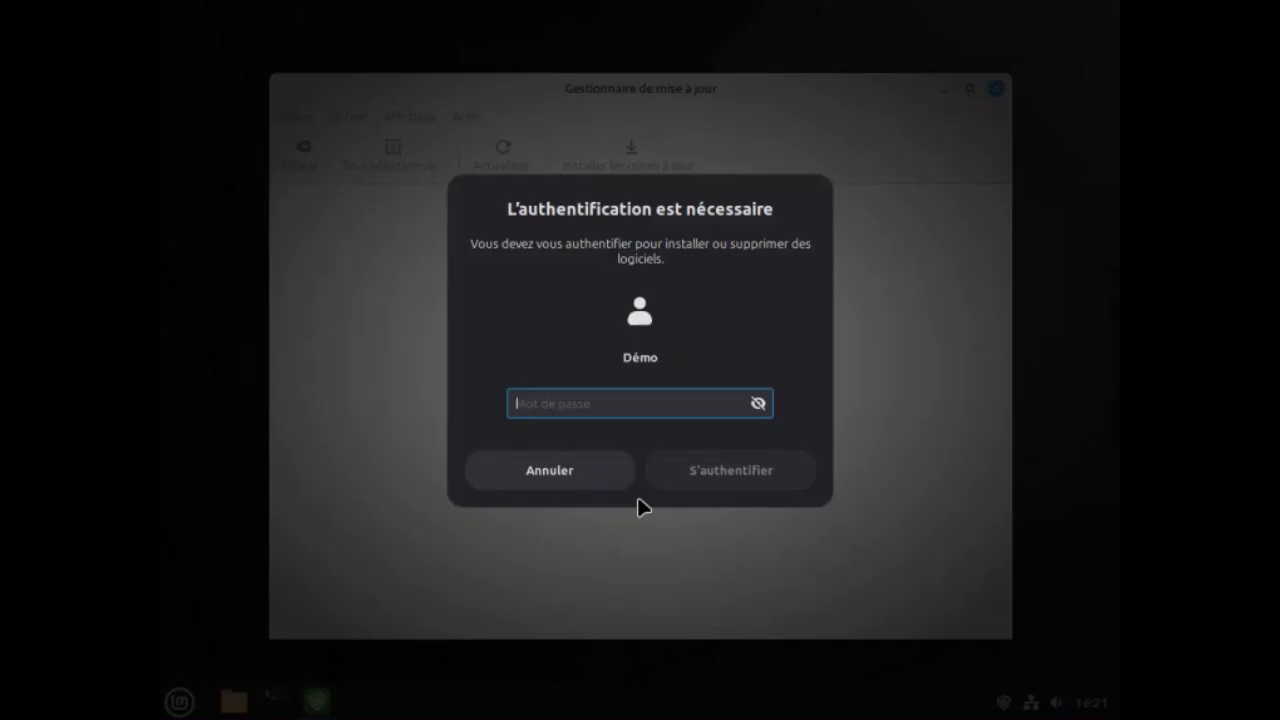
type("•")
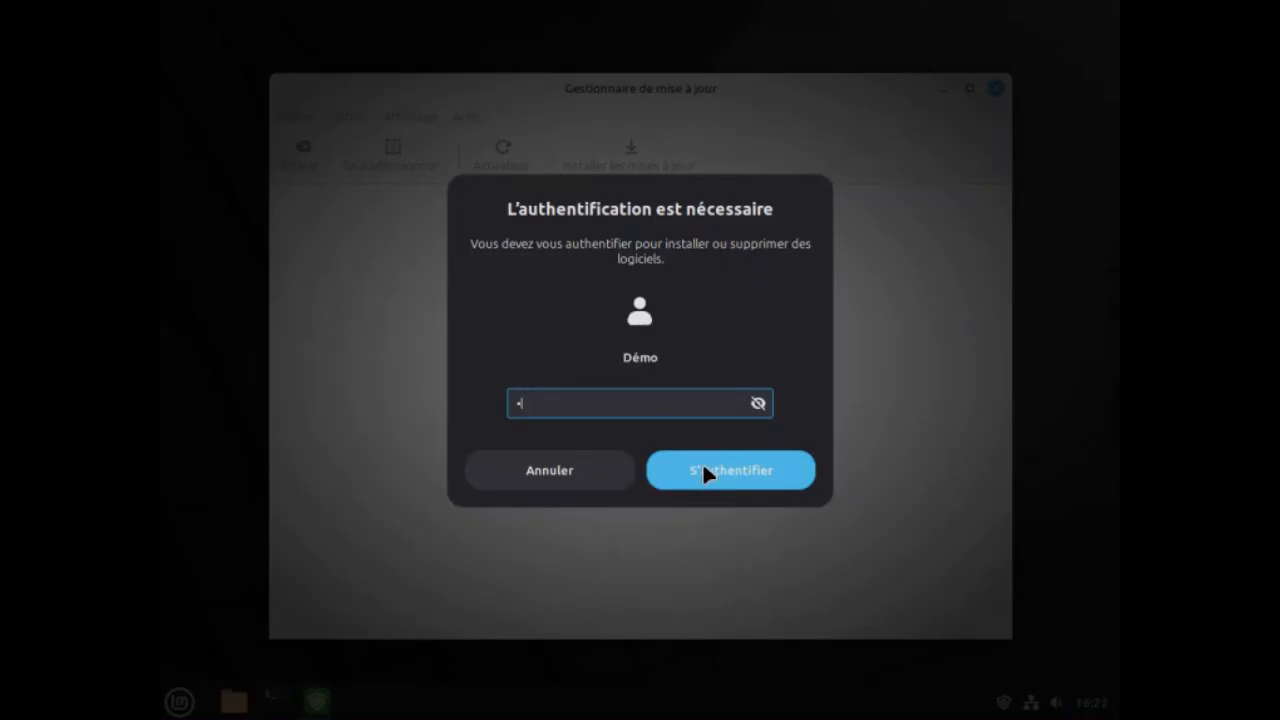
left_click(730, 477)
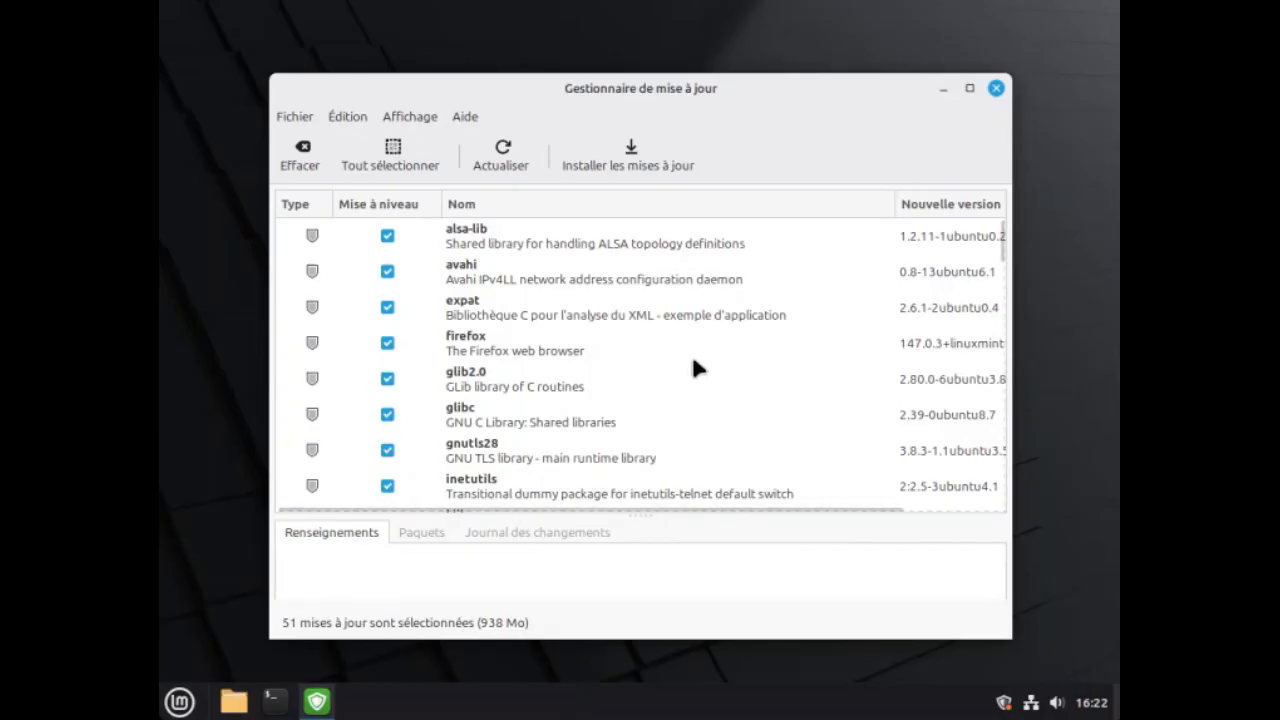
Install all the selected system updates, entering the account password to authenticate.
left_click(616, 163)
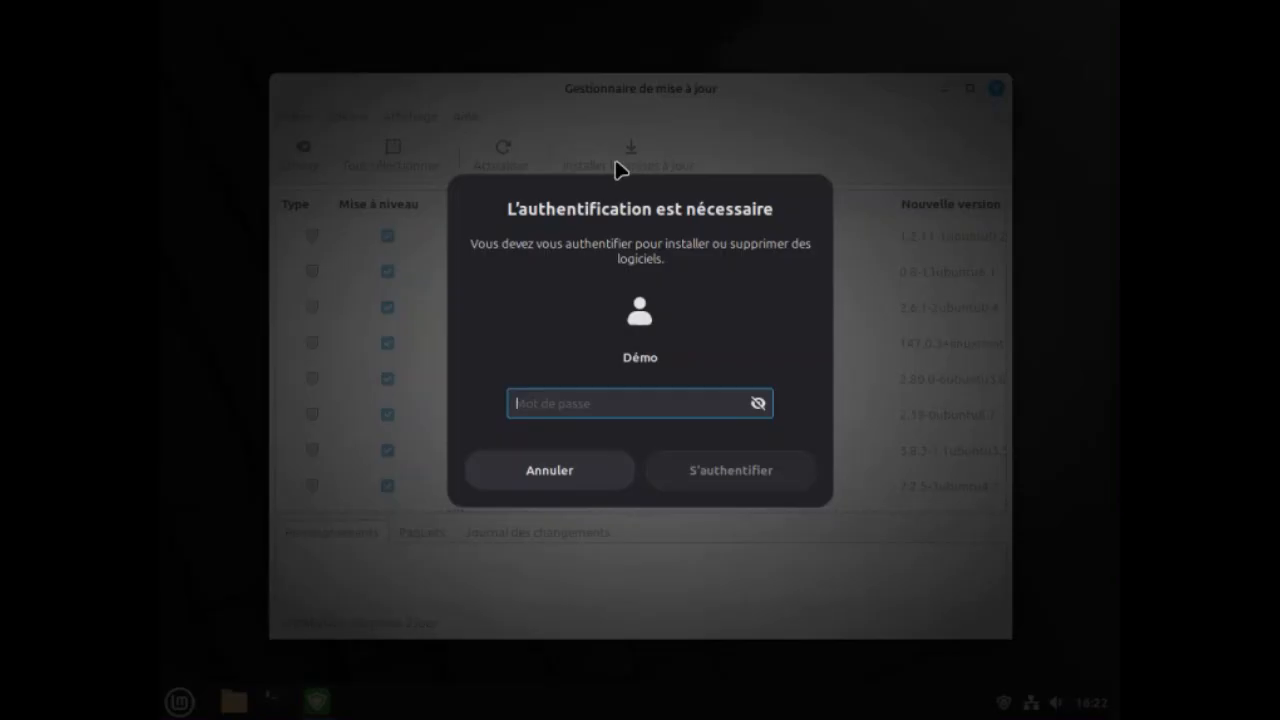
type("•")
key("Return")
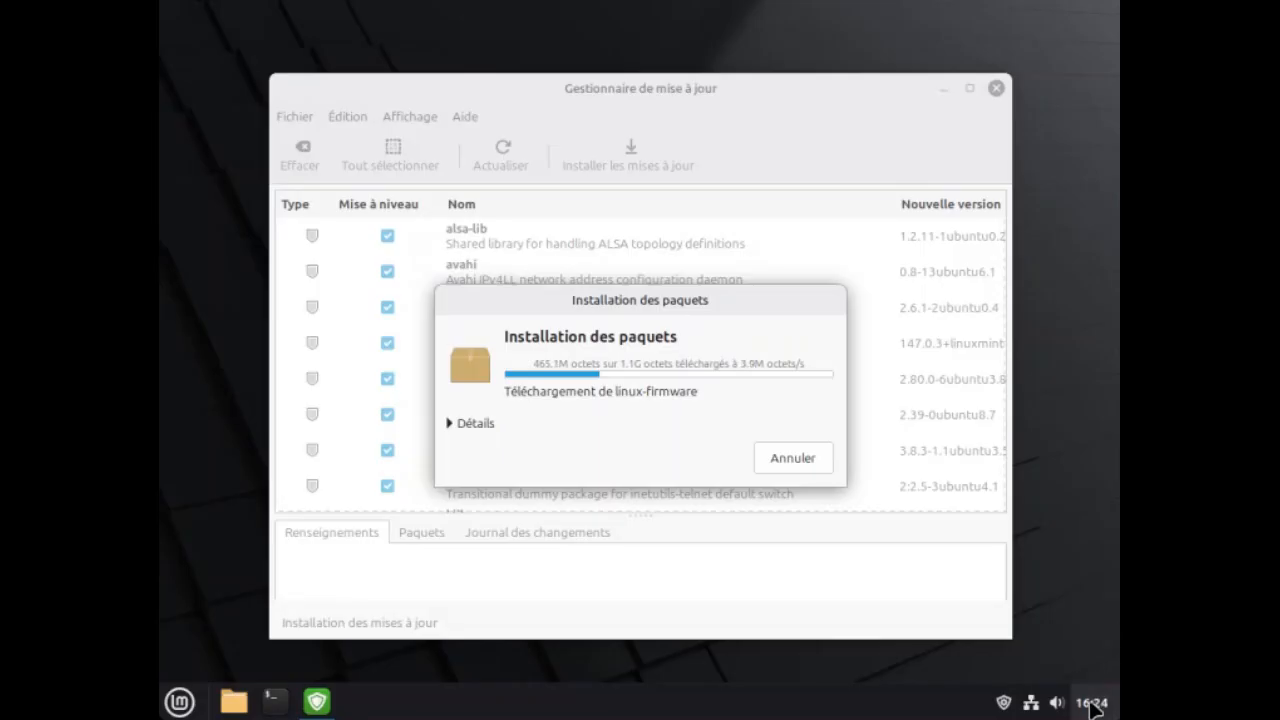
Open the configuration of the panel's calendar applet and enable the use of a custom date format.
mouse_move(1093, 705)
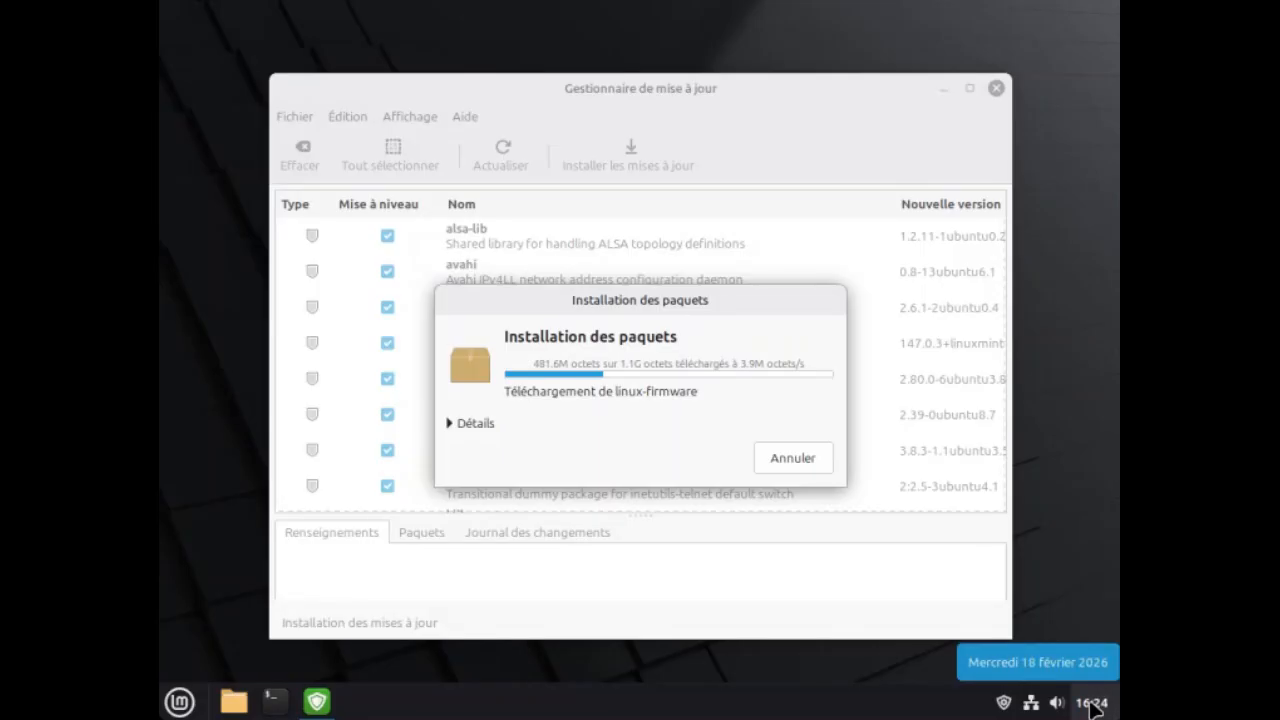
left_click(1091, 703)
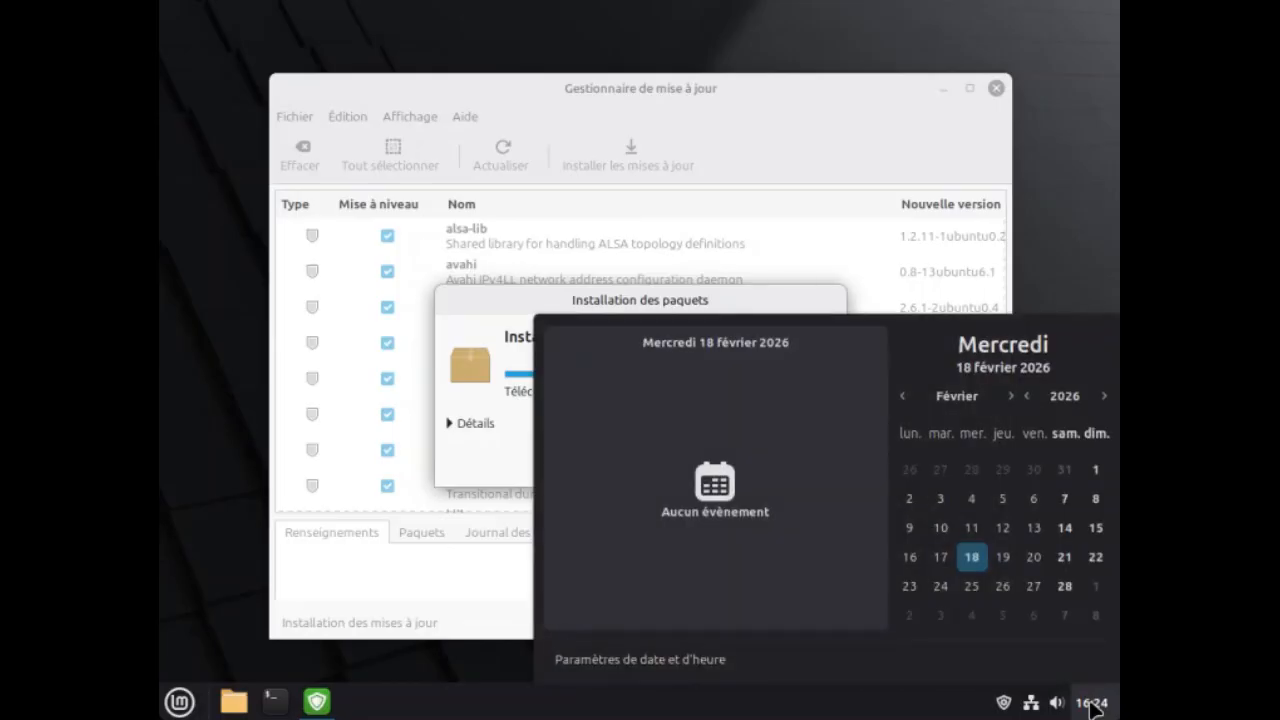
left_click(1093, 705)
right_click(1092, 704)
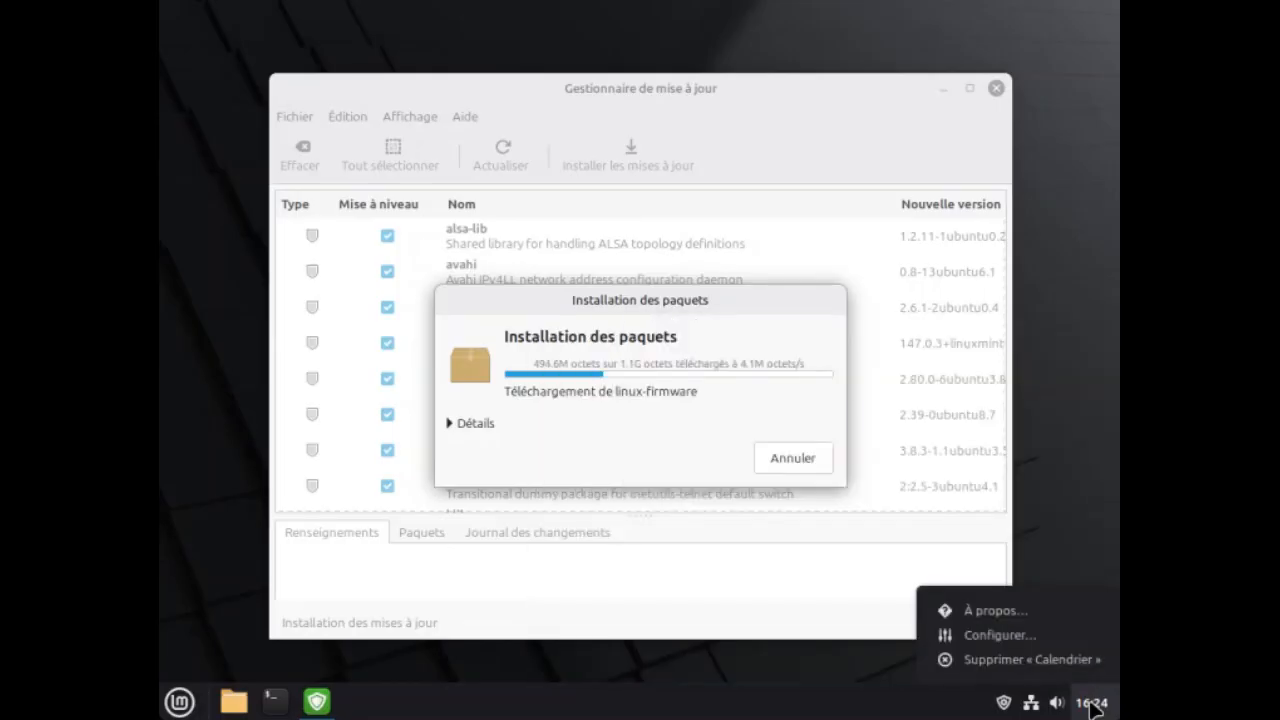
left_click(1002, 632)
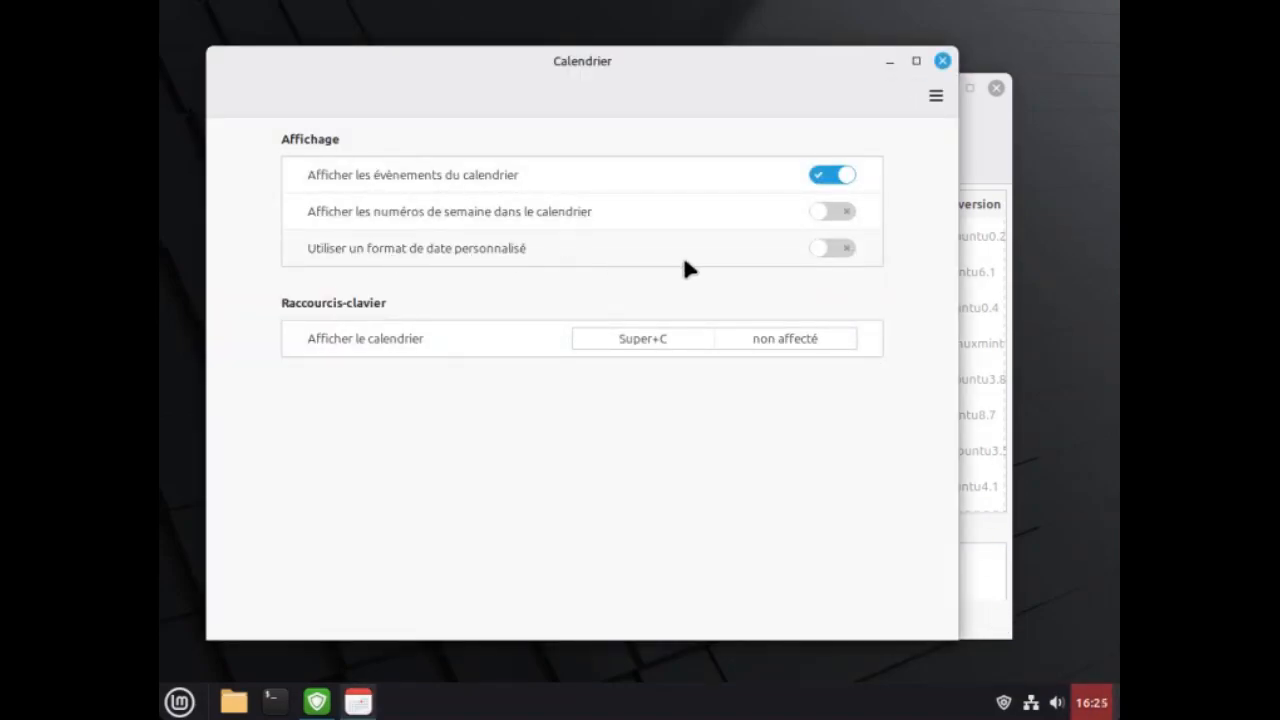
left_click(836, 250)
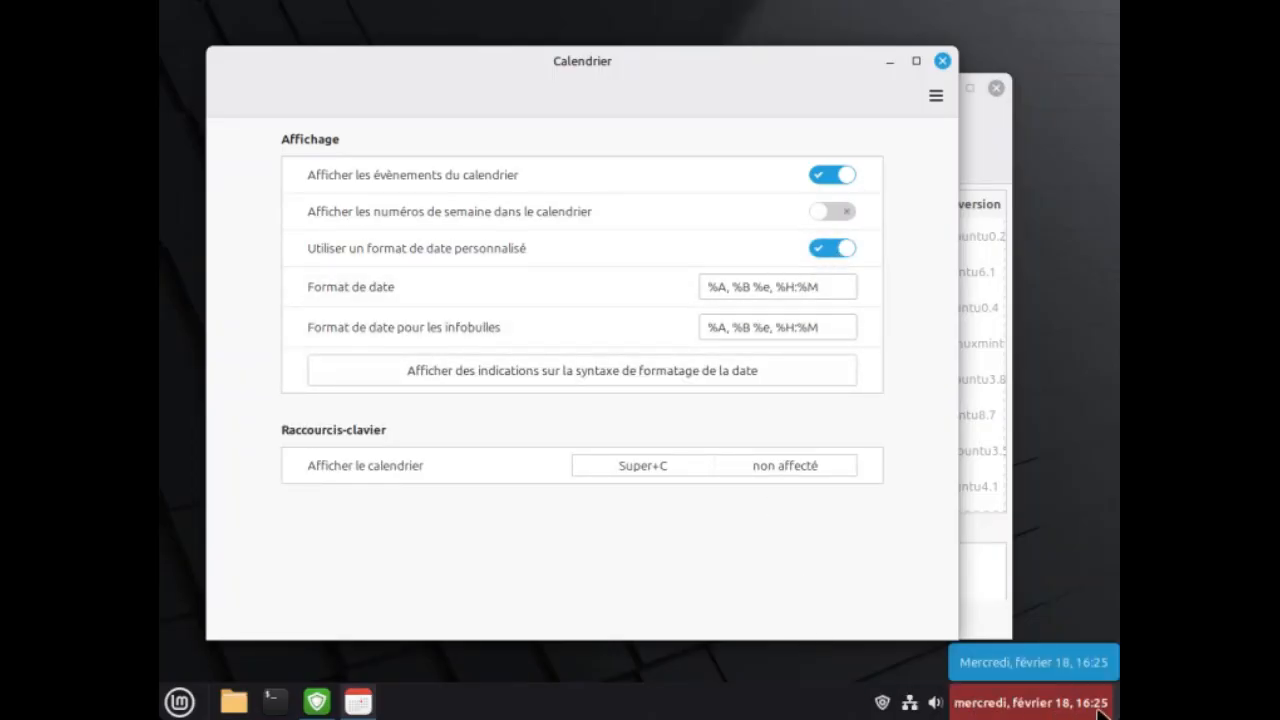
Set the calendar applet's date format to "%A %e %B %Y, %H:%M".
left_click(727, 287)
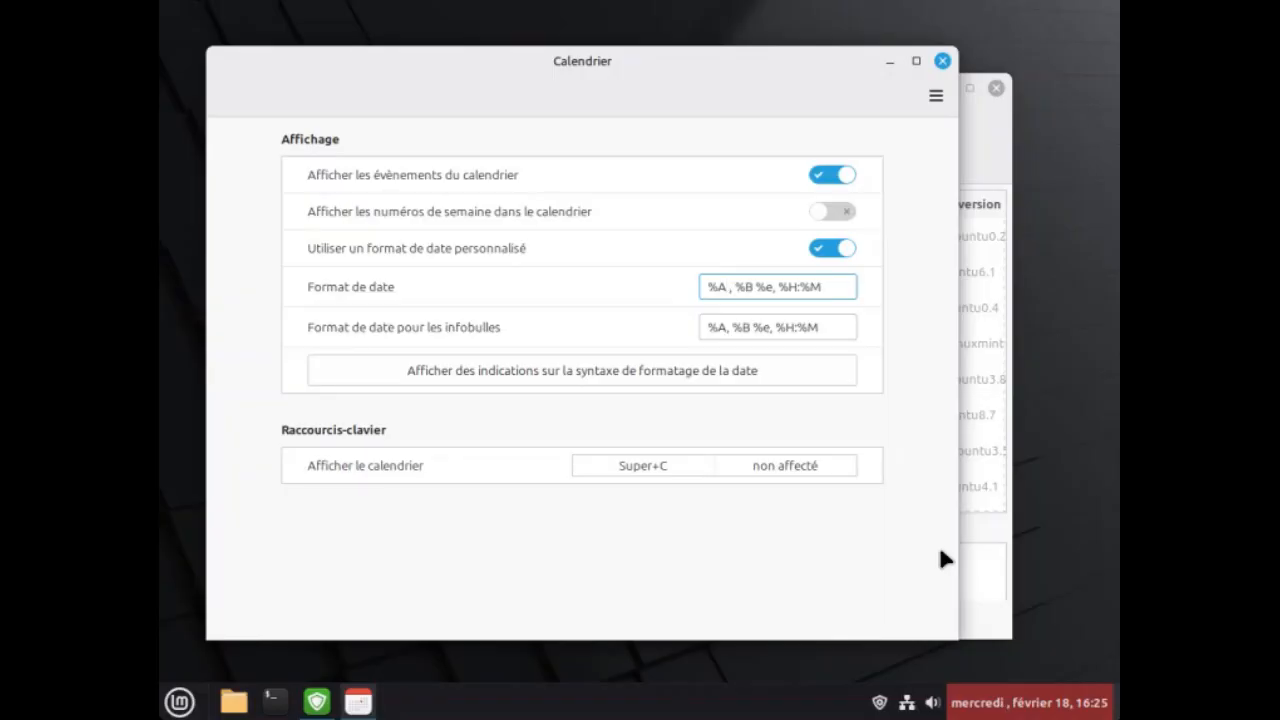
key("Delete")
key("Delete")
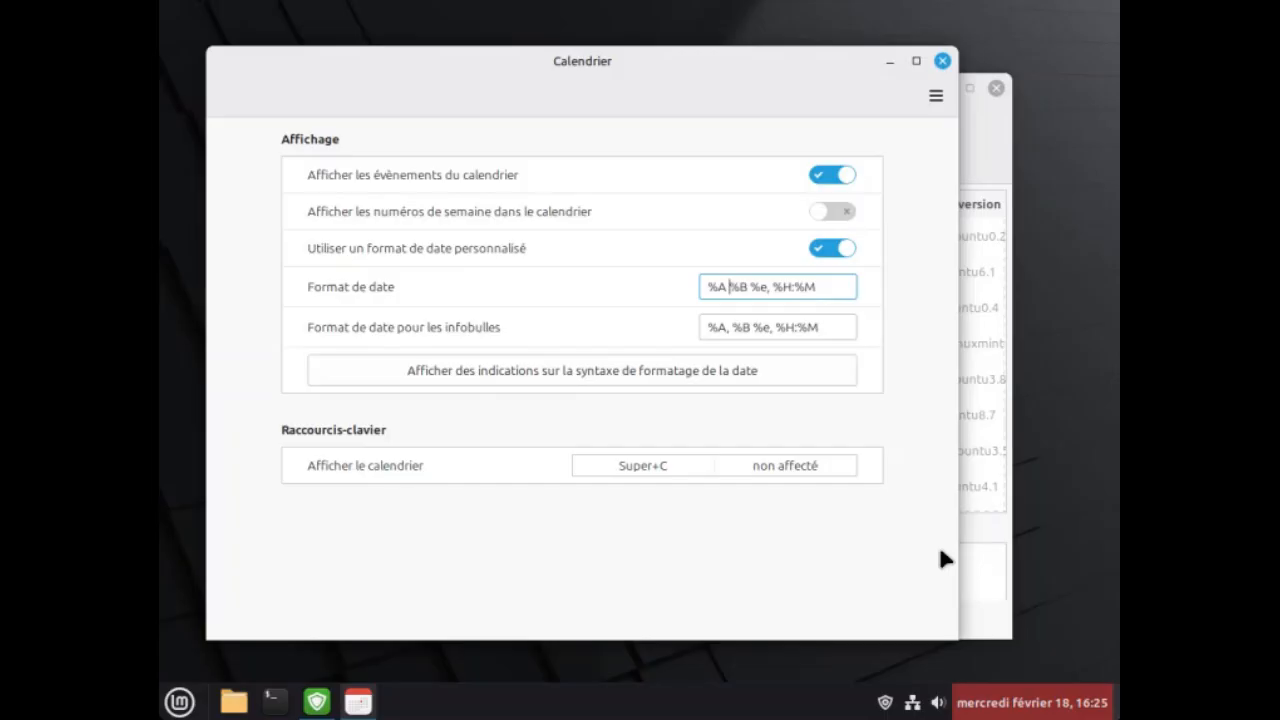
type("%e")
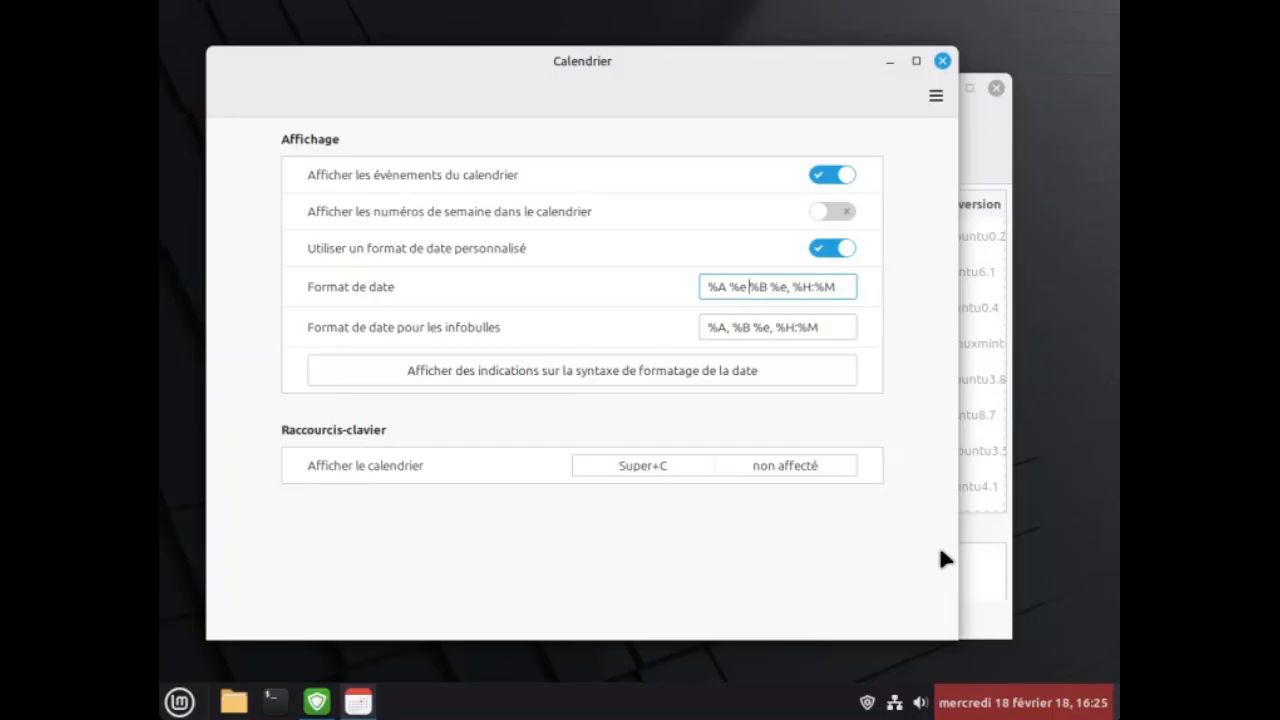
key("Right")
key("Right")
key("Right")
key("Delete")
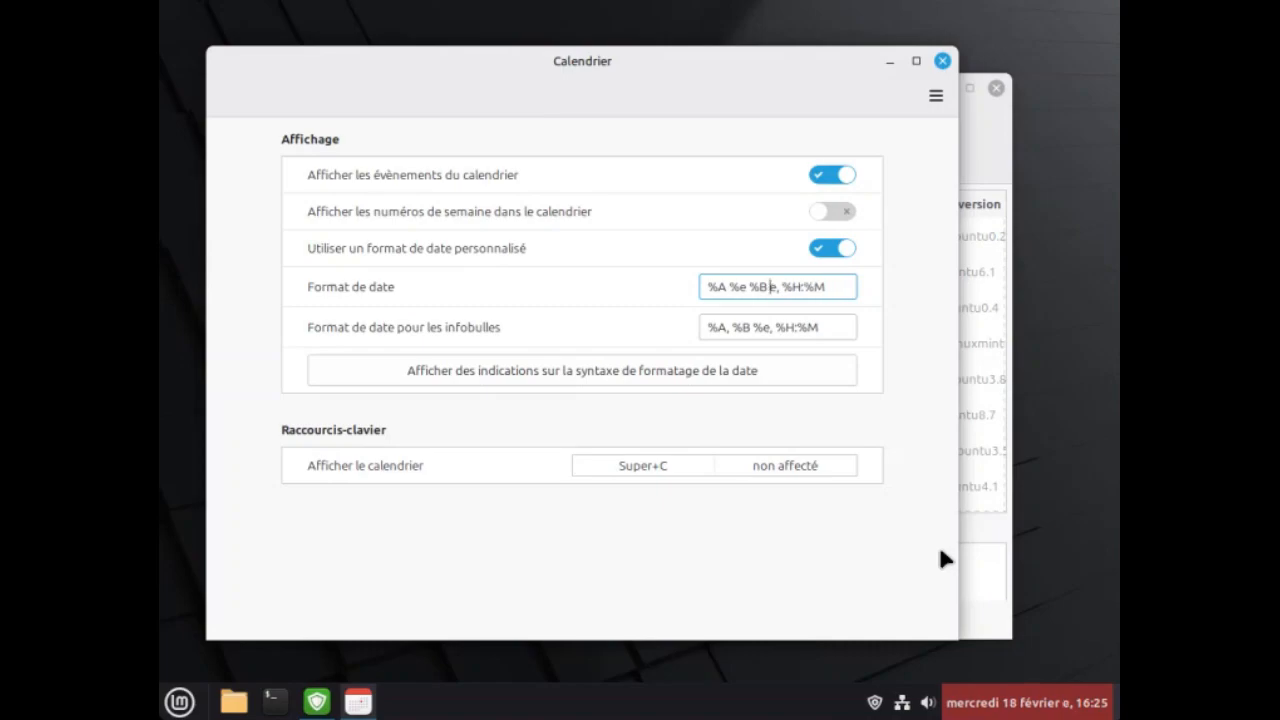
key("Delete")
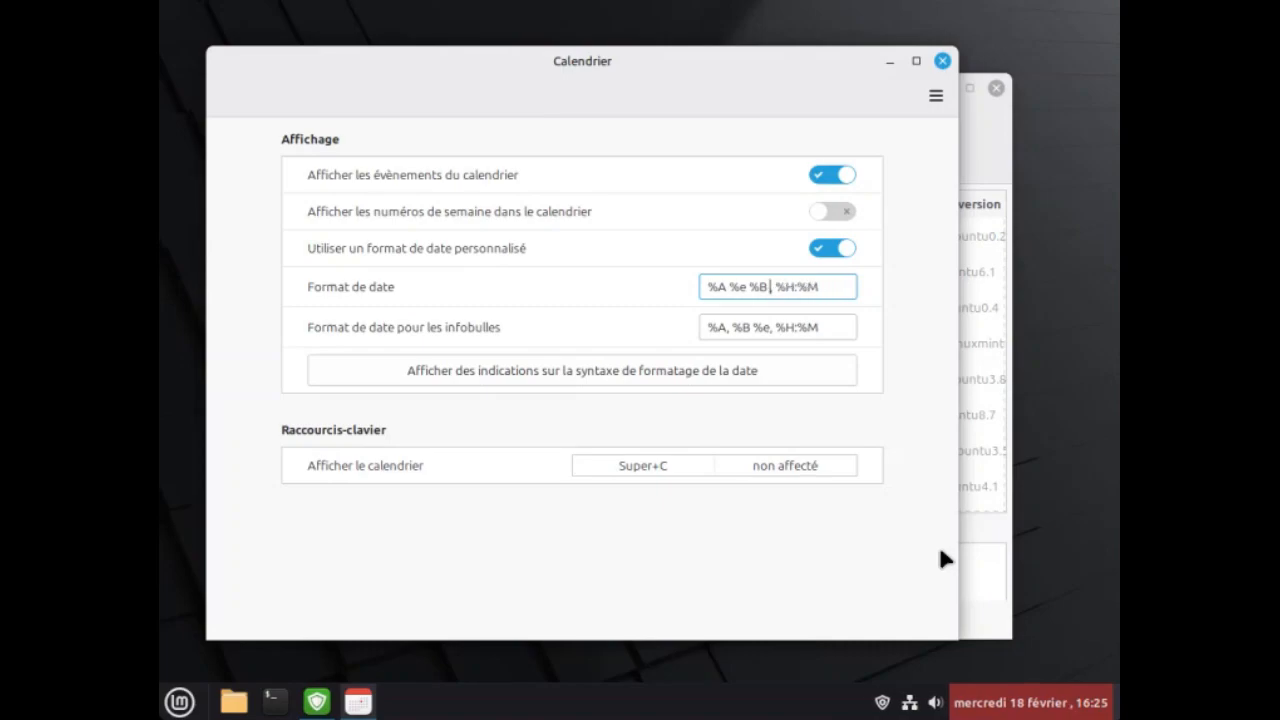
type("%")
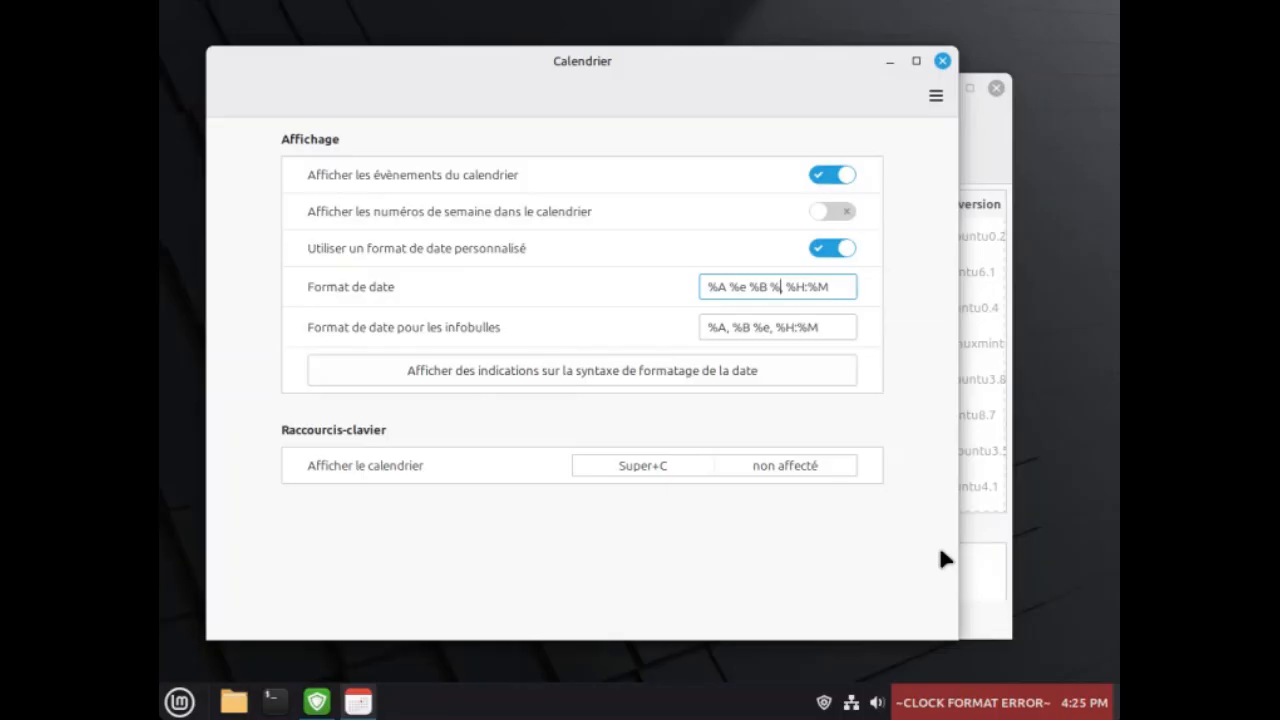
type("Y")
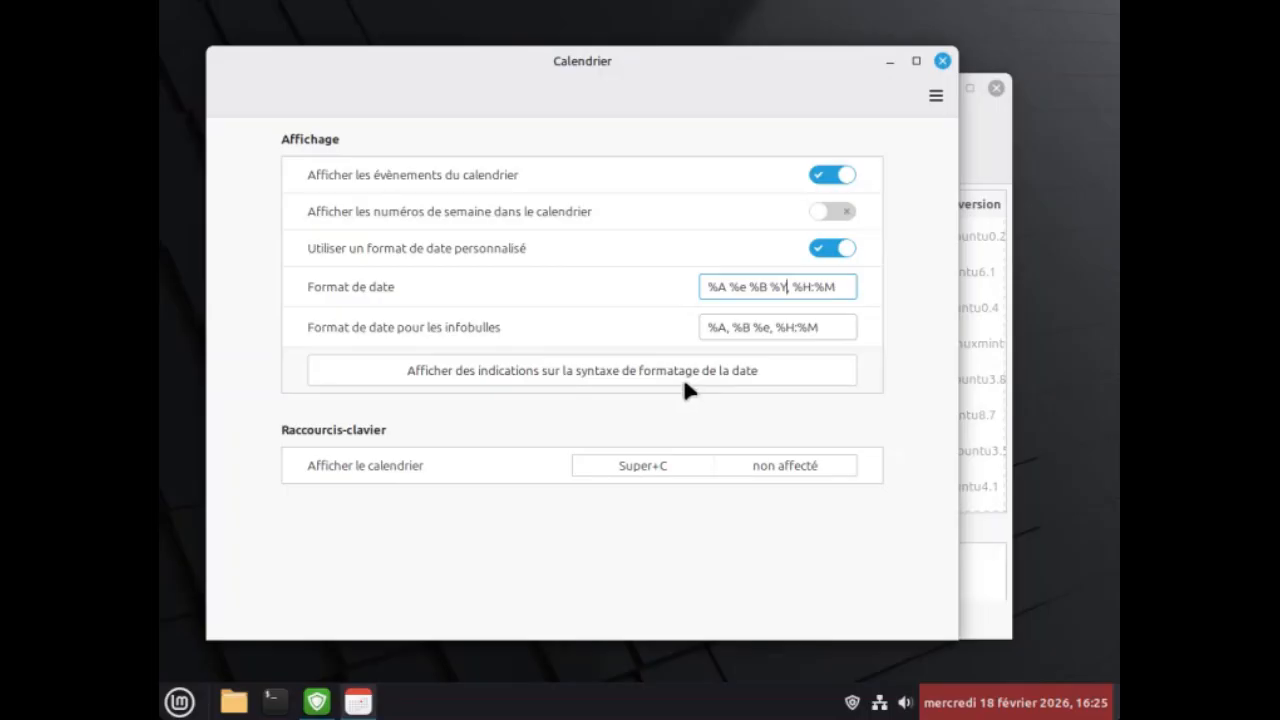
Copy the panel date format into the tooltip date format, replacing its contents, and close the calendar settings.
triple_click(746, 290)
key("ctrl+c")
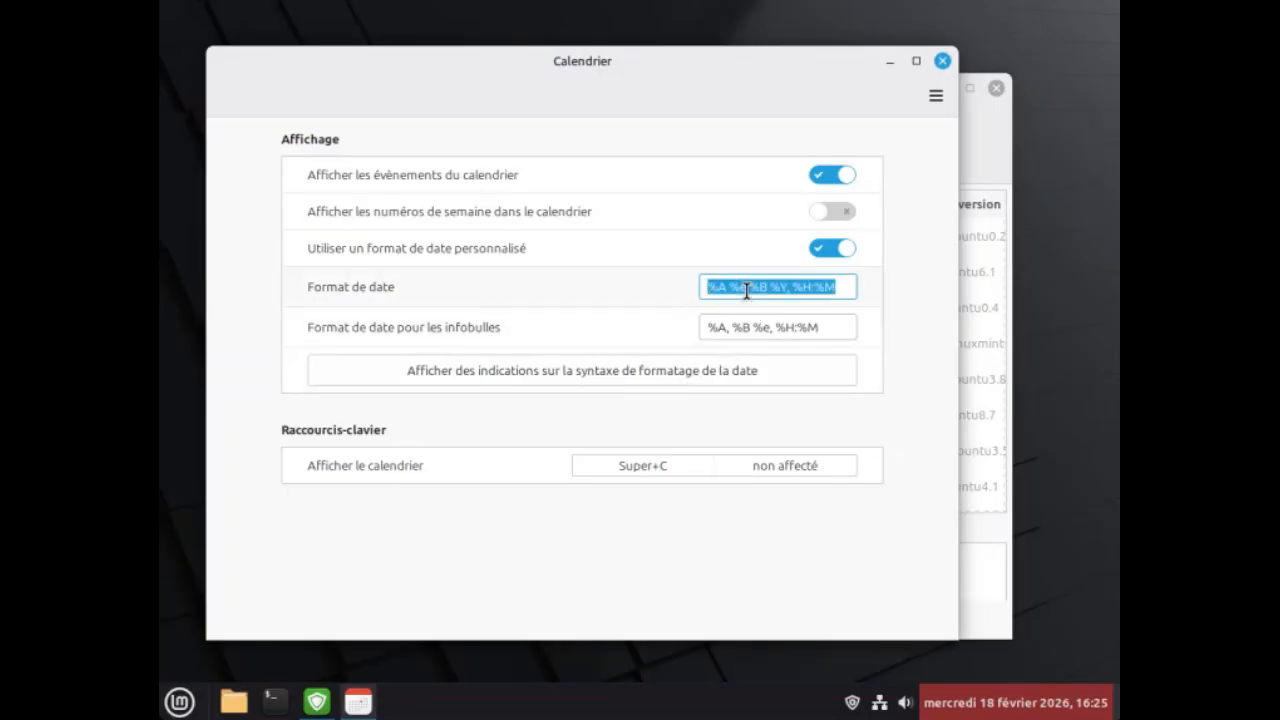
right_click(746, 290)
left_click(768, 327)
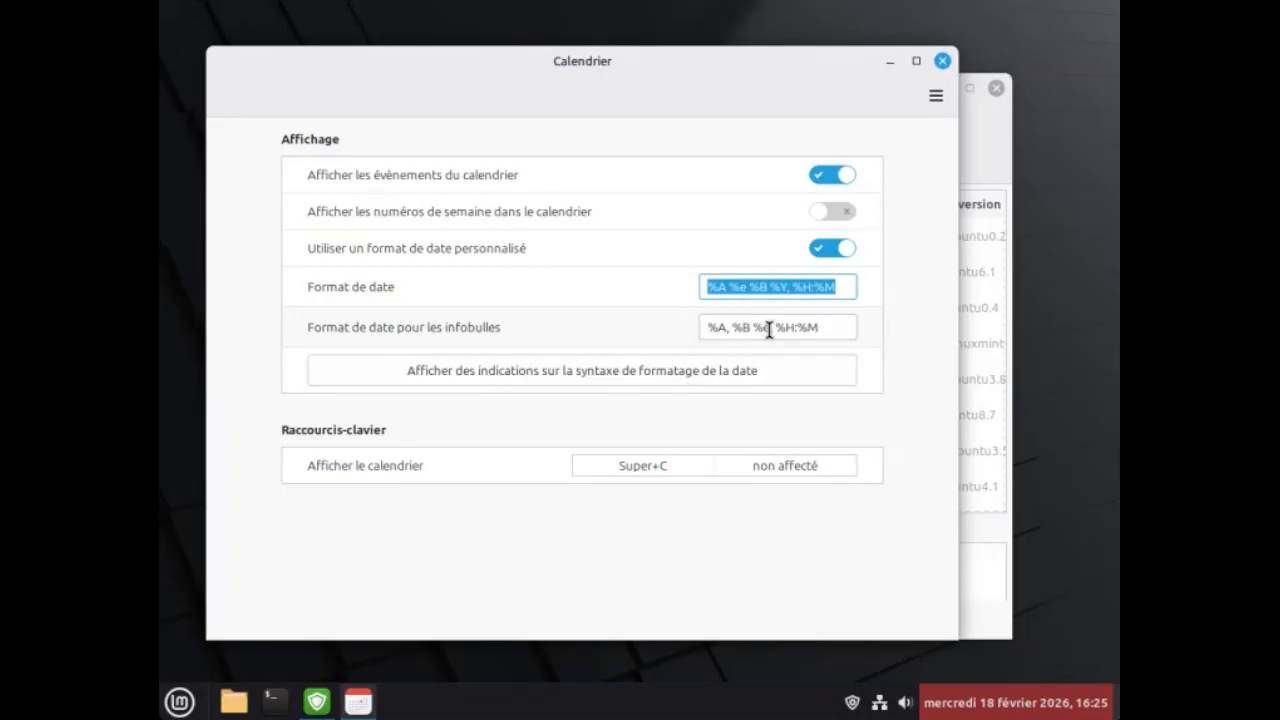
triple_click(744, 330)
right_click(744, 330)
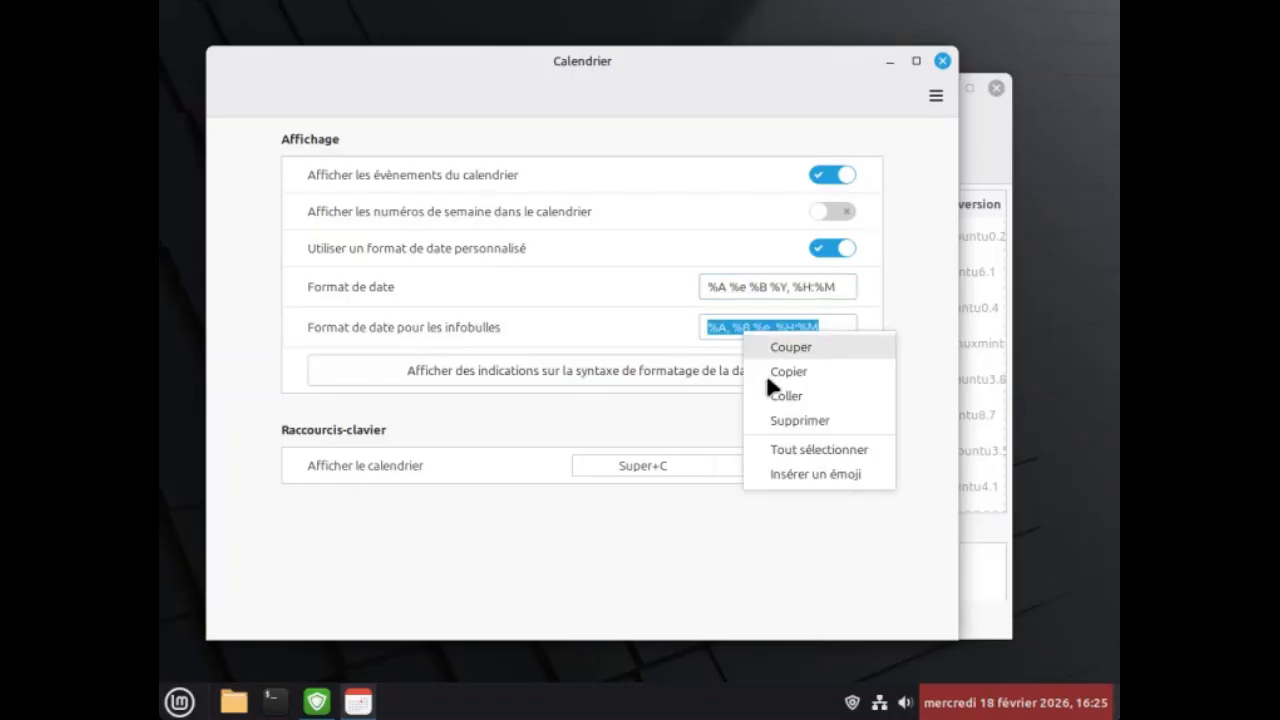
left_click(778, 397)
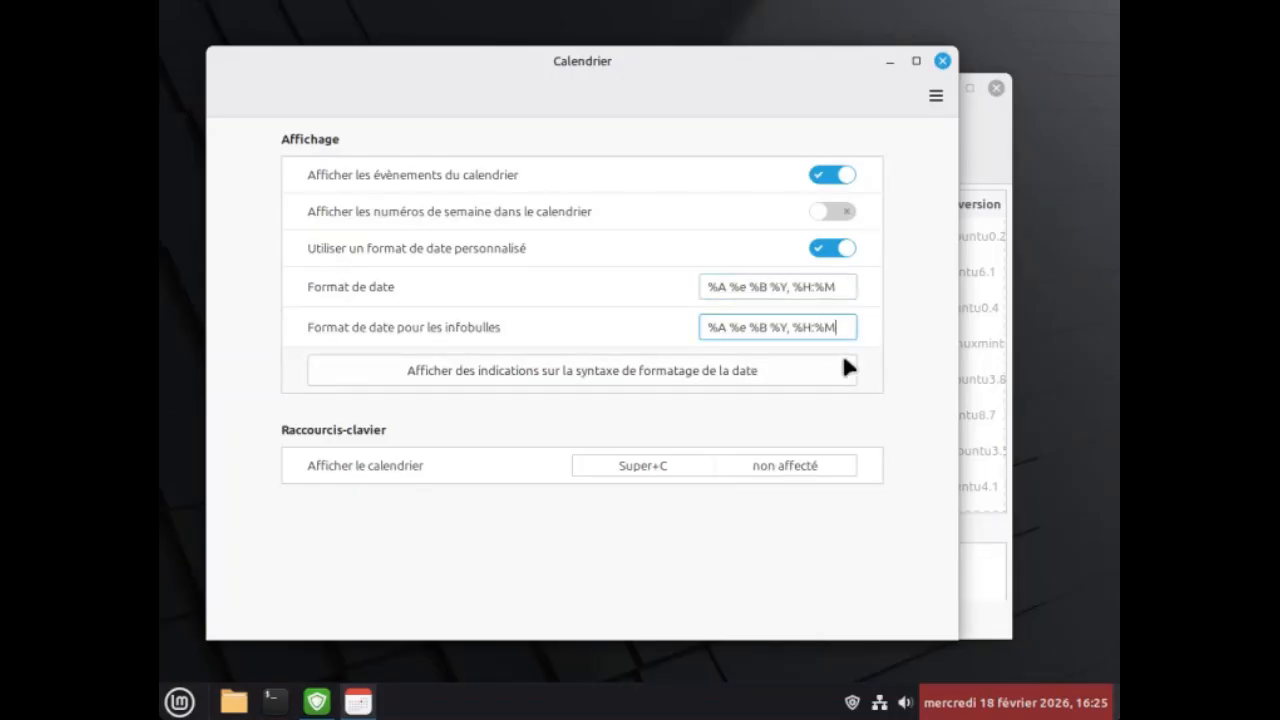
left_click(942, 61)
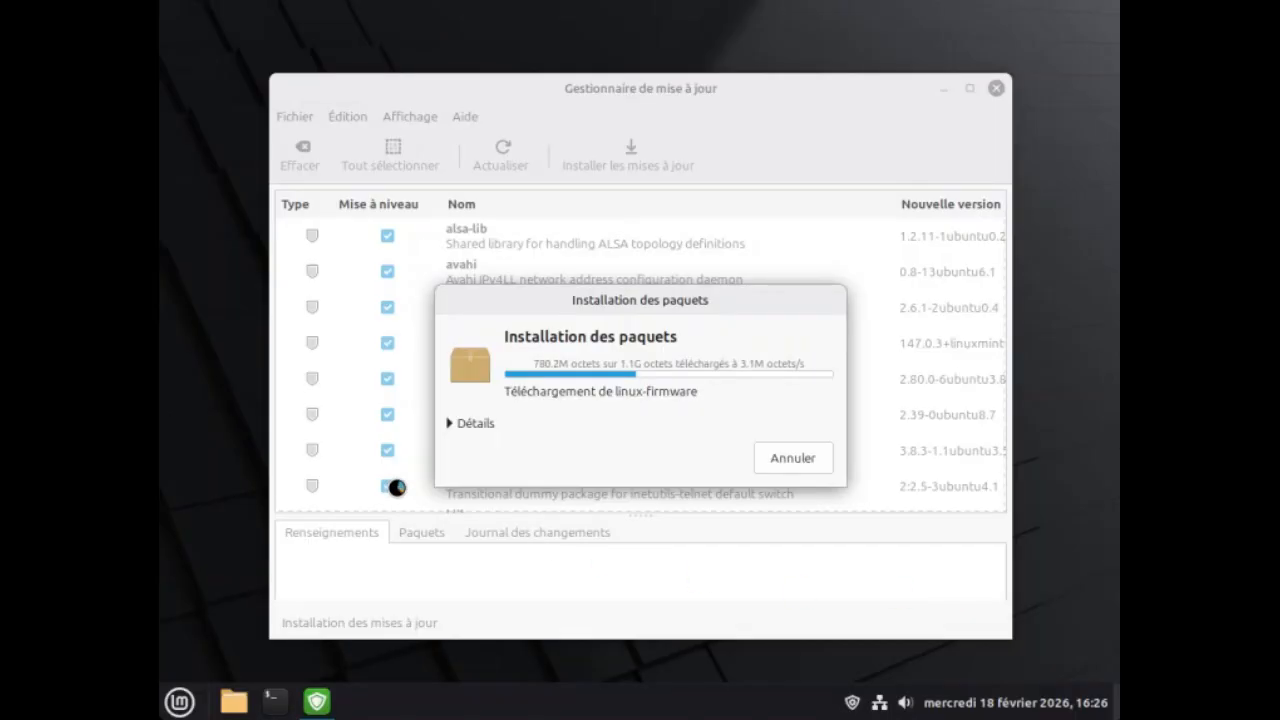
Change the desktop background to the "Abstract" image from the Wallpapers collection.
right_click(212, 317)
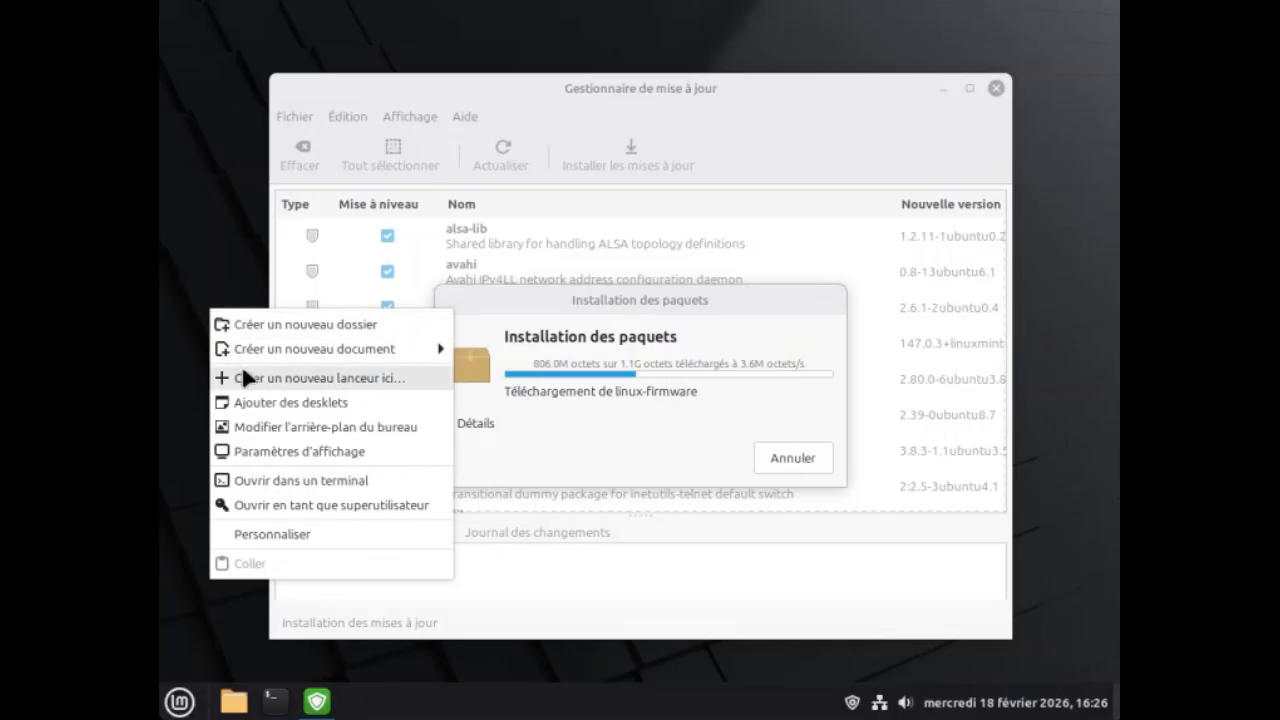
left_click(284, 428)
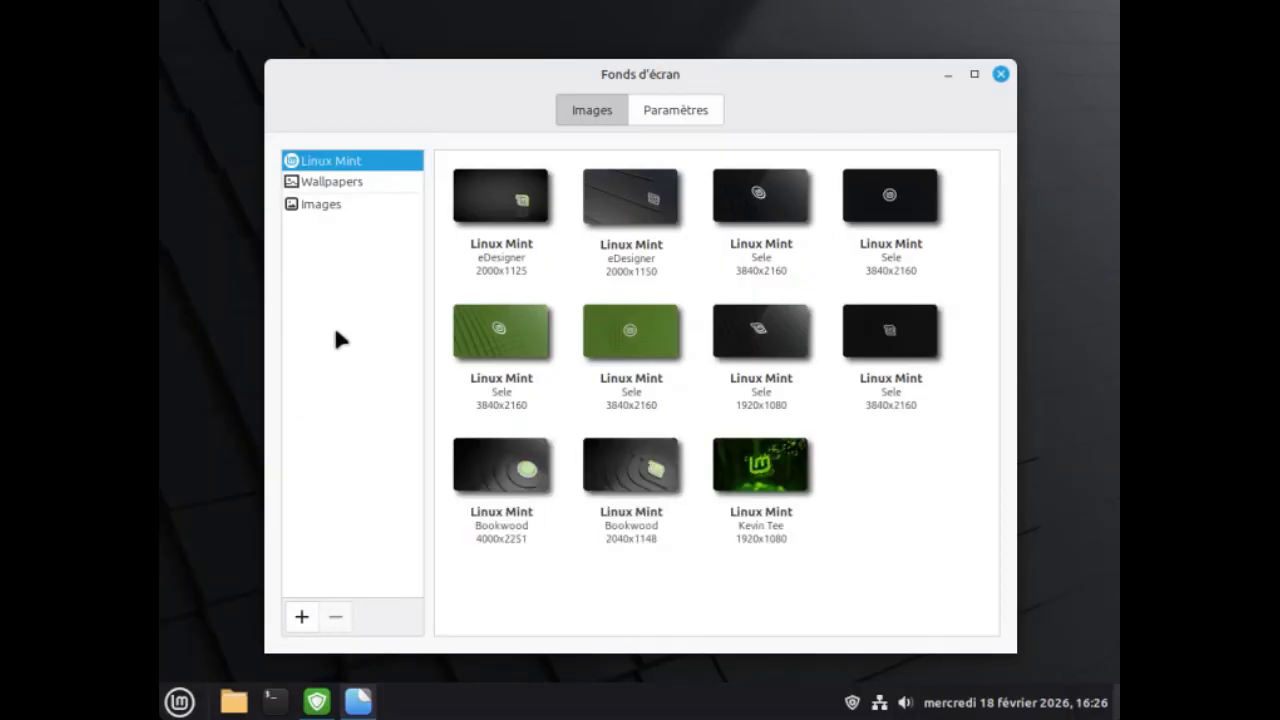
left_click(336, 189)
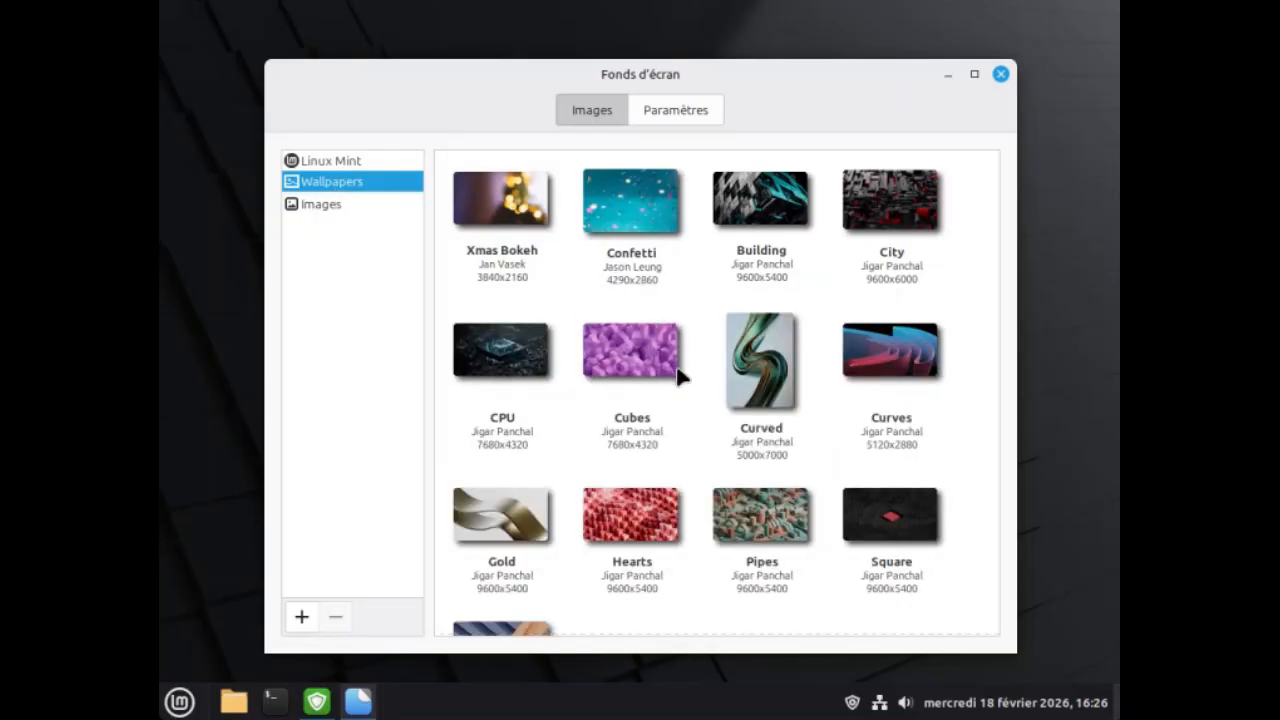
scroll(678, 376, "down", 2)
scroll(678, 376, "down", 1)
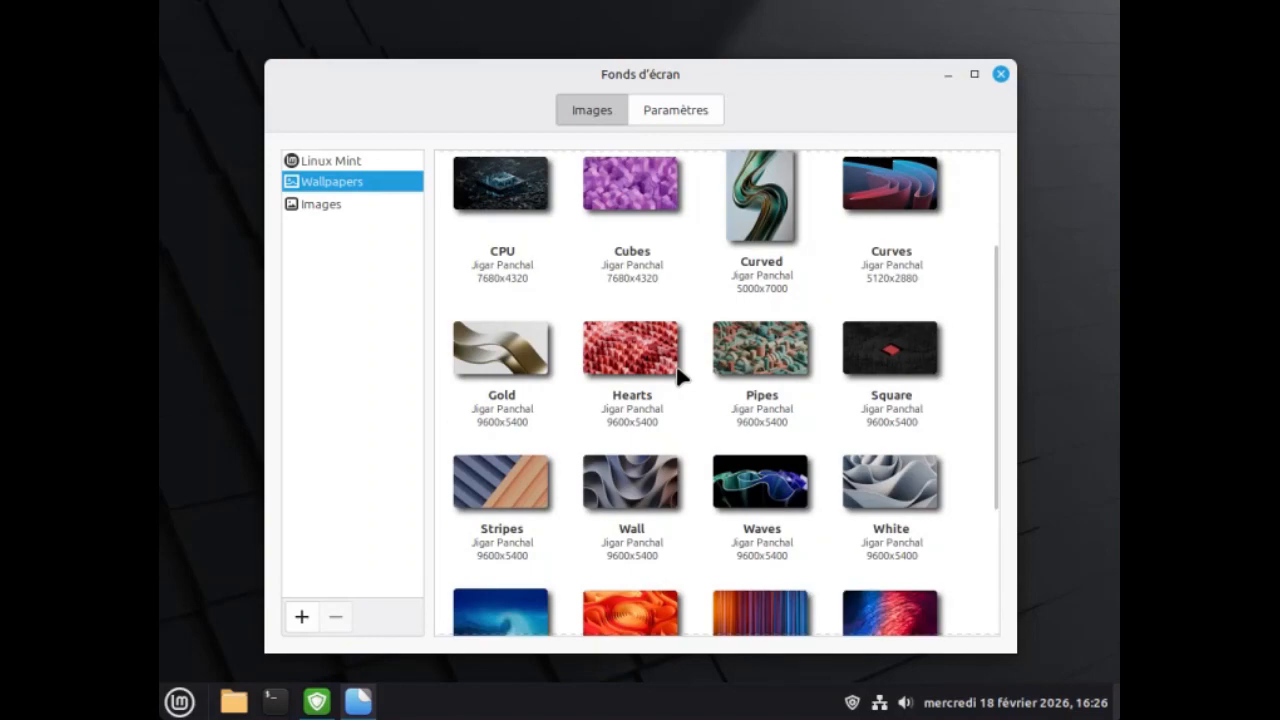
scroll(678, 376, "down", 2)
scroll(678, 376, "down", 1)
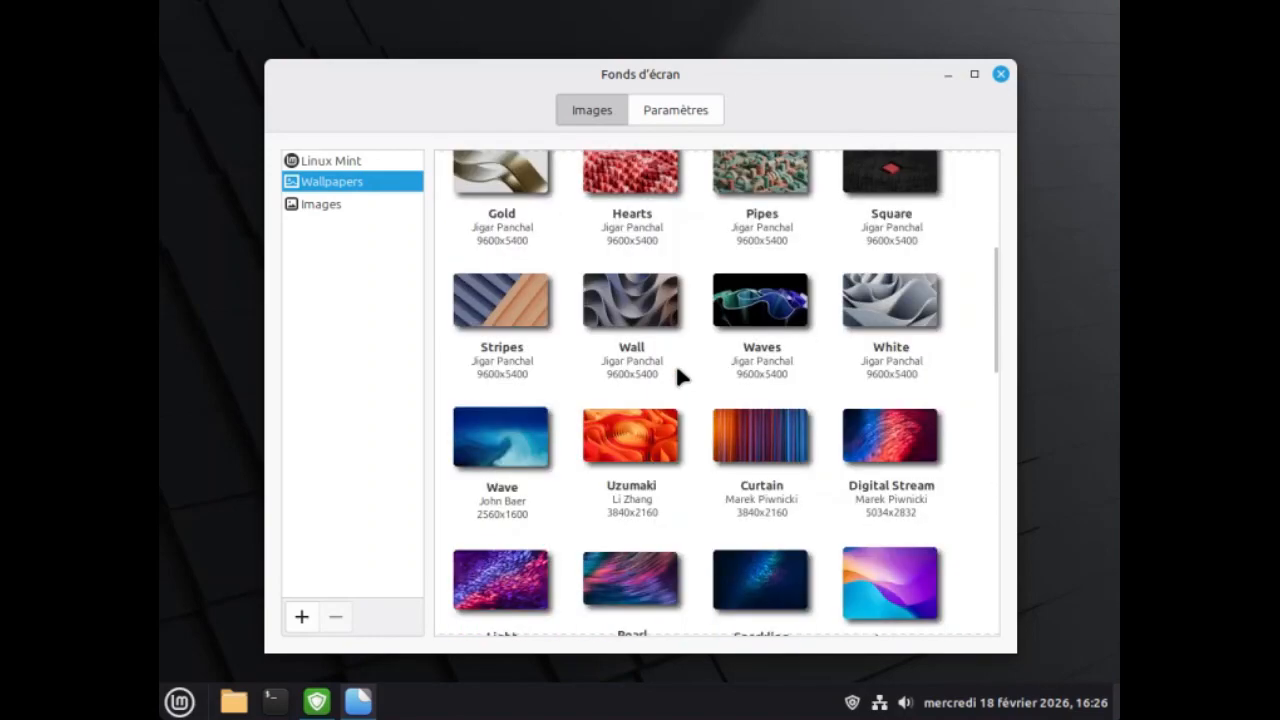
left_click(880, 582)
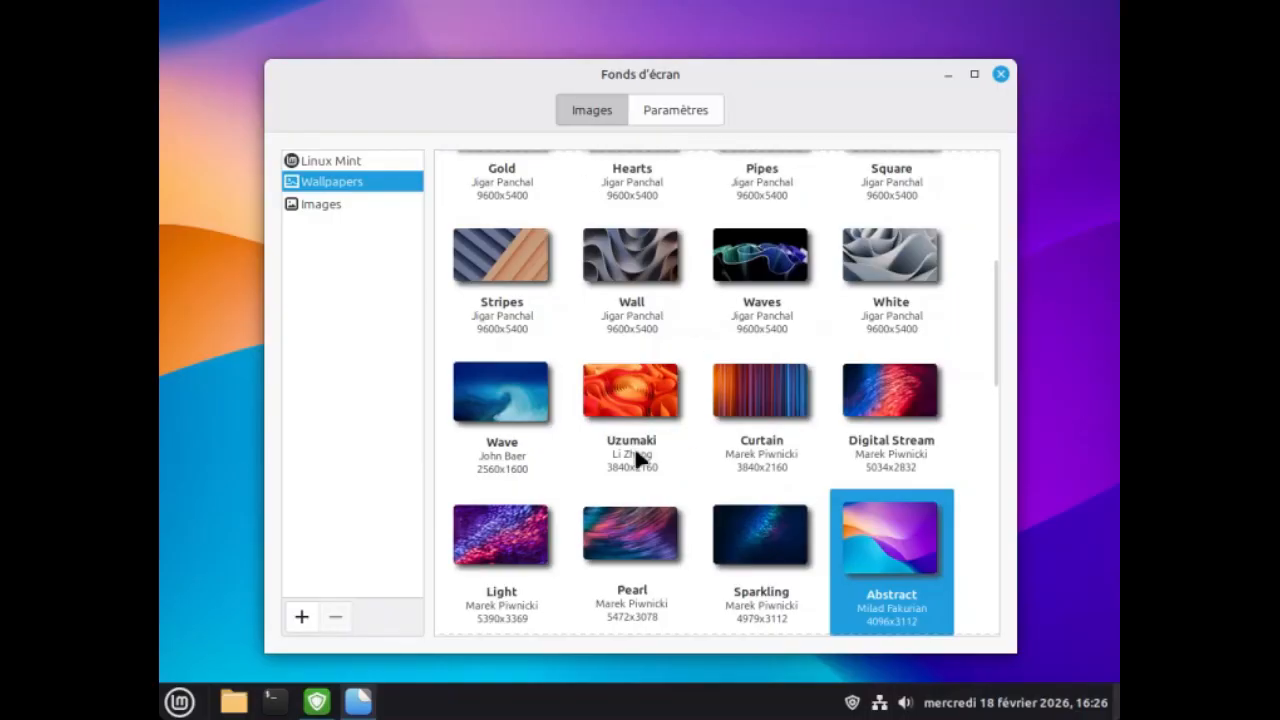
Change the desktop background to the "Heart" image from the Wallpapers collection and close the wallpaper settings.
scroll(615, 478, "down", 2)
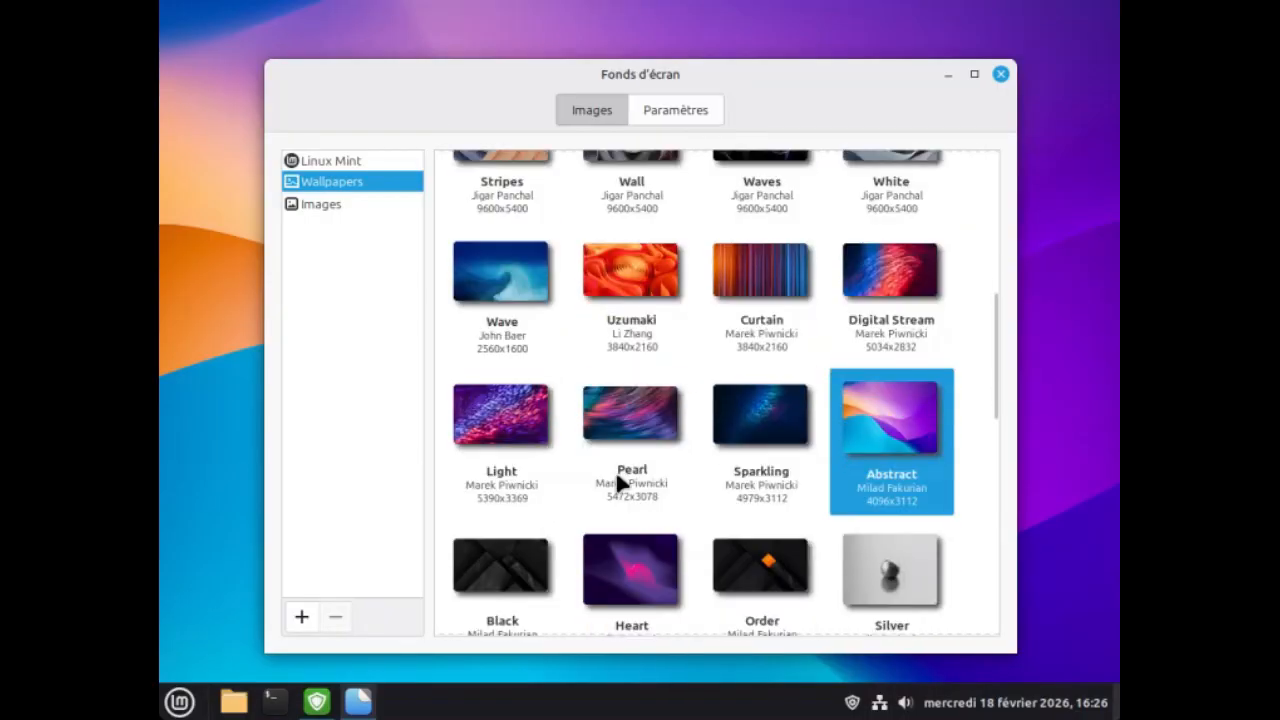
scroll(617, 481, "down", 3)
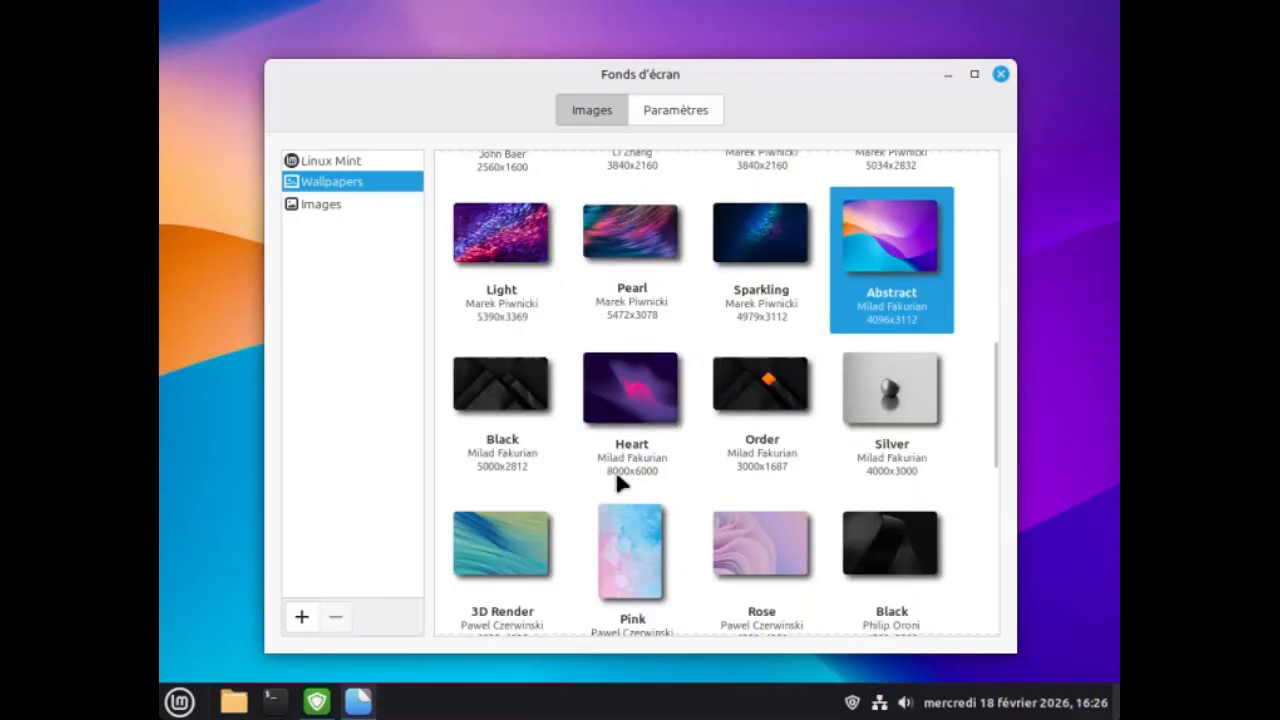
left_click(636, 394)
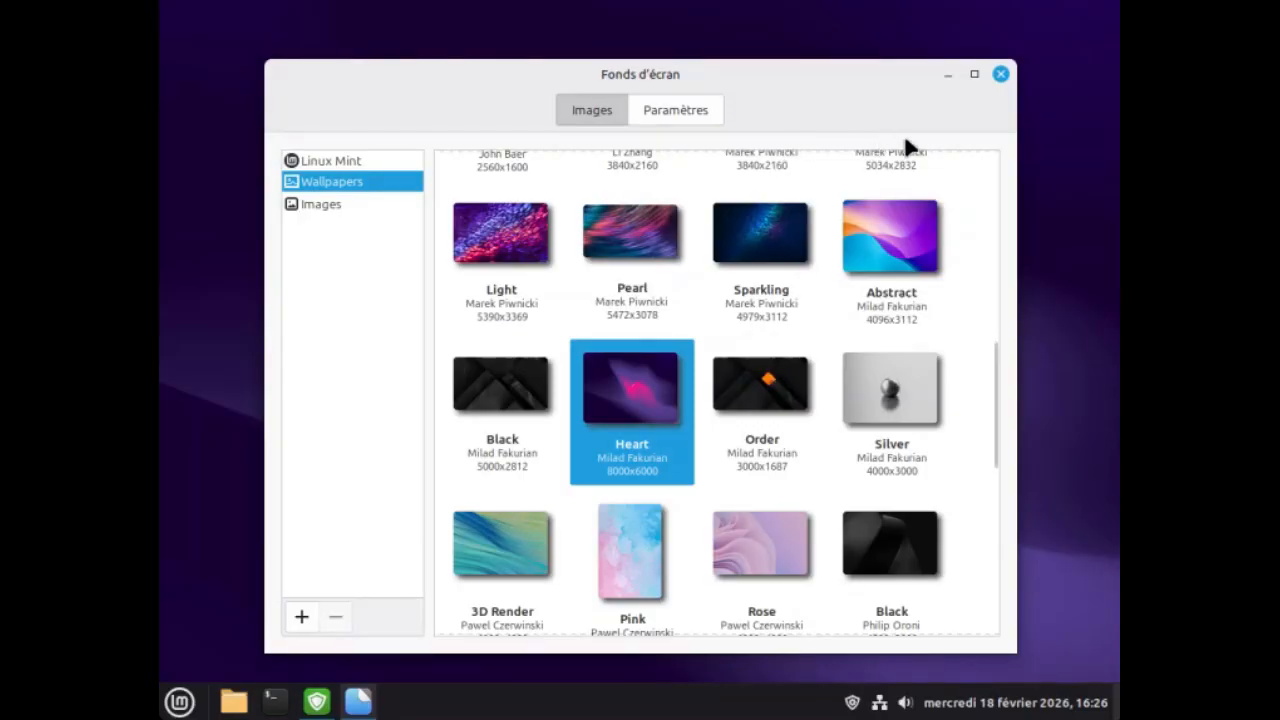
left_click(1000, 75)
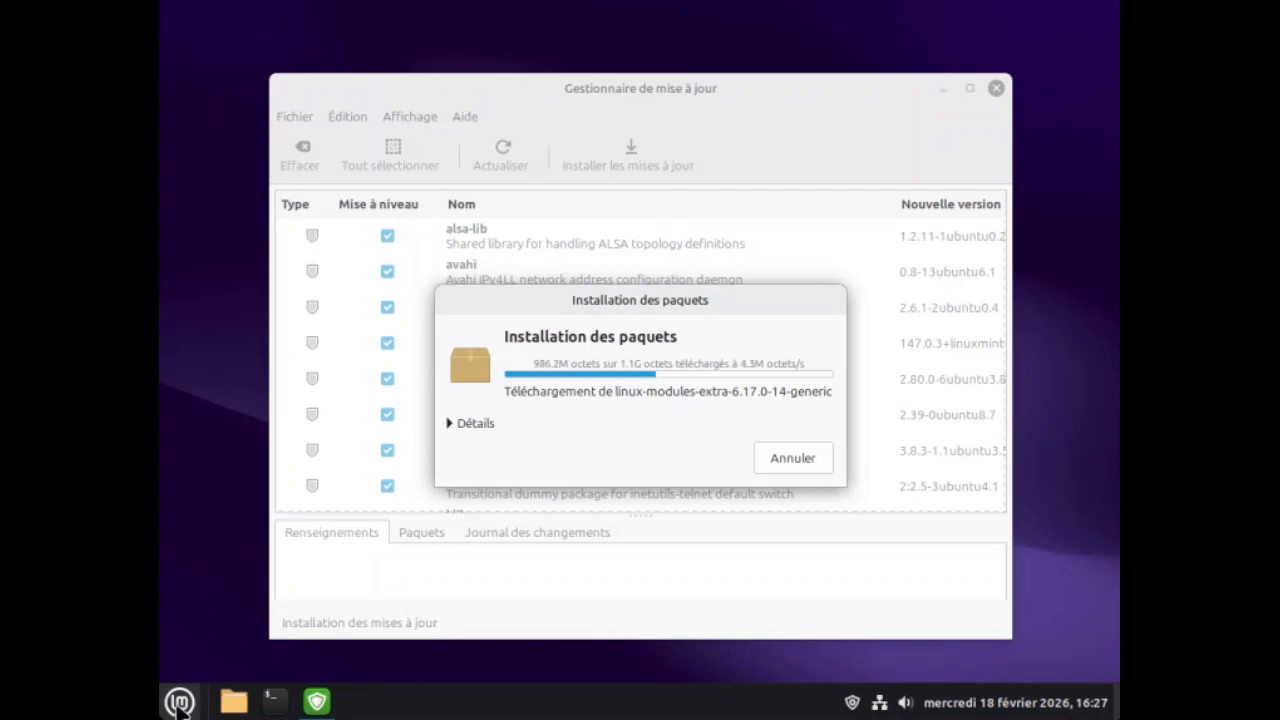
Find the "Thèmes" settings, set the desktop appearance to "Sombre", and close them.
left_click(178, 703)
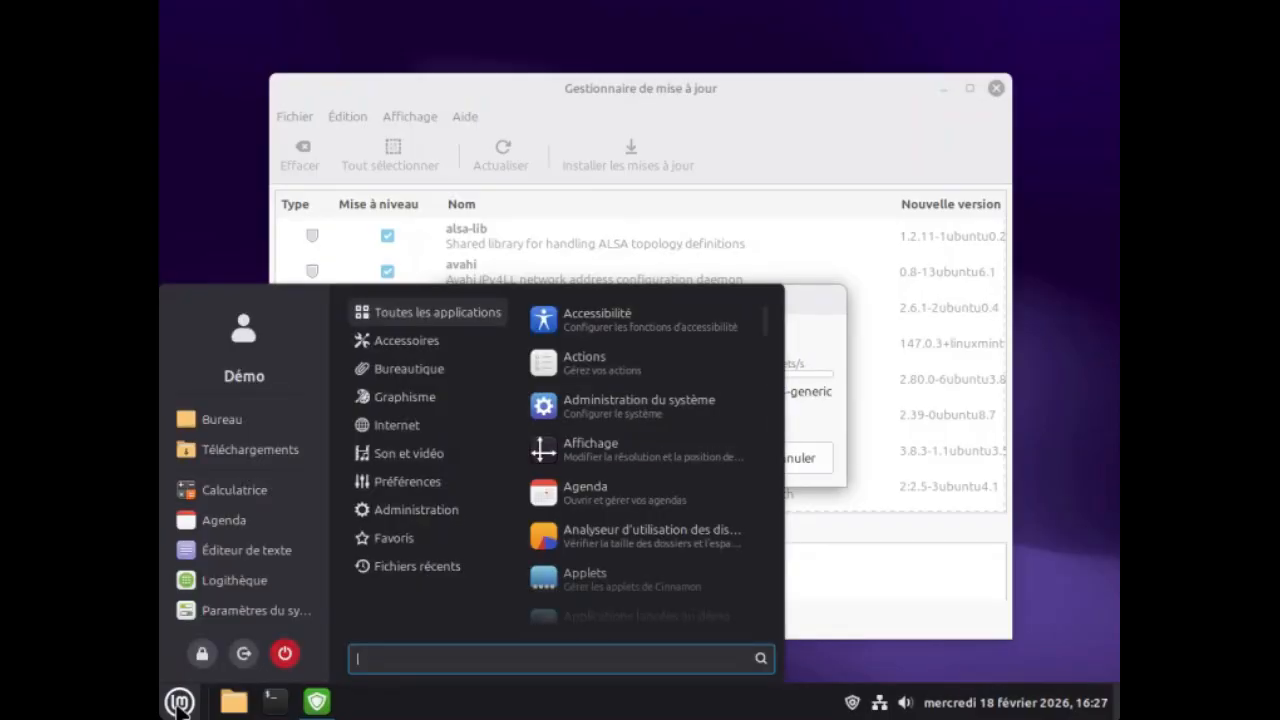
type("themes")
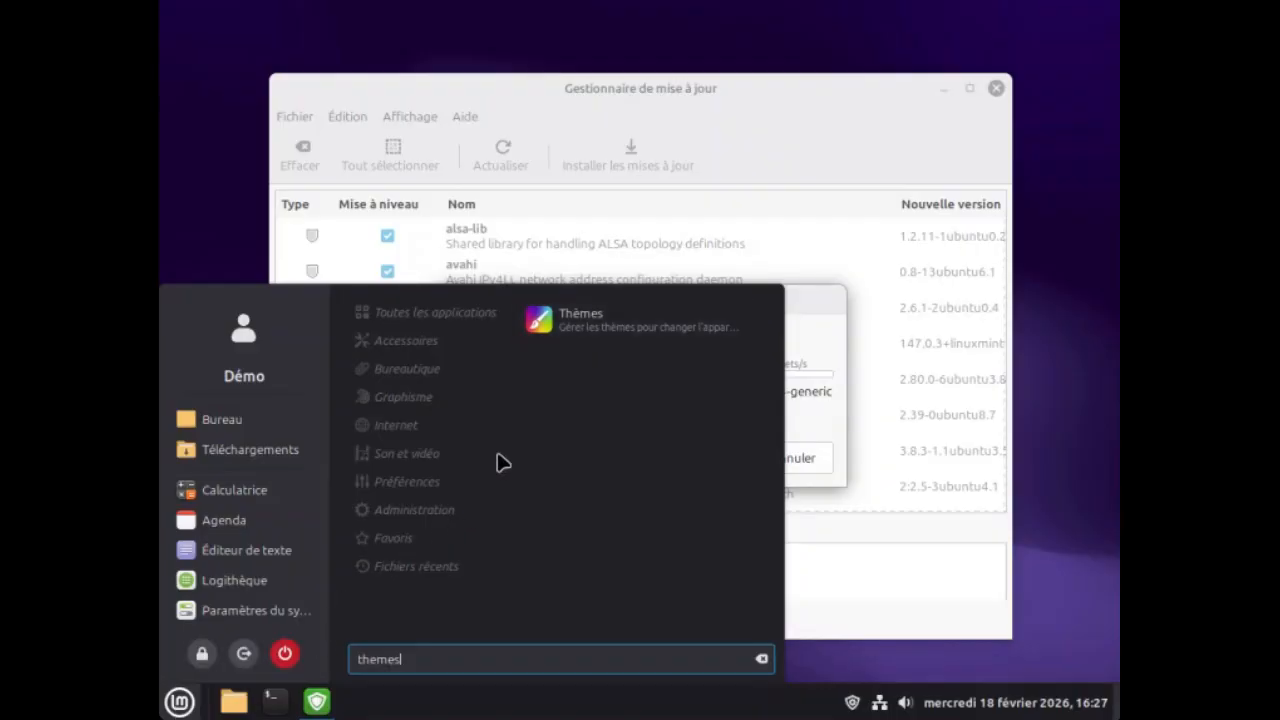
left_click(585, 328)
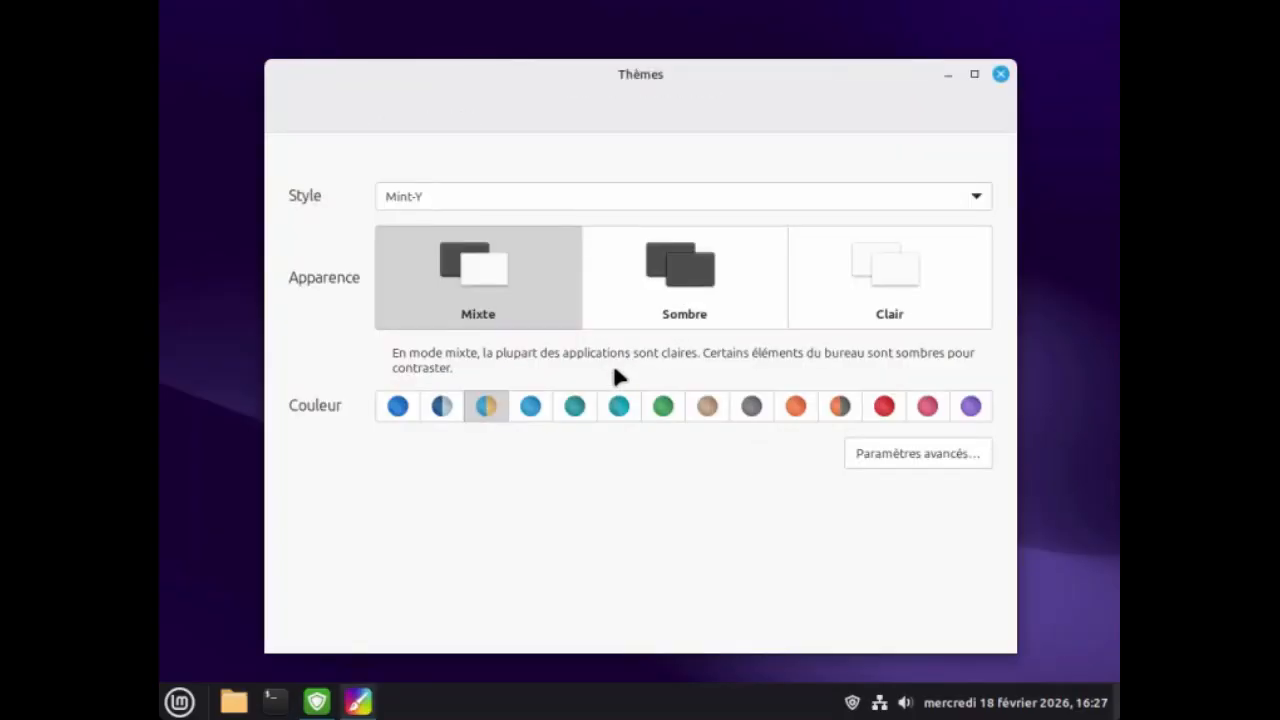
left_click(668, 280)
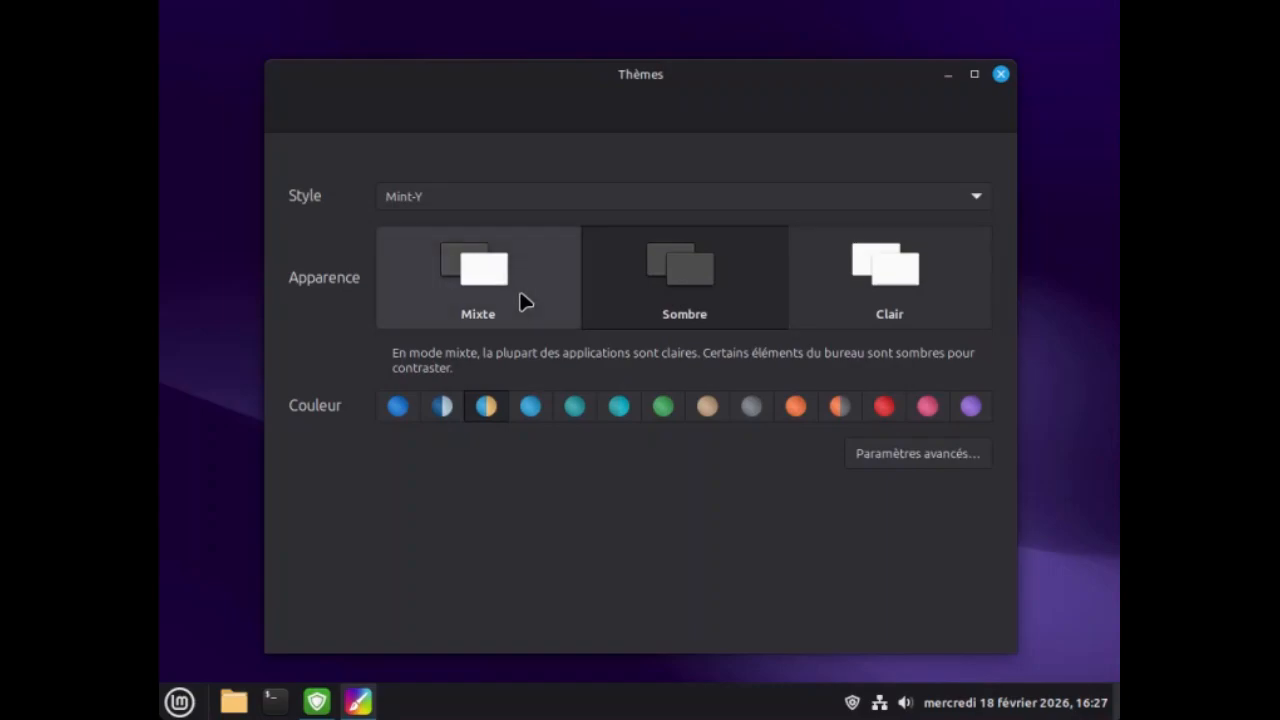
left_click(474, 284)
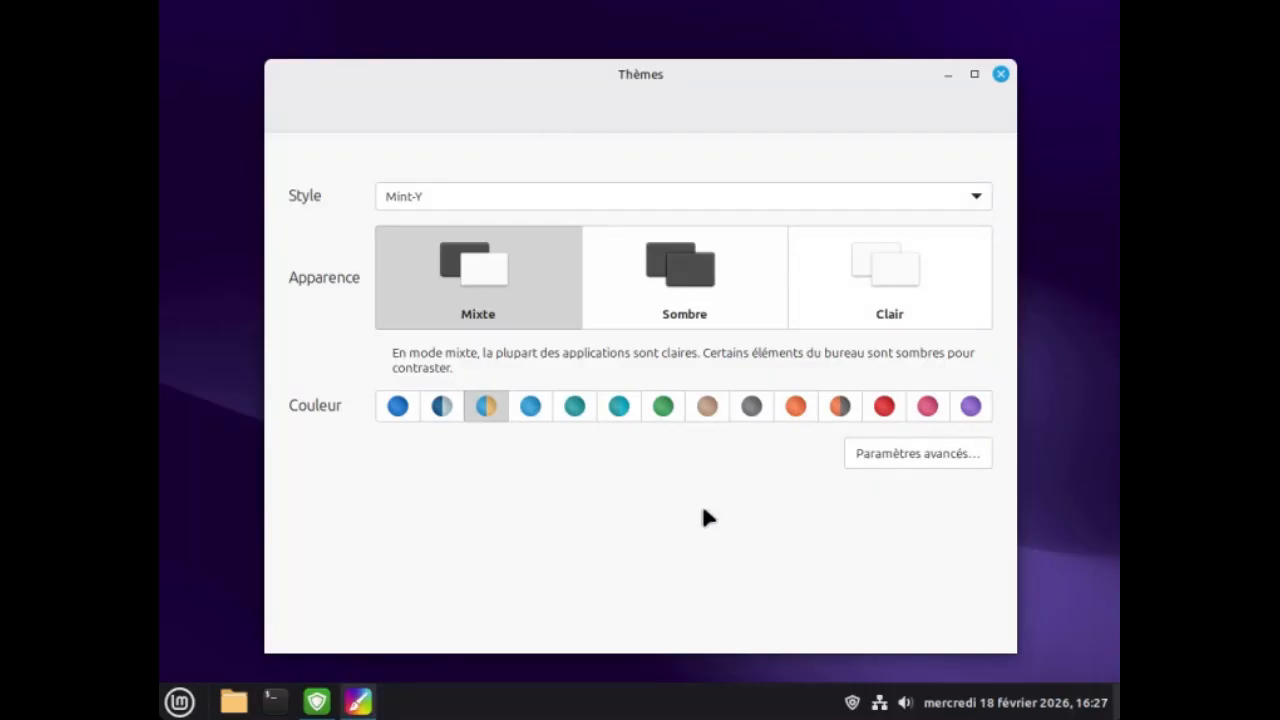
left_click(667, 277)
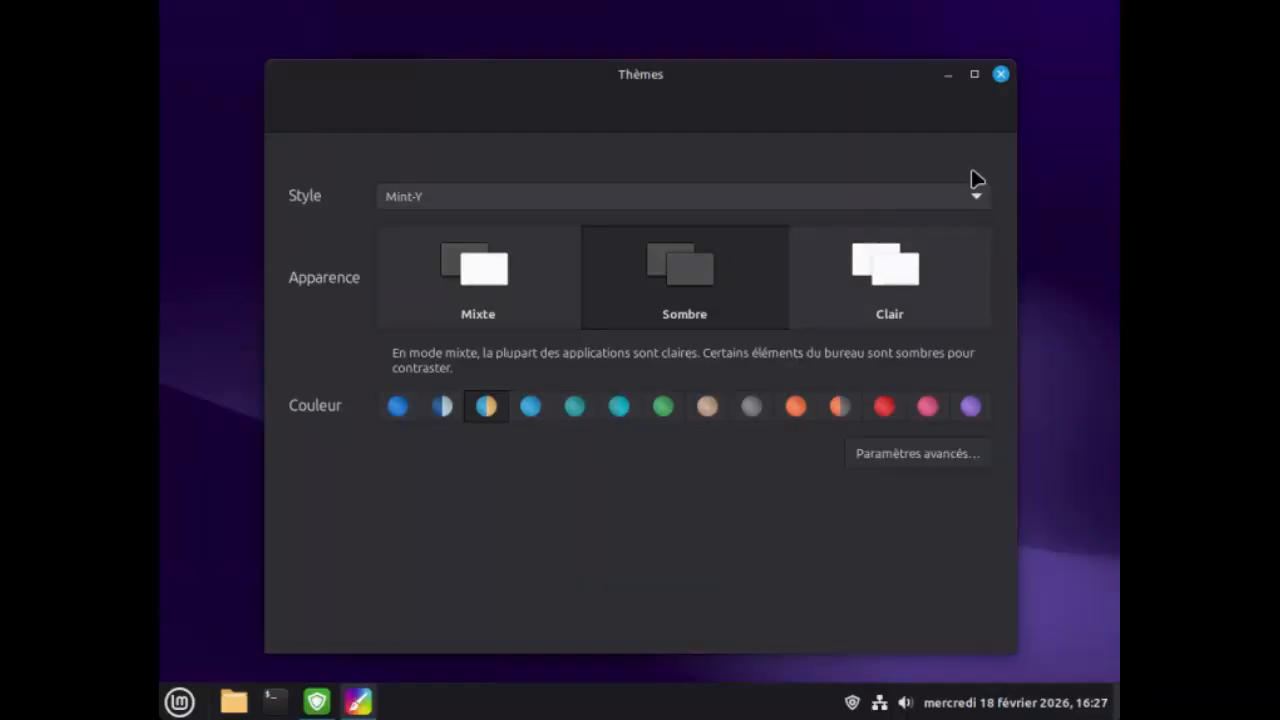
left_click(1001, 76)
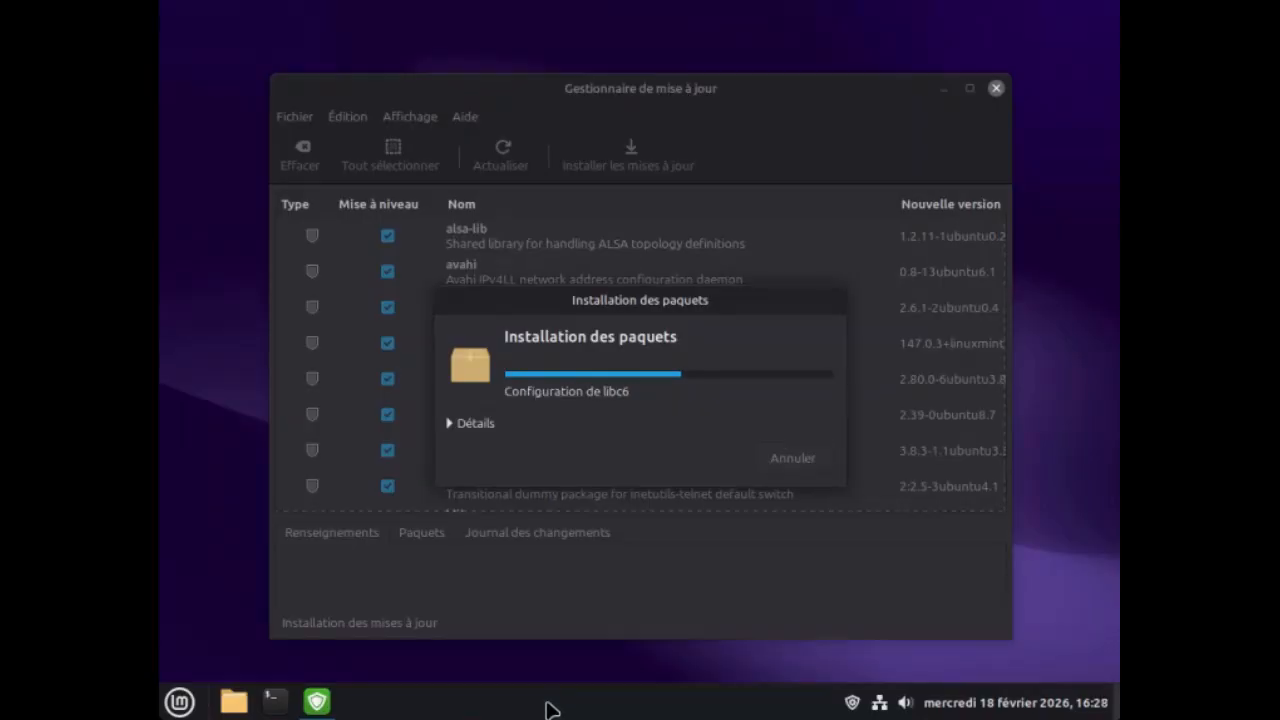
In the system's font settings, set the window title font size to 11 and close the settings.
right_click(550, 710)
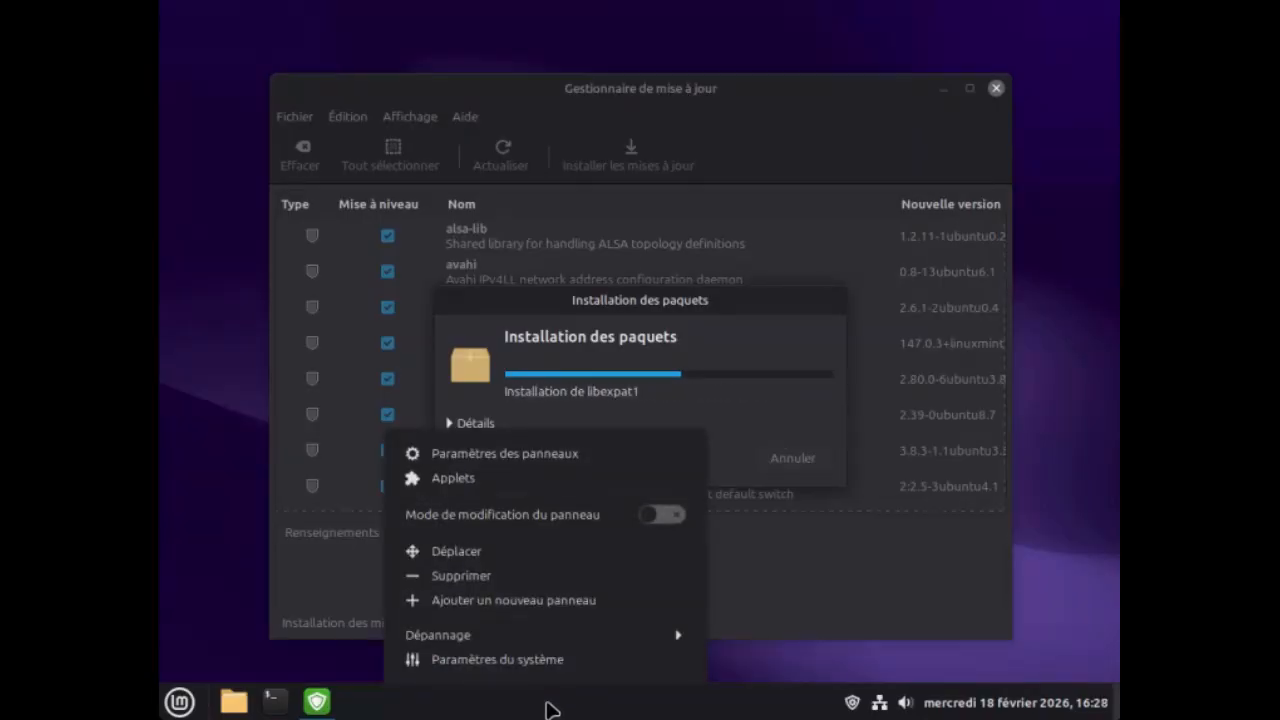
left_click(497, 660)
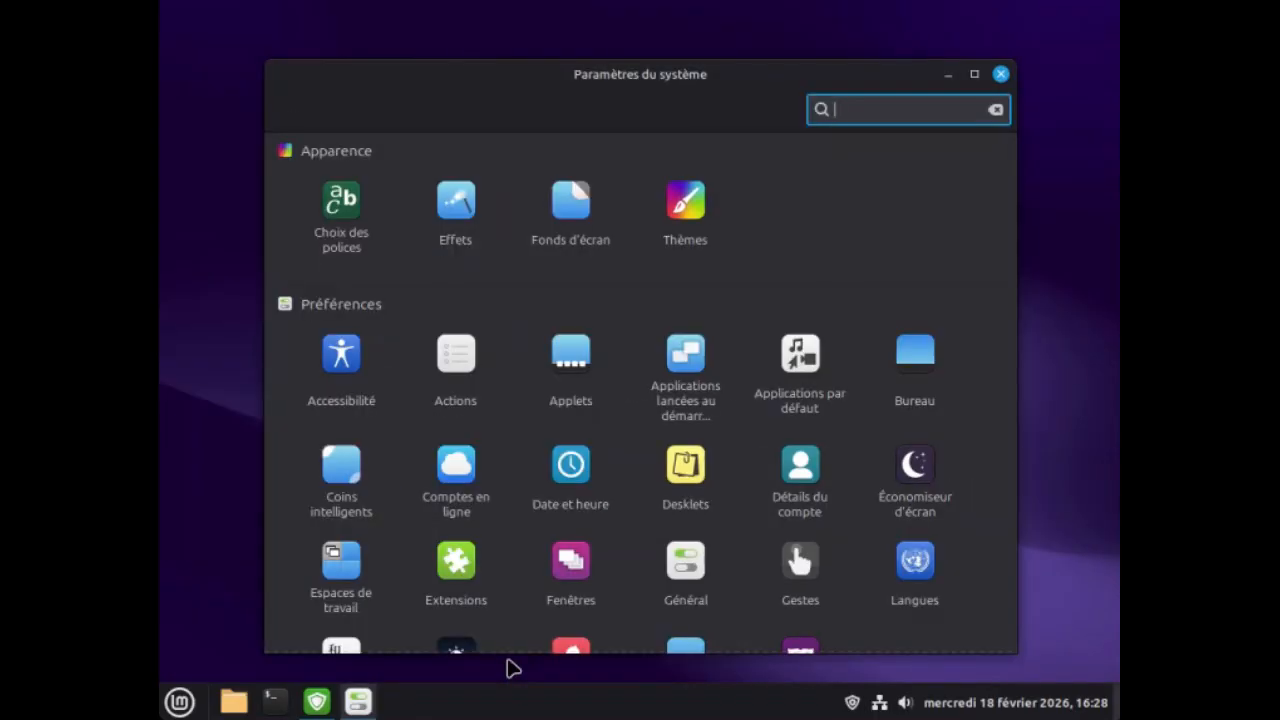
left_click(336, 204)
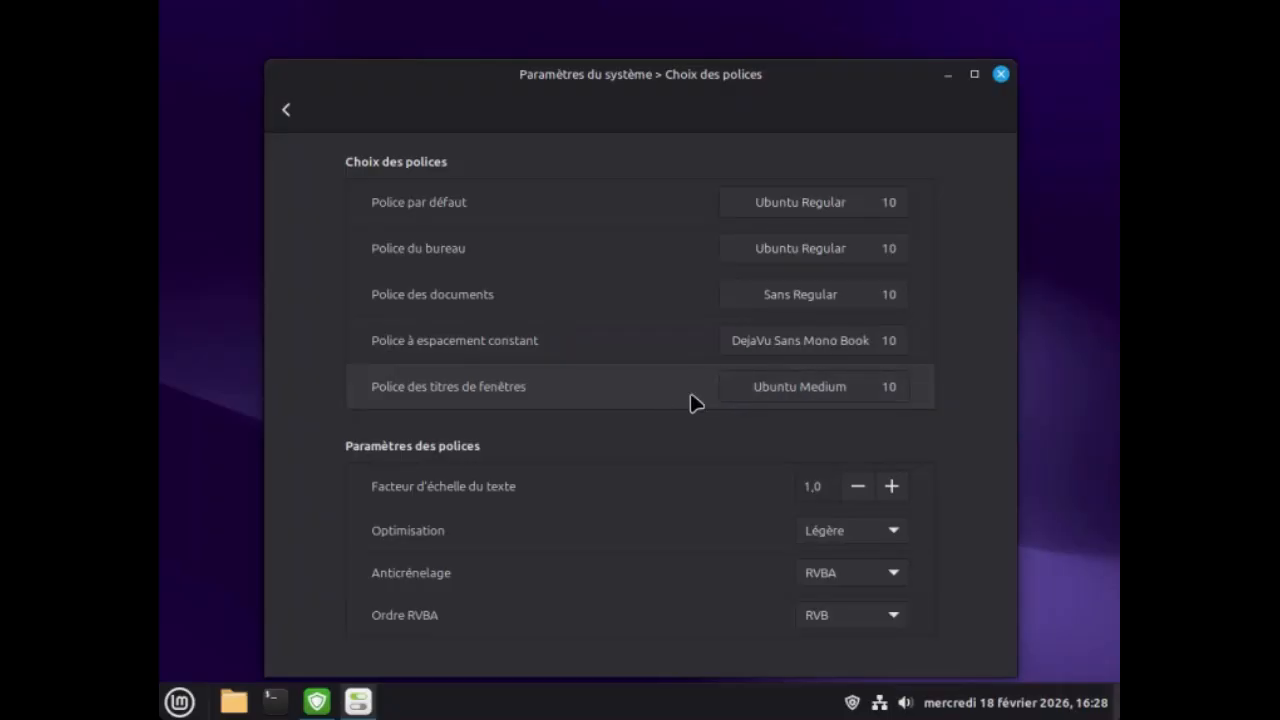
left_click(783, 397)
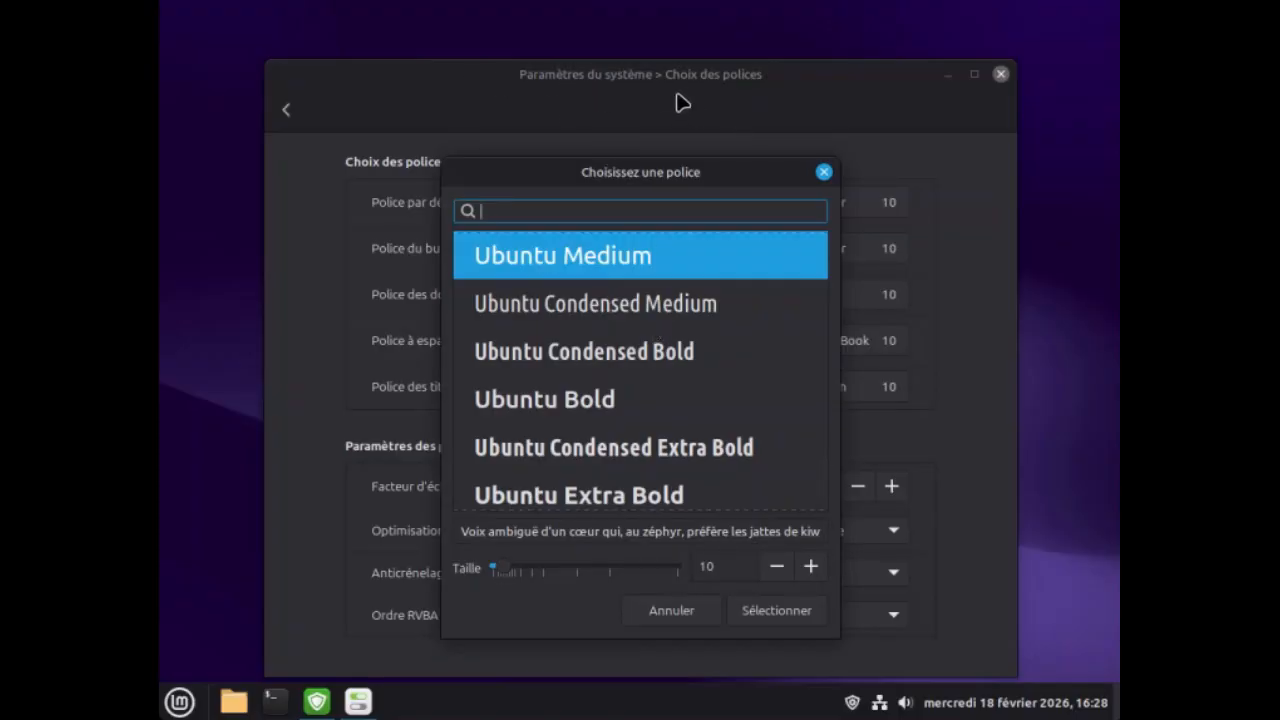
left_click(810, 567)
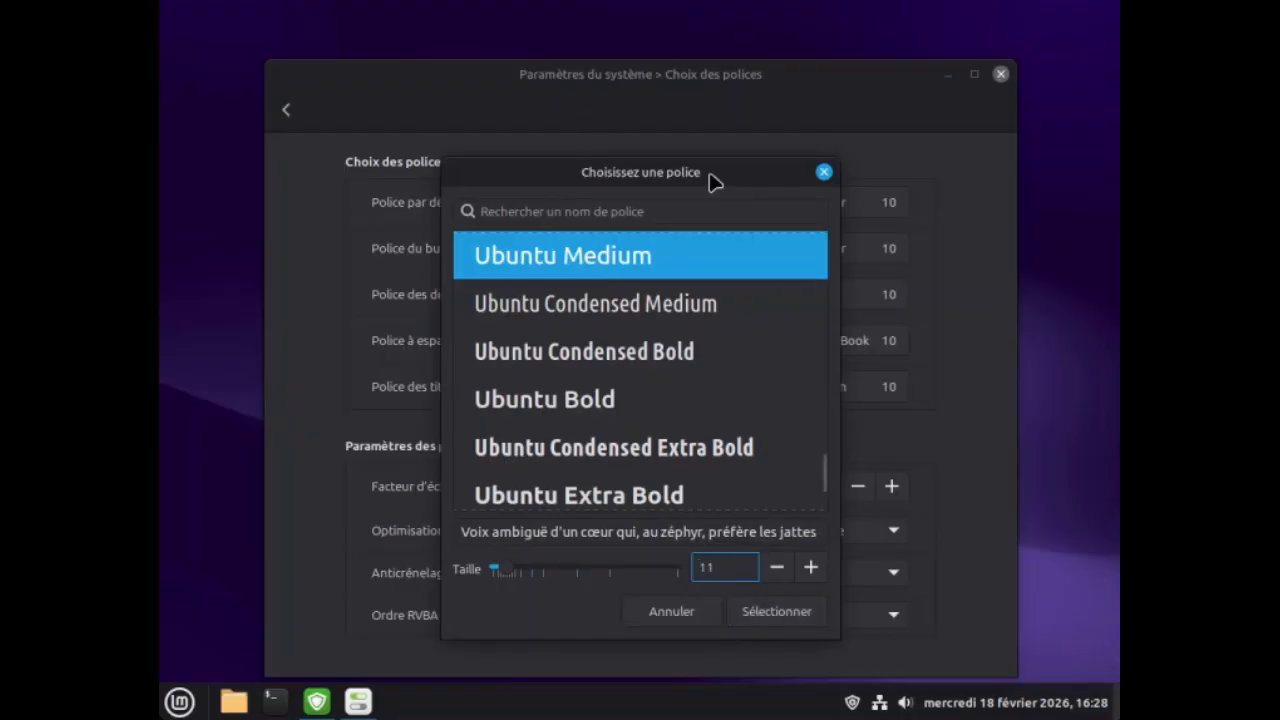
left_click(773, 619)
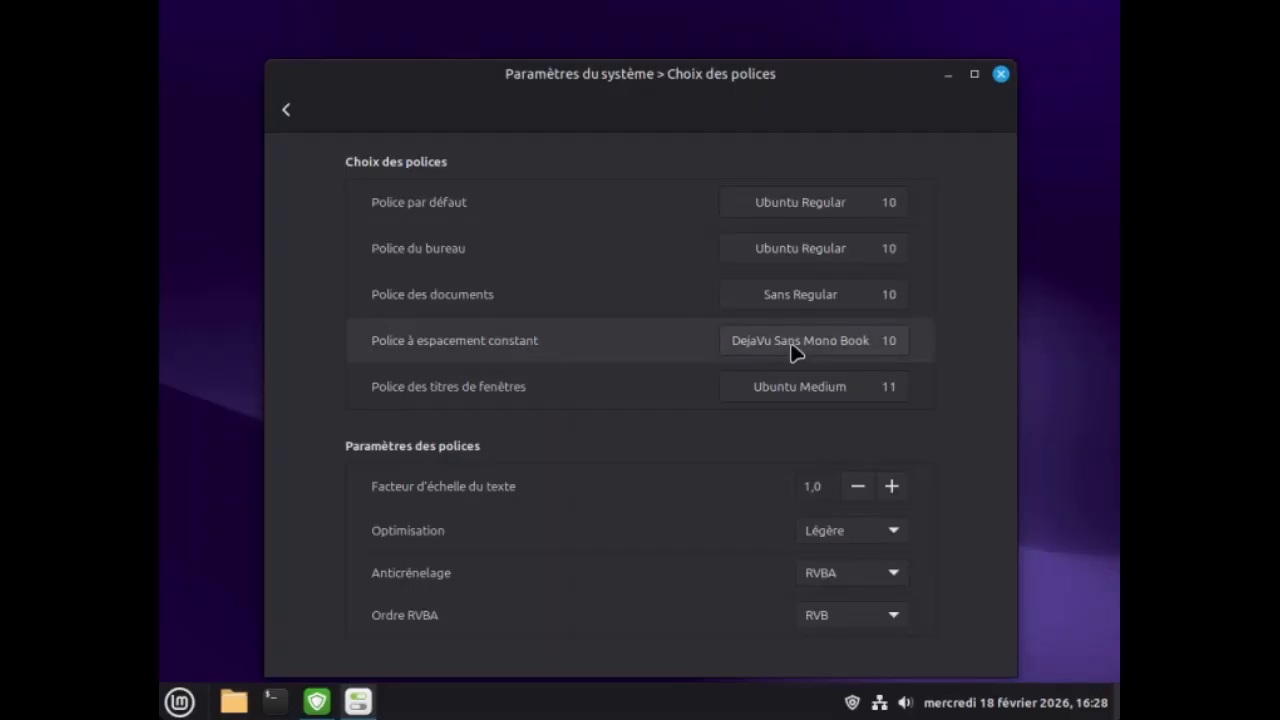
left_click(1001, 76)
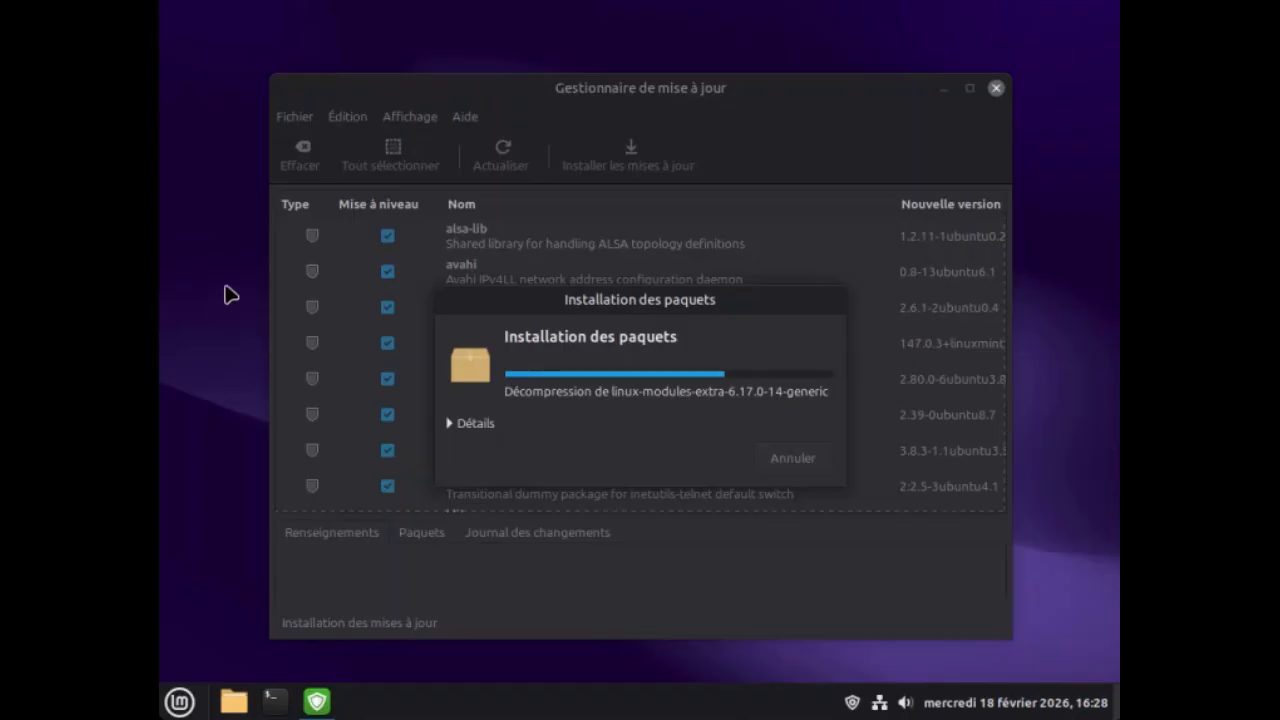
Open the desktop's layout customization and turn off the automatic arrangement of icons.
right_click(200, 236)
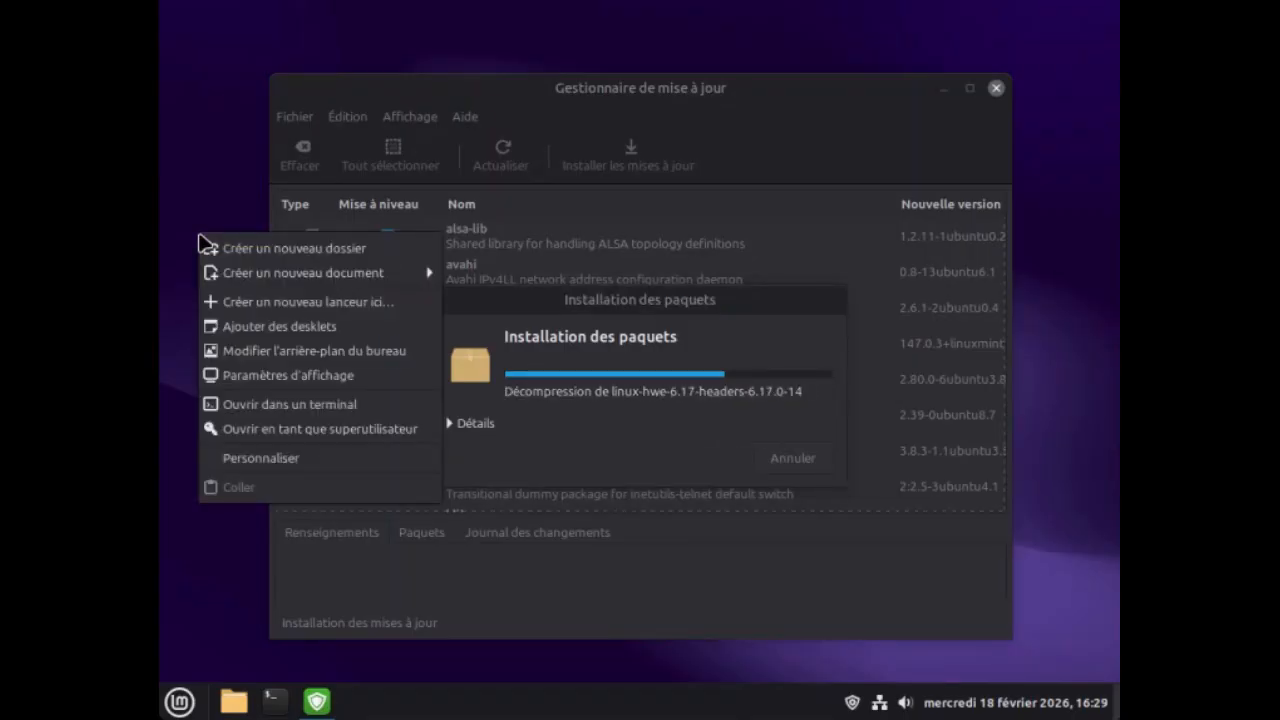
left_click(267, 465)
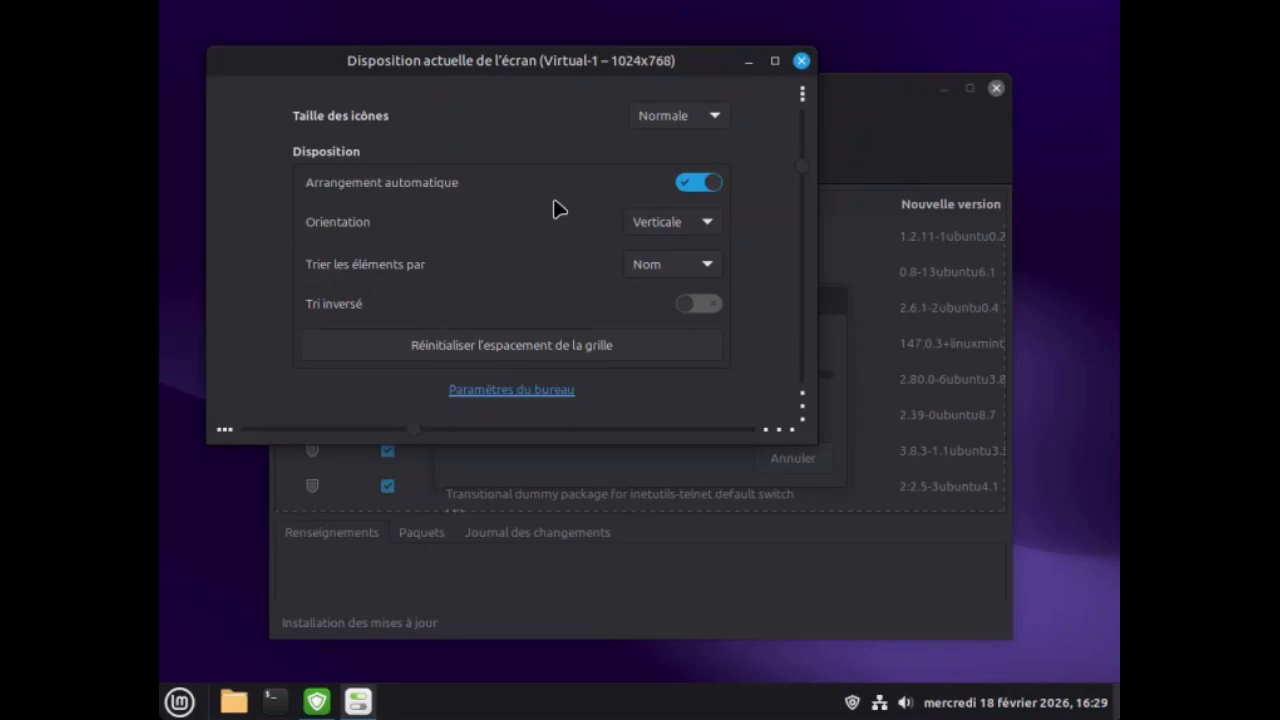
left_click(694, 188)
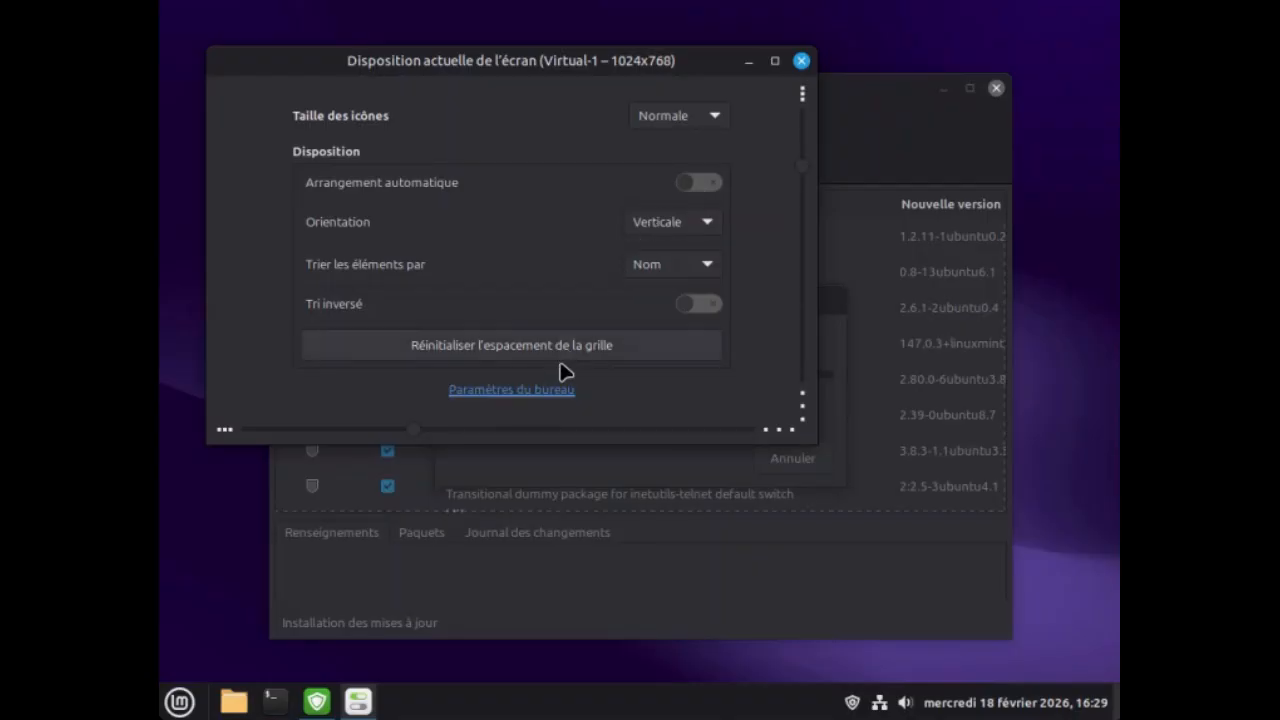
In the desktop settings, enable the Corbeille, Ordinateur and Dossier personnel icons and disable showing icons from missing screens.
left_click(511, 390)
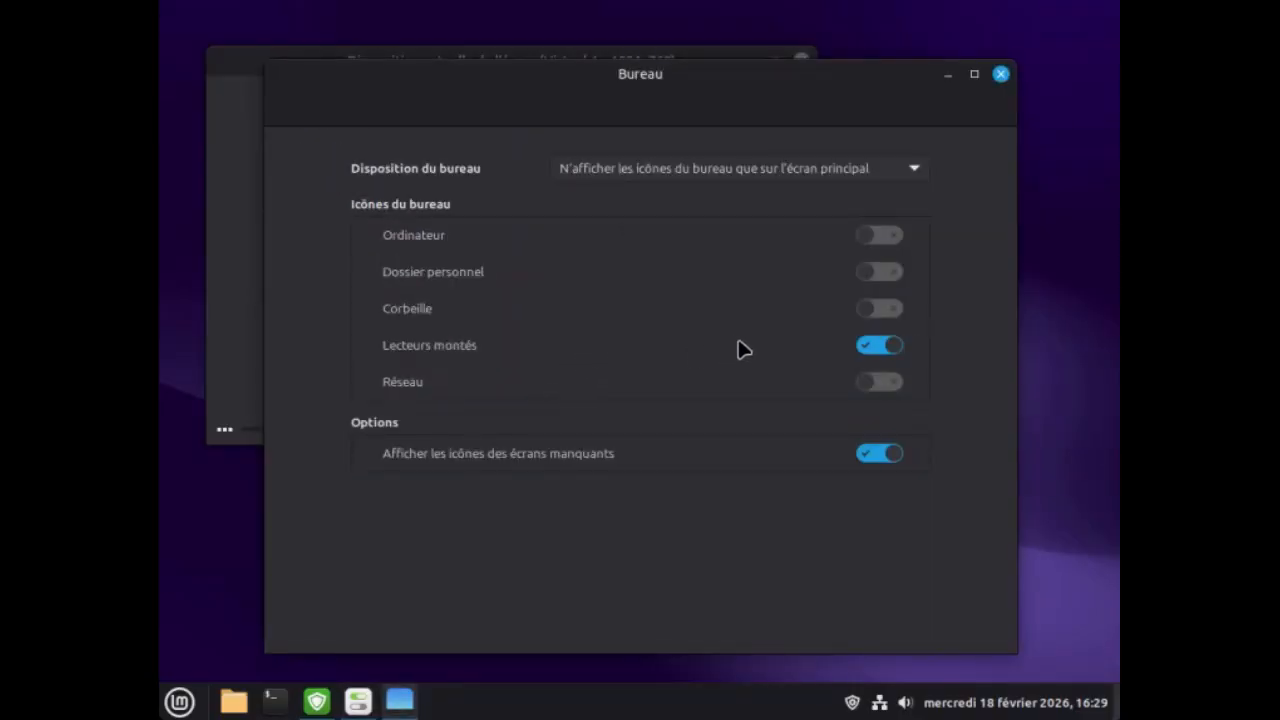
left_click(880, 309)
left_click(890, 237)
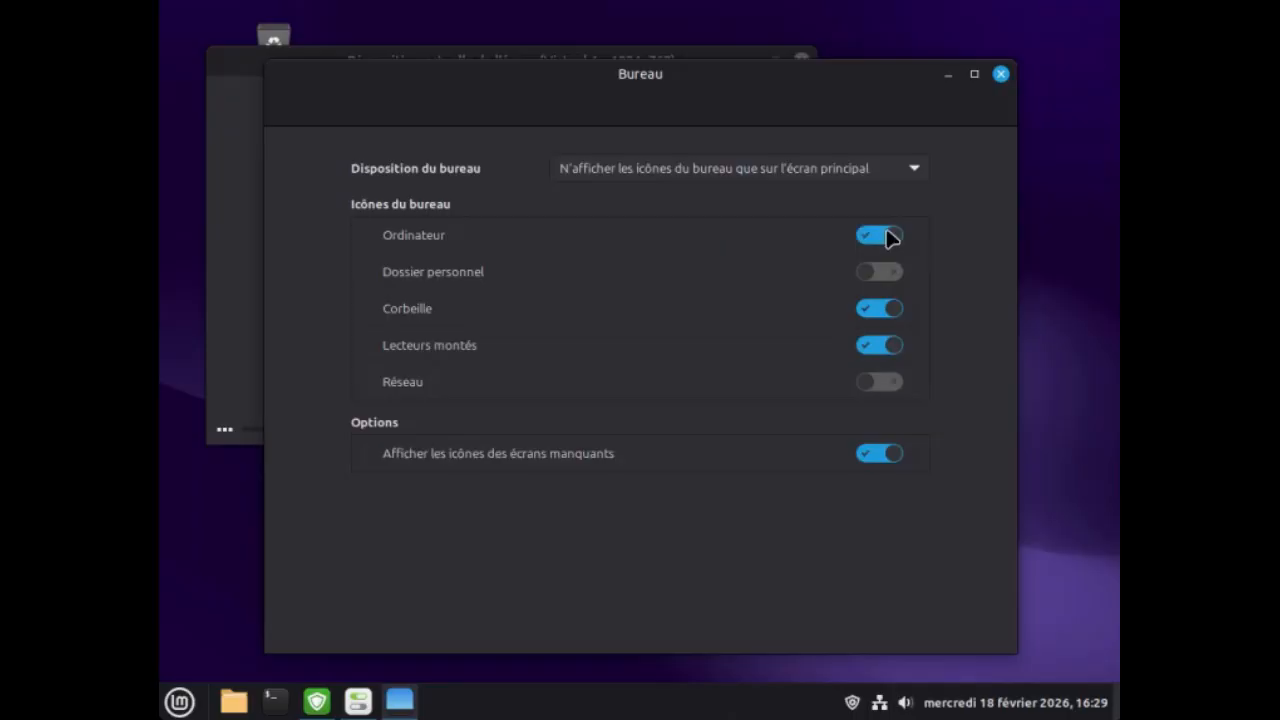
left_click(880, 274)
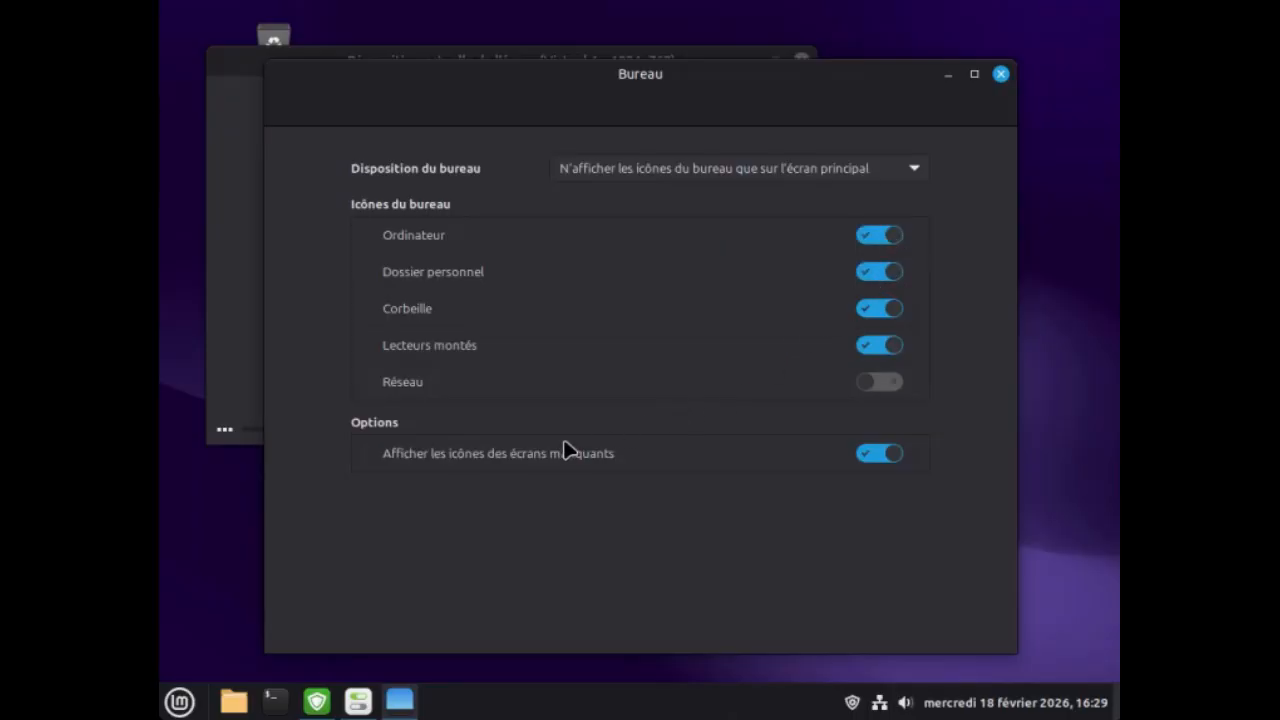
left_click(872, 461)
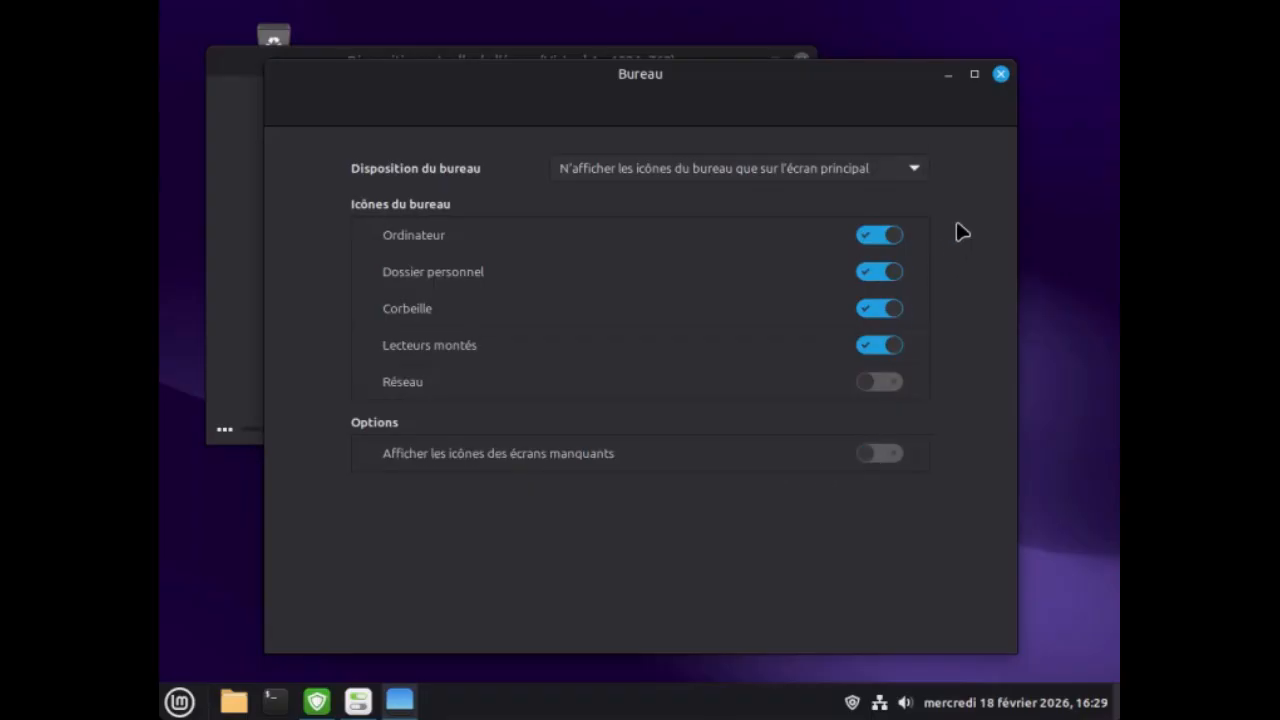
left_click(1001, 75)
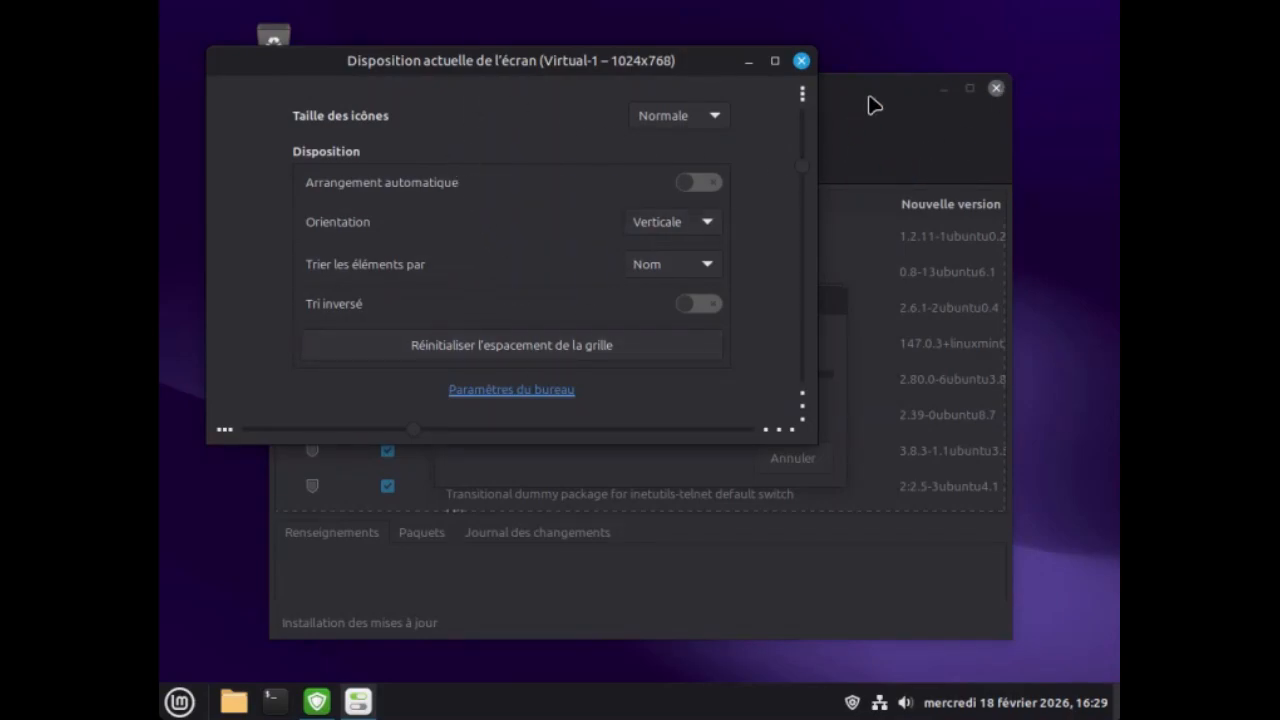
Uncover the desktop icons, tighten the icon grid's horizontal and vertical spacing, and close the layout settings.
left_click_drag(849, 88, 995, 106)
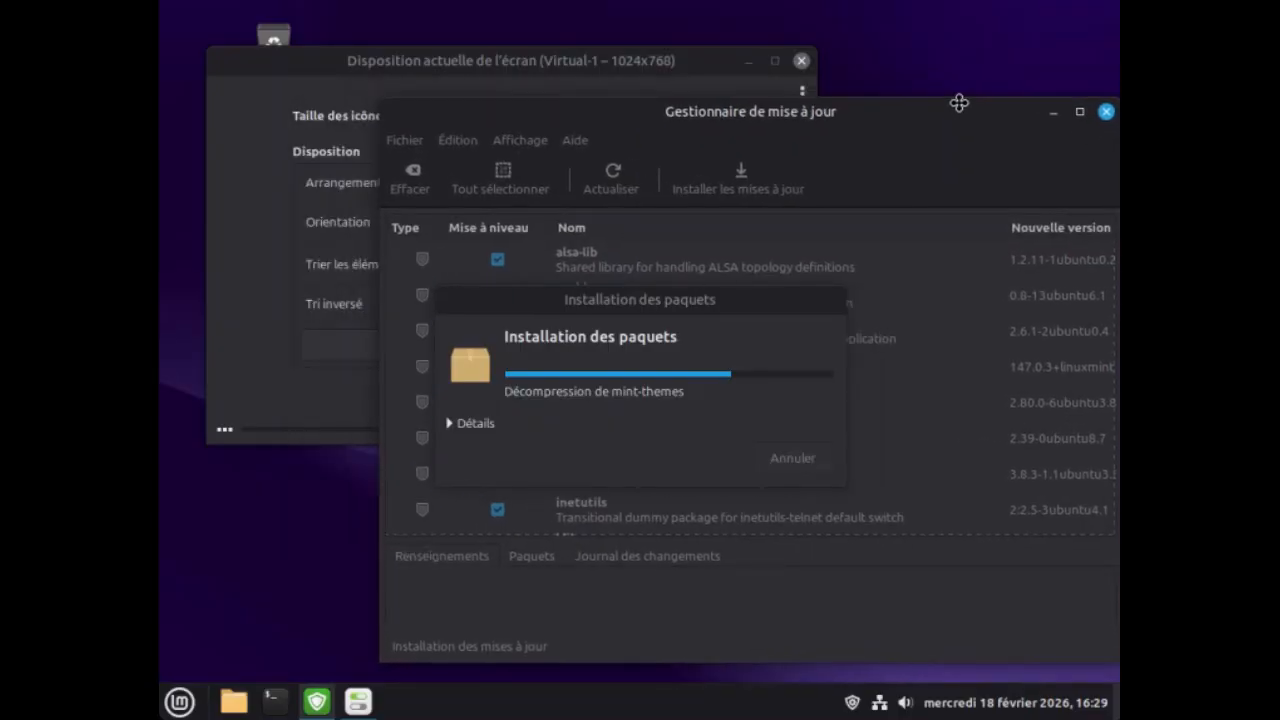
left_click_drag(463, 54, 618, 66)
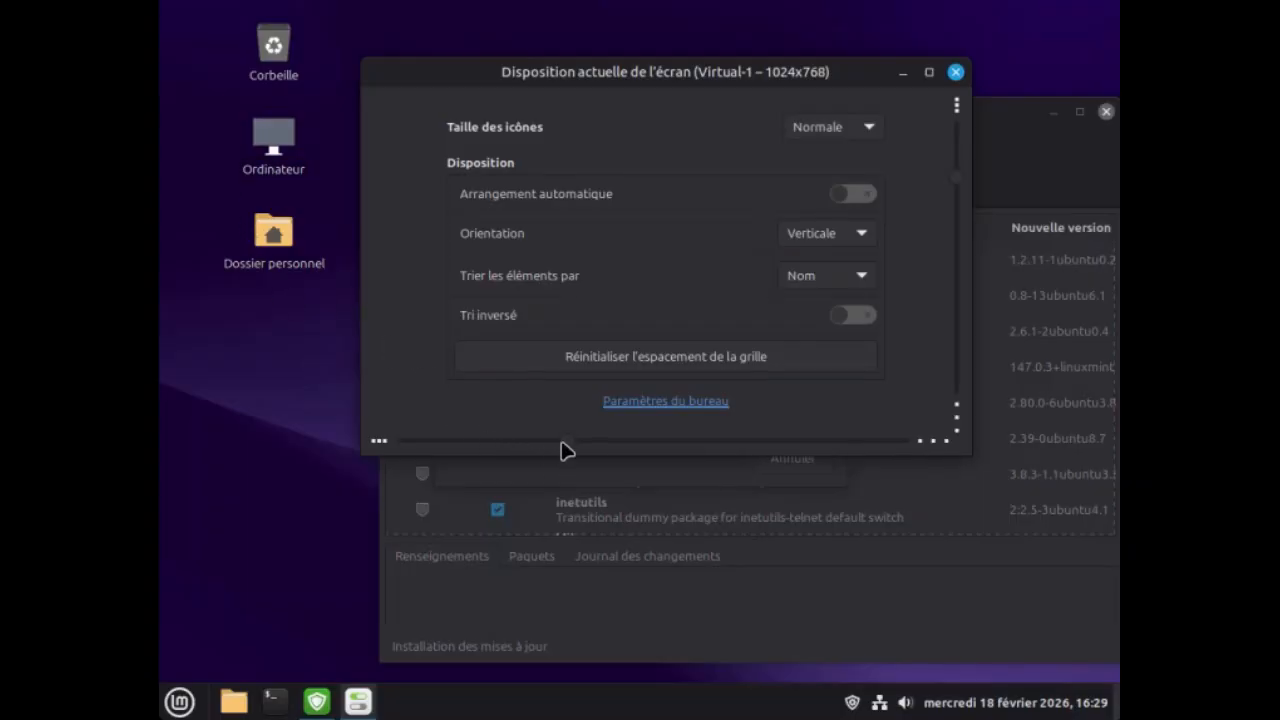
mouse_move(566, 443)
left_mouse_down()
mouse_move(550, 447)
mouse_move(570, 443)
left_mouse_up()
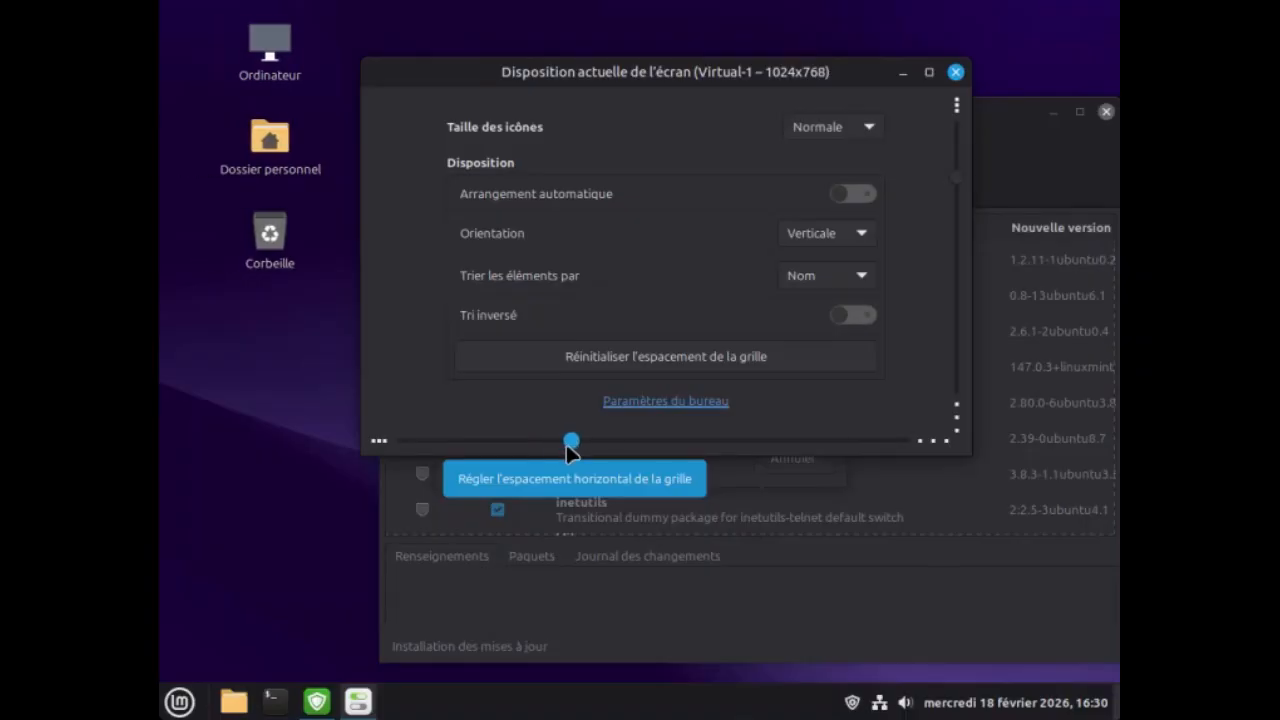
left_click_drag(564, 449, 561, 449)
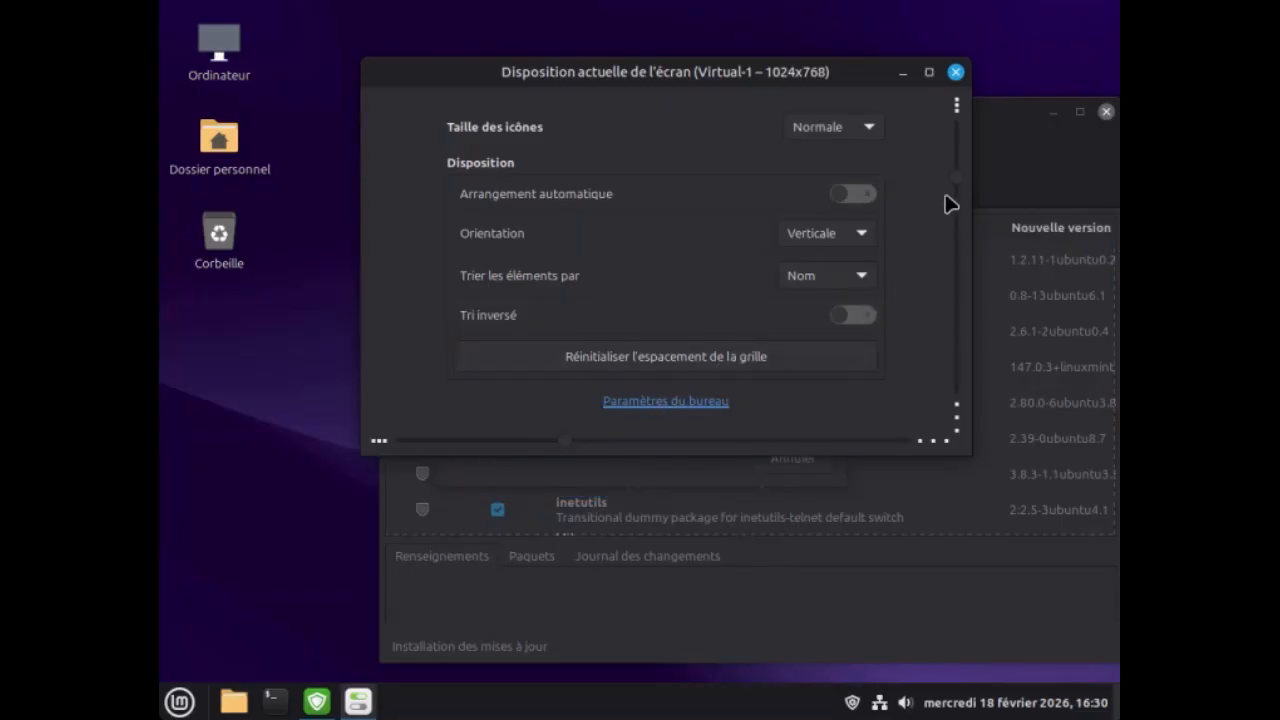
left_click_drag(957, 188, 951, 163)
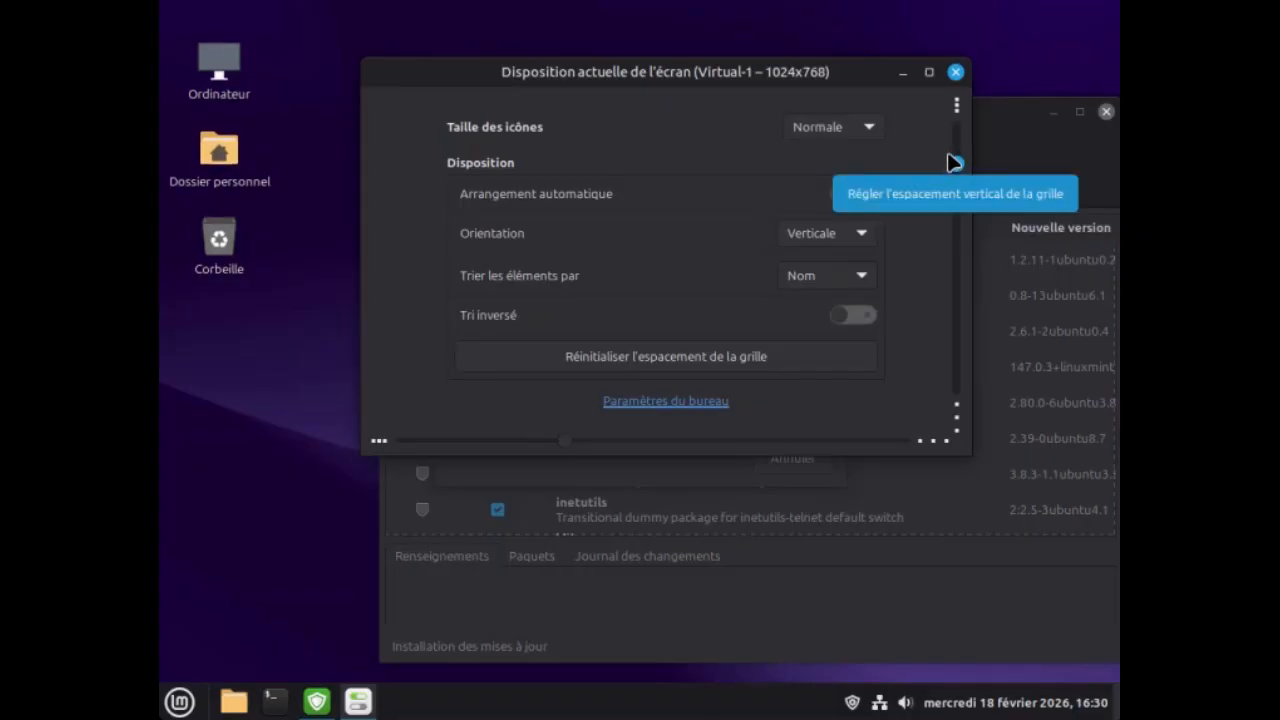
left_click_drag(953, 157, 953, 145)
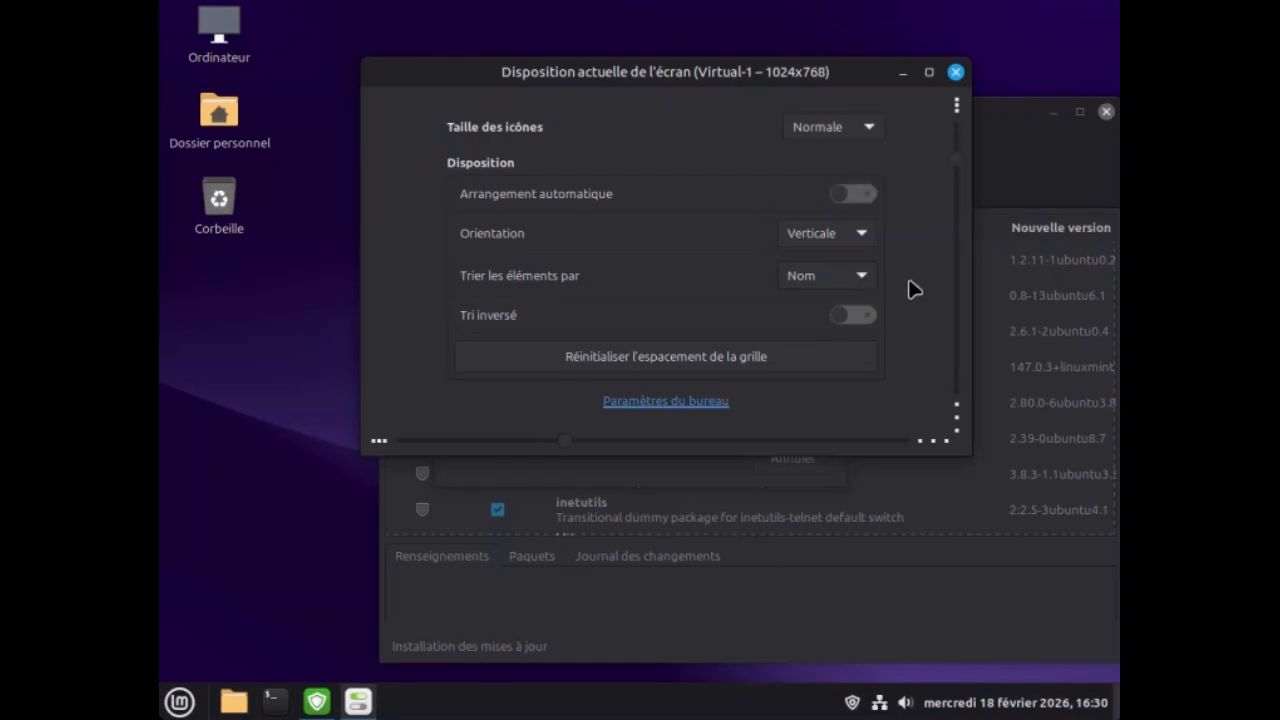
left_click(957, 73)
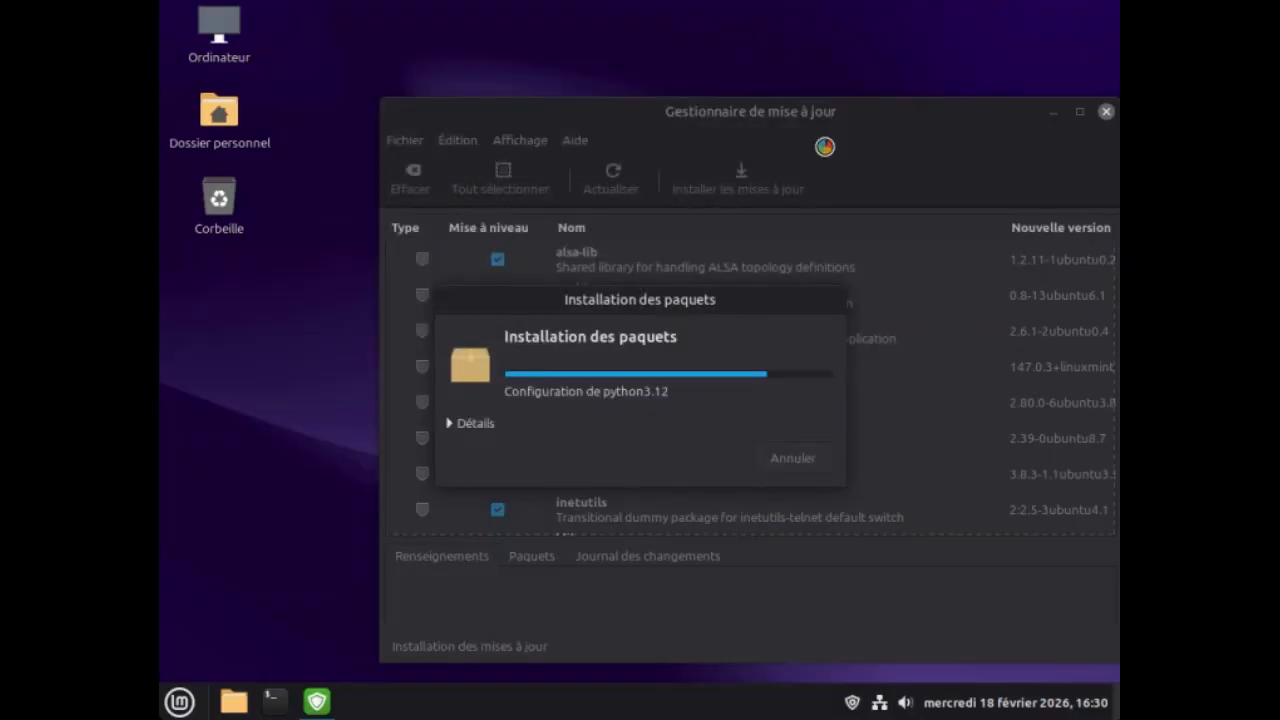
Reorder the desktop icons in one column from top to bottom as Corbeille, Ordinateur, Dossier personnel.
left_click_drag(216, 30, 222, 346)
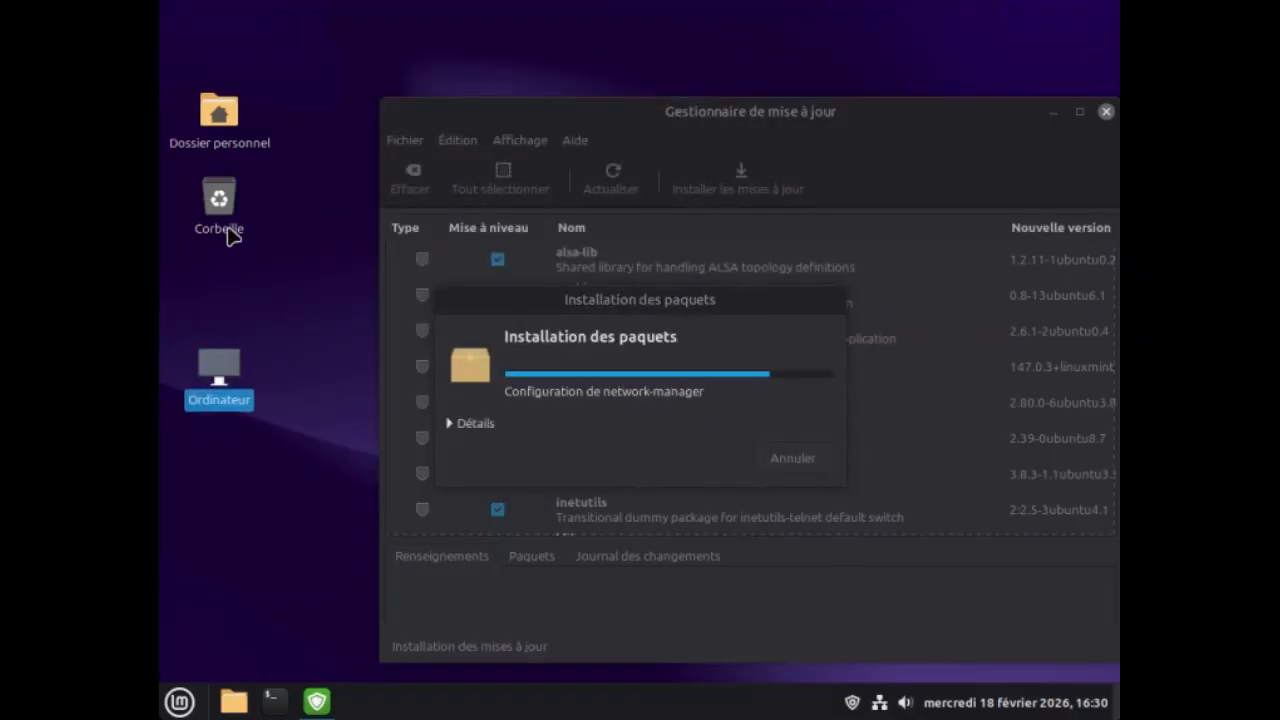
left_click_drag(216, 204, 198, 14)
left_click_drag(215, 118, 215, 203)
left_click_drag(205, 378, 209, 116)
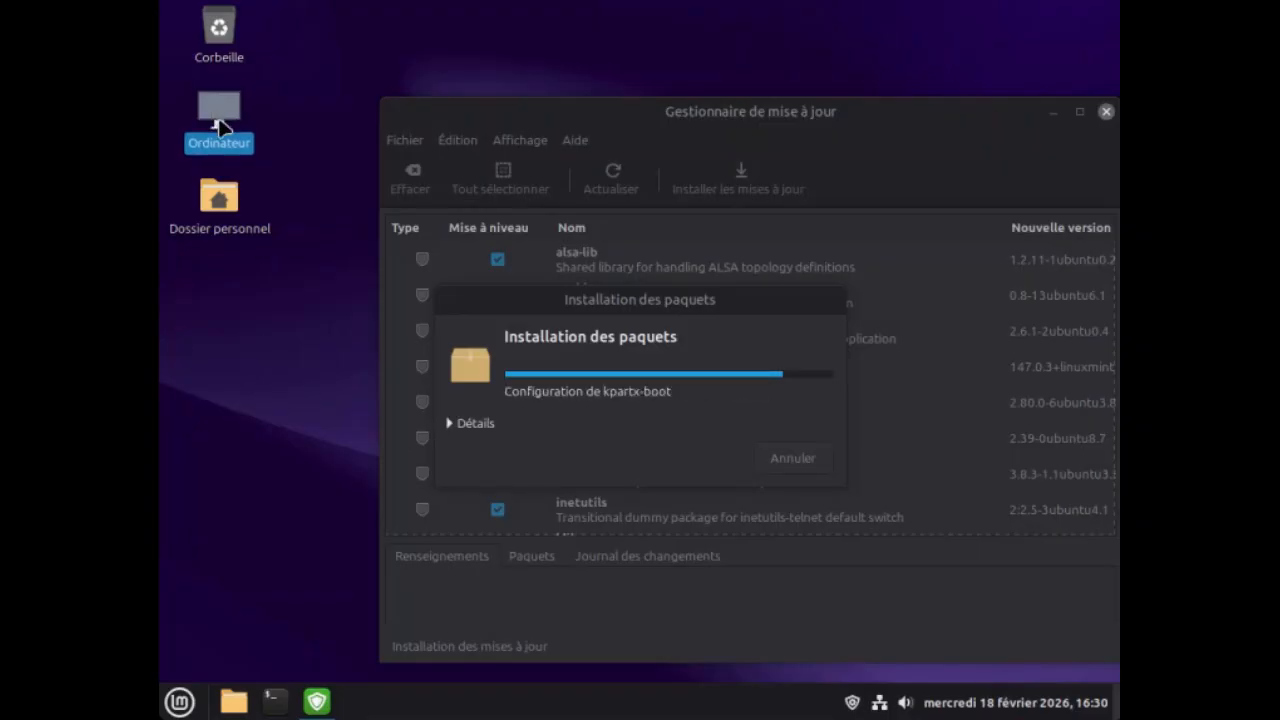
View the home folder from its desktop icon and again from the panel's file manager launcher, closing the window each time.
double_click(222, 205)
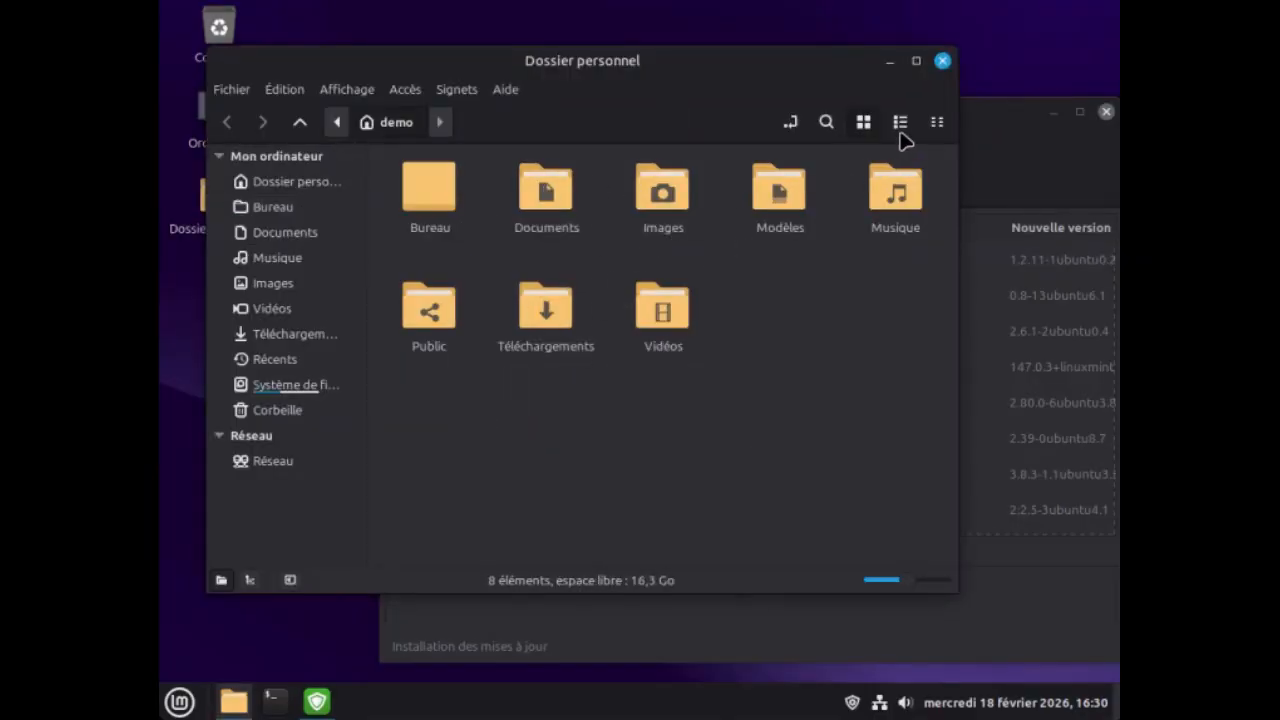
left_click(944, 62)
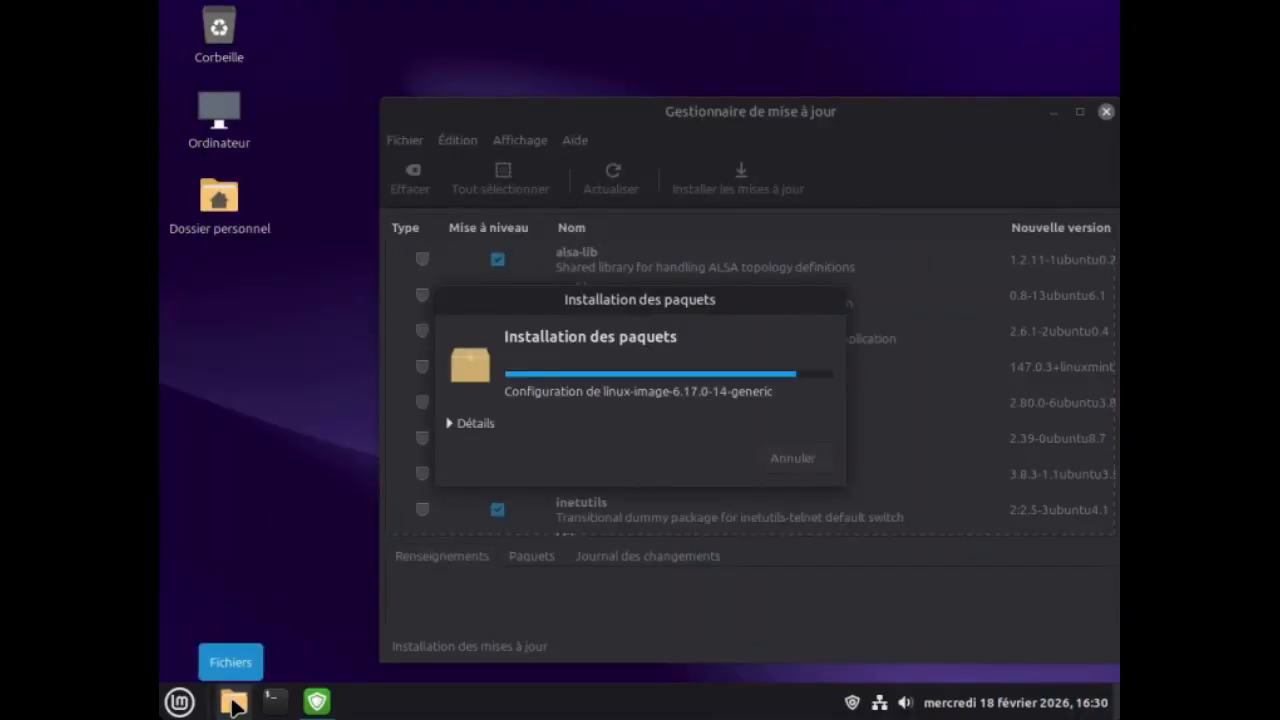
left_click(233, 702)
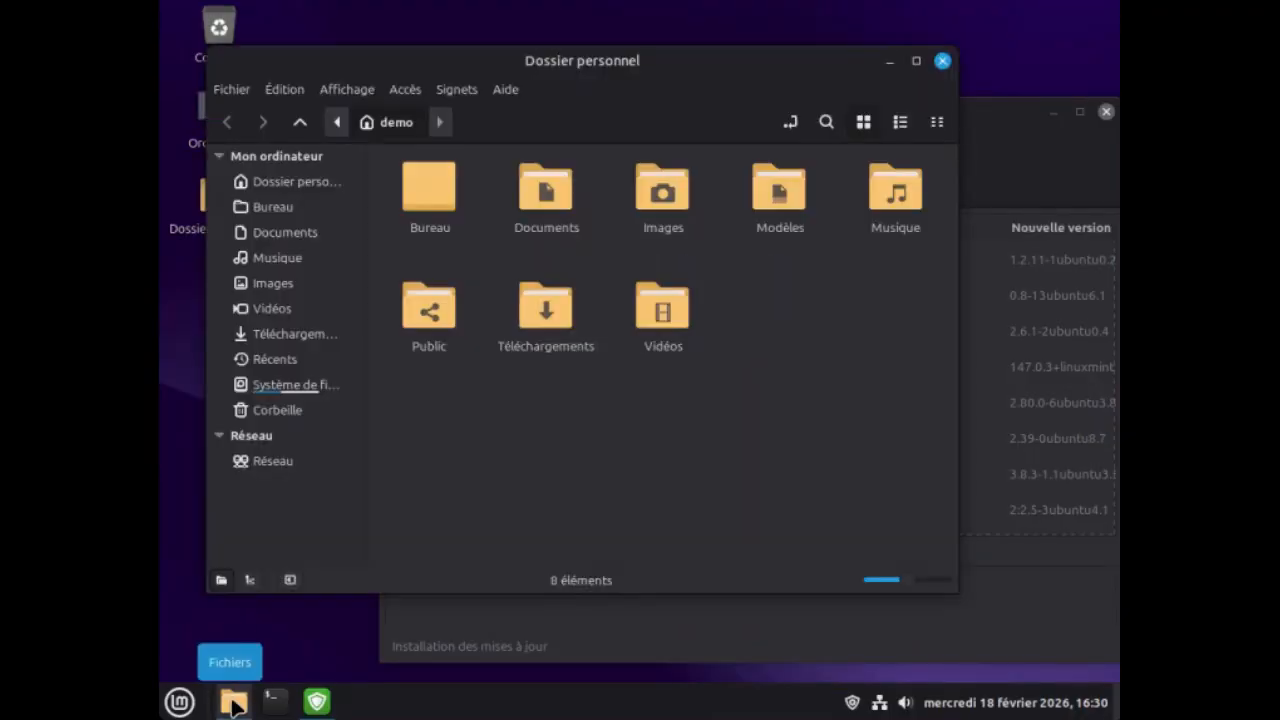
left_click(943, 62)
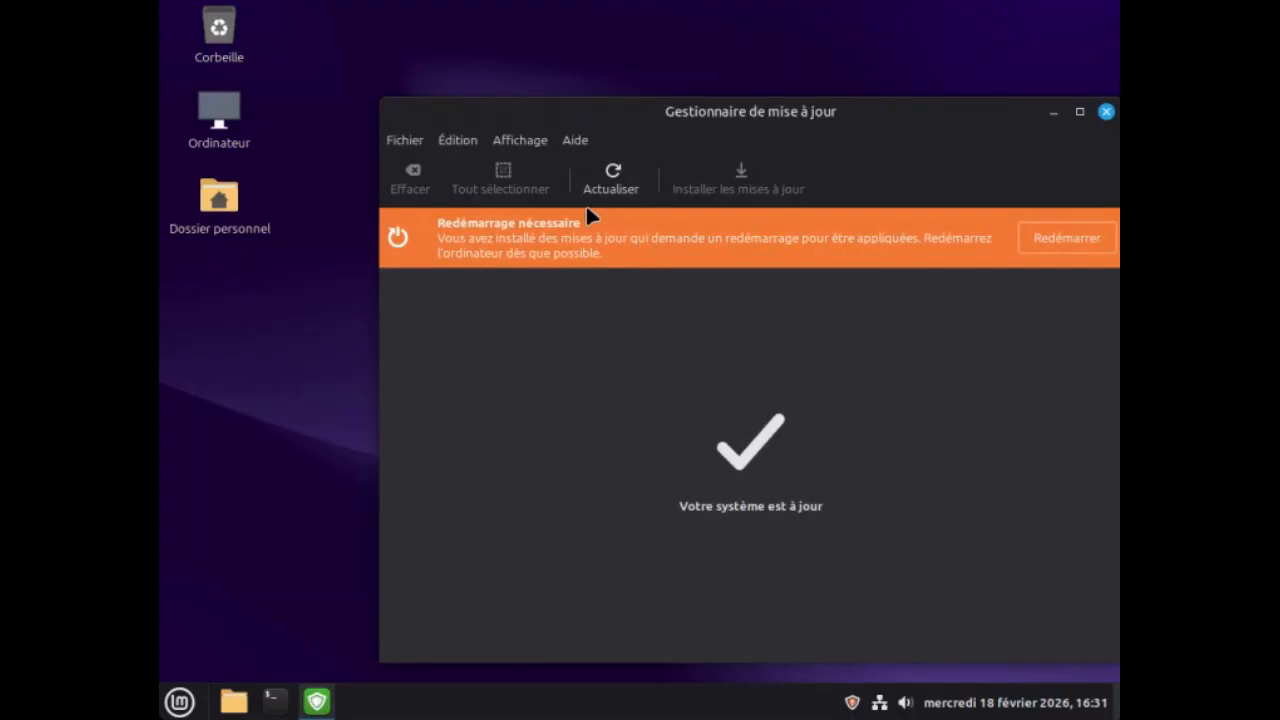
Restart the computer from the update manager to apply the installed updates.
left_click(1048, 240)
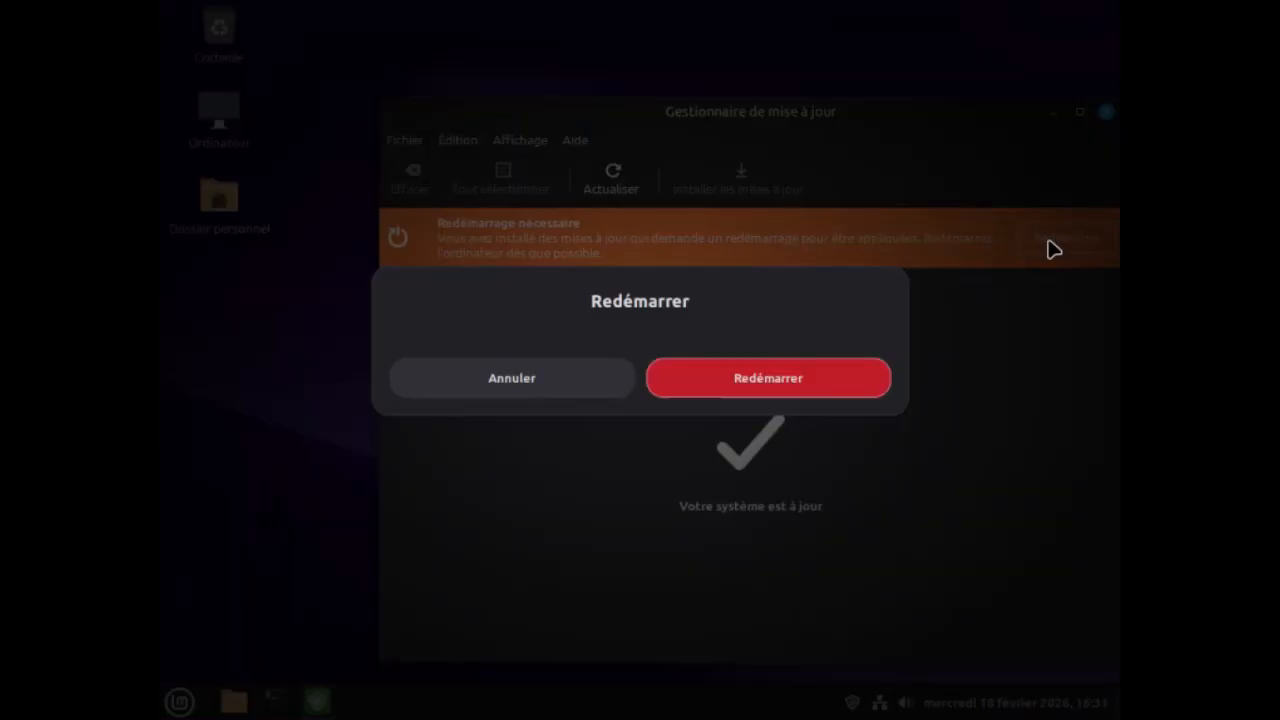
left_click(766, 390)
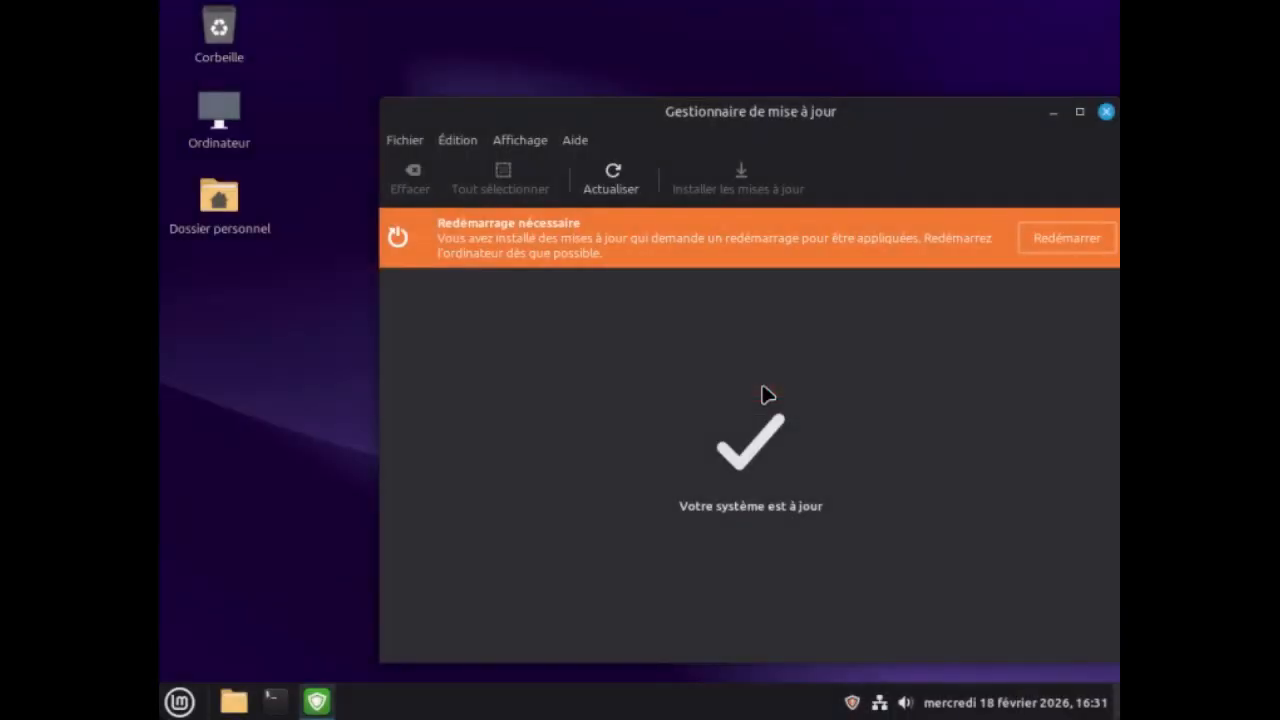
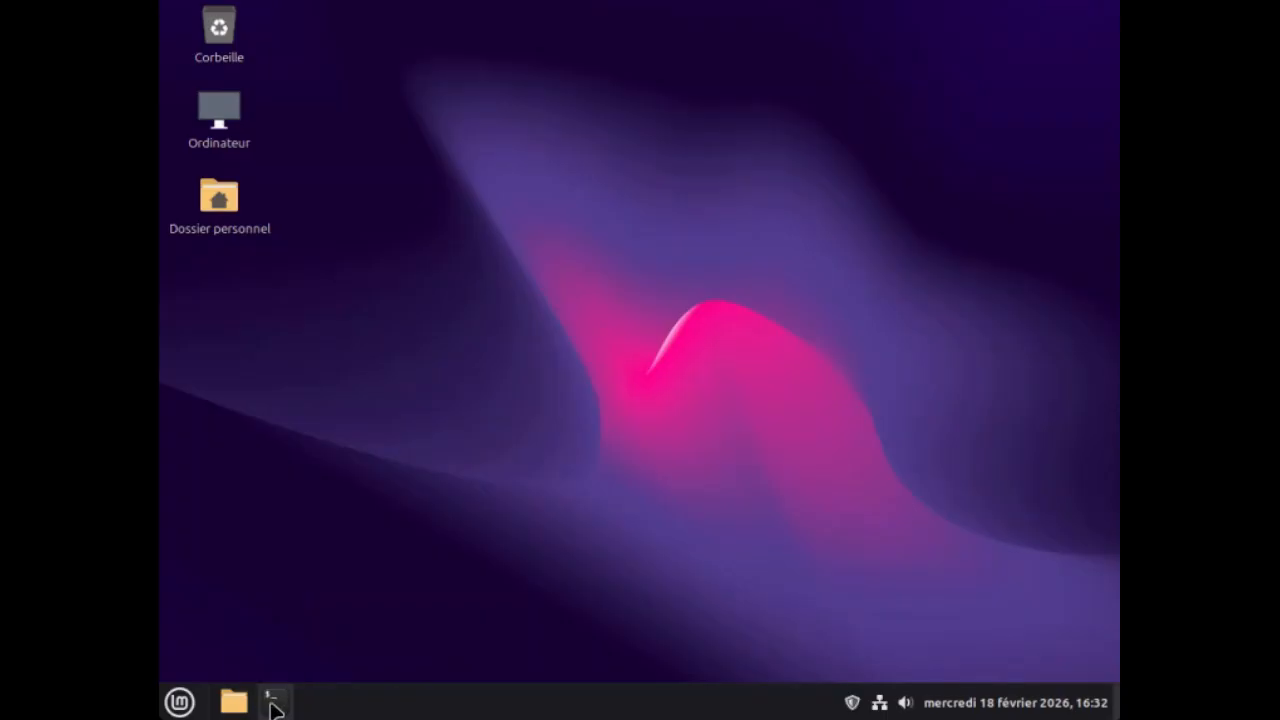
Unpin the Terminal launcher from the panel and add Moniteur système from the Administration applications to the panel.
right_click(273, 705)
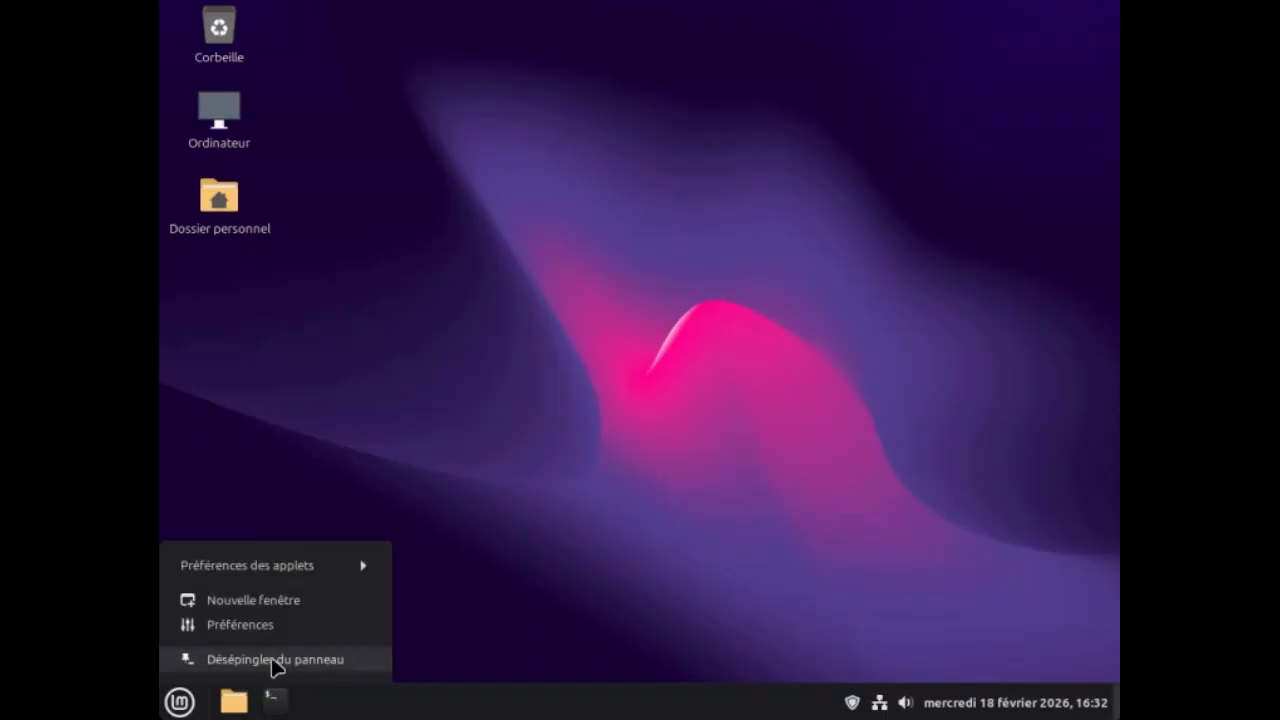
left_click(272, 662)
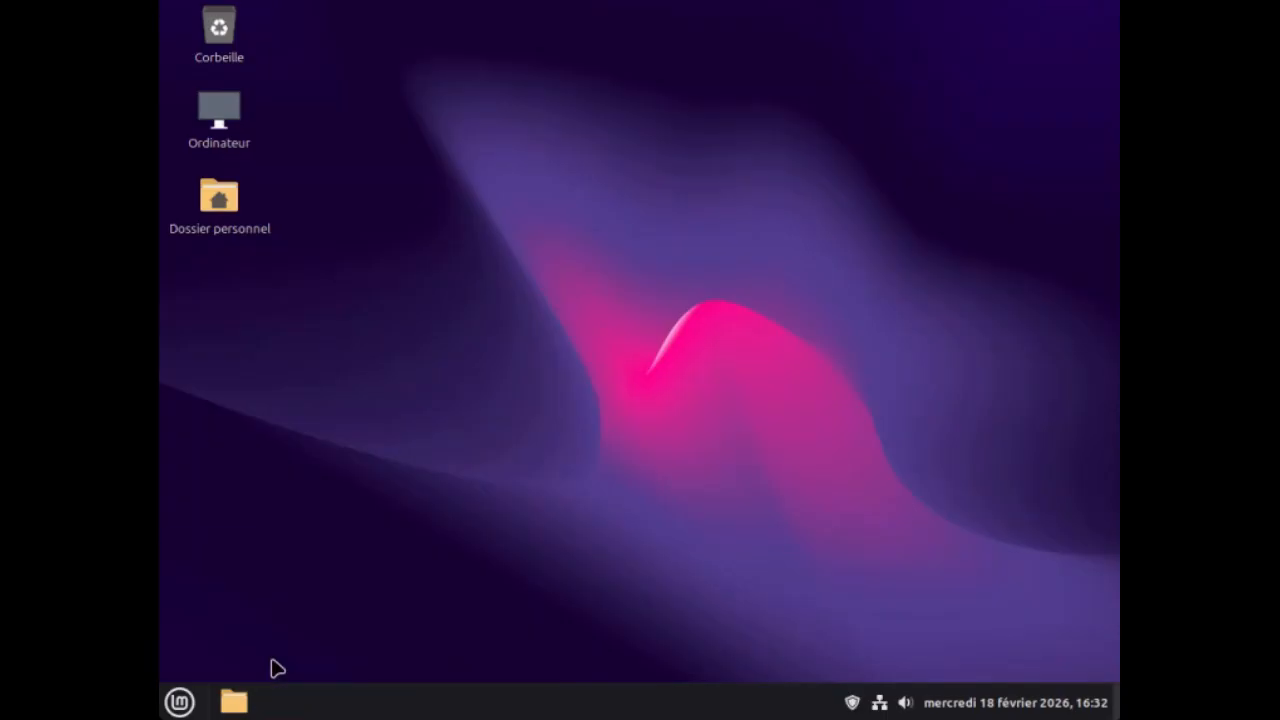
left_click(178, 702)
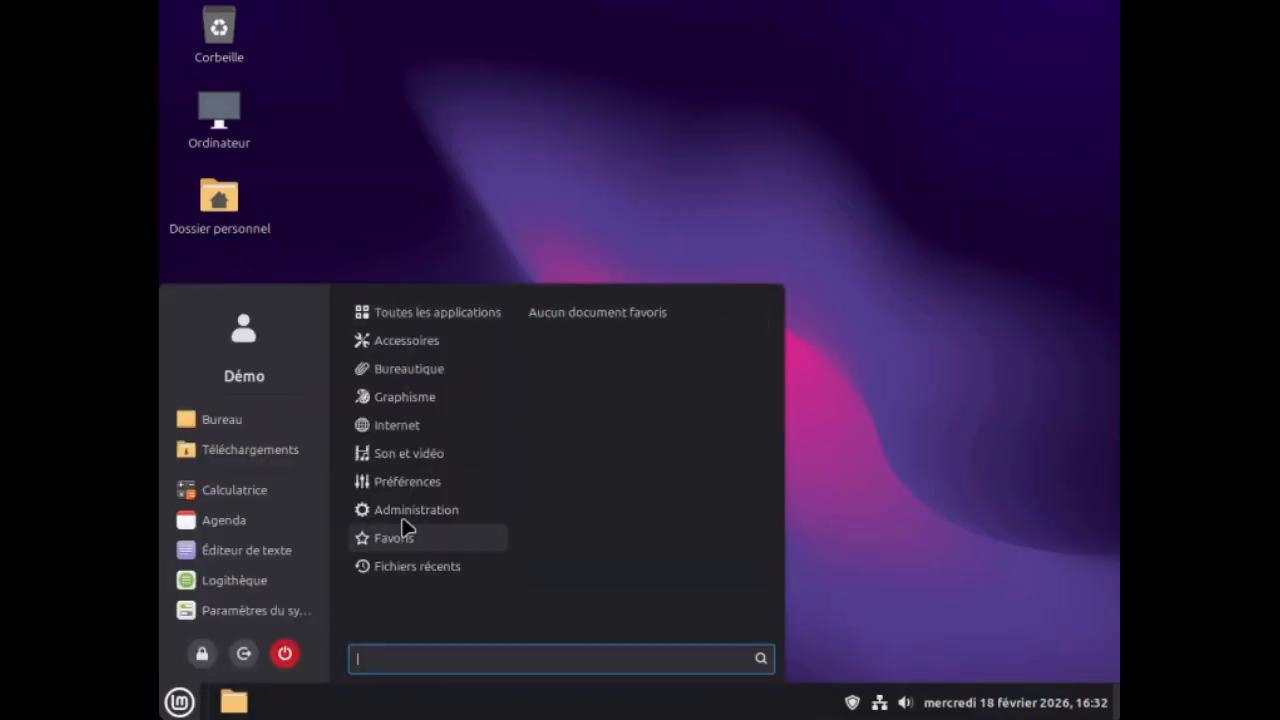
mouse_move(423, 511)
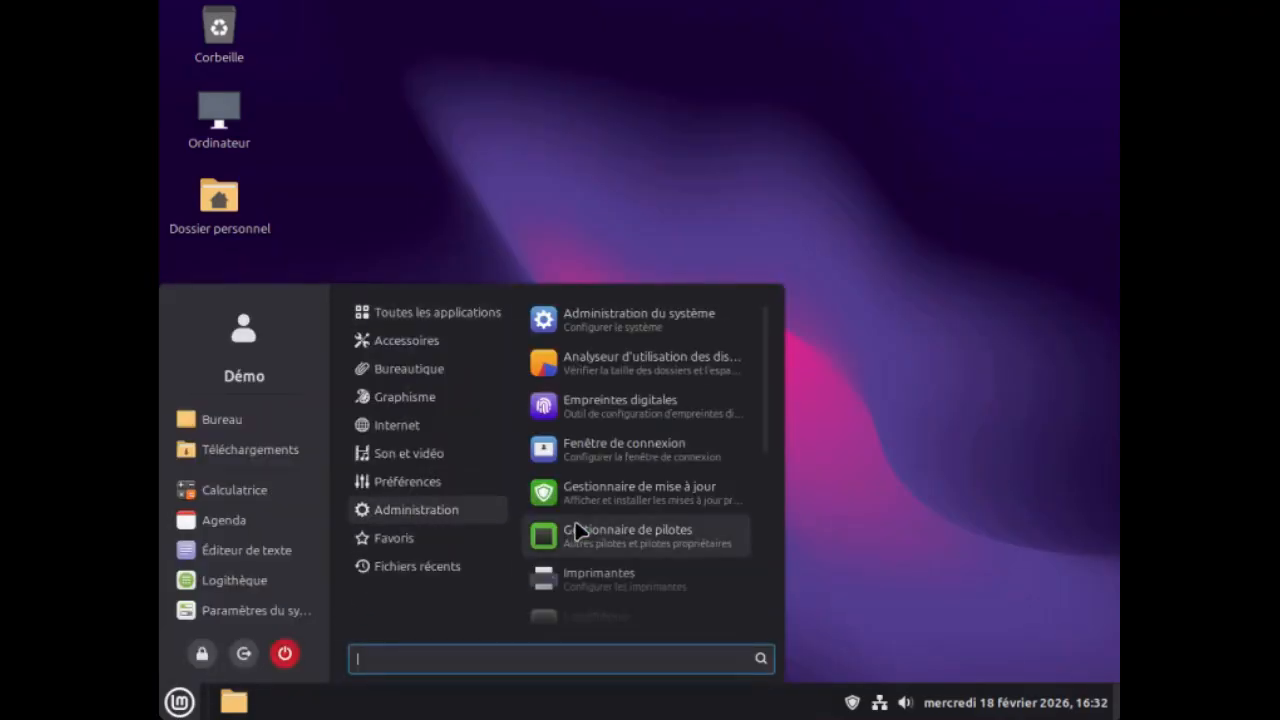
scroll(577, 530, "down", 2)
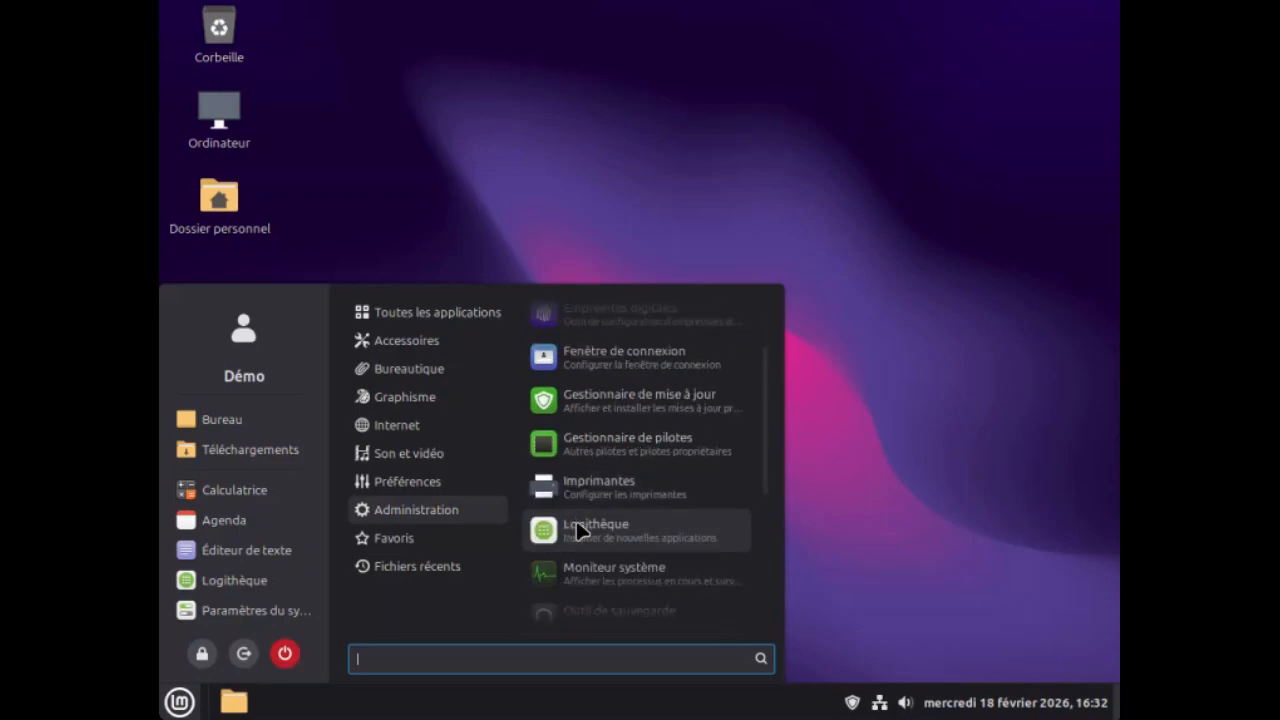
scroll(577, 530, "down", 1)
scroll(577, 530, "down", 5)
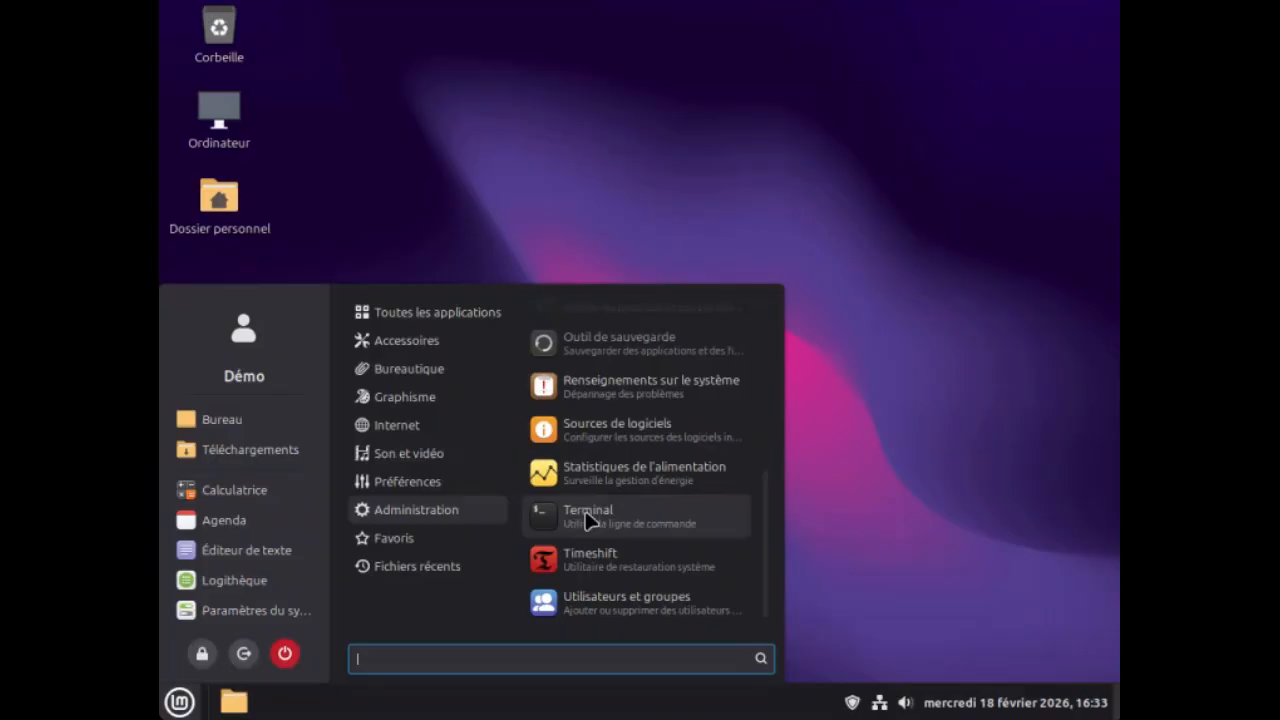
scroll(588, 520, "up", 2)
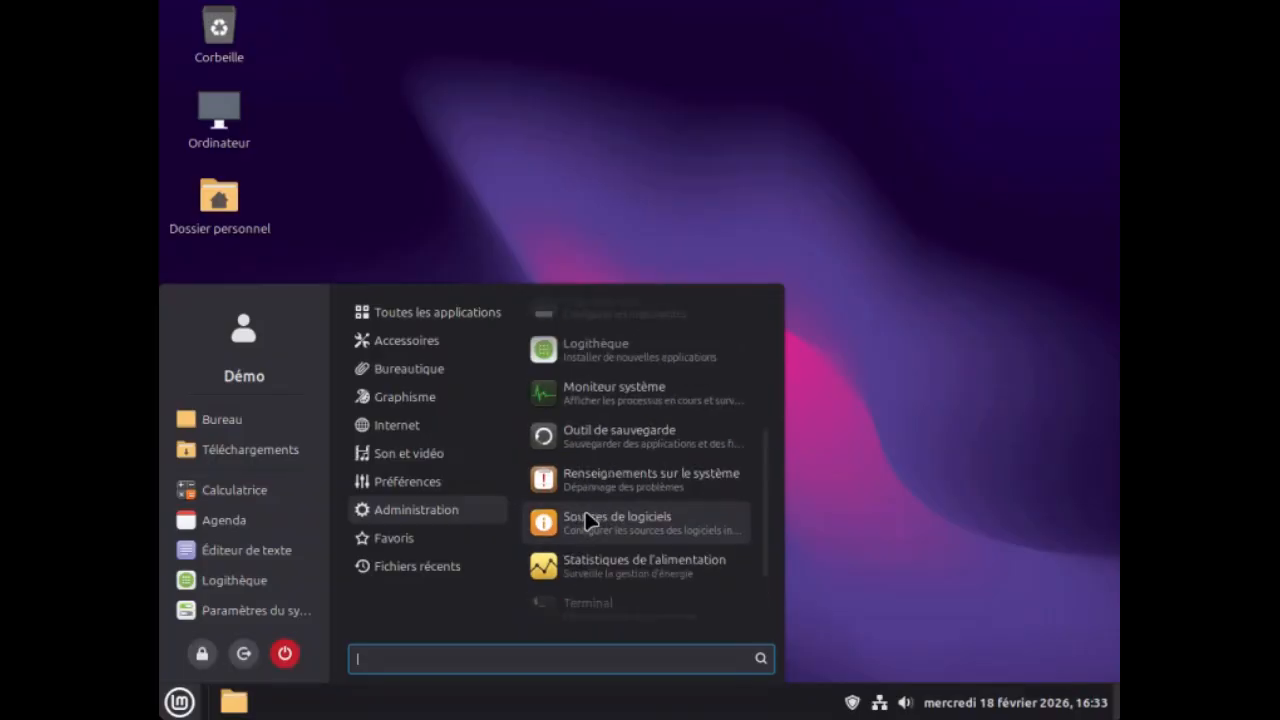
right_click(612, 400)
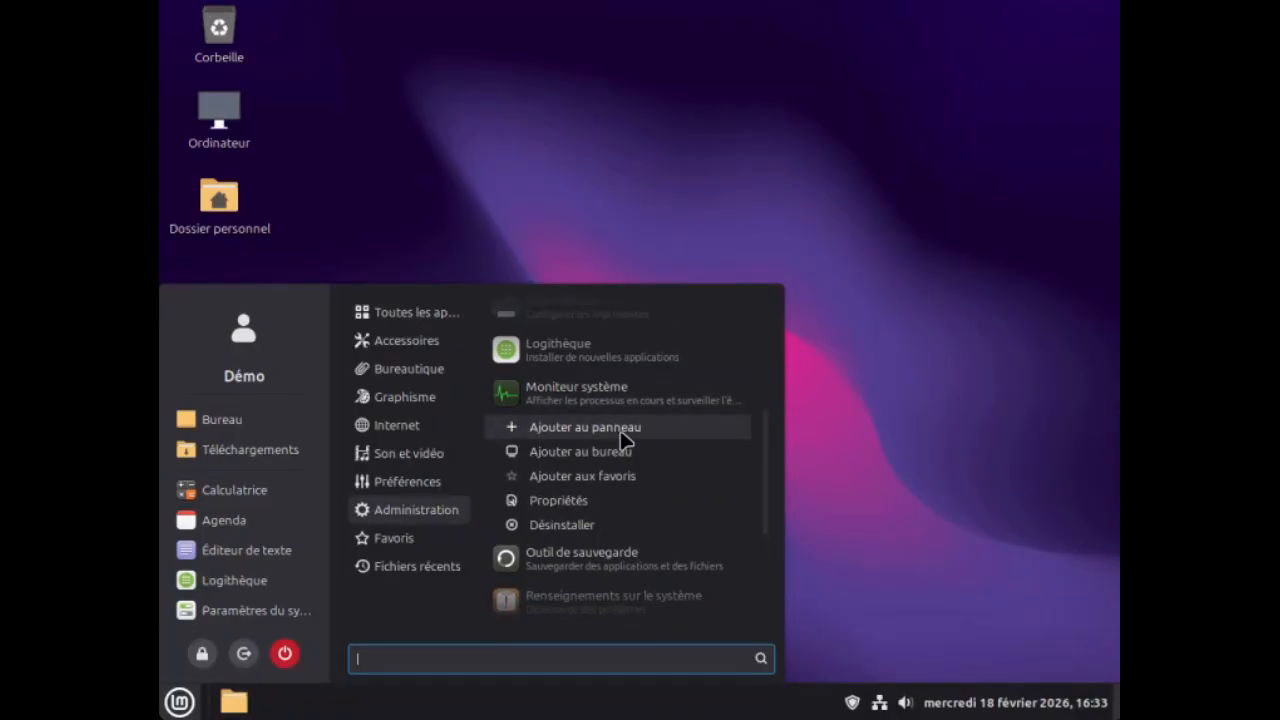
left_click(620, 430)
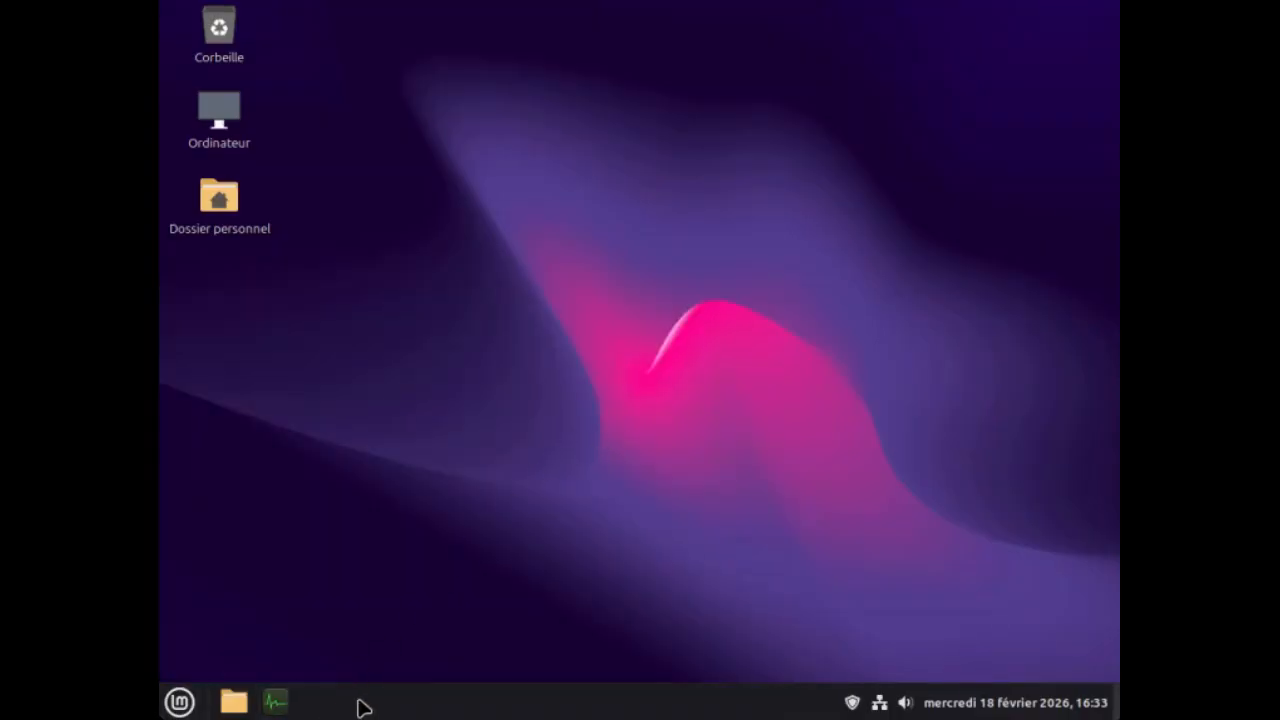
View the running processes and the resource graphs in Moniteur système, and close its window.
left_click(275, 704)
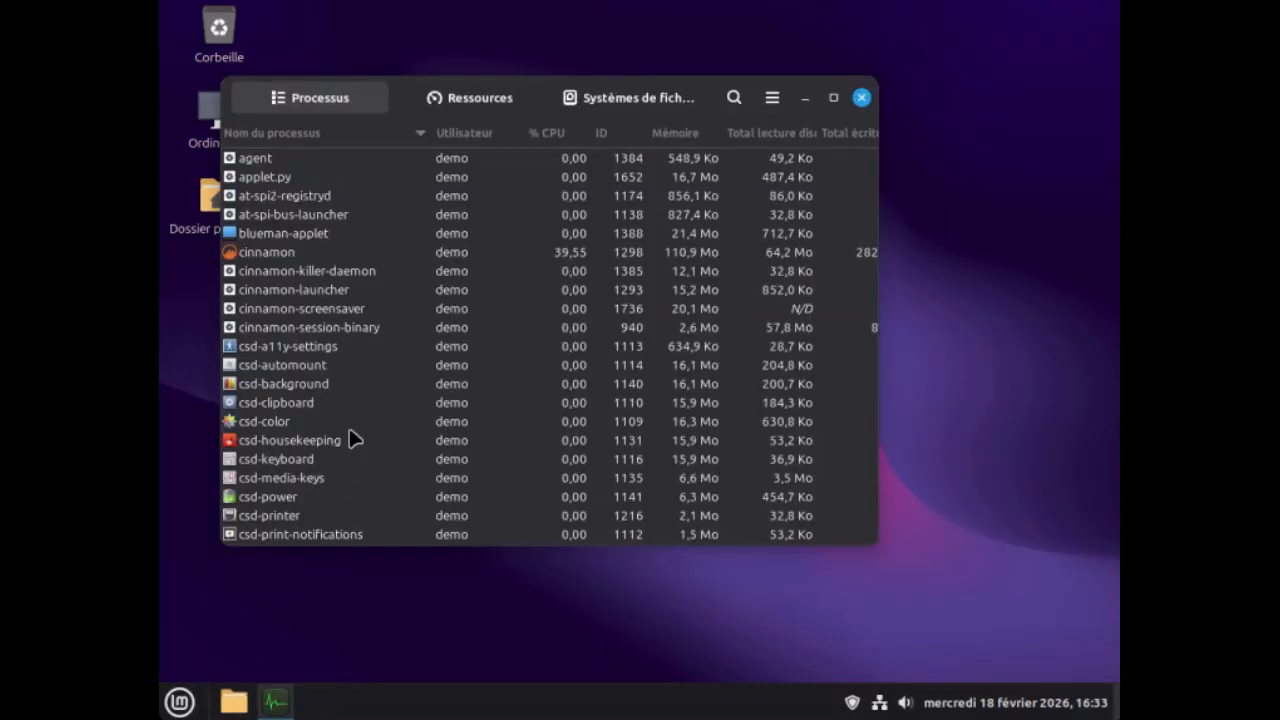
left_click(470, 100)
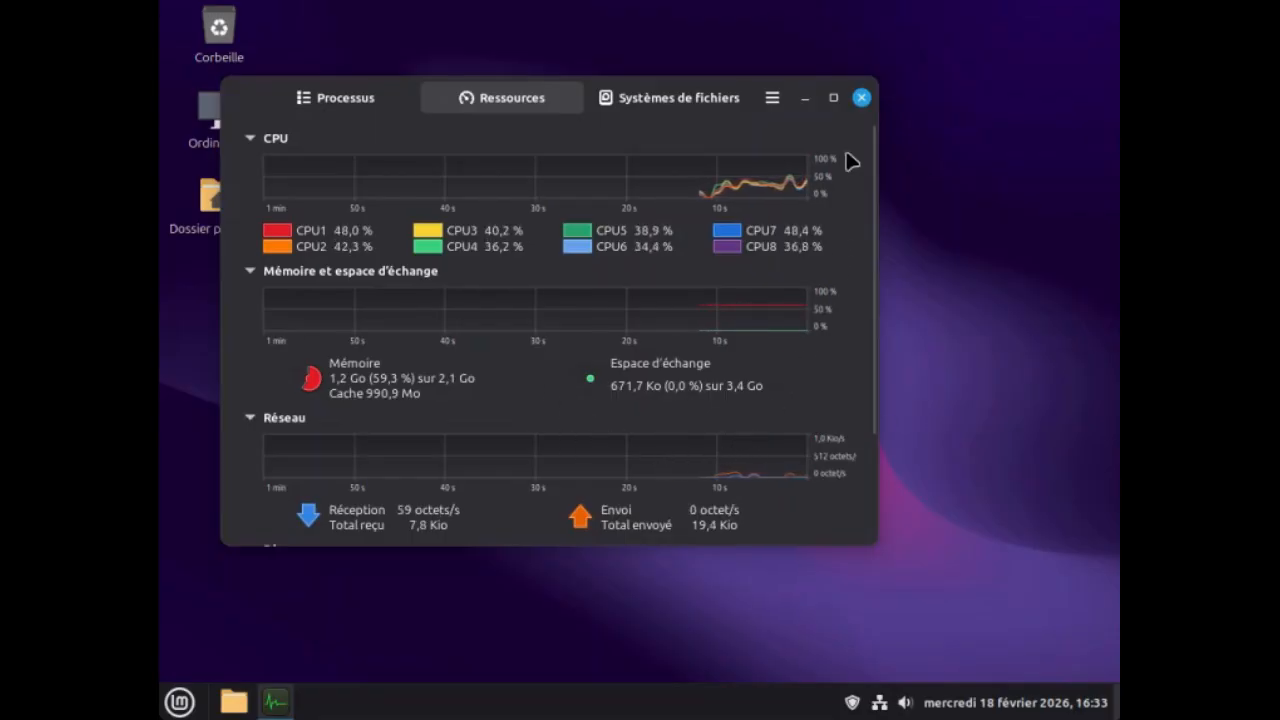
left_click(863, 99)
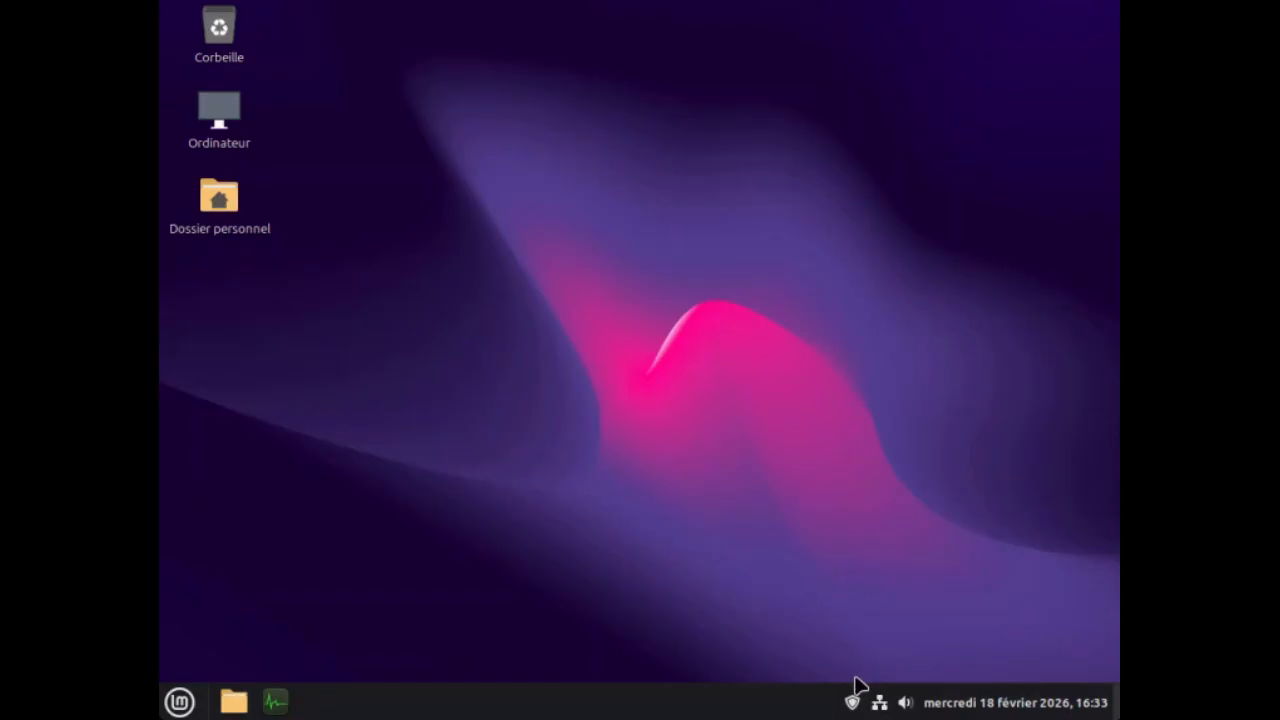
Open the update manager's list of Linux kernels, continuing past the warning about installing new kernels.
mouse_move(852, 708)
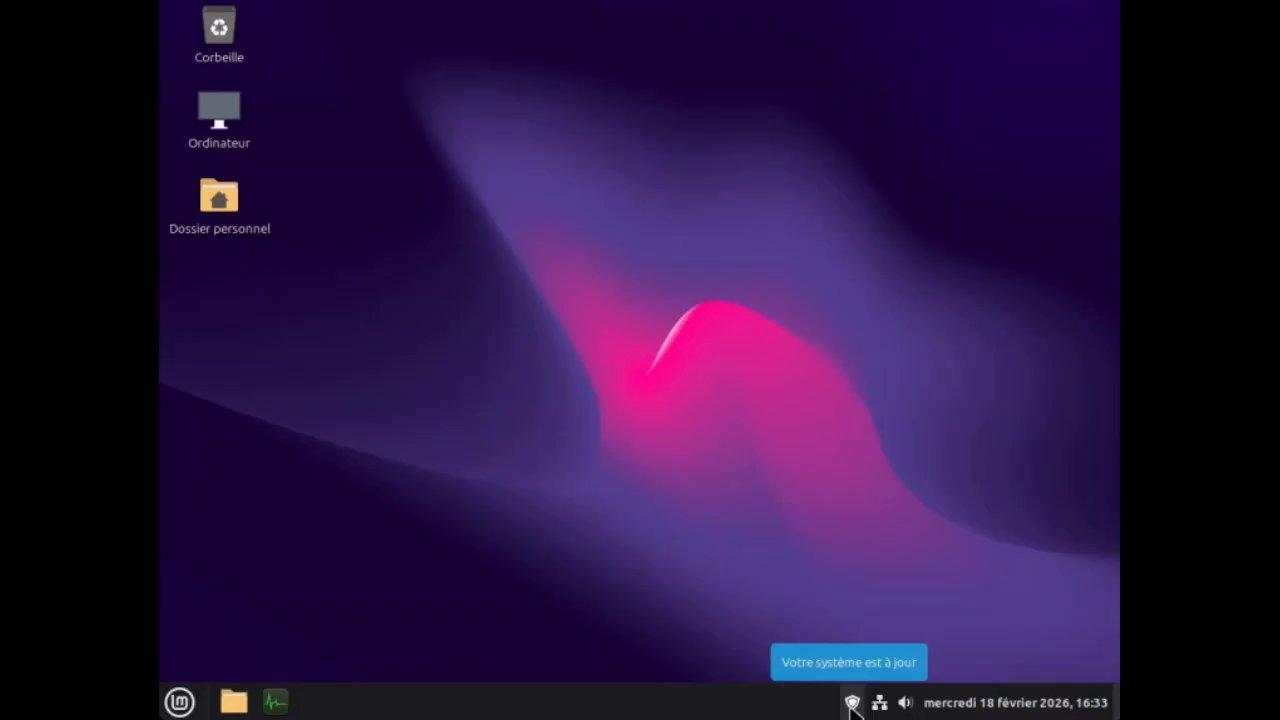
left_click(852, 704)
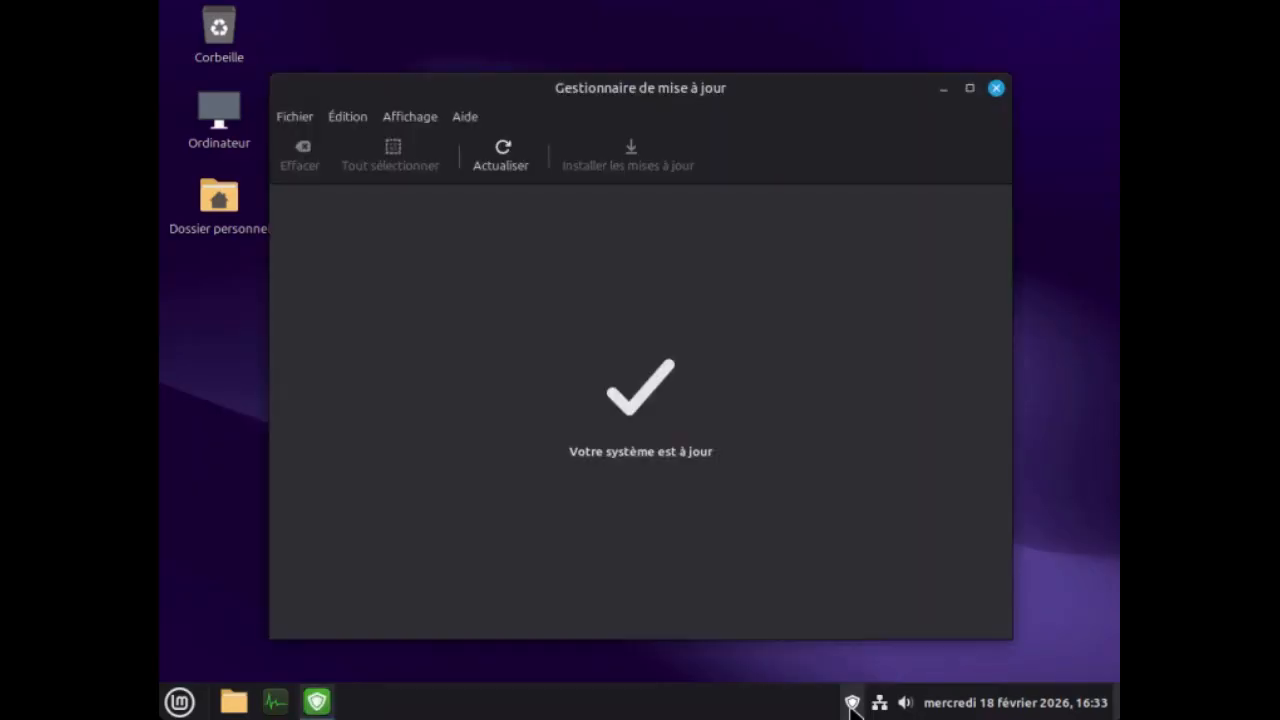
left_click(412, 119)
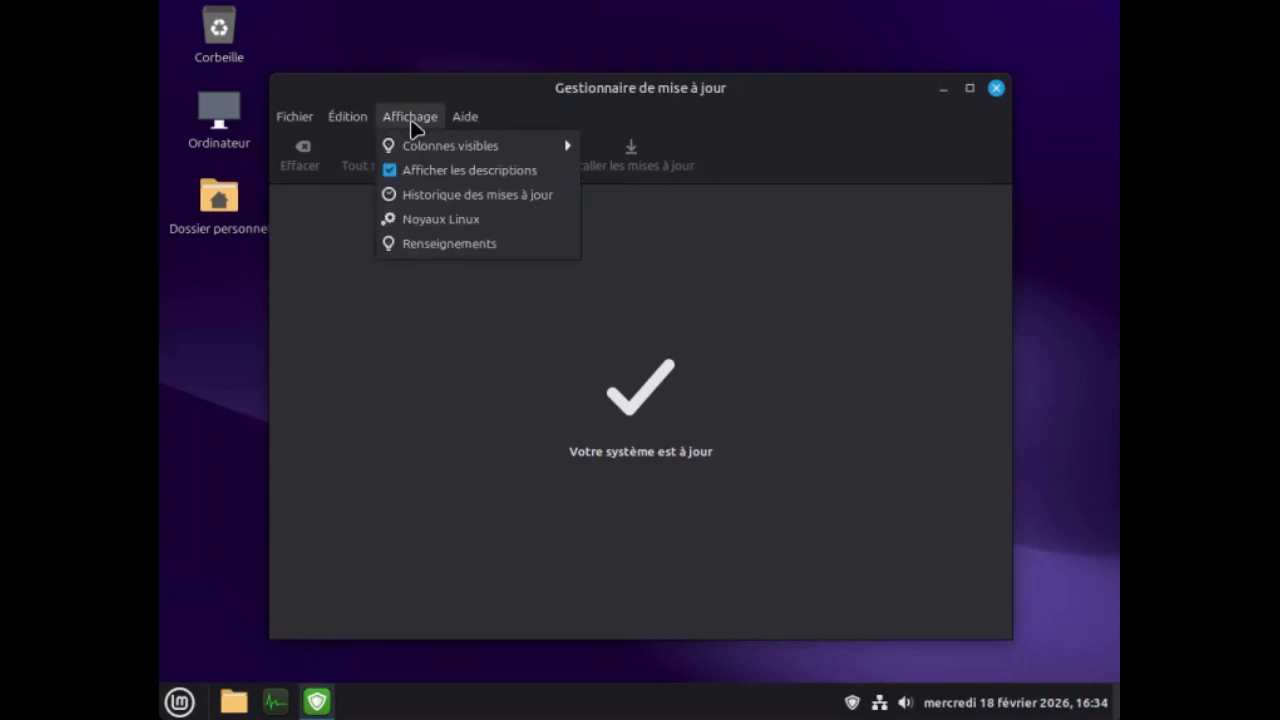
left_click(434, 224)
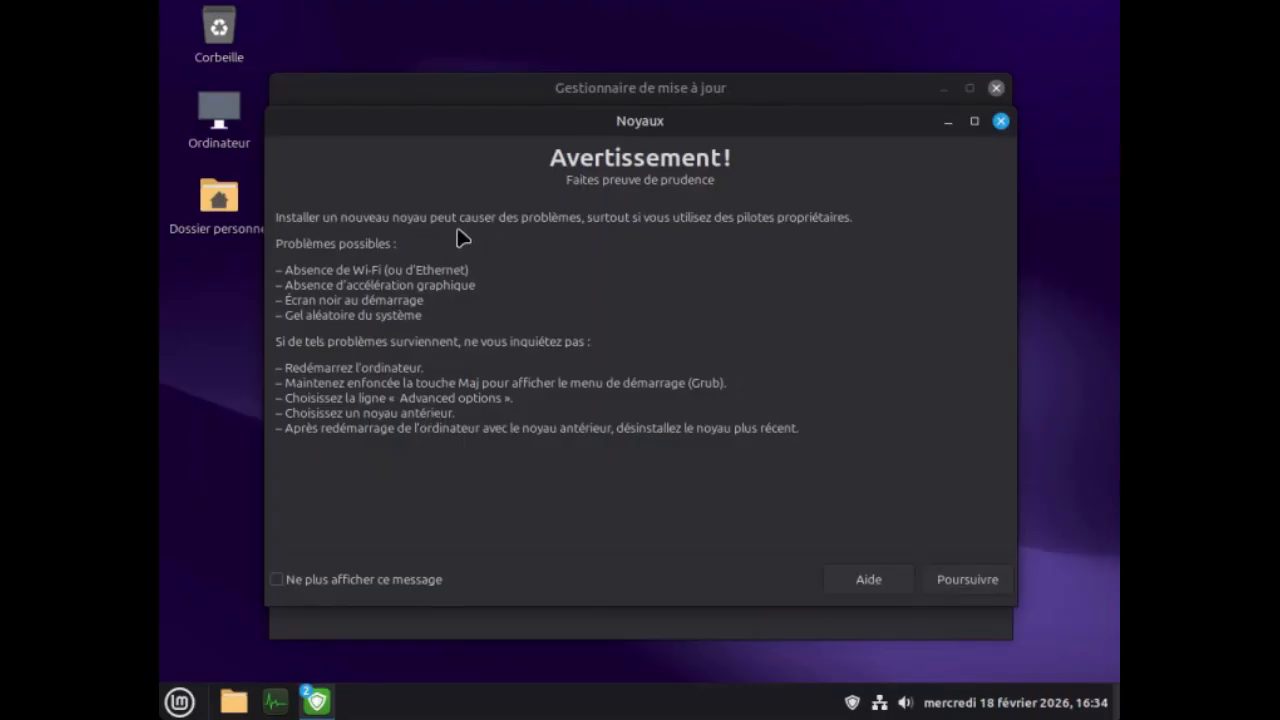
left_click(958, 579)
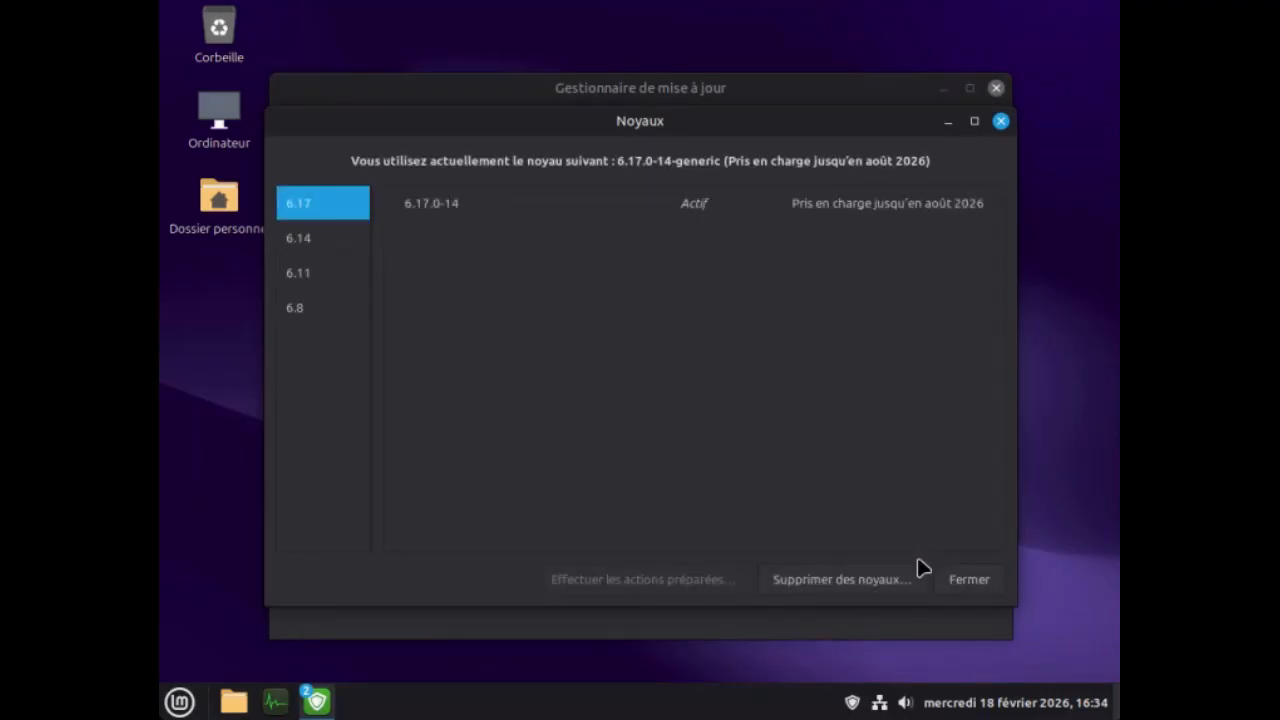
Remove the kernel 6.14.0-37-generic with its additional packages, authenticating with the account password.
left_click(838, 589)
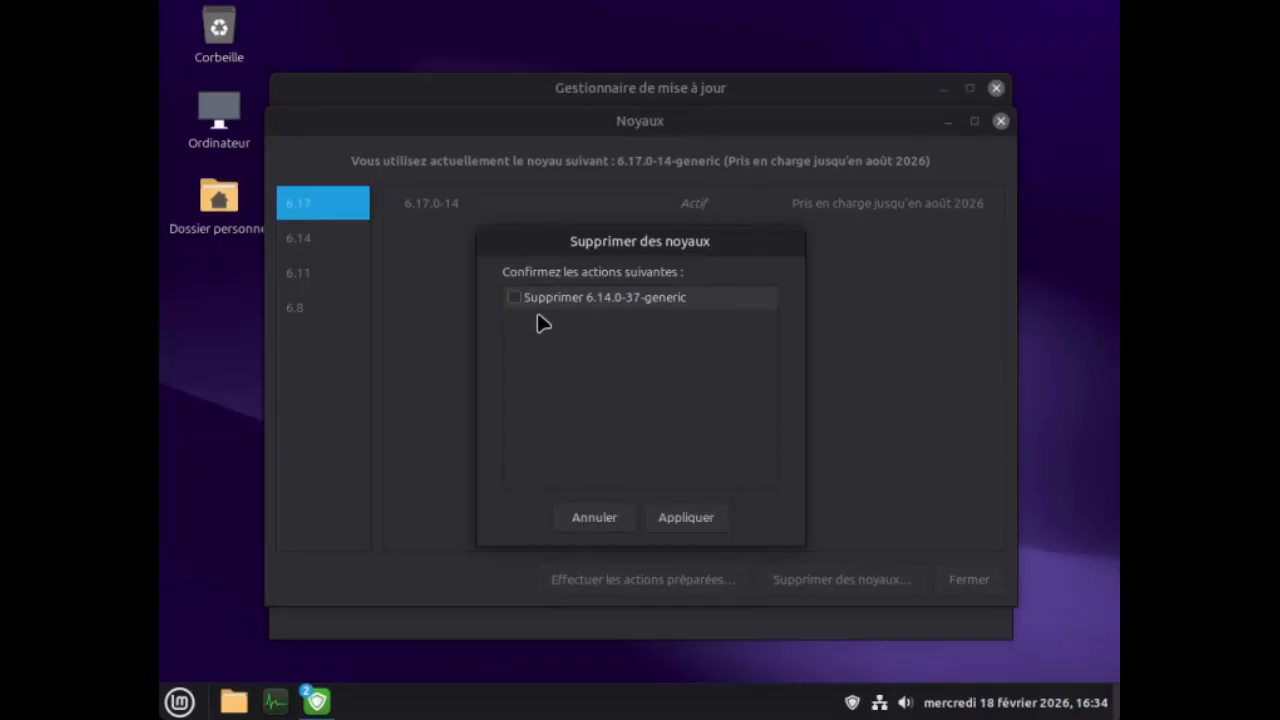
left_click(514, 301)
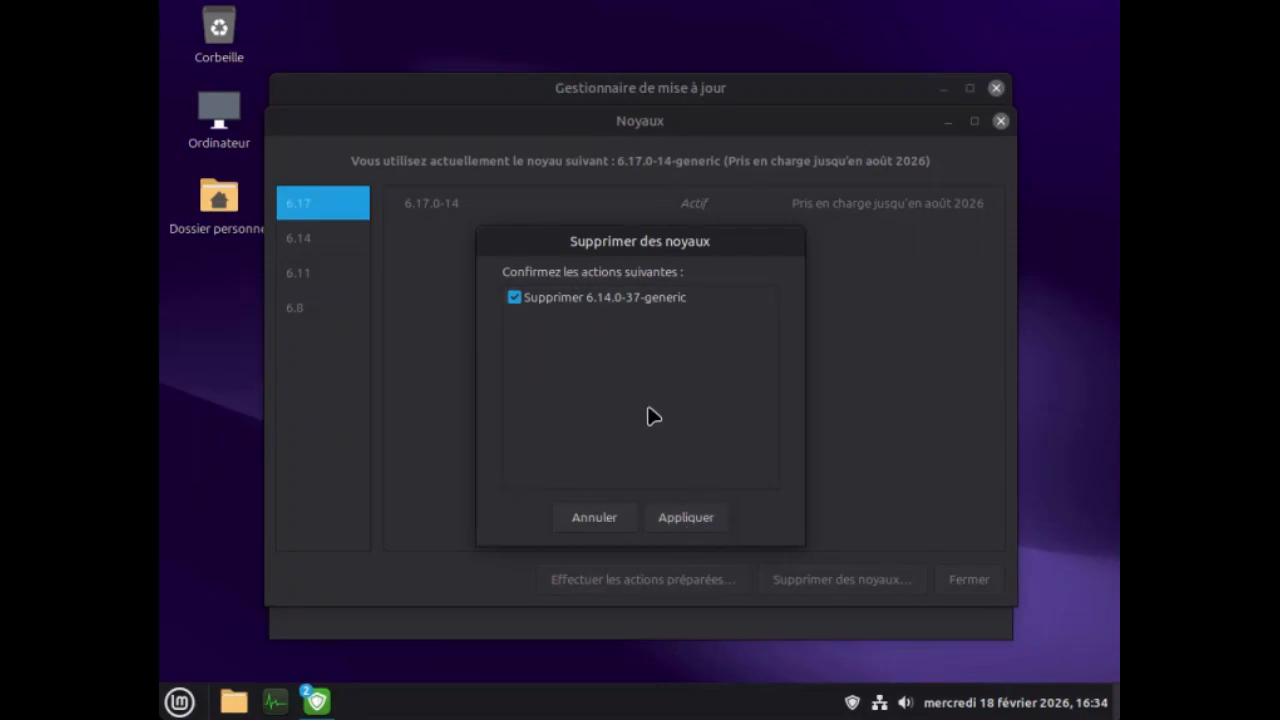
left_click(673, 525)
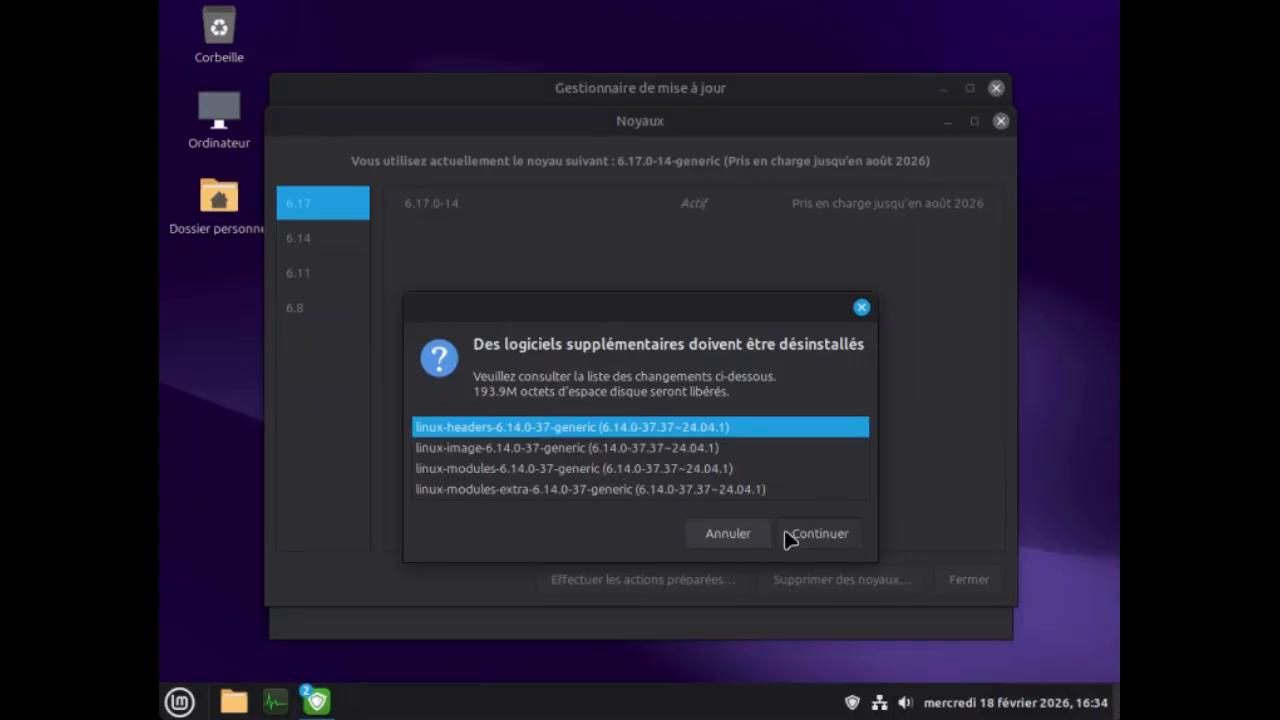
left_click(820, 540)
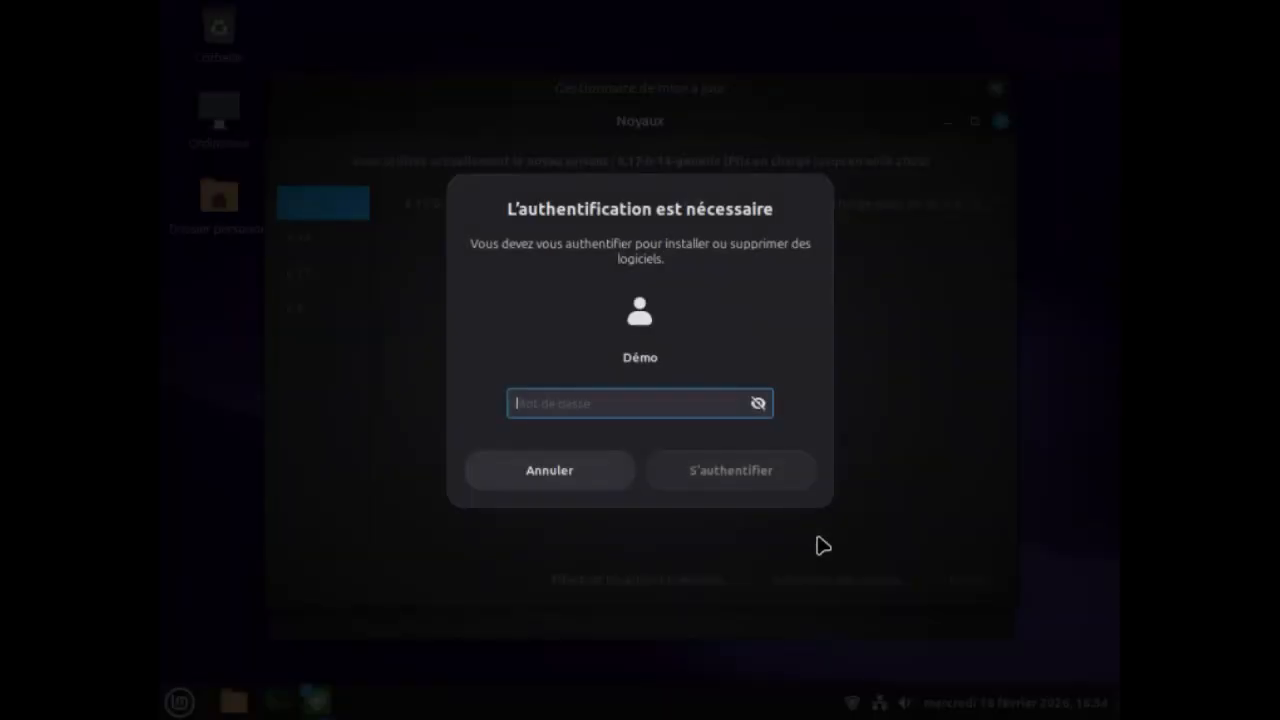
type("••")
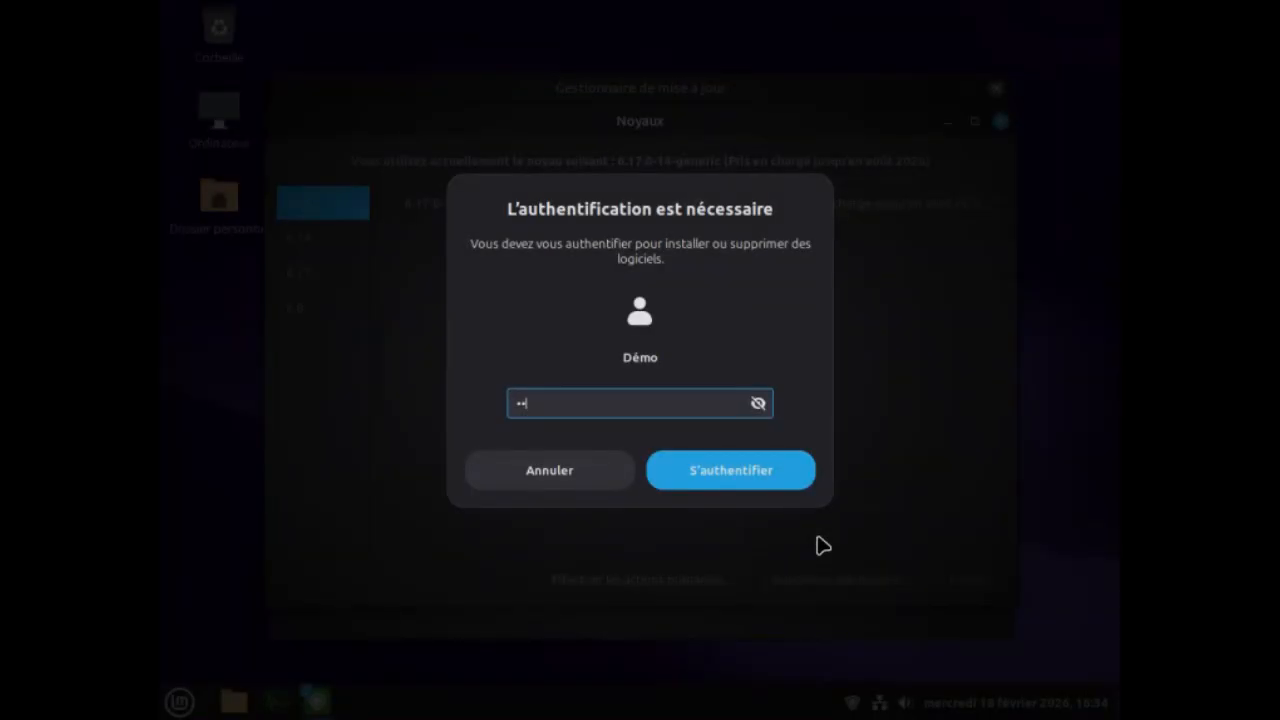
key("BackSpace")
key("Return")
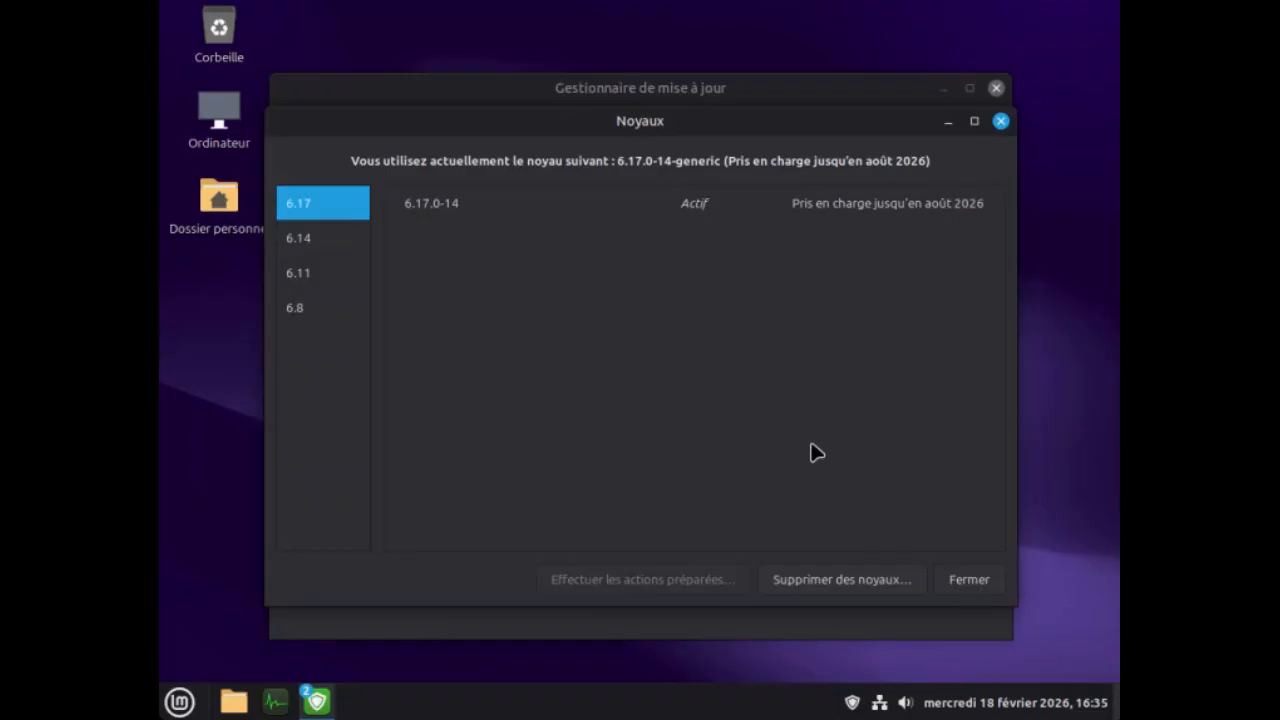
Check the list of removable kernels again, cancel it, and close the kernels window and the update manager.
left_click(818, 586)
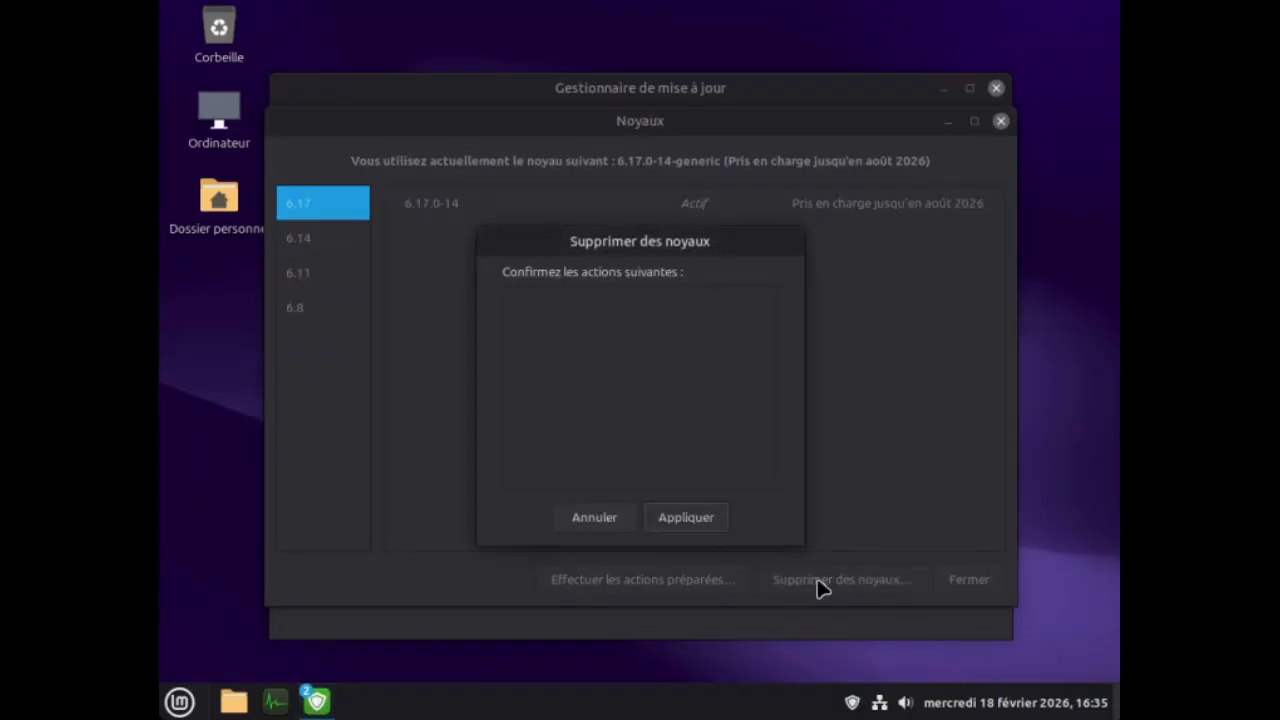
left_click(603, 519)
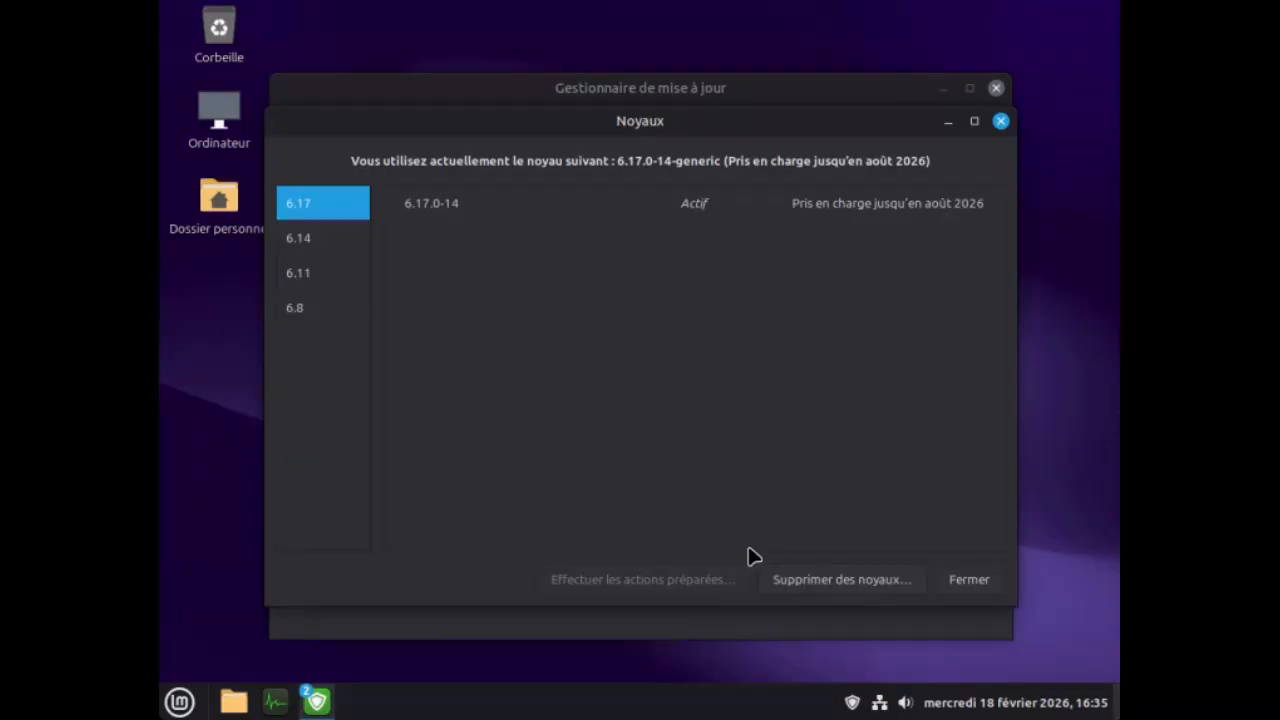
left_click(960, 581)
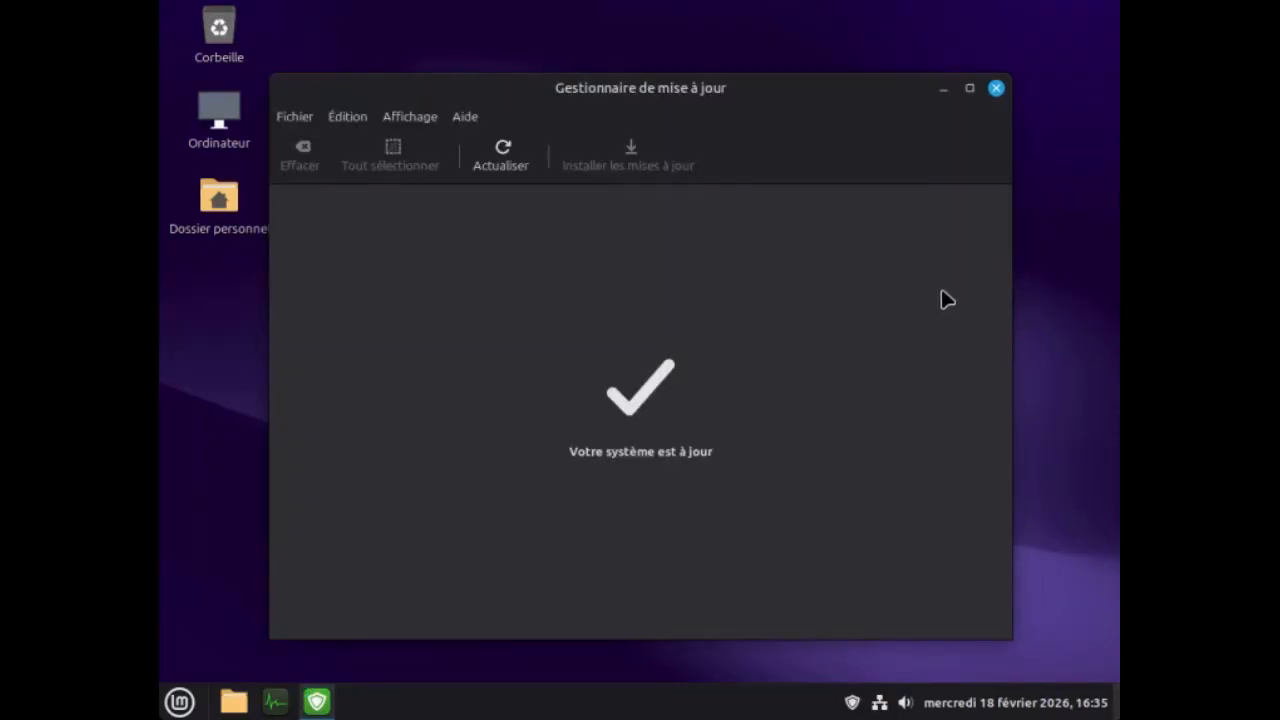
left_click(996, 89)
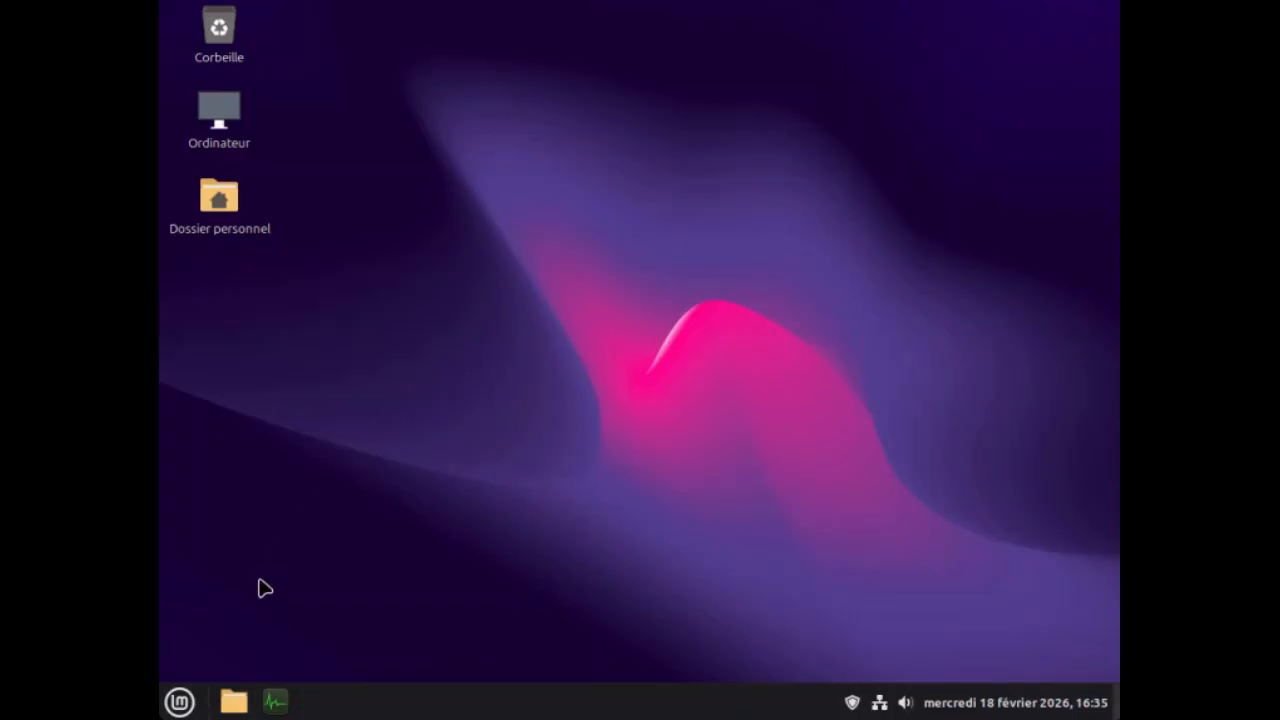
Browse the application categories, search the applications for "num" and add Numériseur de documents to the favourites.
left_click(178, 702)
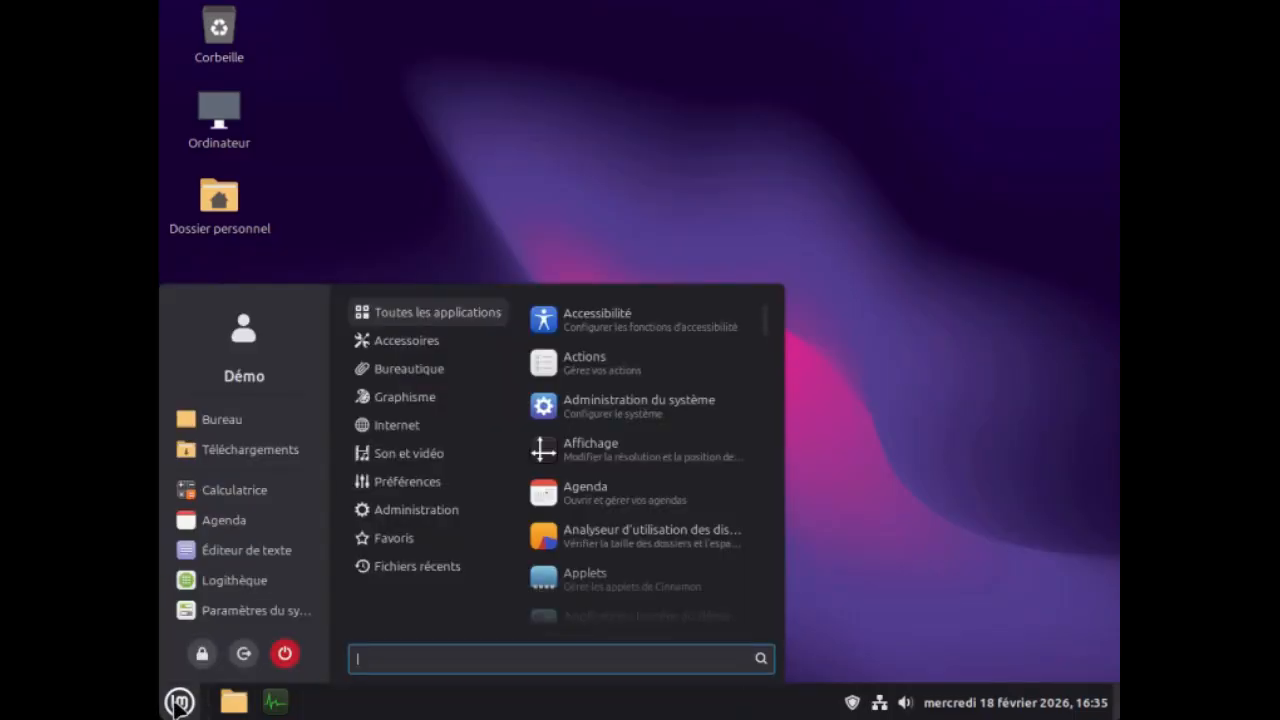
mouse_move(421, 369)
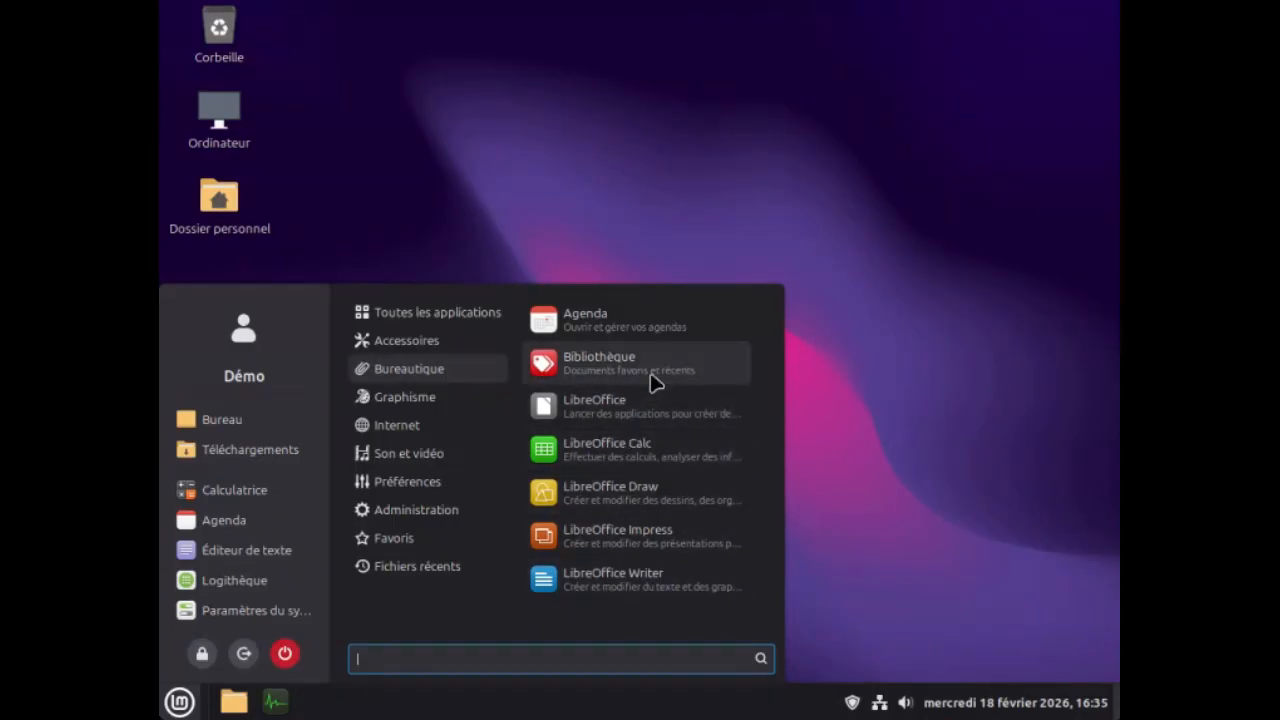
mouse_move(444, 397)
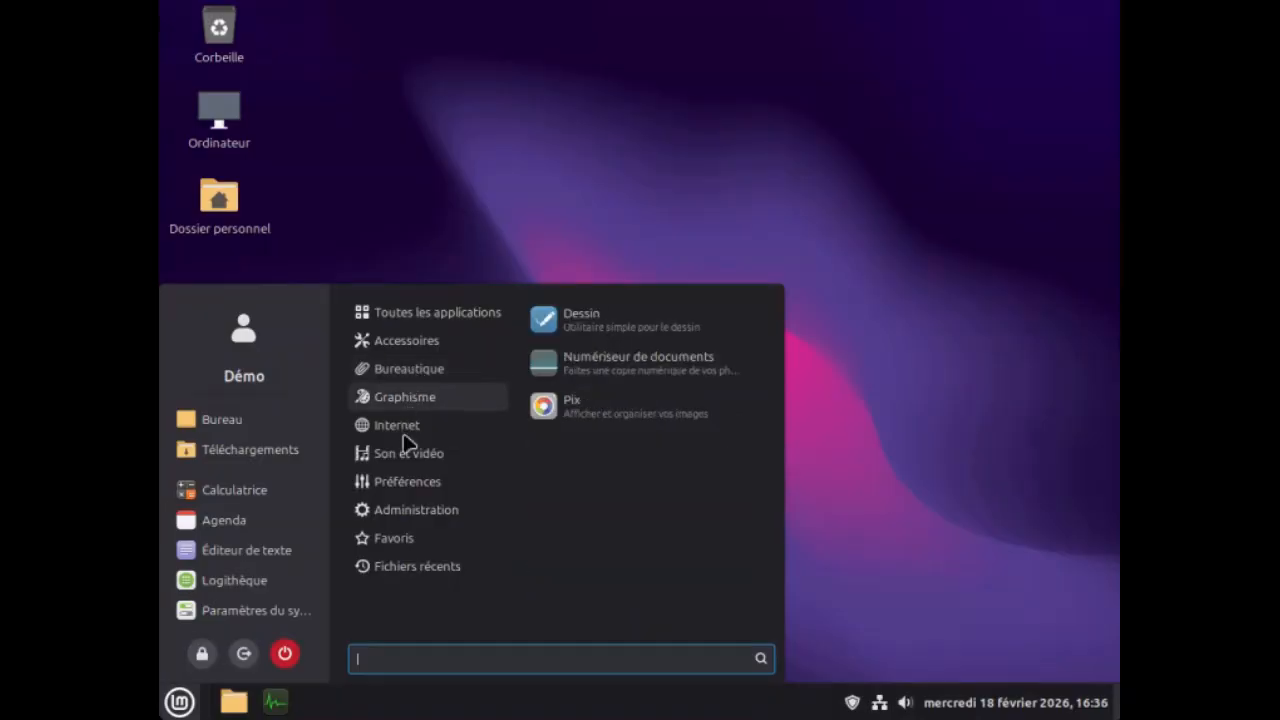
mouse_move(405, 517)
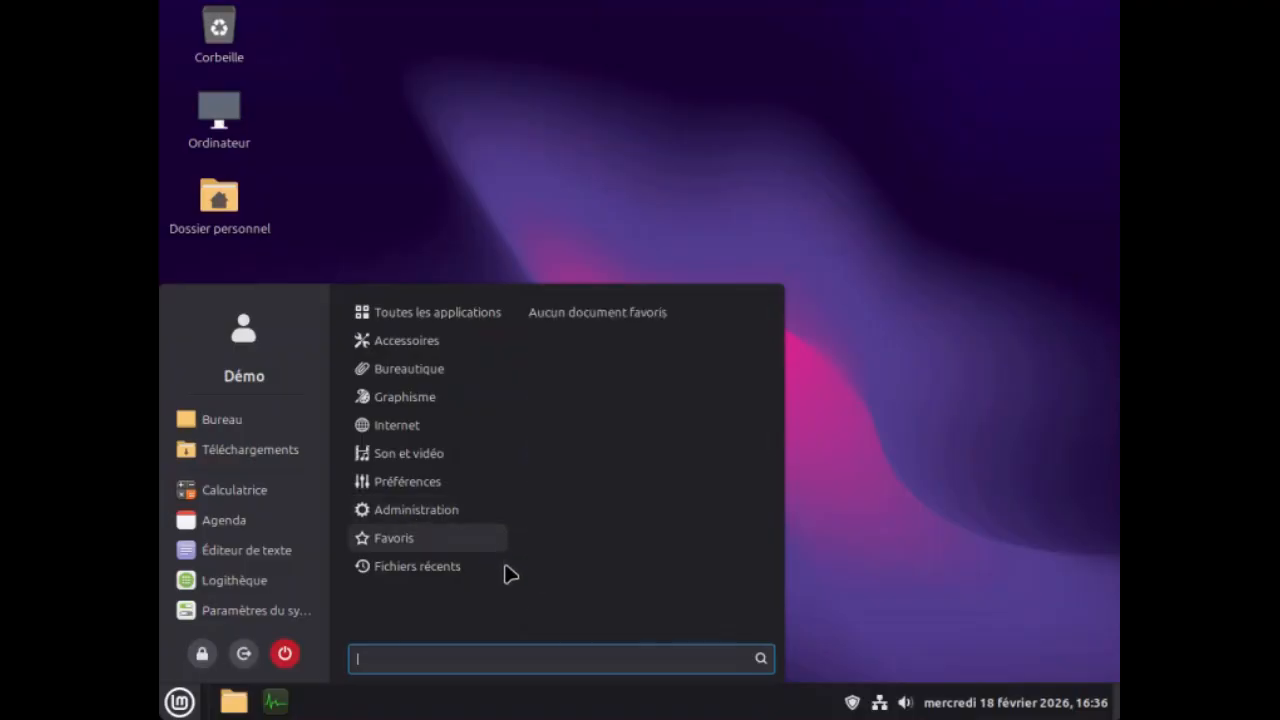
mouse_move(500, 568)
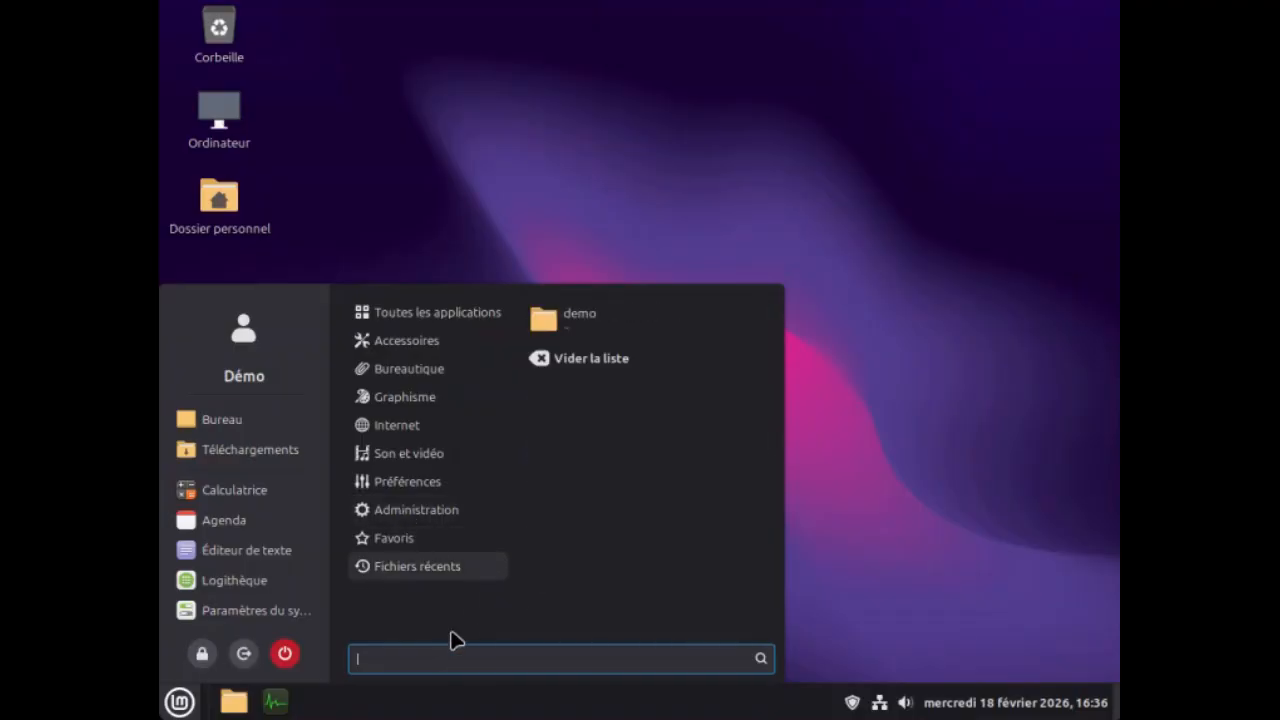
type("num")
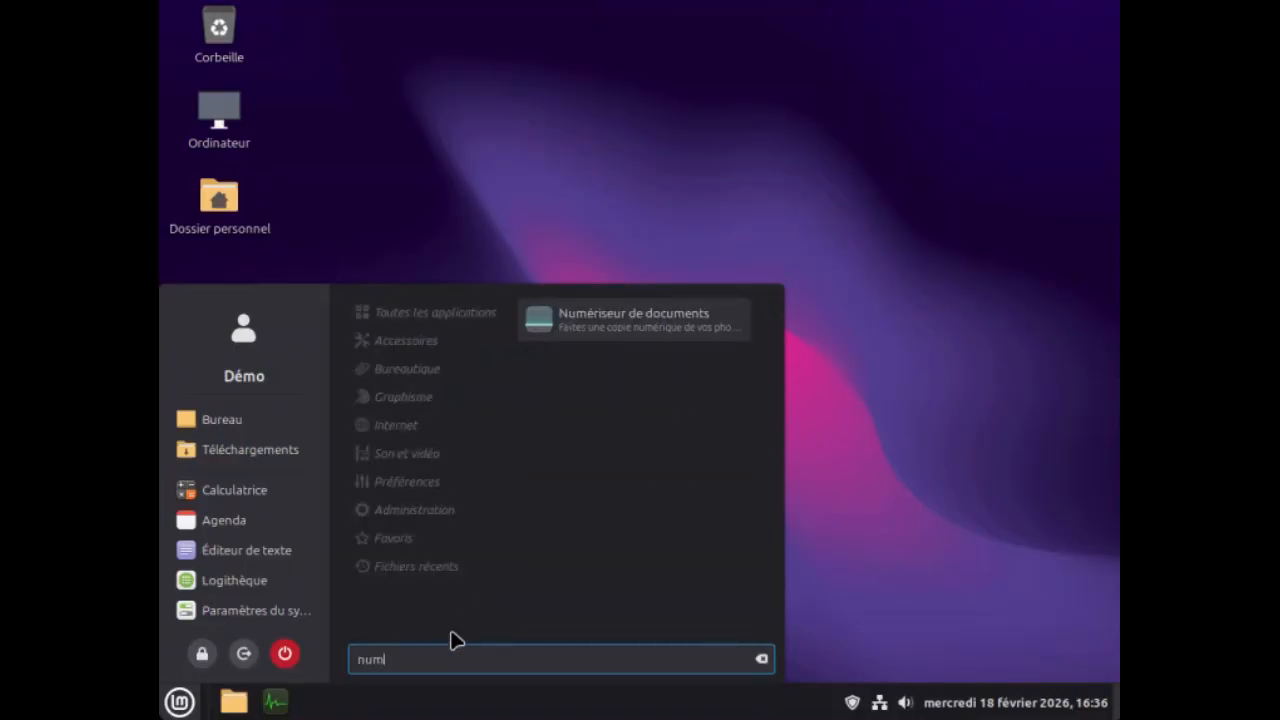
right_click(620, 333)
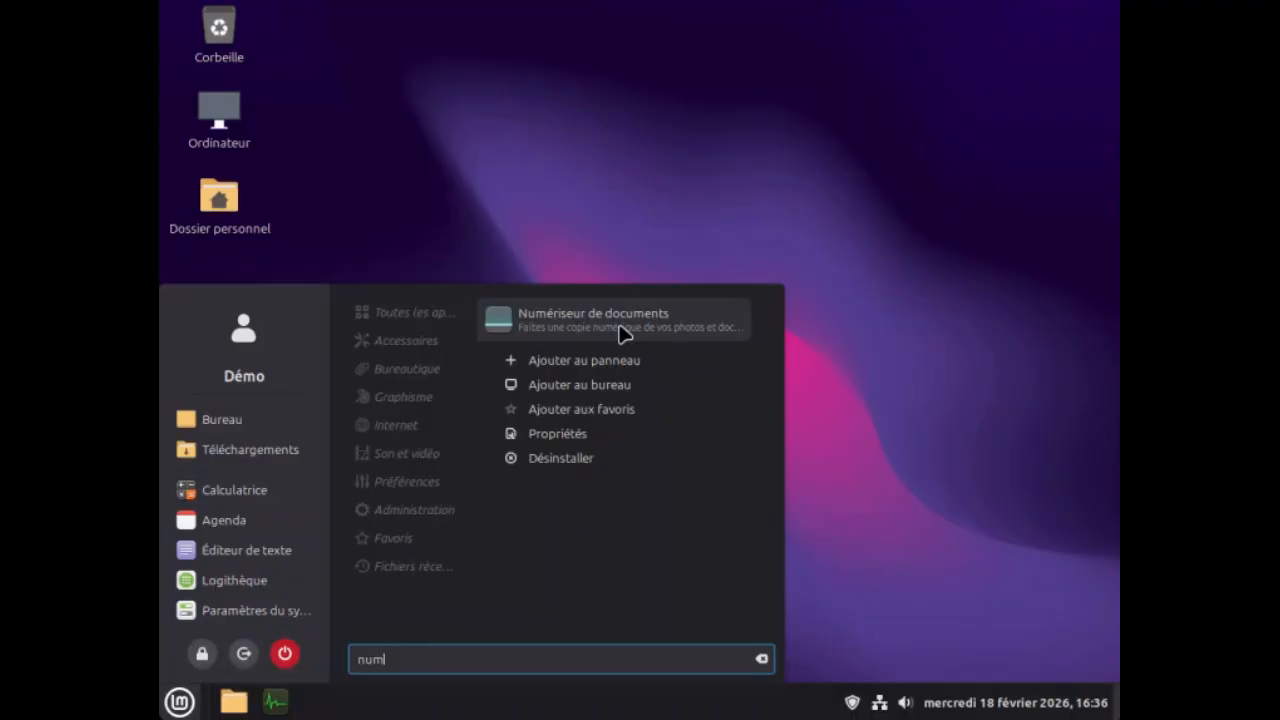
left_click(611, 414)
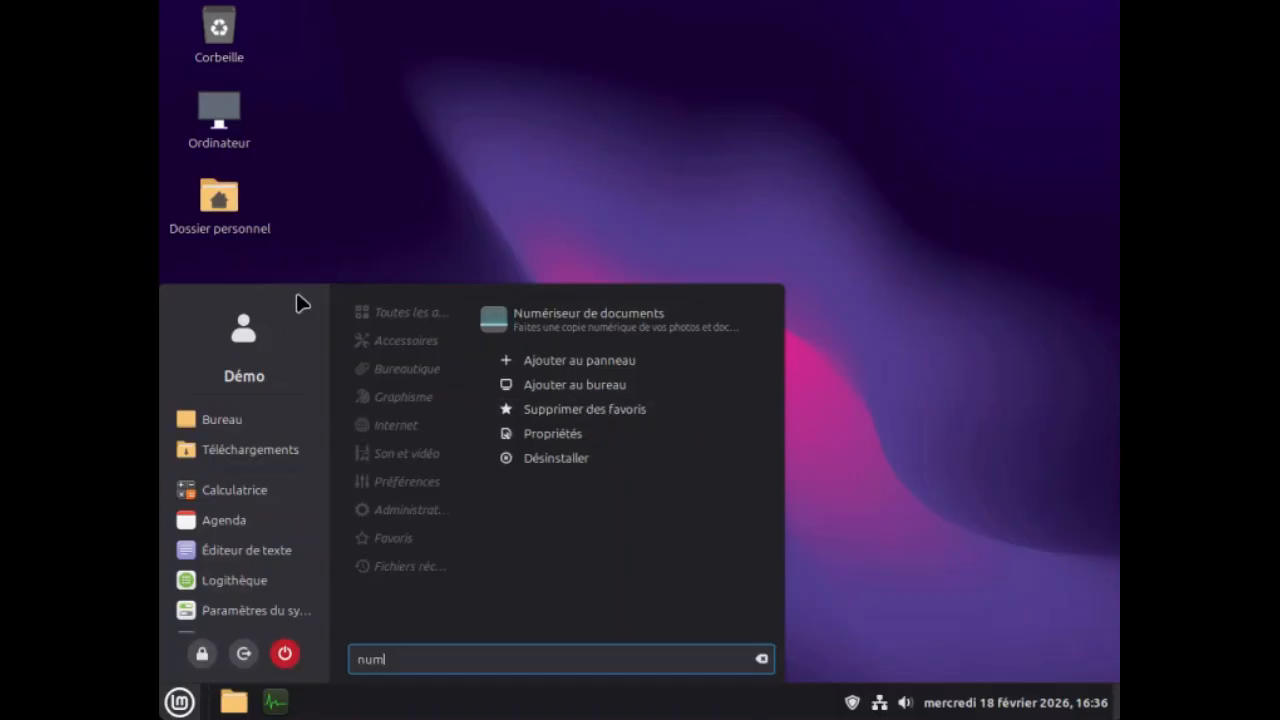
Stretch the applications menu to nearly the full screen height and open Logithèque from its favourites.
left_click_drag(294, 286, 294, 13)
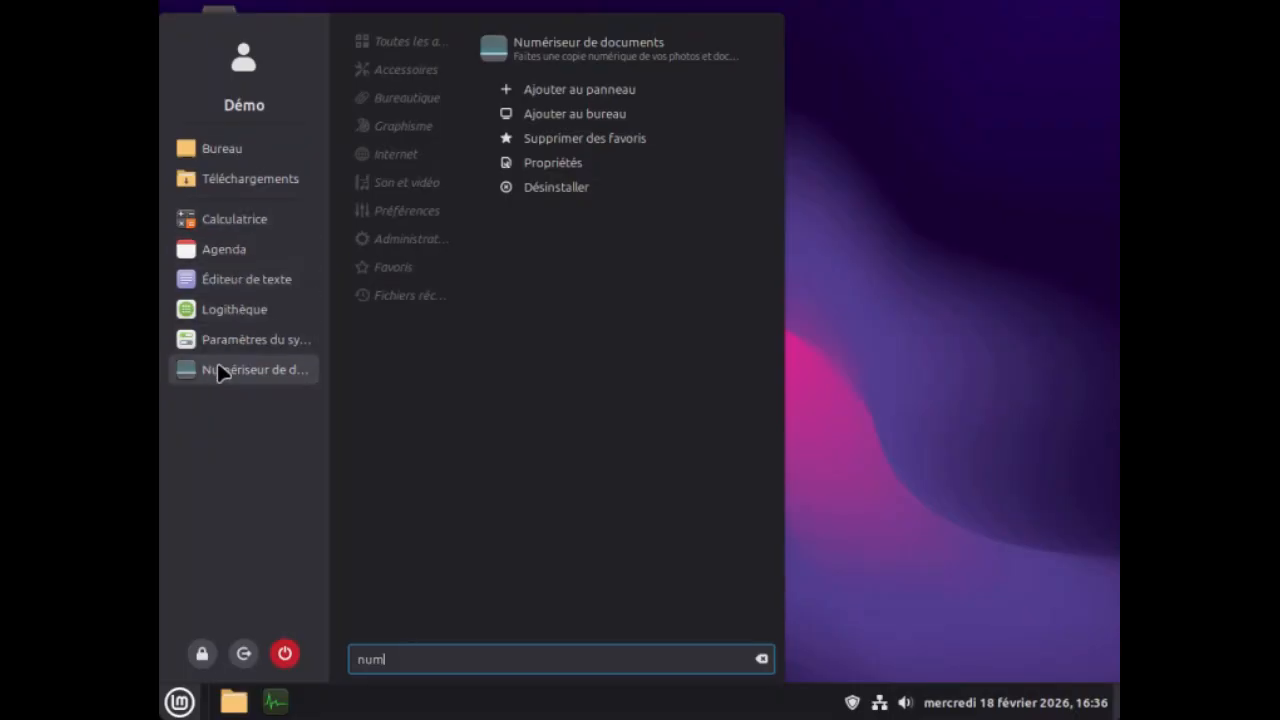
left_click(235, 309)
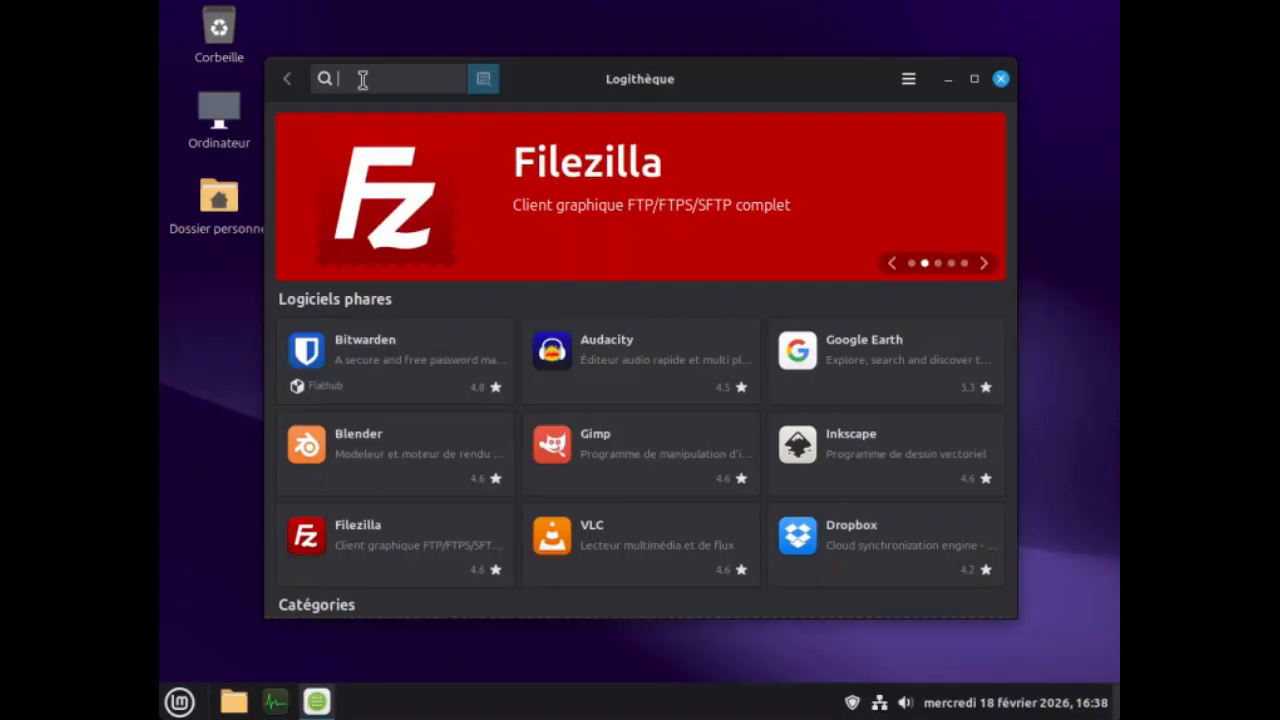
Search the software catalogue for "thunderbird" and uninstall the Thunderbird system package, authenticating with the account password.
type("thu")
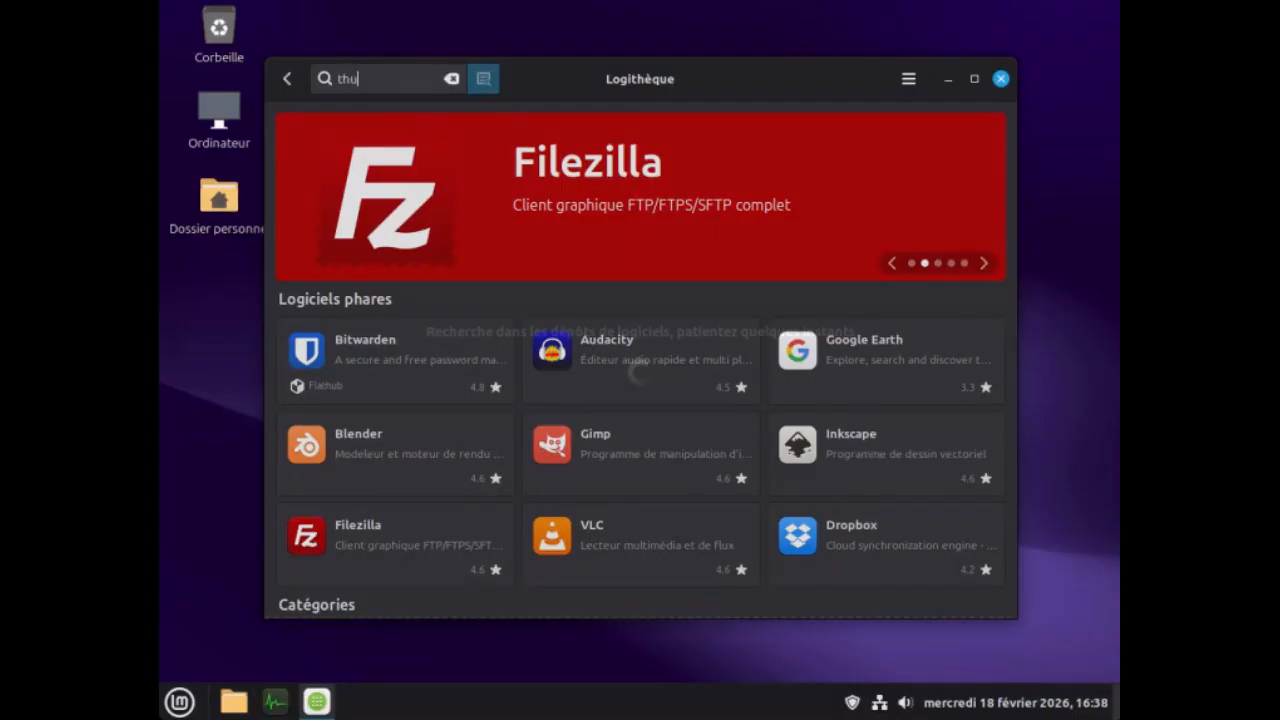
type("nderbird")
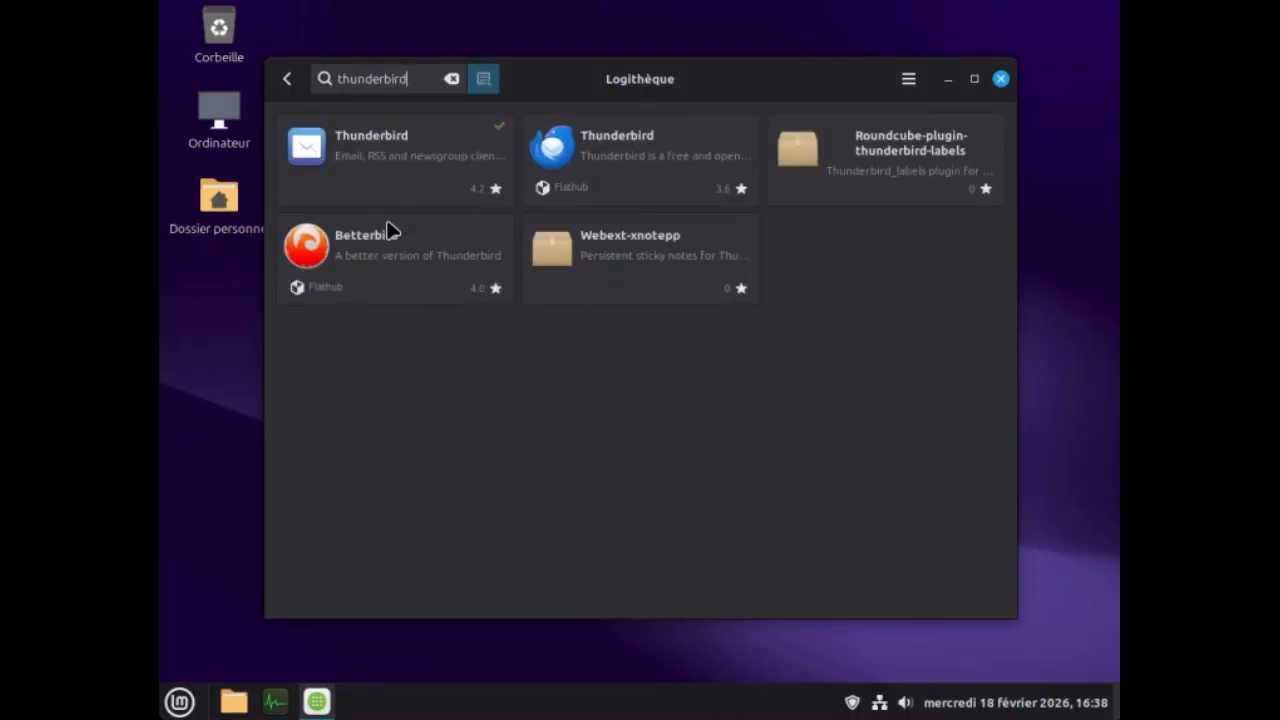
left_click(420, 158)
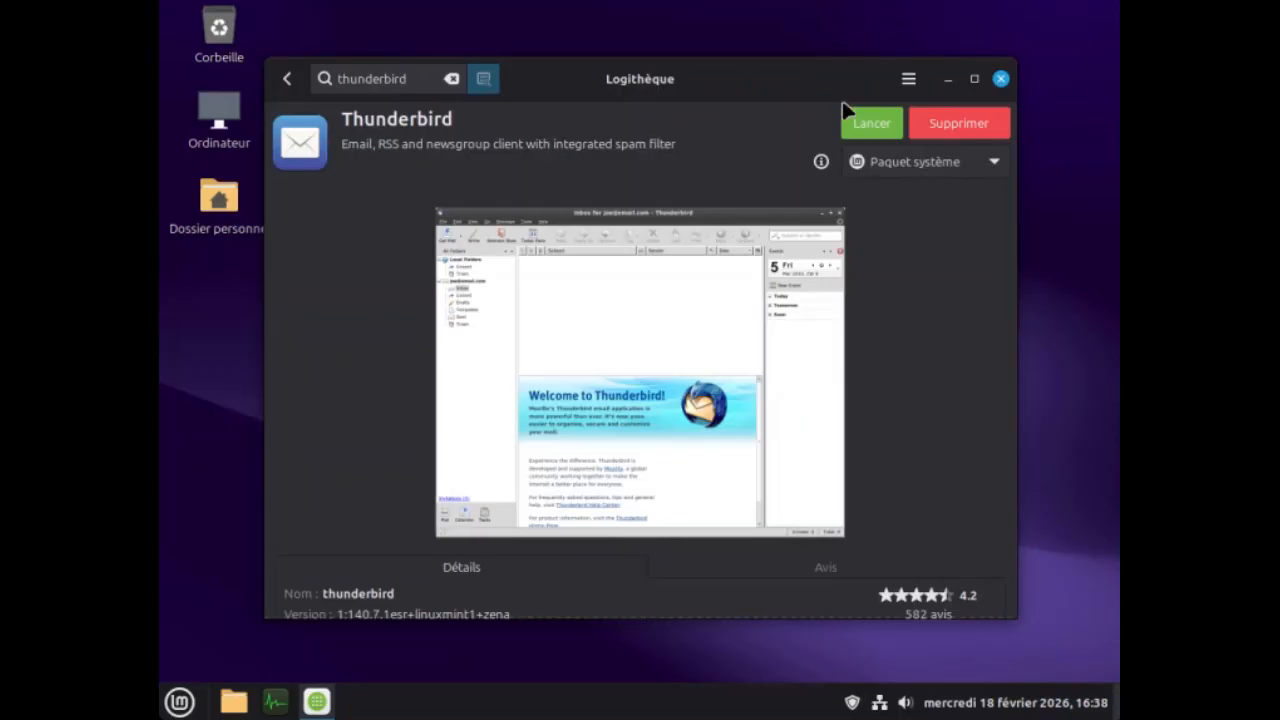
left_click(948, 128)
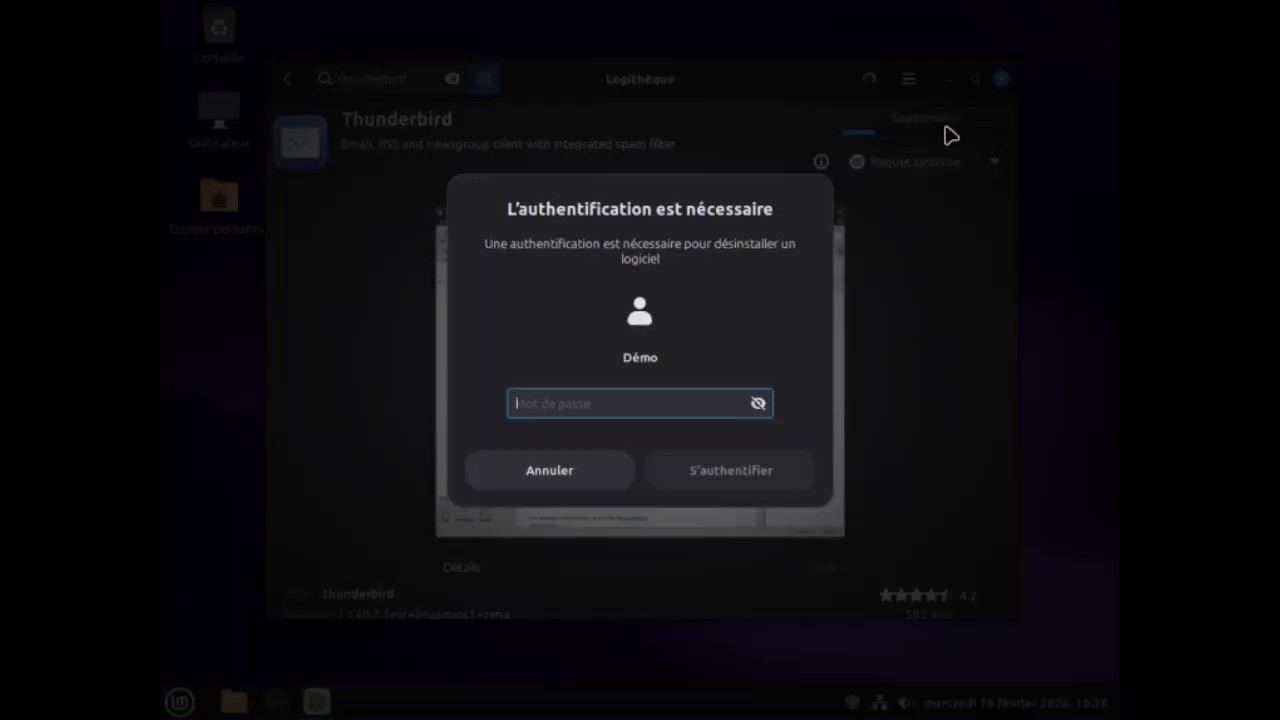
type("d")
key("Return")
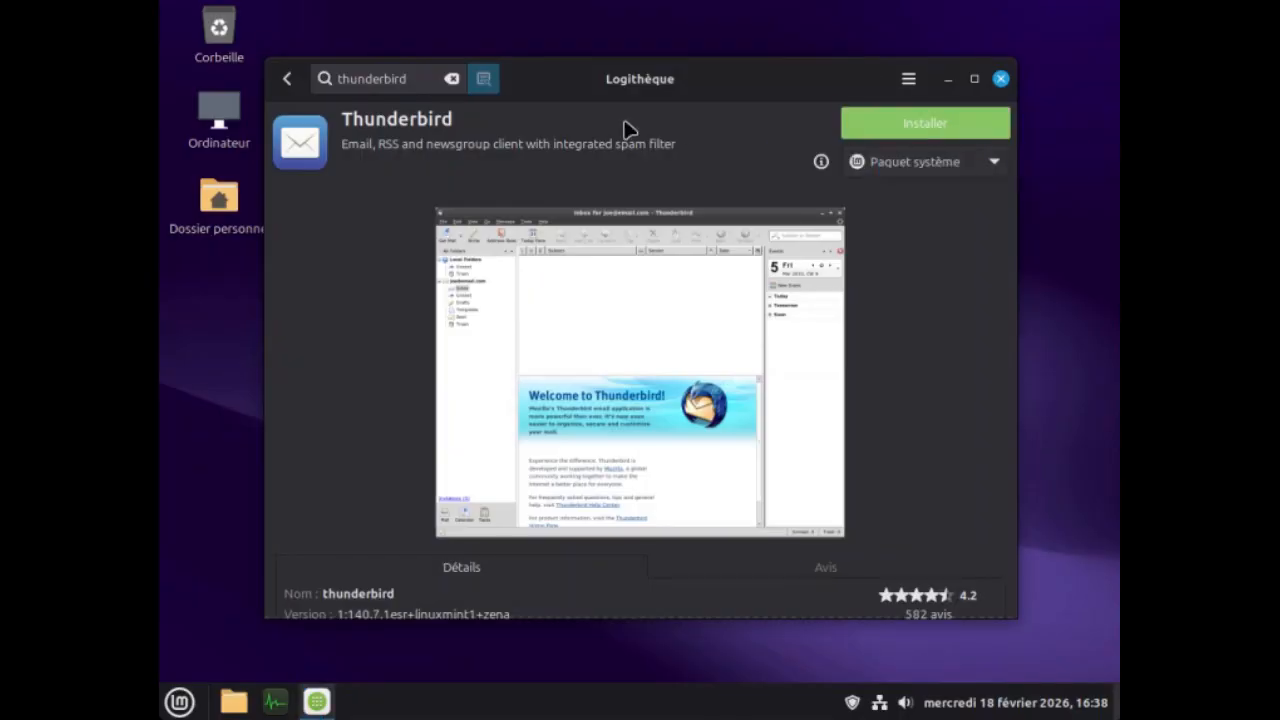
Return to the search results and install the Betterbird Flatpak from Flathub, accepting the additional software.
left_click(290, 80)
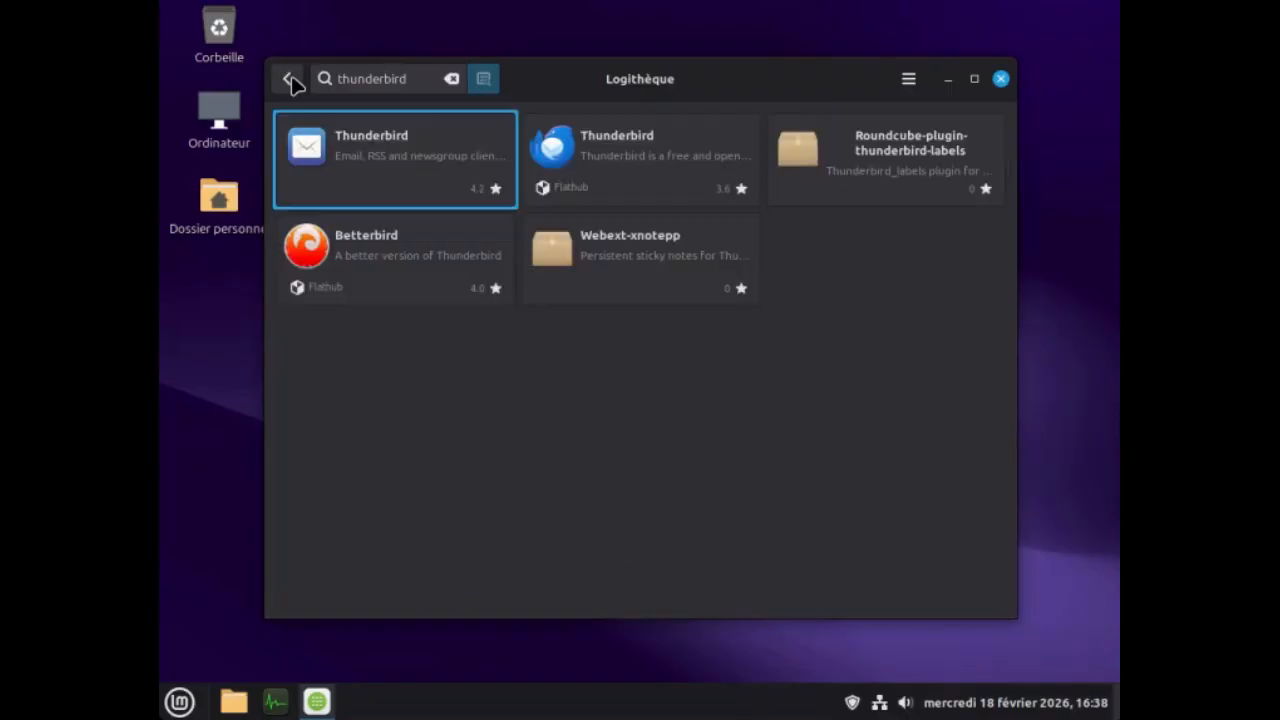
left_click(372, 250)
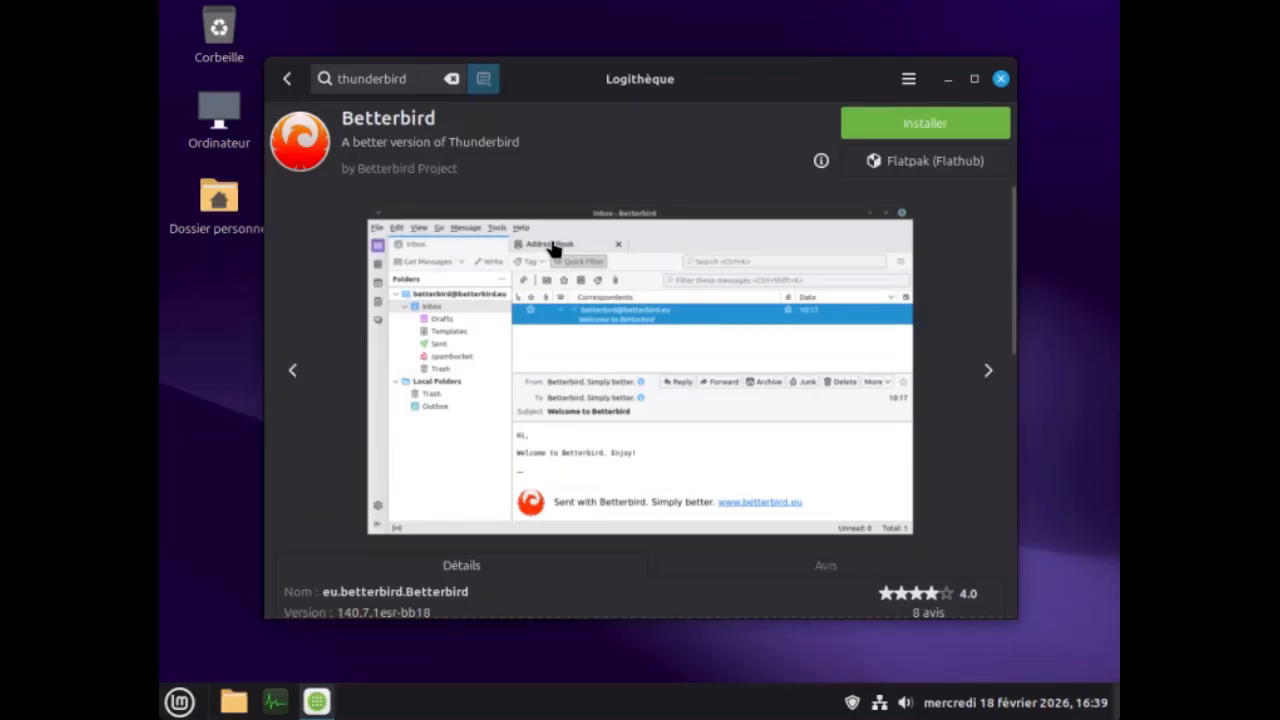
left_click(933, 124)
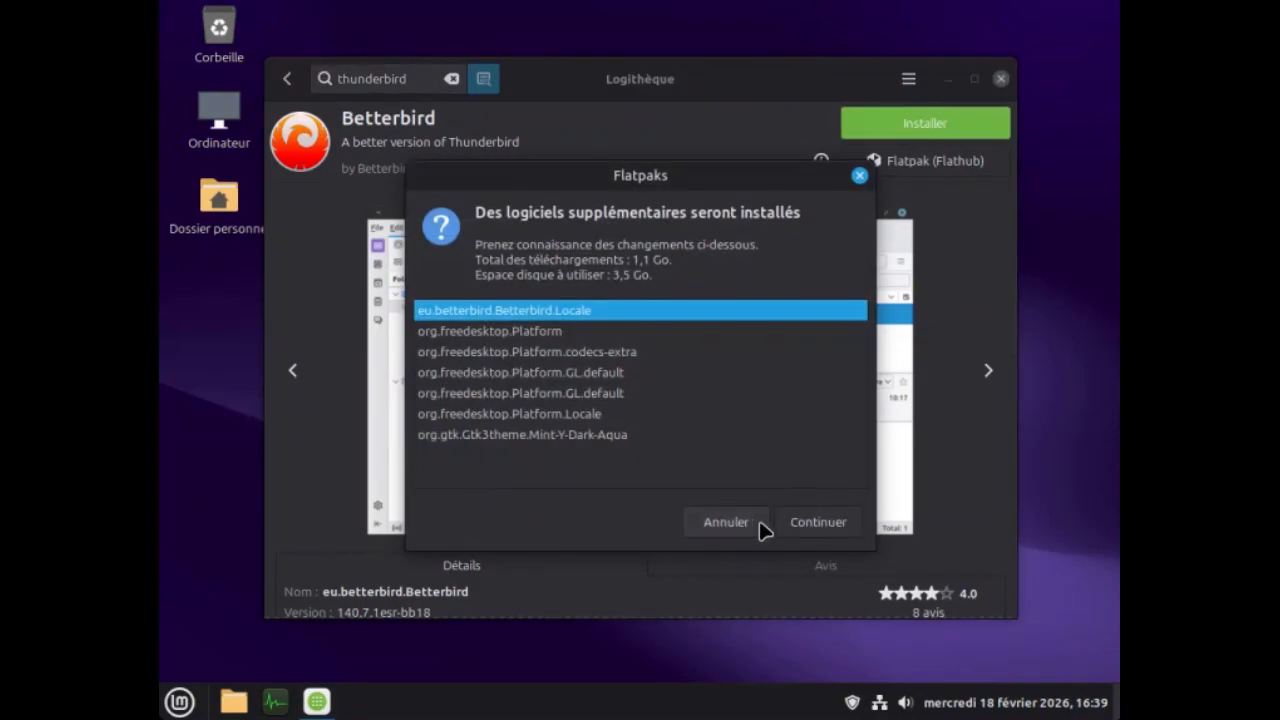
left_click(799, 527)
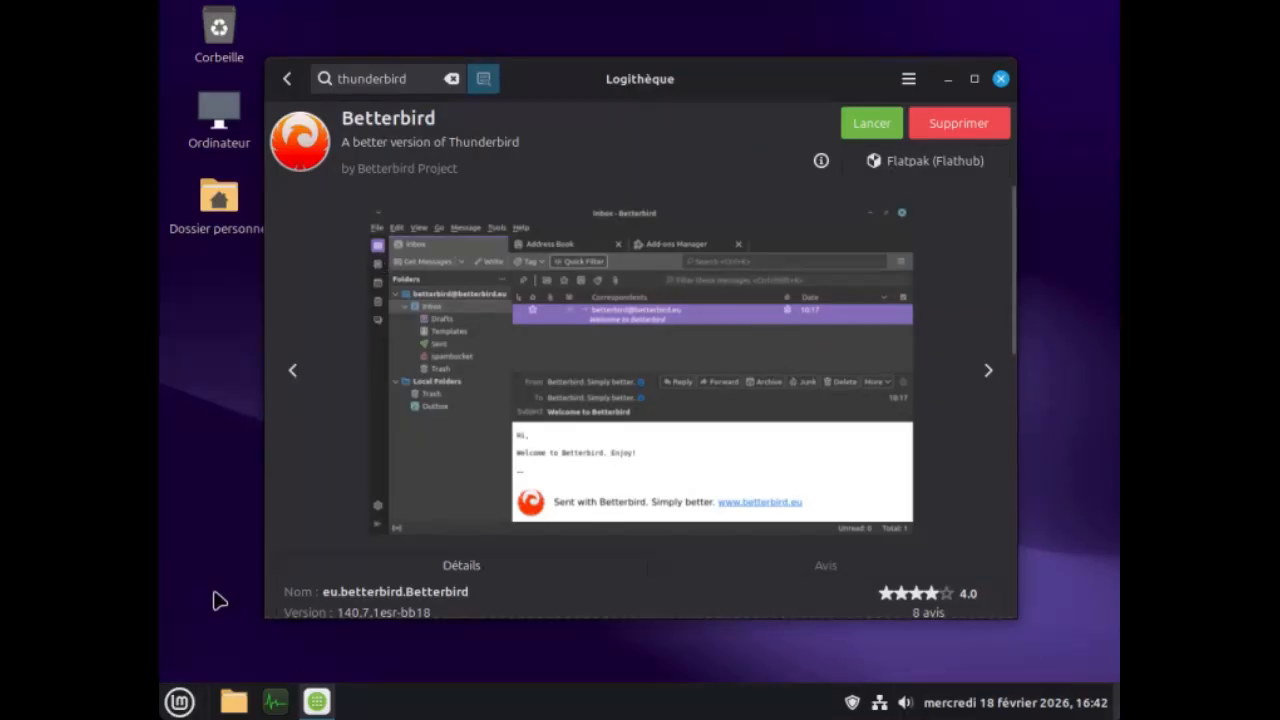
Search the applications for "bet" and add Messagerie Betterbird to the panel.
left_click(180, 702)
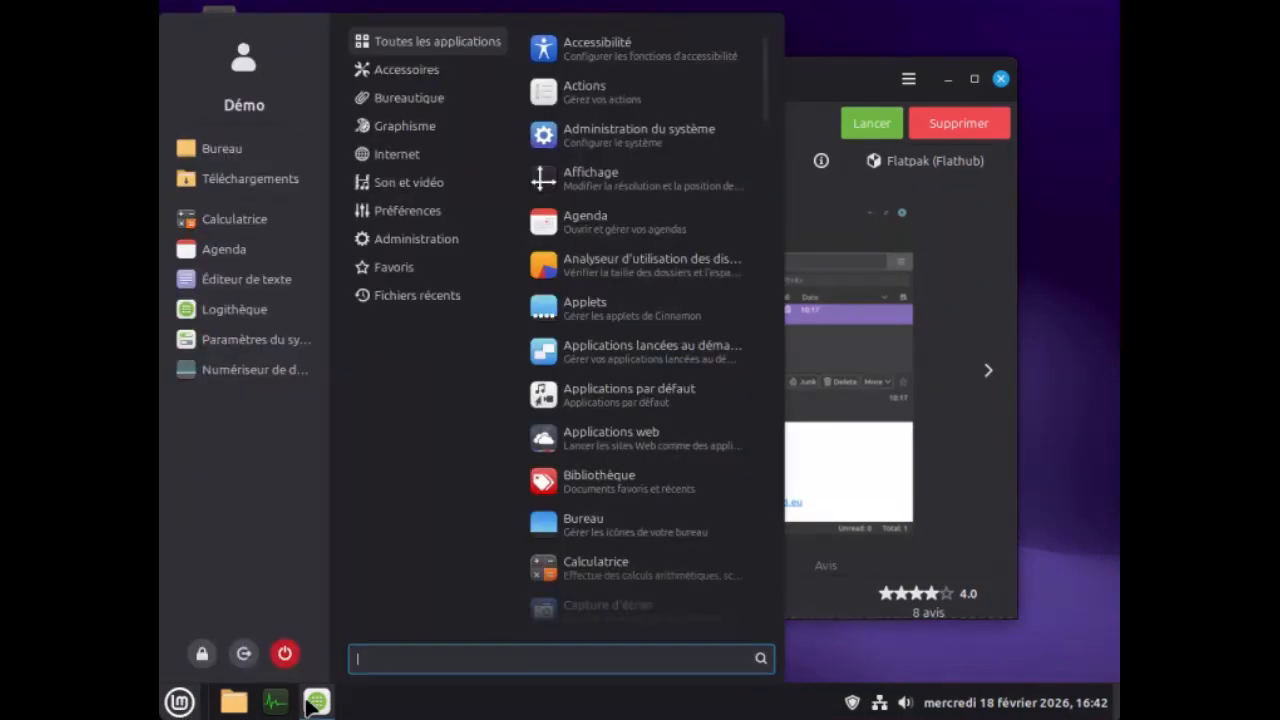
type("bet")
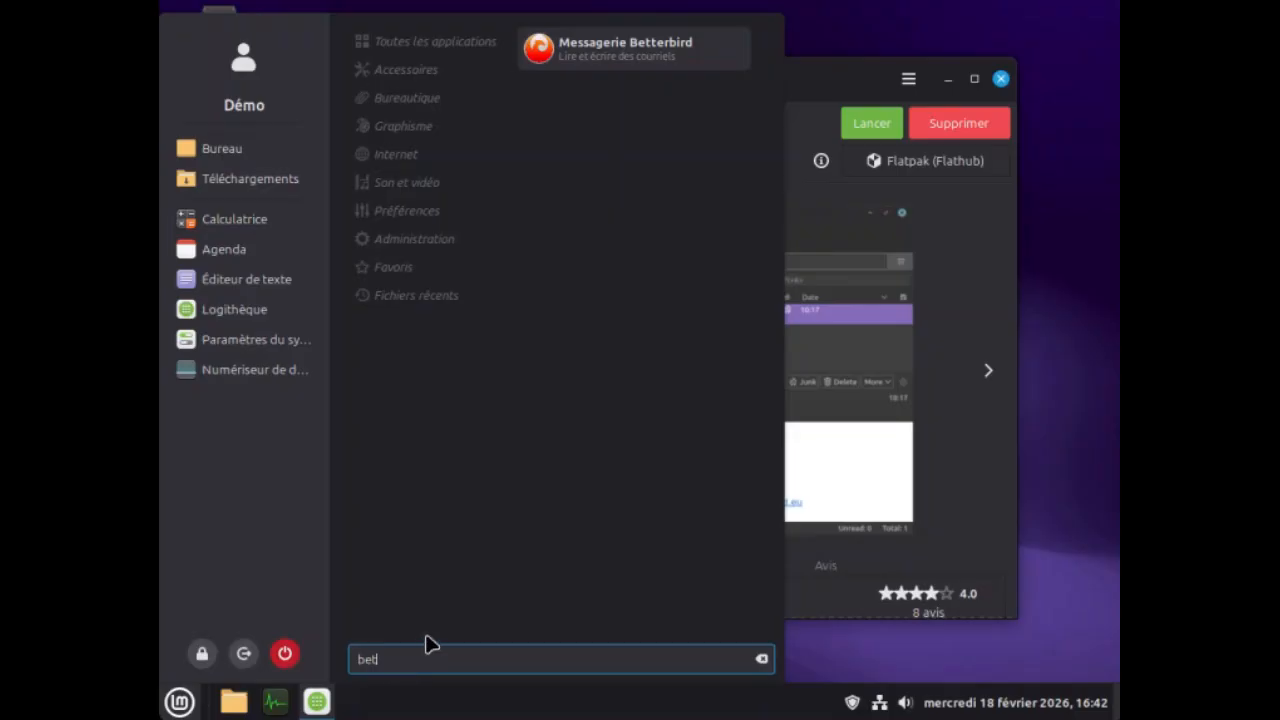
right_click(580, 52)
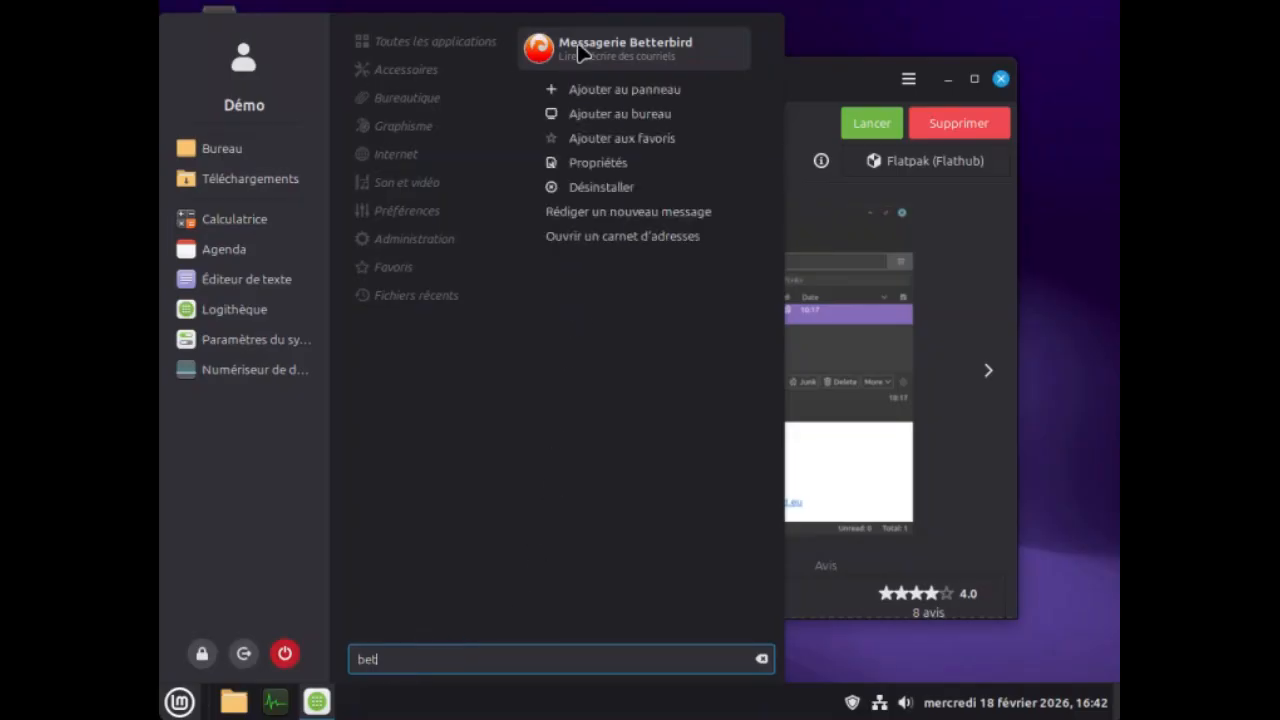
left_click(607, 95)
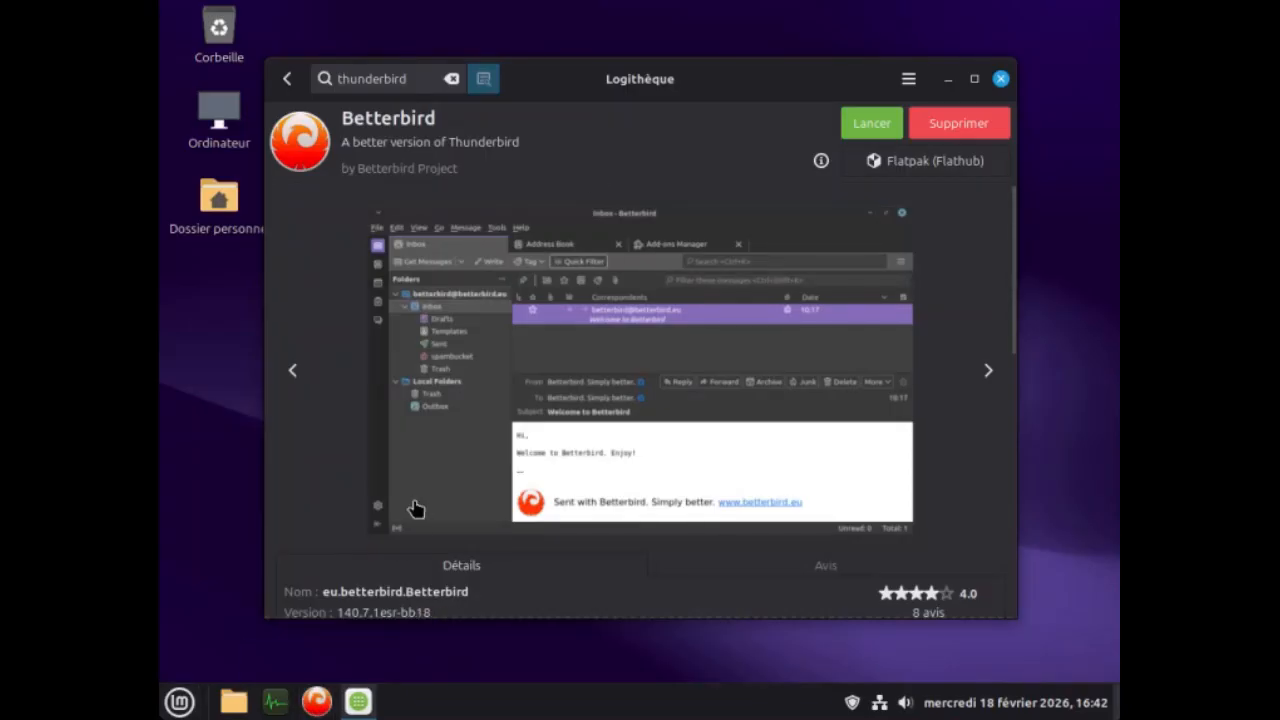
Search the software catalogue for "brave" and install the Brave browser Flatpak from Flathub.
double_click(415, 82)
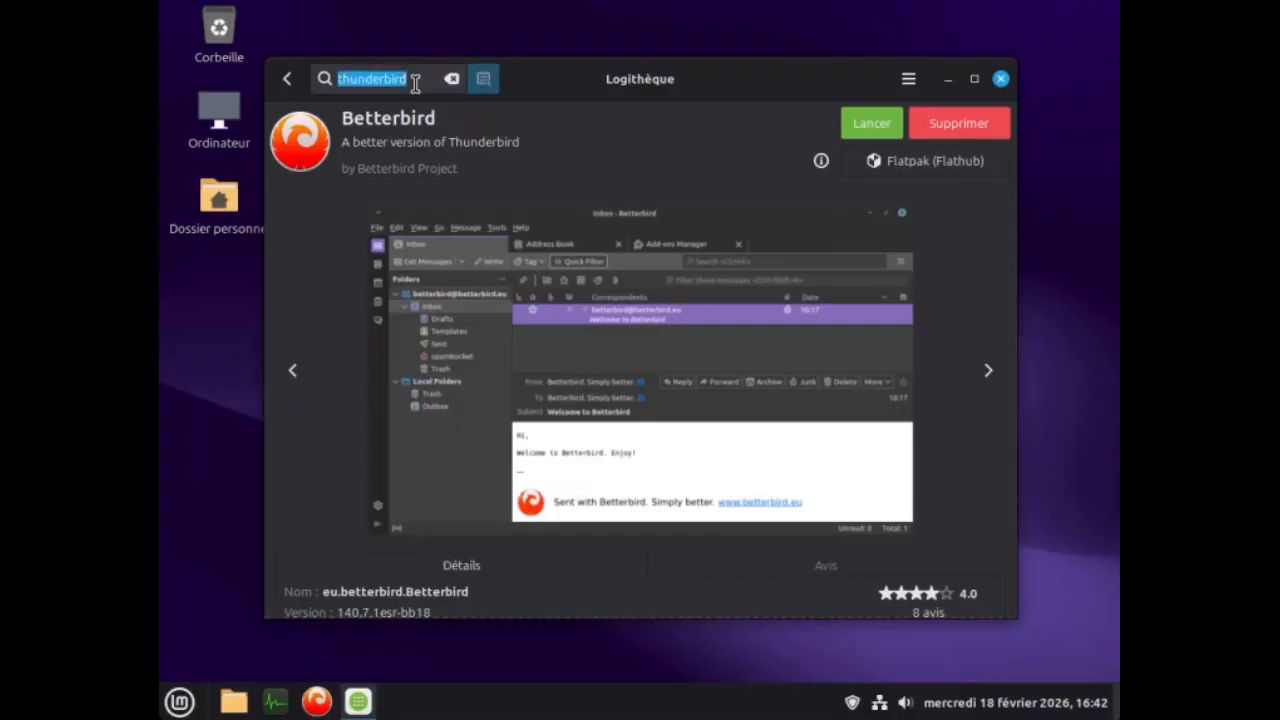
type("bra")
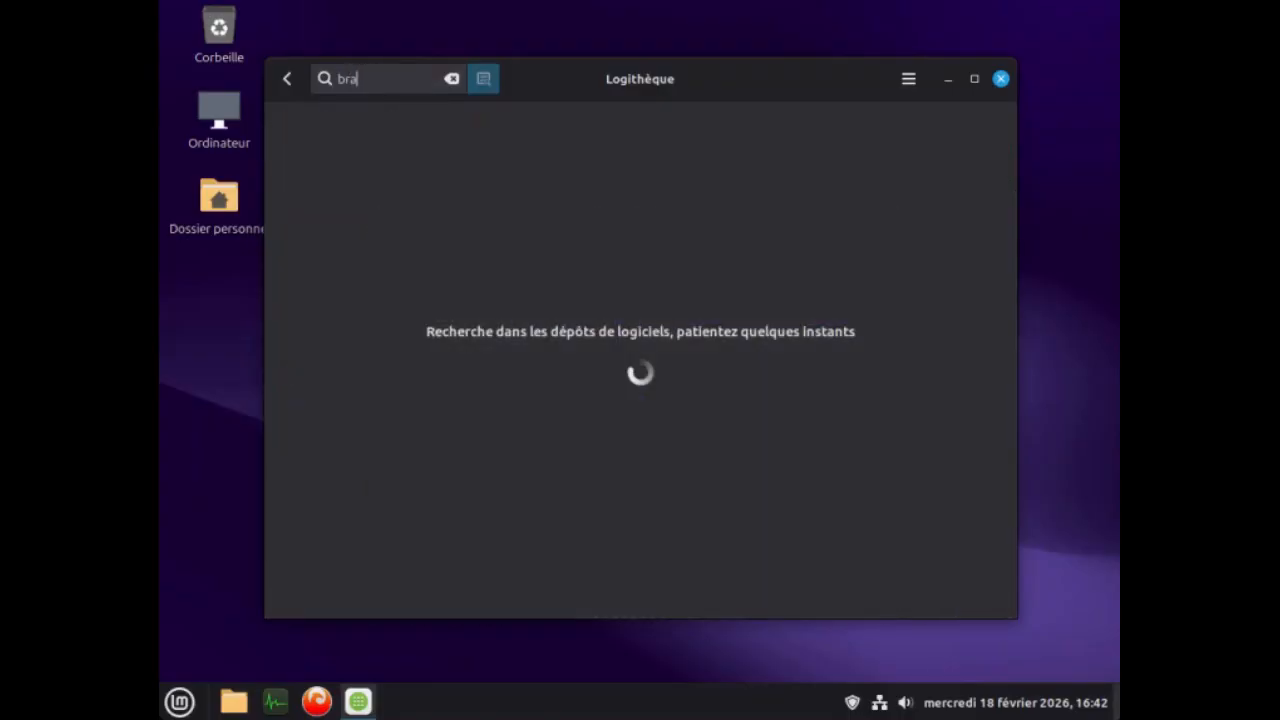
type("ve")
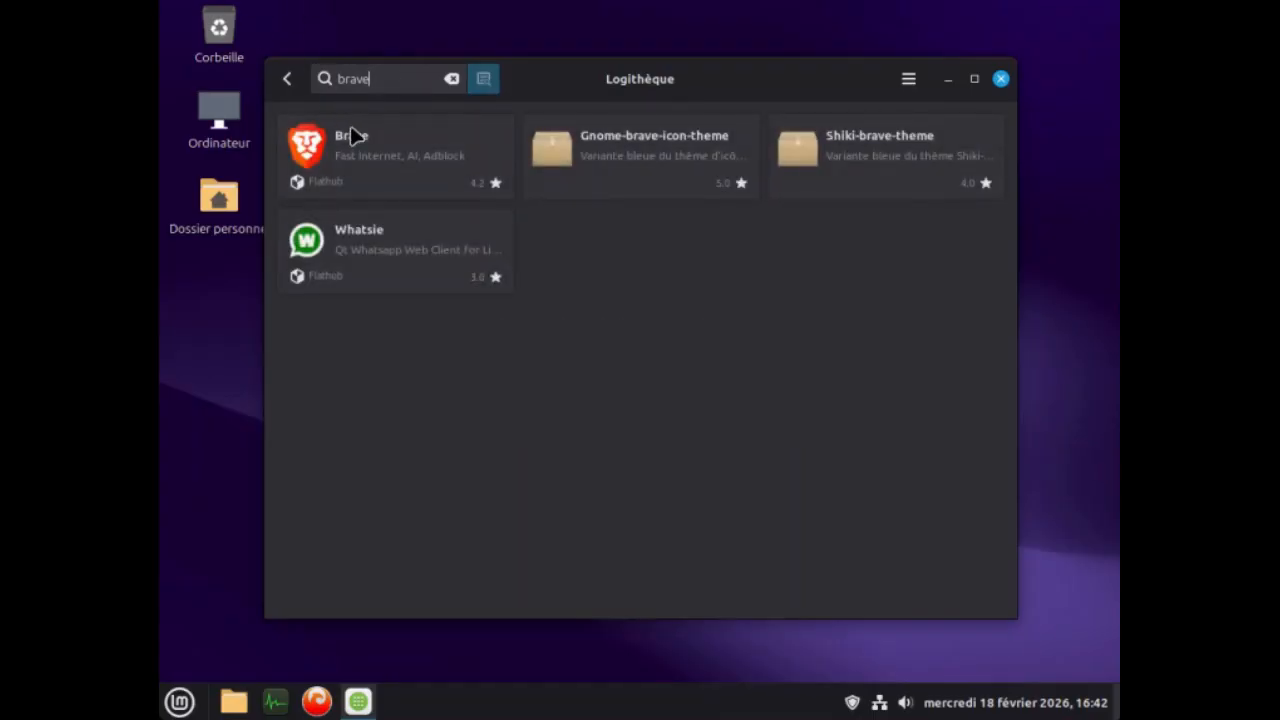
left_click(355, 143)
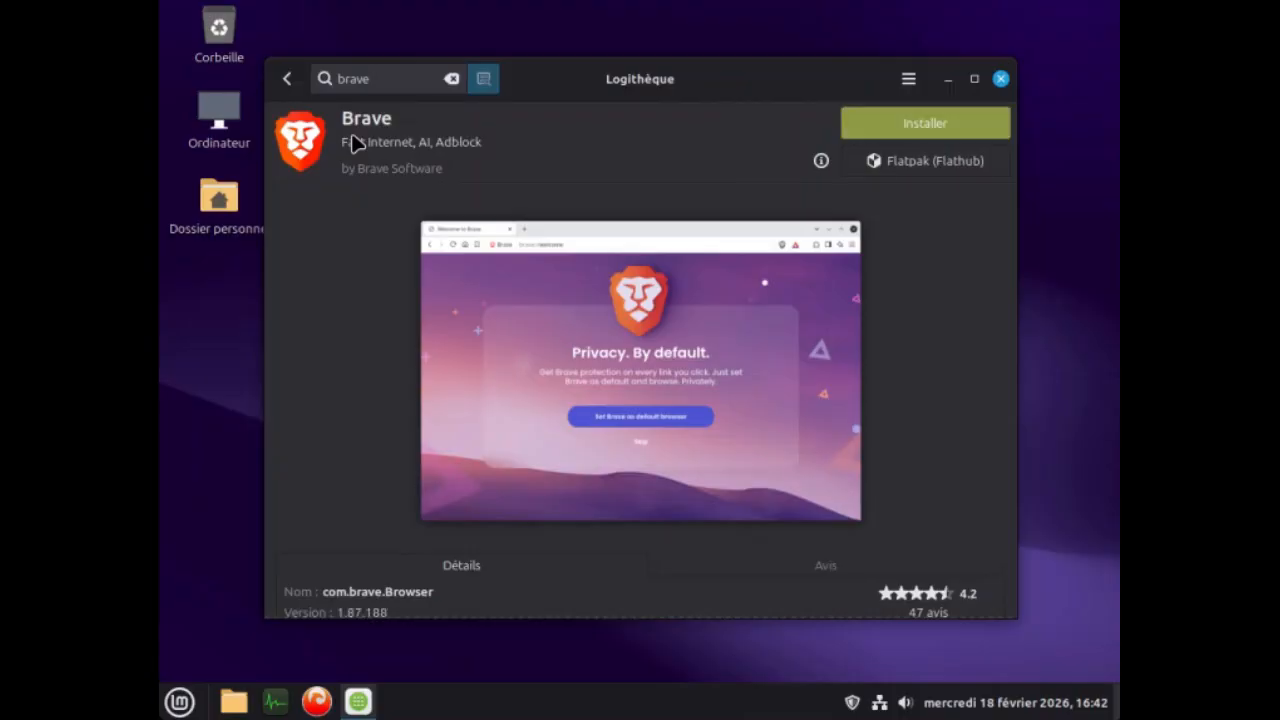
left_click(910, 124)
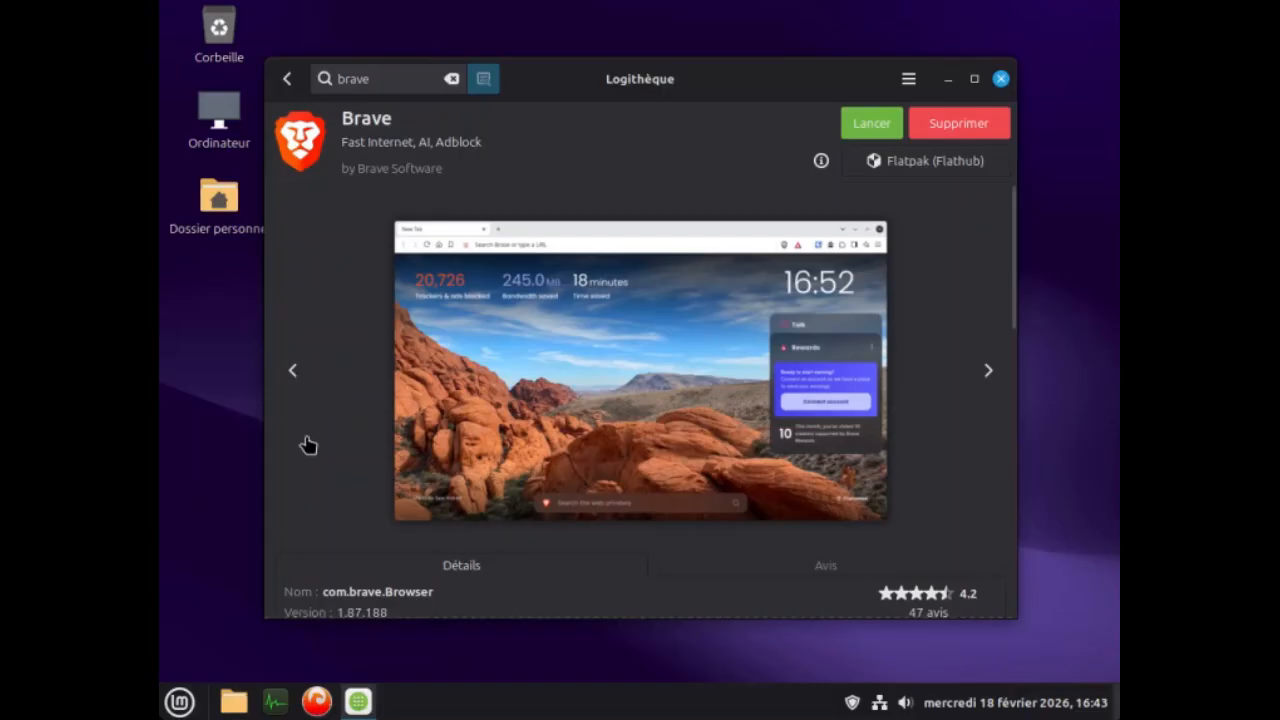
Search the applications for "bra", add Brave to the panel, and minimise the Logithèque window.
left_click(181, 702)
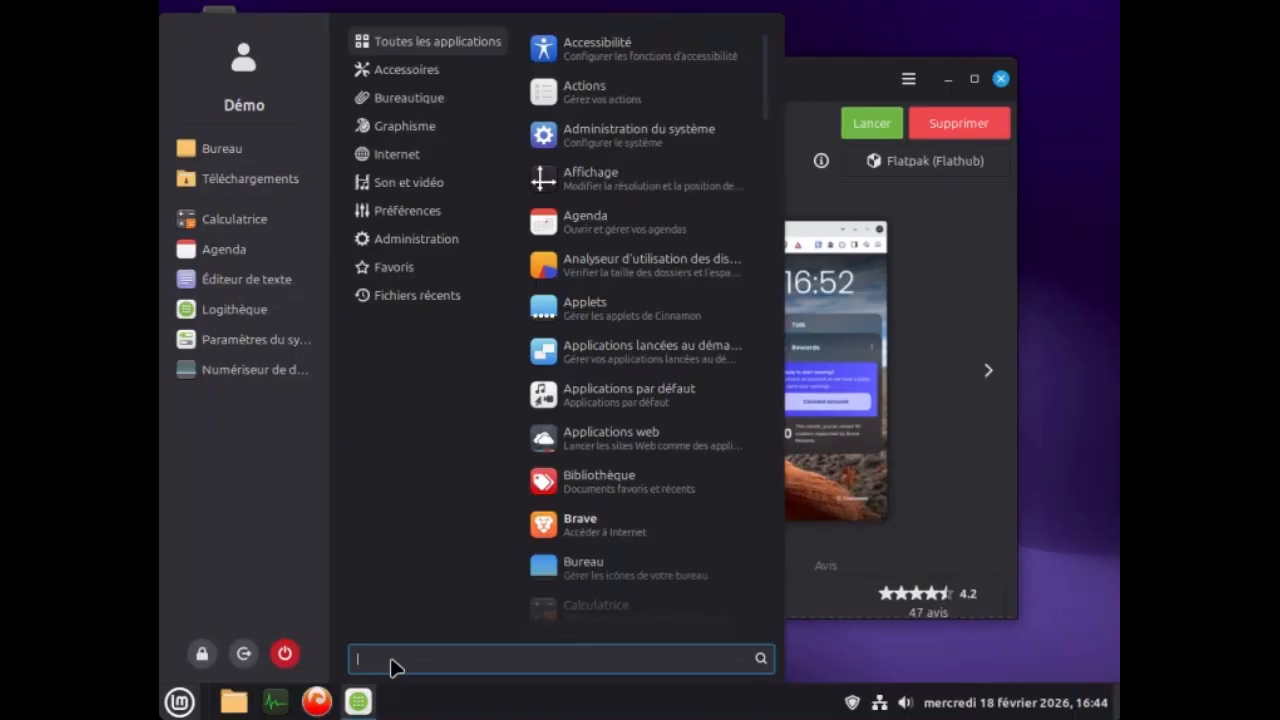
type("bra")
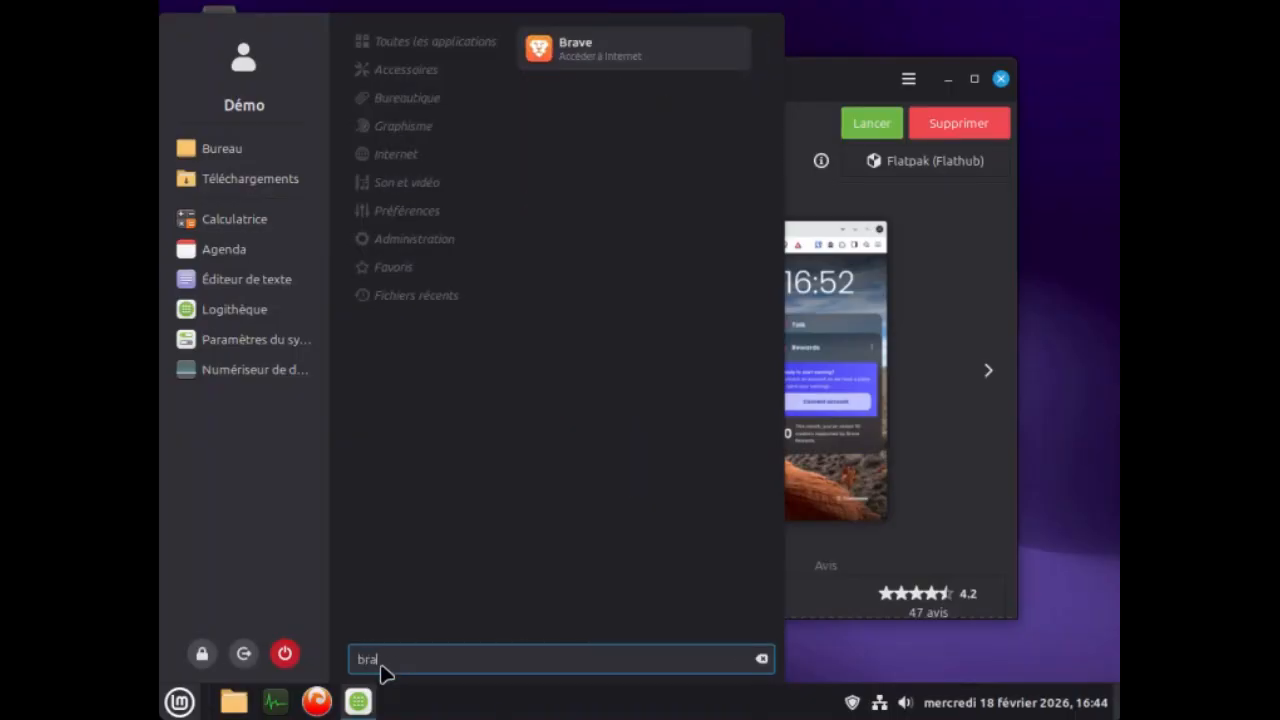
right_click(576, 44)
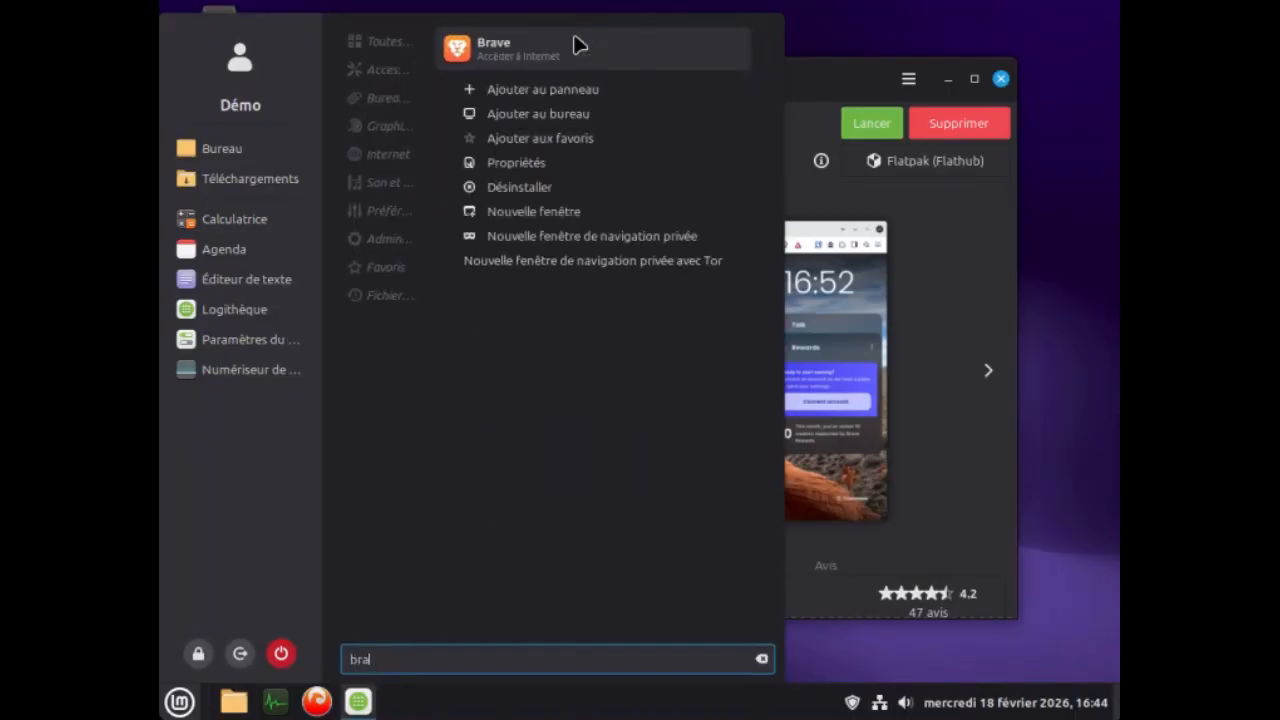
left_click(583, 92)
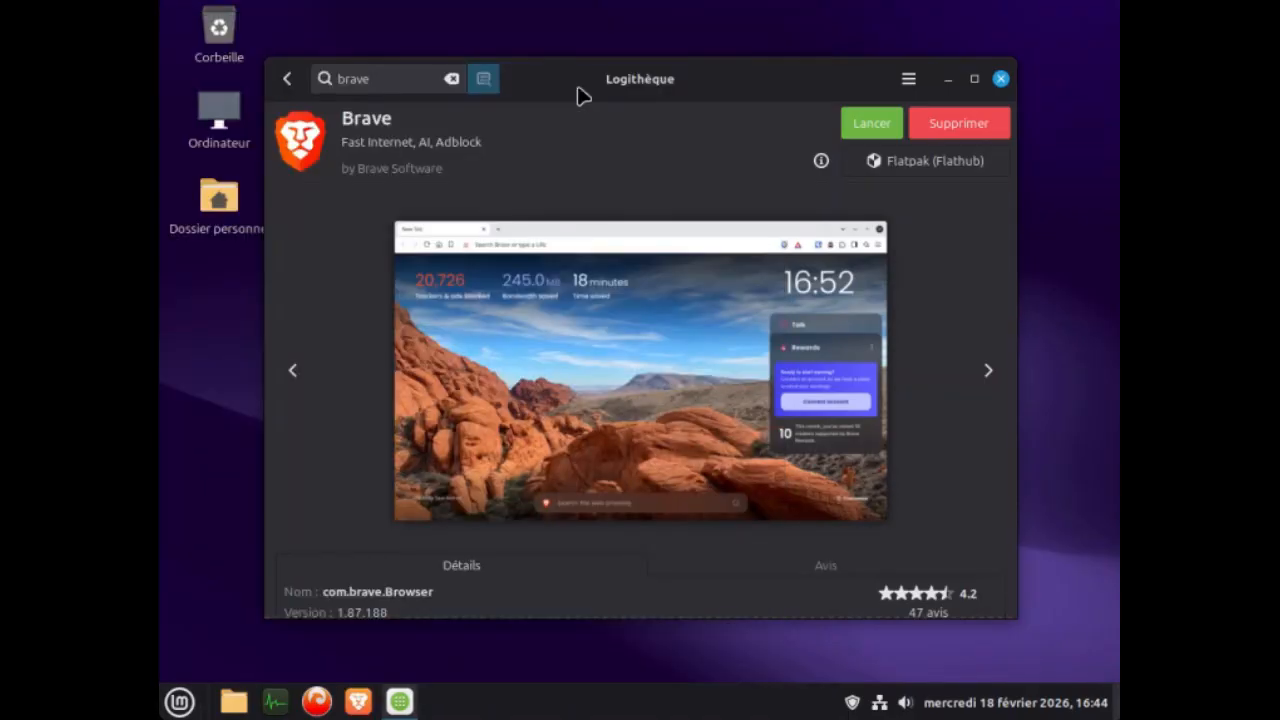
left_click(947, 80)
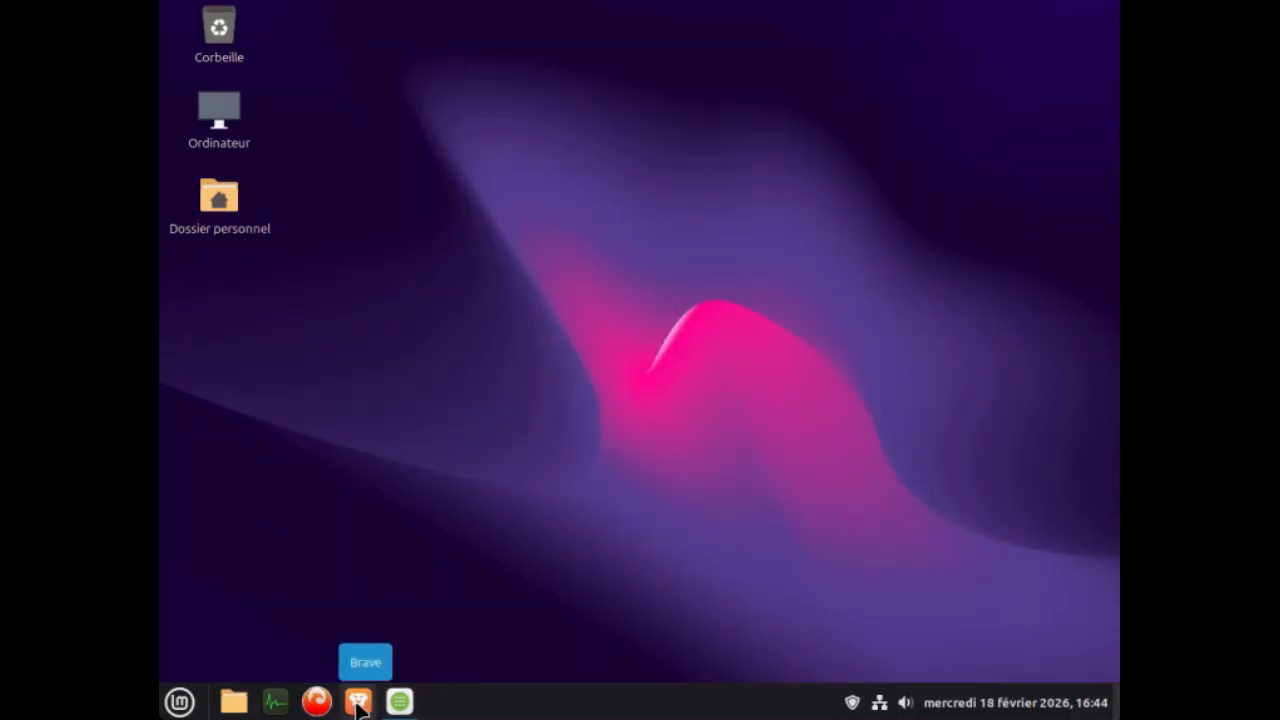
Launch Brave and set the password of the new default keyring, entering it in both password fields.
left_click(358, 703)
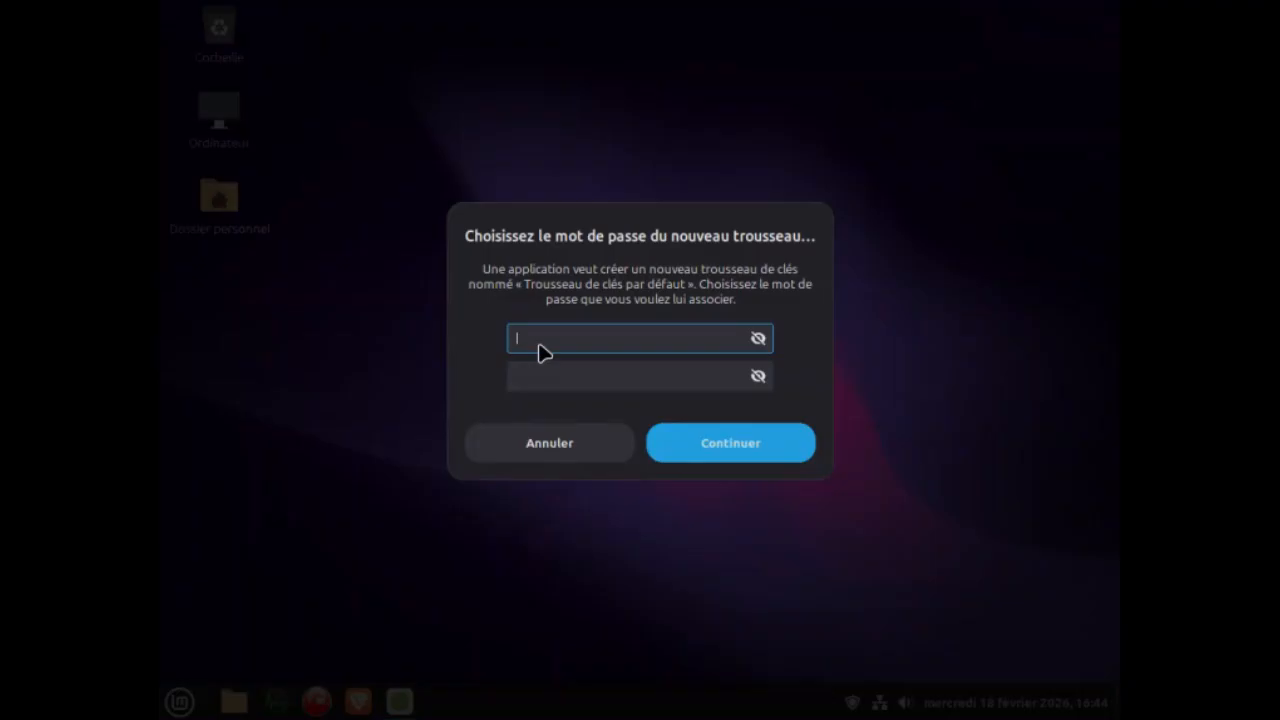
left_click(575, 386)
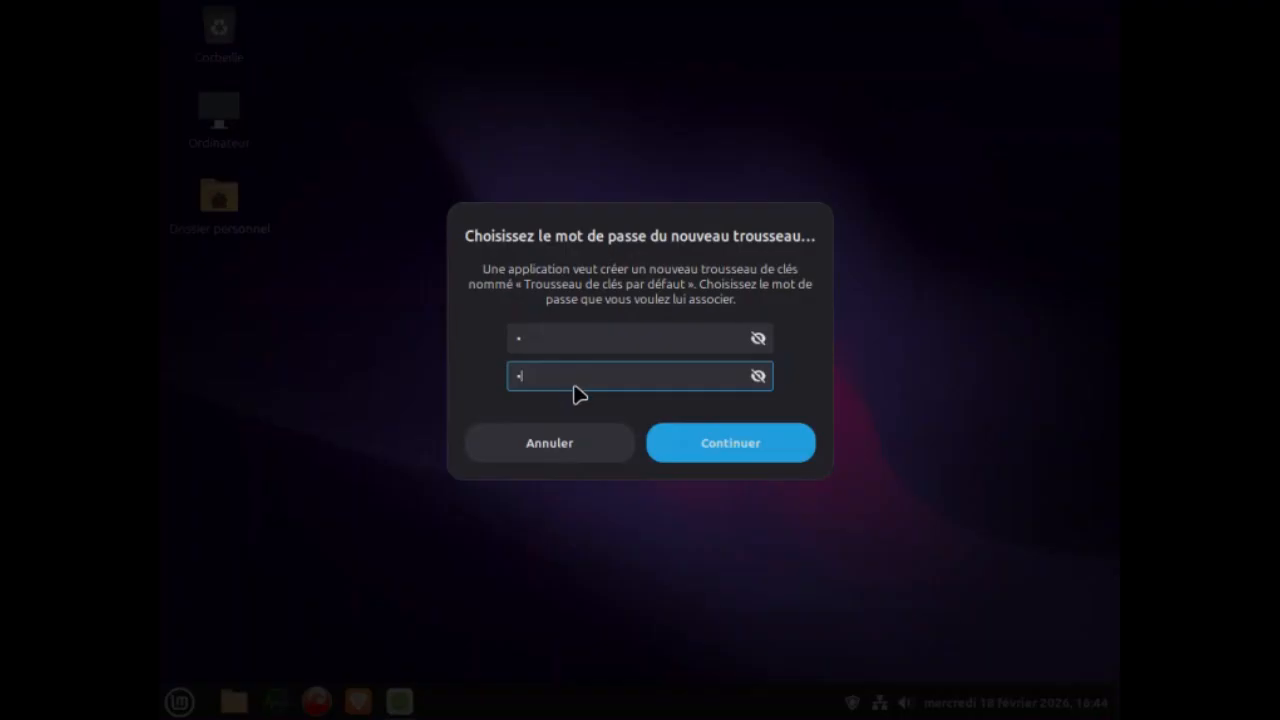
left_click(713, 440)
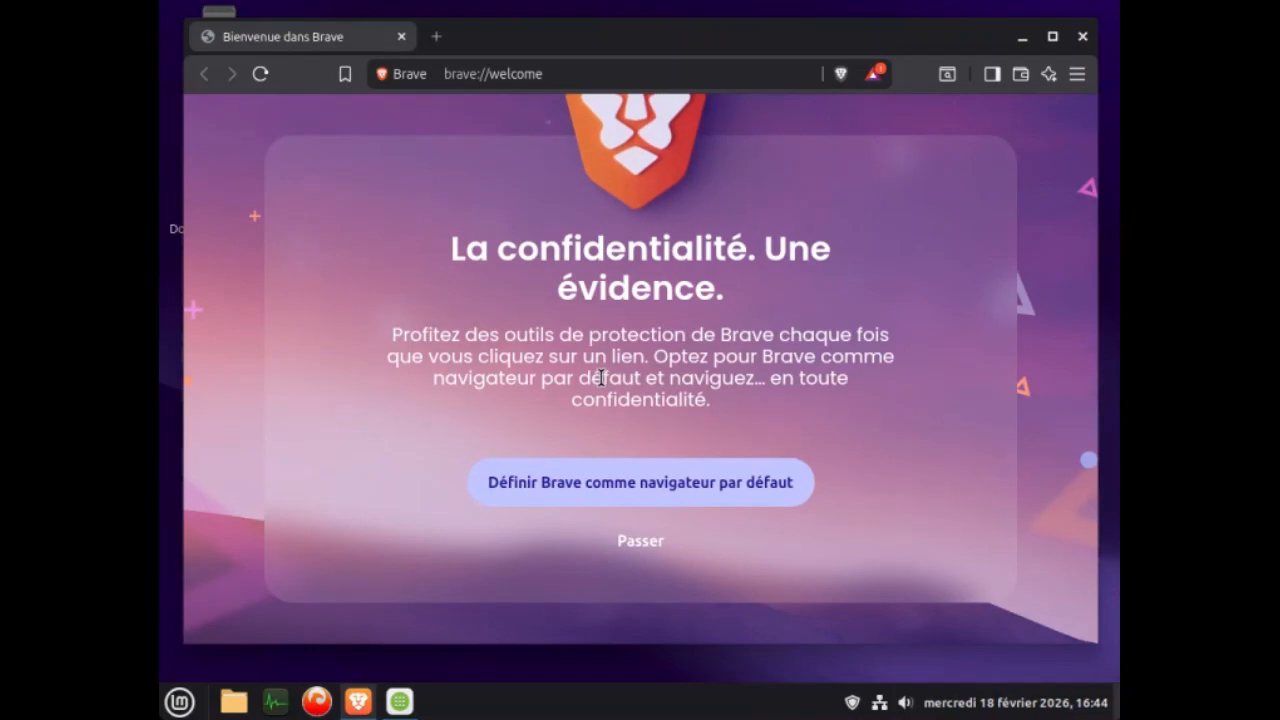
Complete Brave's welcome setup, making it the default browser, skipping the settings import and agreeing to contribute to the Web Discovery project.
left_click(612, 490)
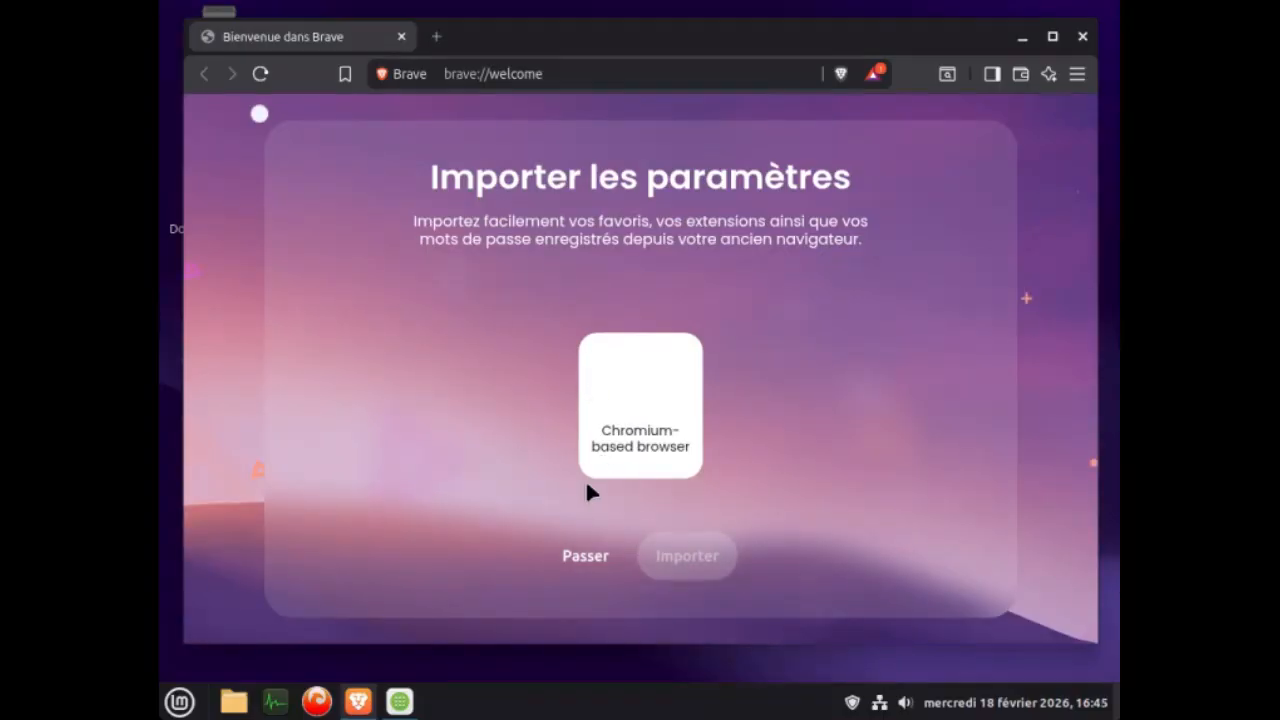
left_click(583, 557)
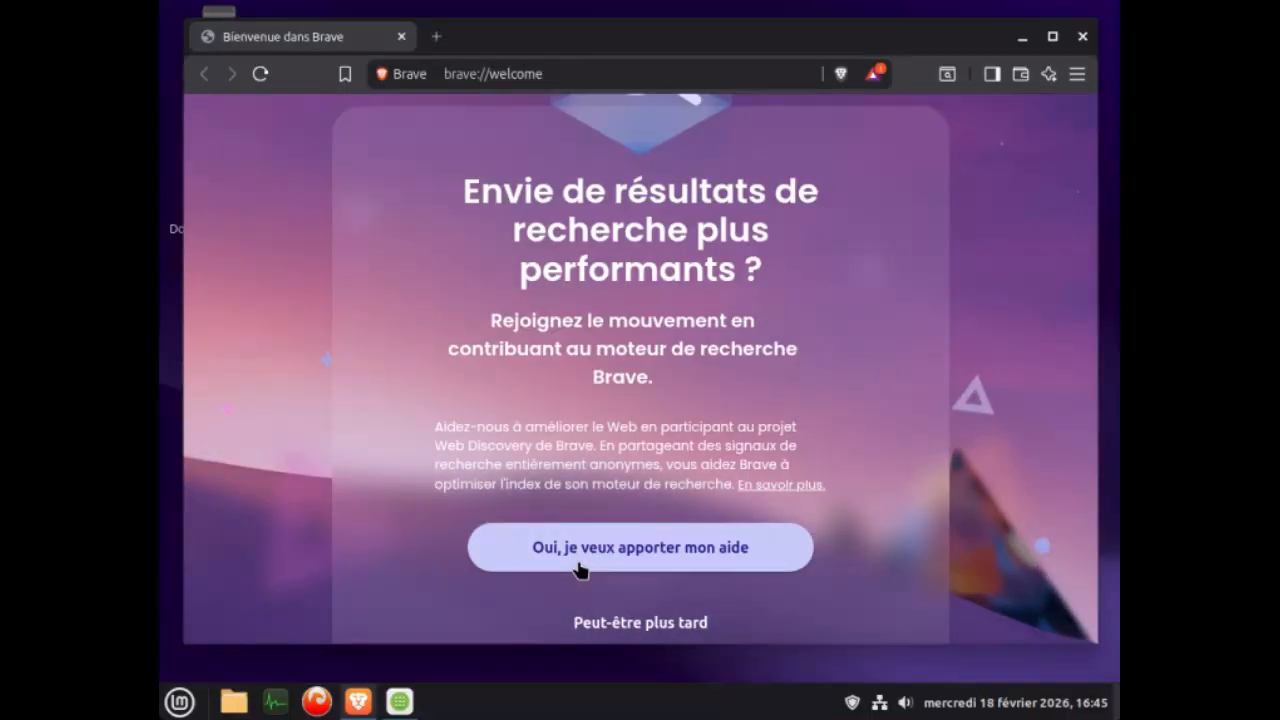
left_click(605, 548)
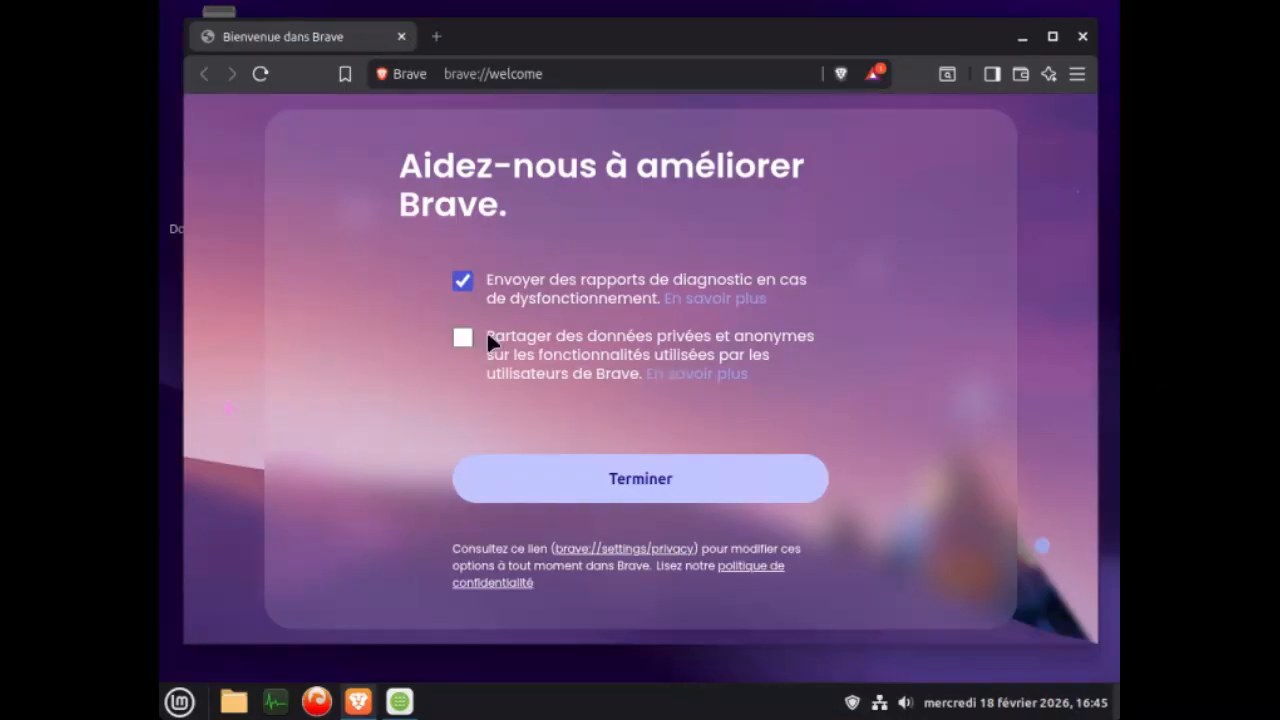
left_click(637, 488)
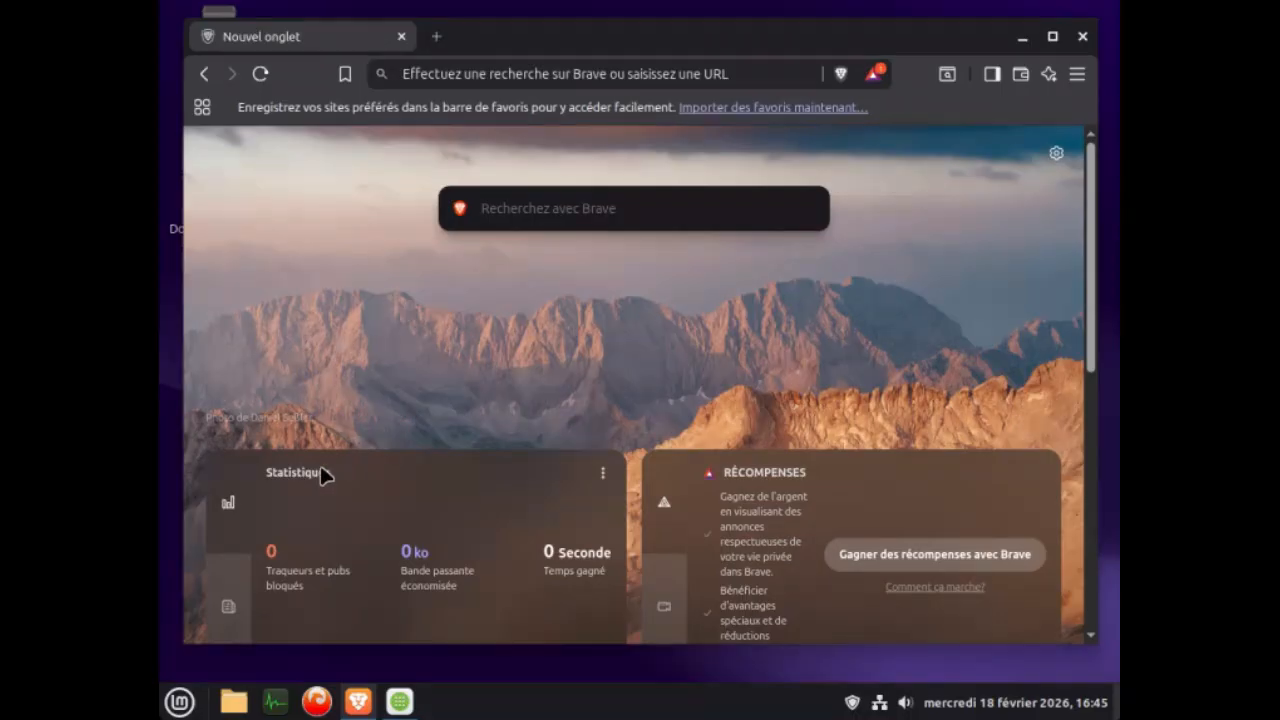
Hide the Statistiques and Actualités modules on Brave's new tab page.
left_click(603, 474)
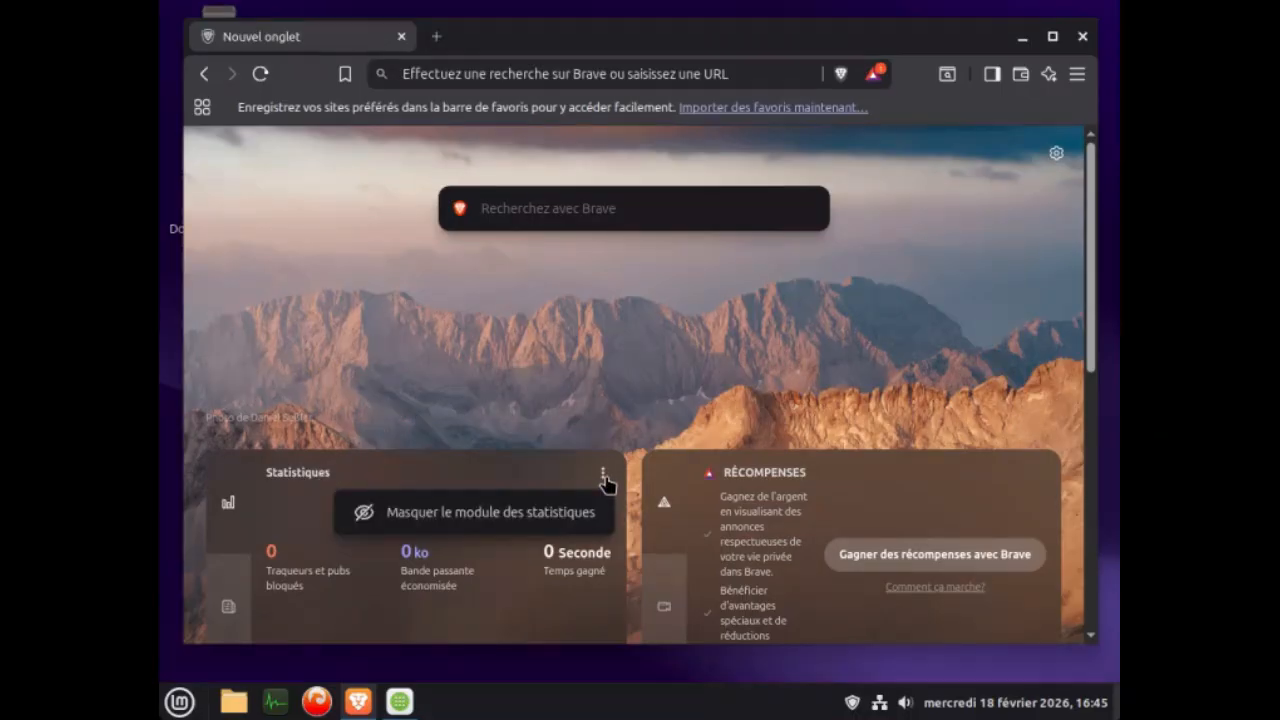
left_click(545, 525)
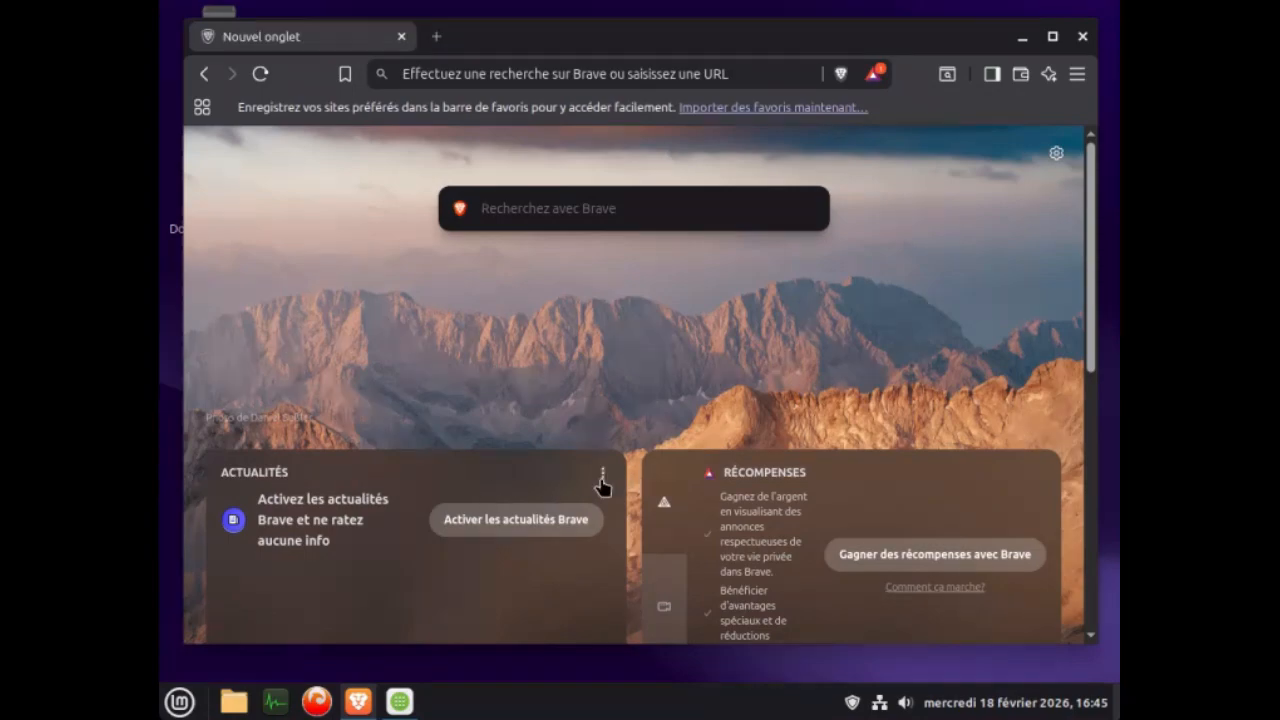
left_click(602, 485)
left_click(553, 515)
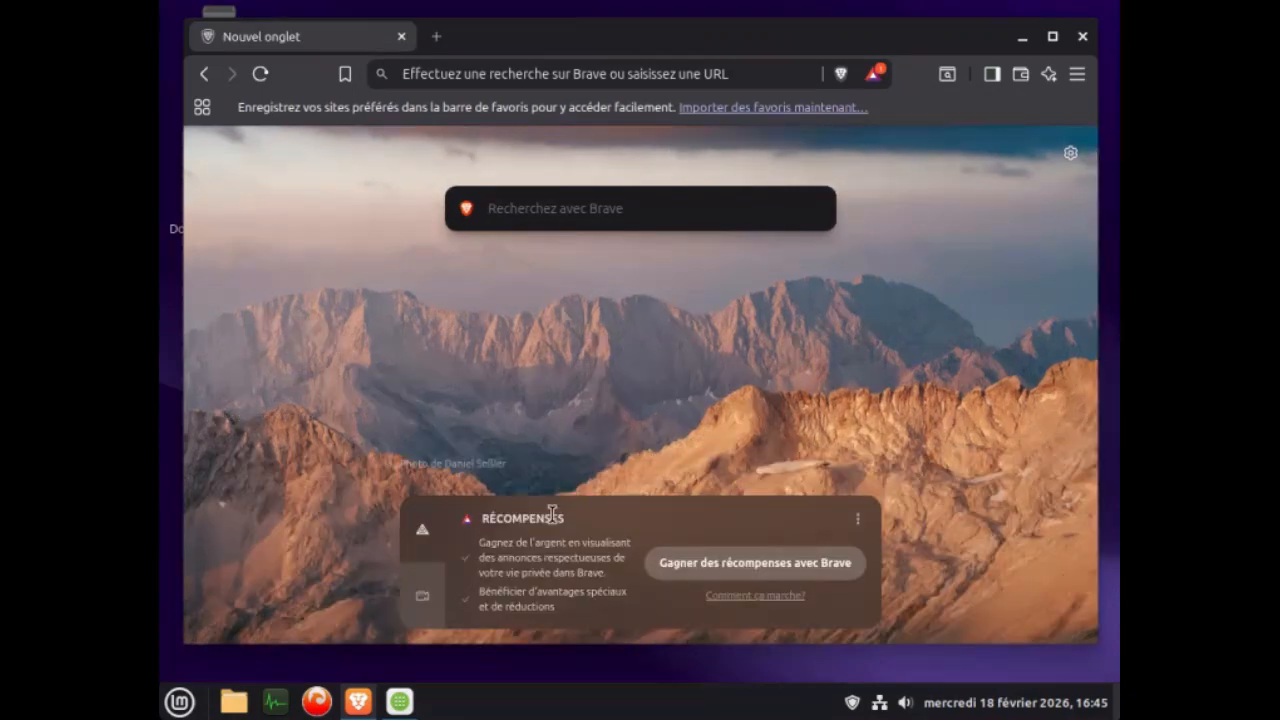
Hide the Récompenses and Appels modules on Brave's new tab page.
left_click(857, 521)
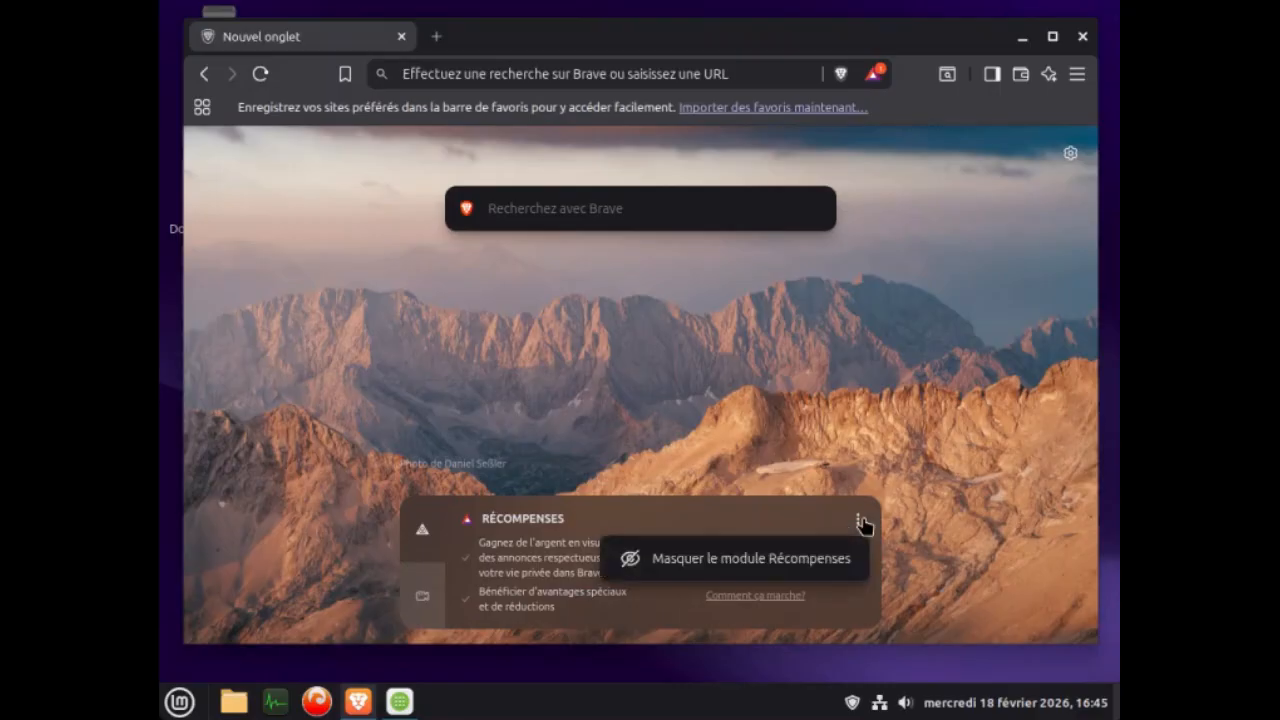
left_click(767, 562)
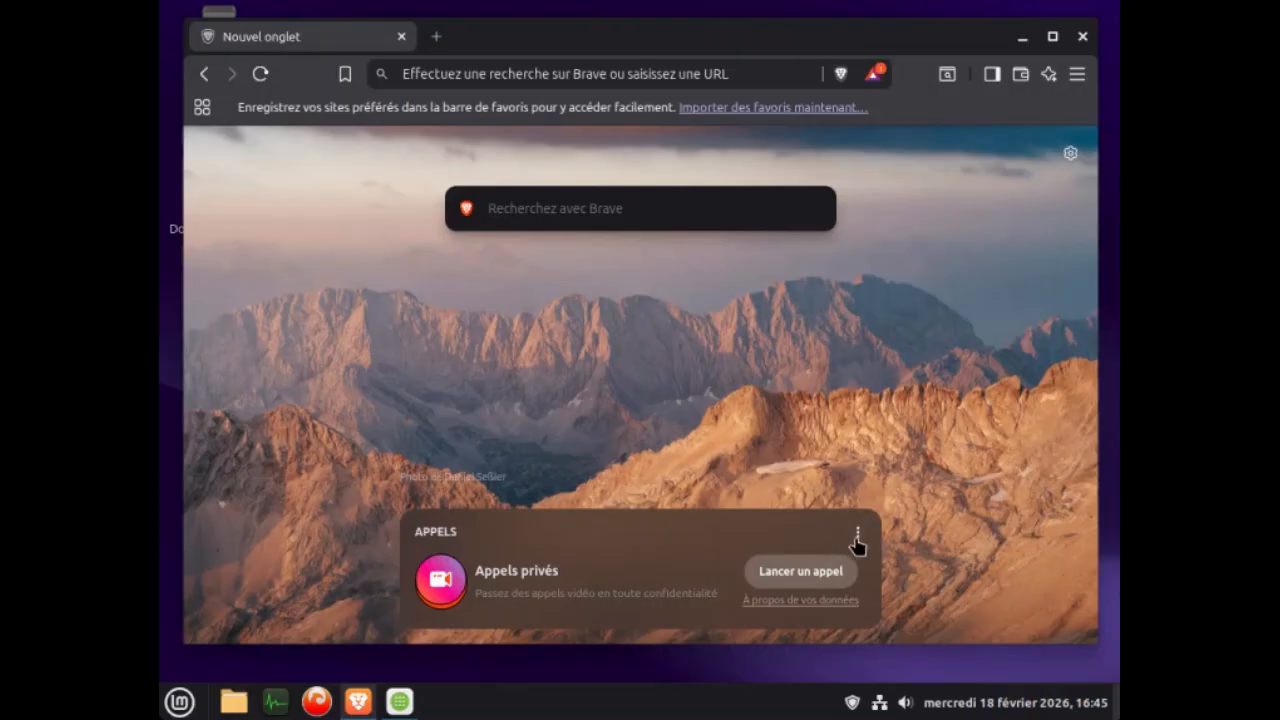
left_click(856, 533)
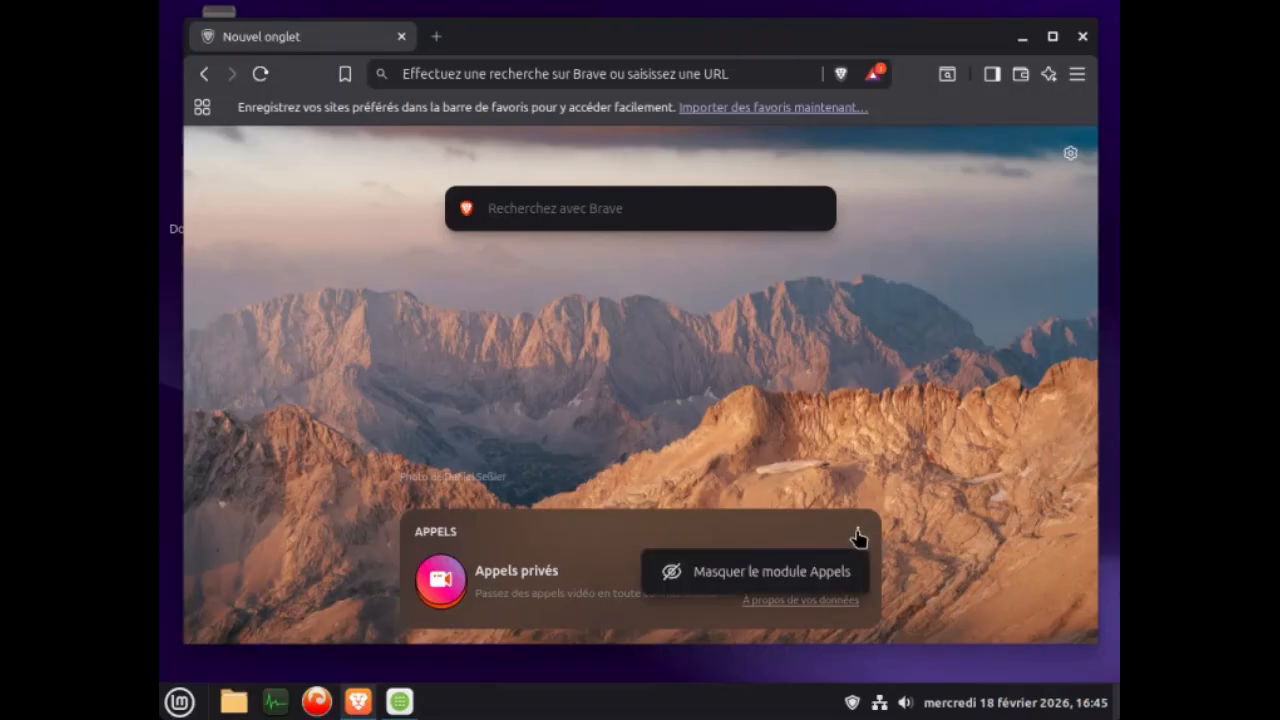
left_click(790, 590)
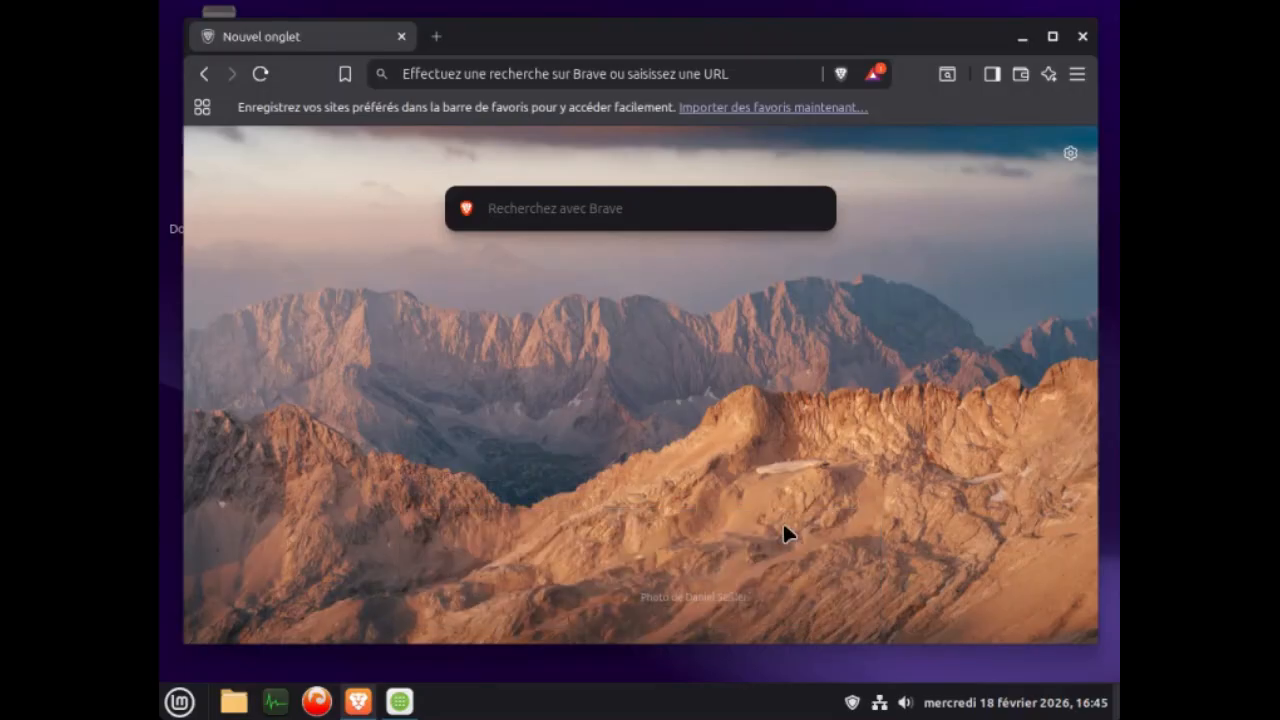
Customise the new tab page by turning off its ads and showing the clock, then close the customisation dialog.
left_click(1070, 154)
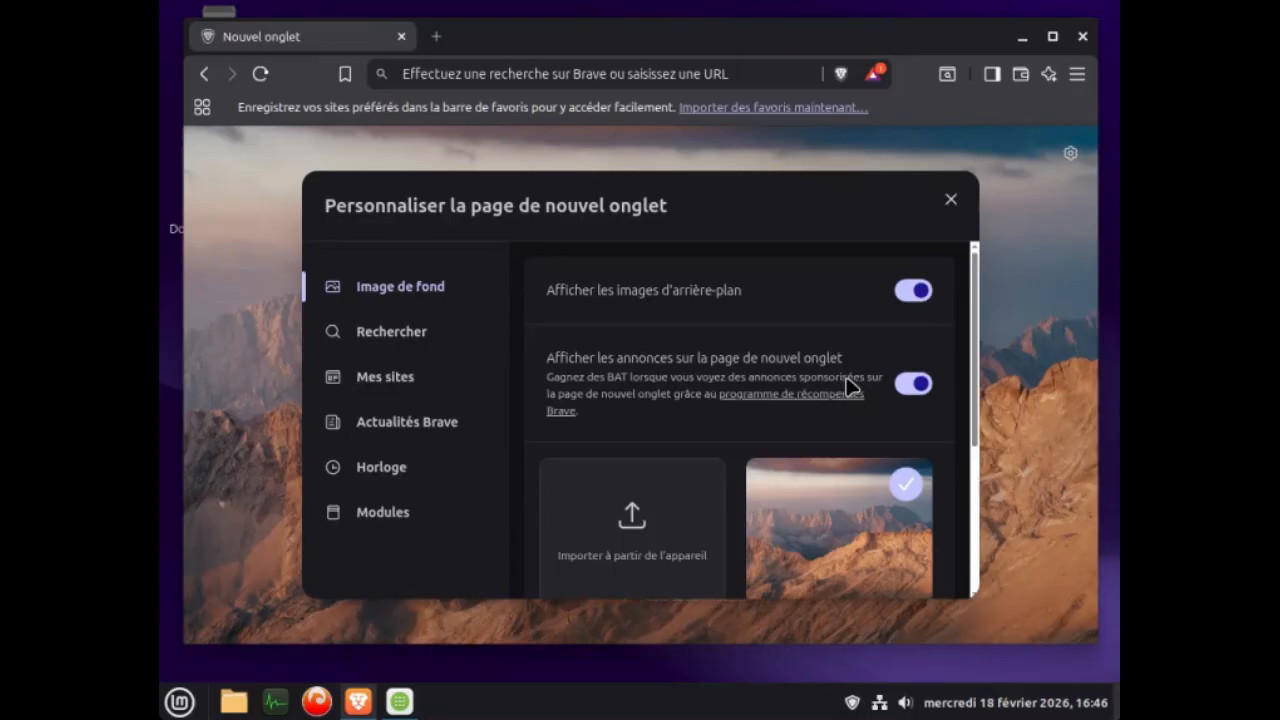
left_click(906, 392)
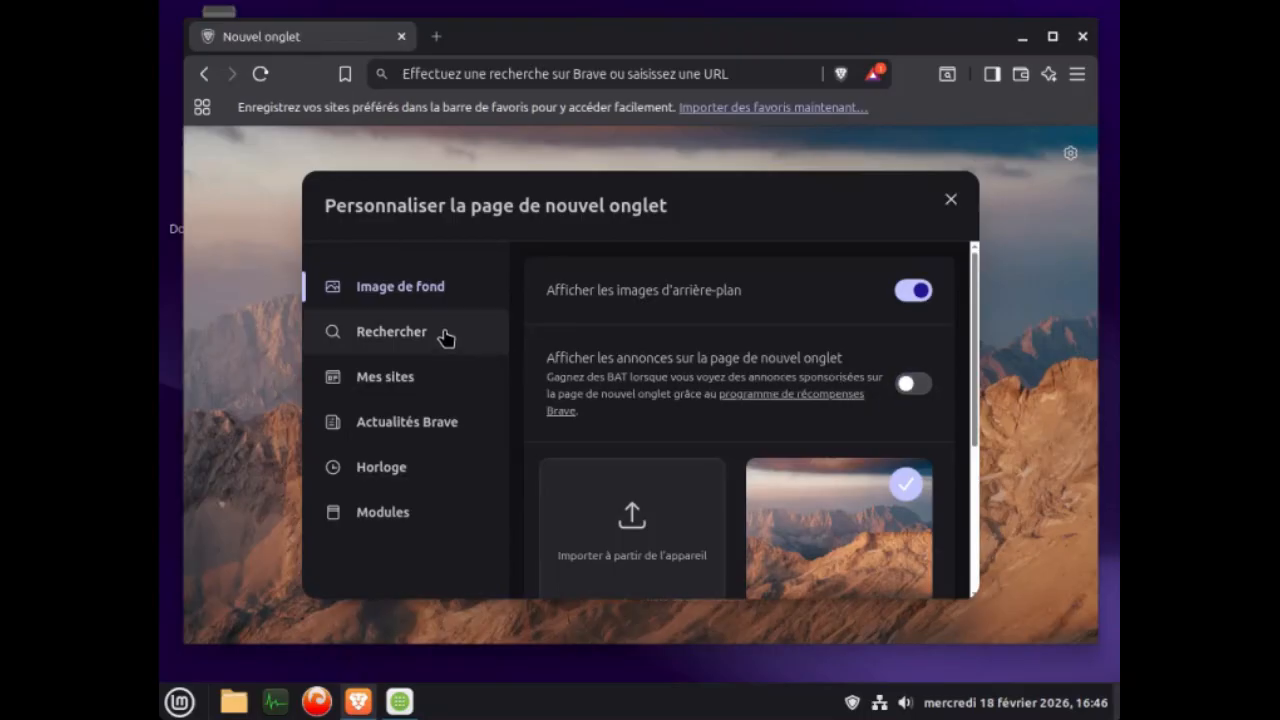
left_click(425, 432)
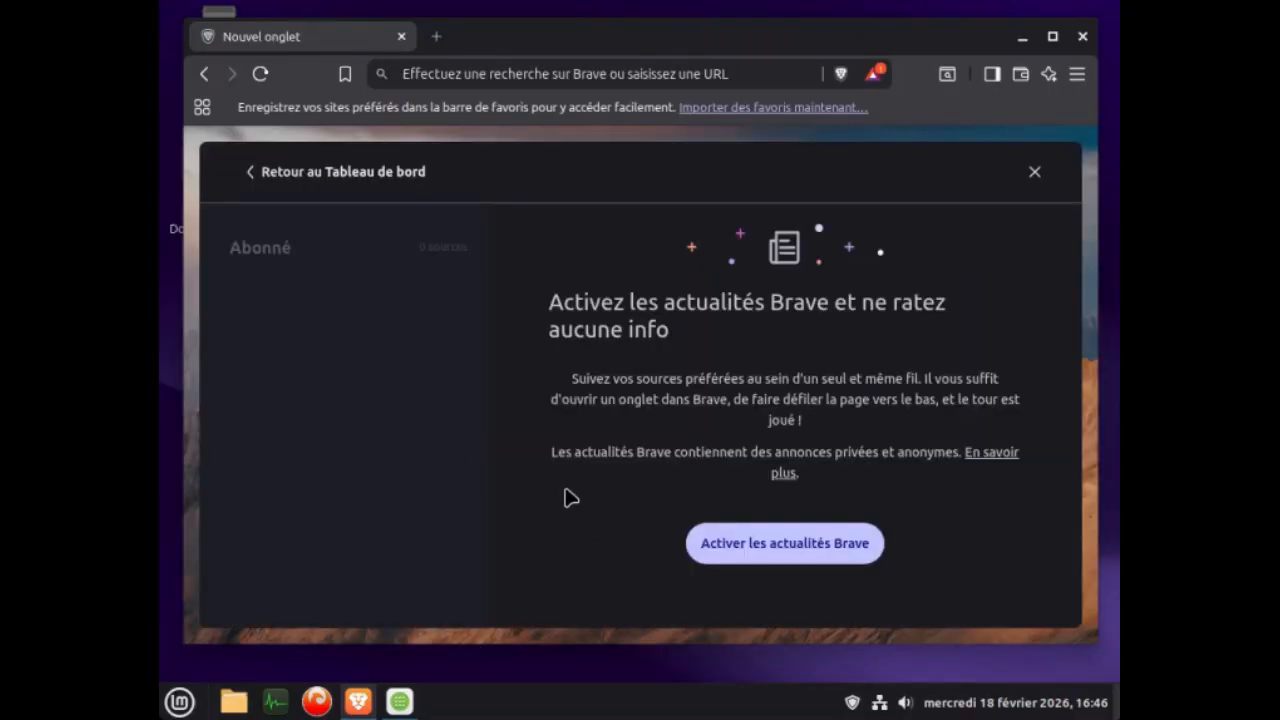
left_click(251, 172)
left_click(387, 476)
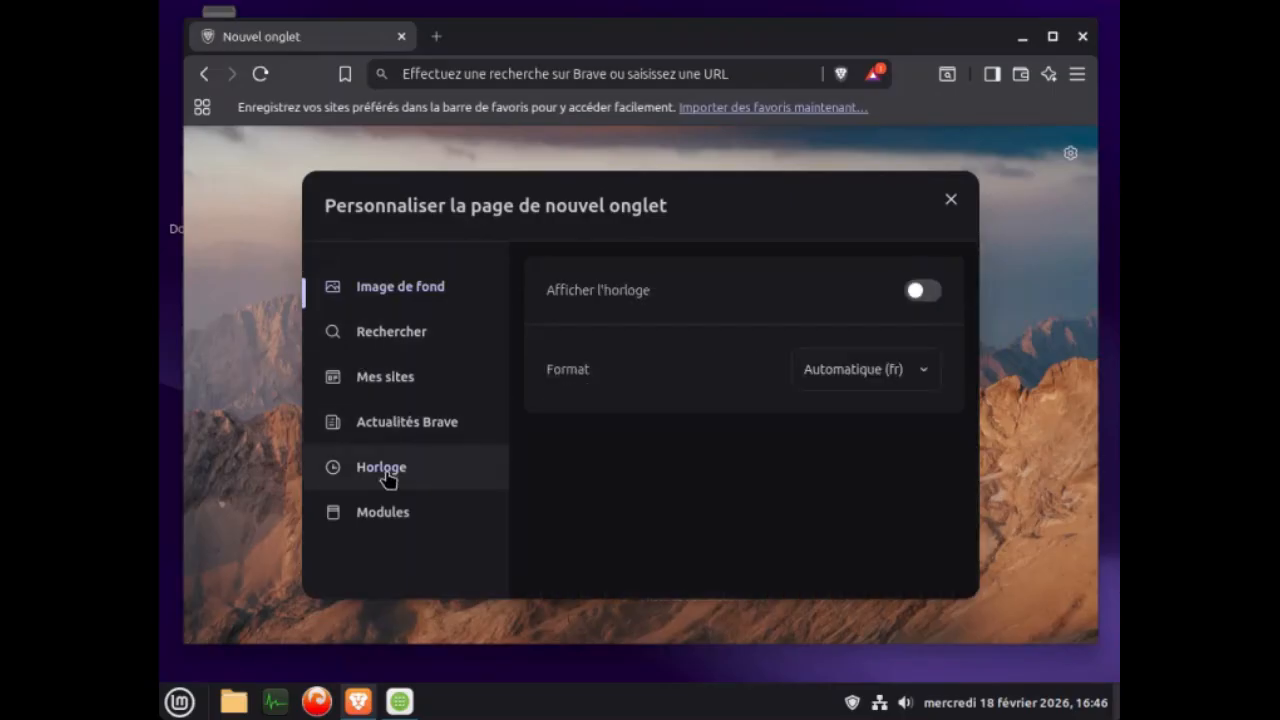
left_click(924, 293)
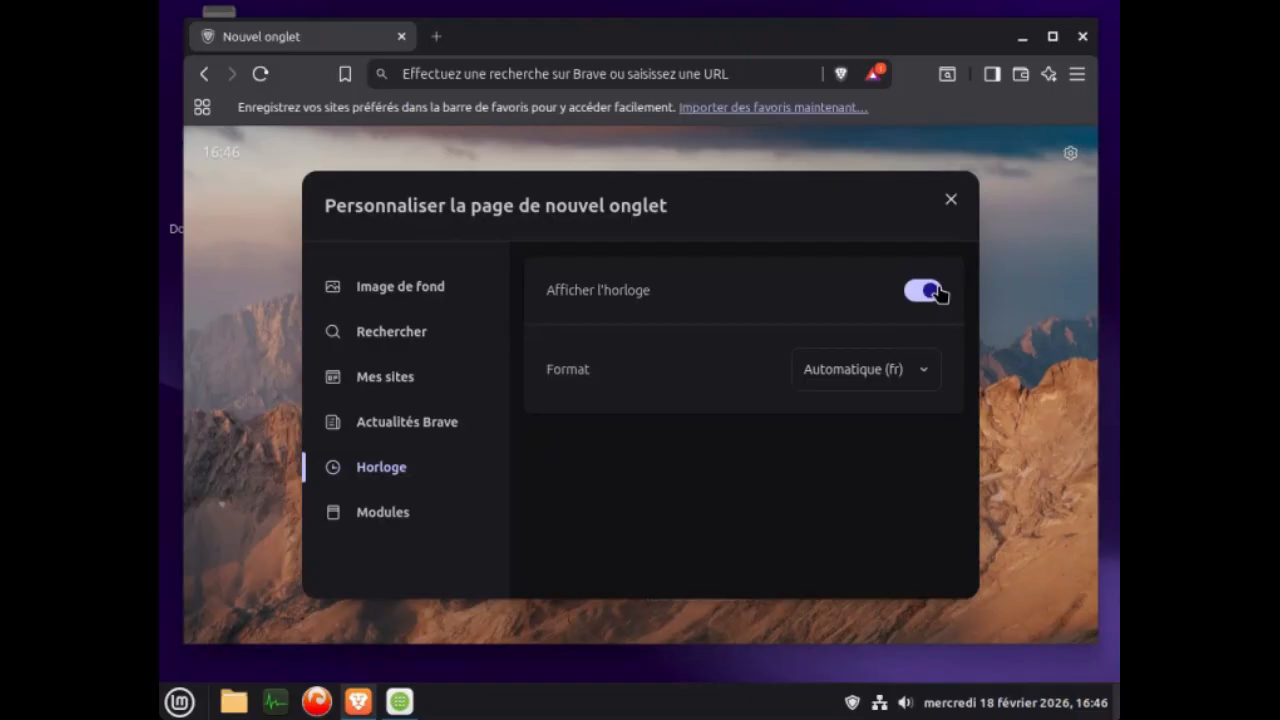
left_click(950, 201)
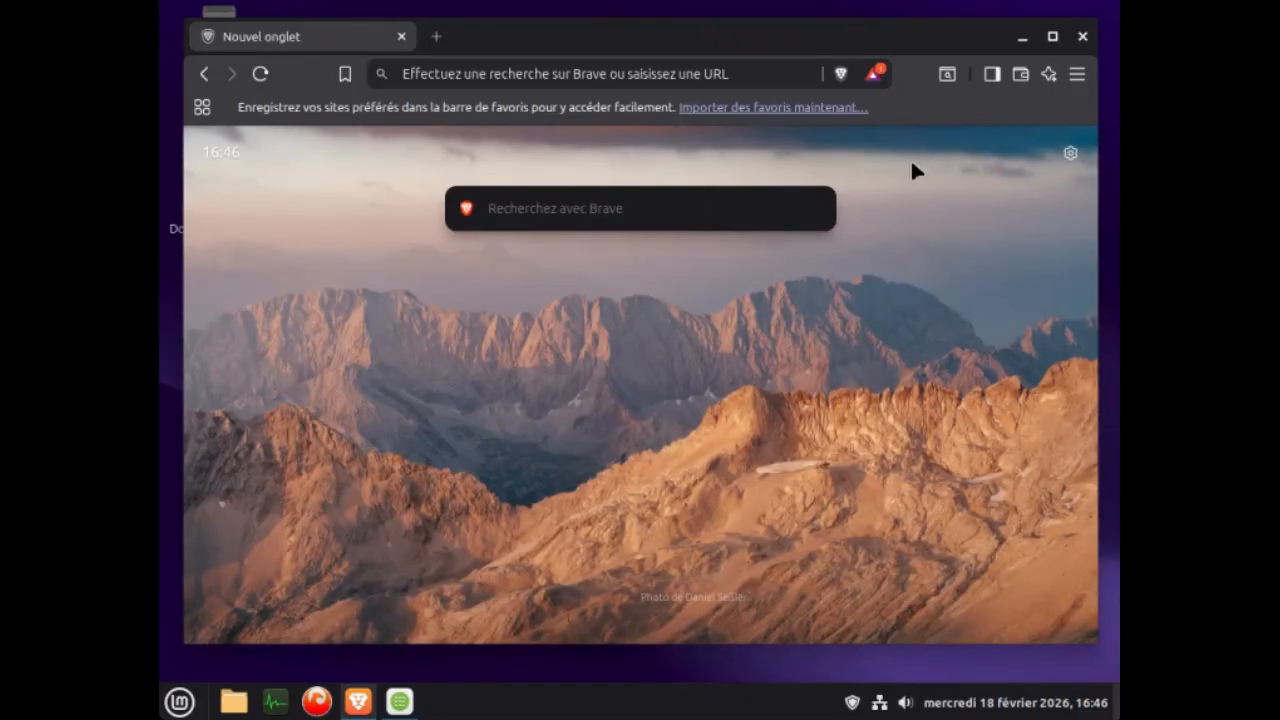
Turn off the search engine widget on the new tab page and close the customisation dialog.
left_click(1068, 151)
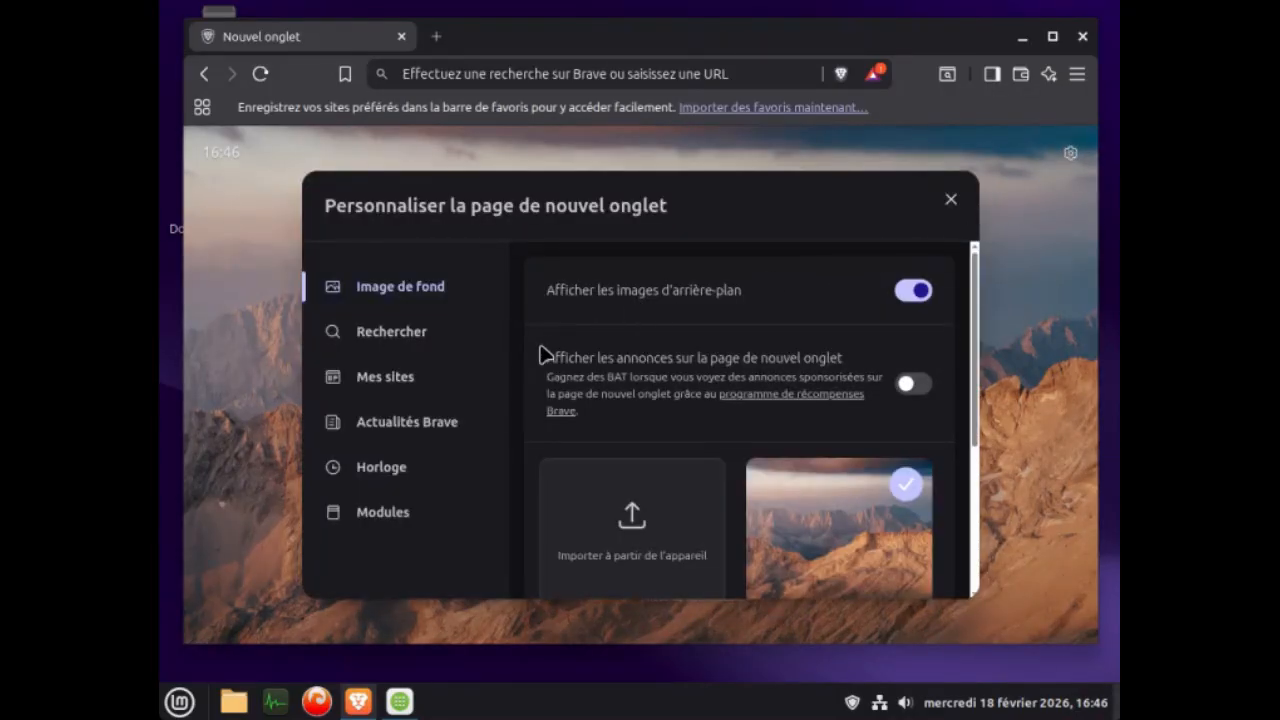
left_click(408, 331)
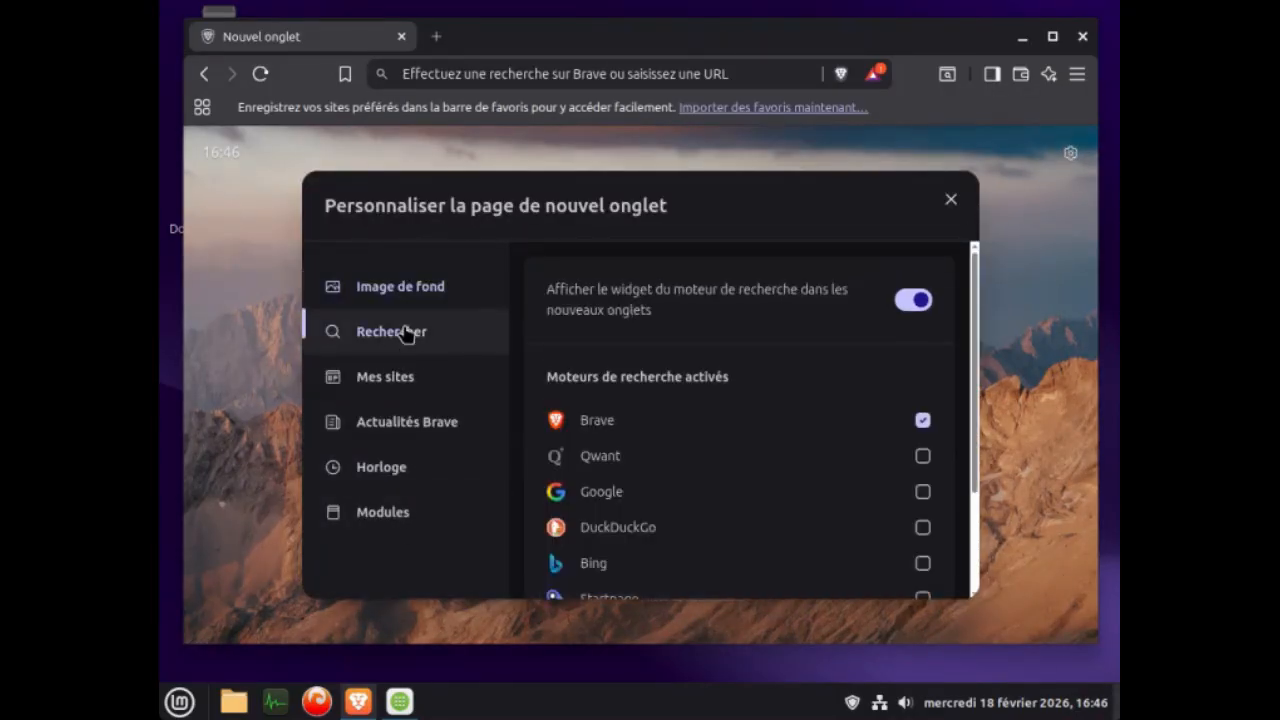
left_click(906, 306)
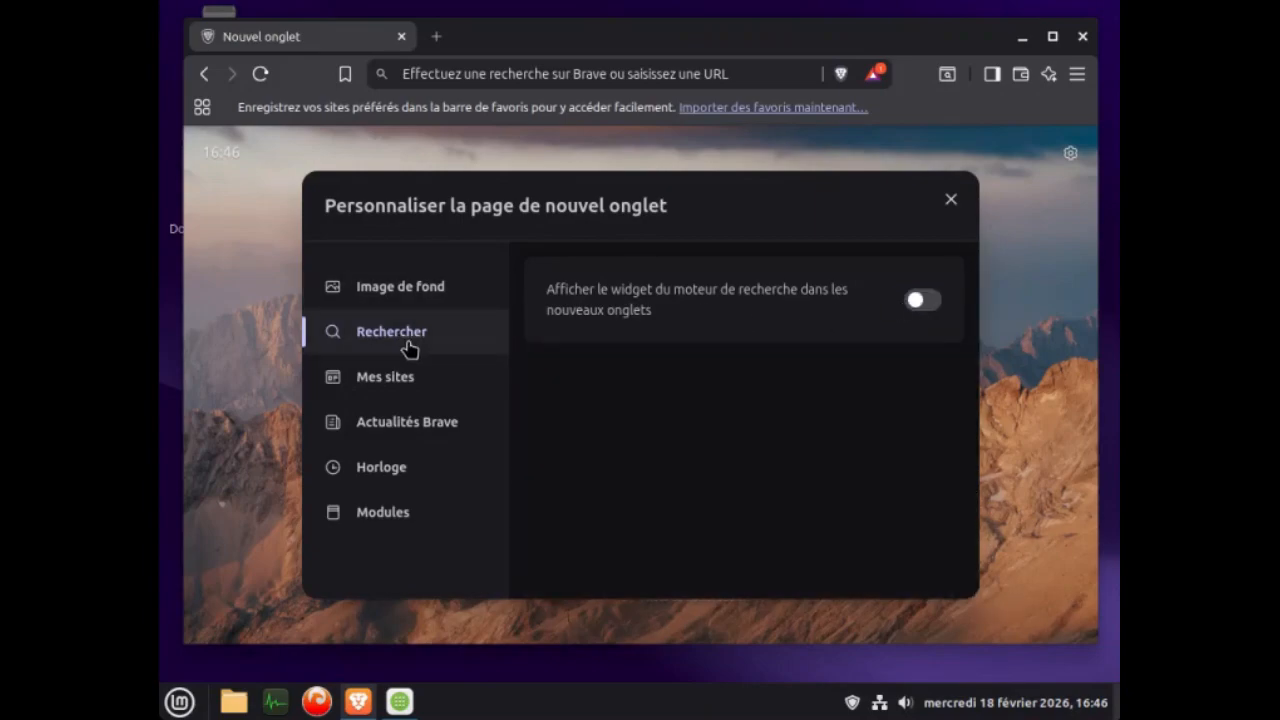
left_click(389, 481)
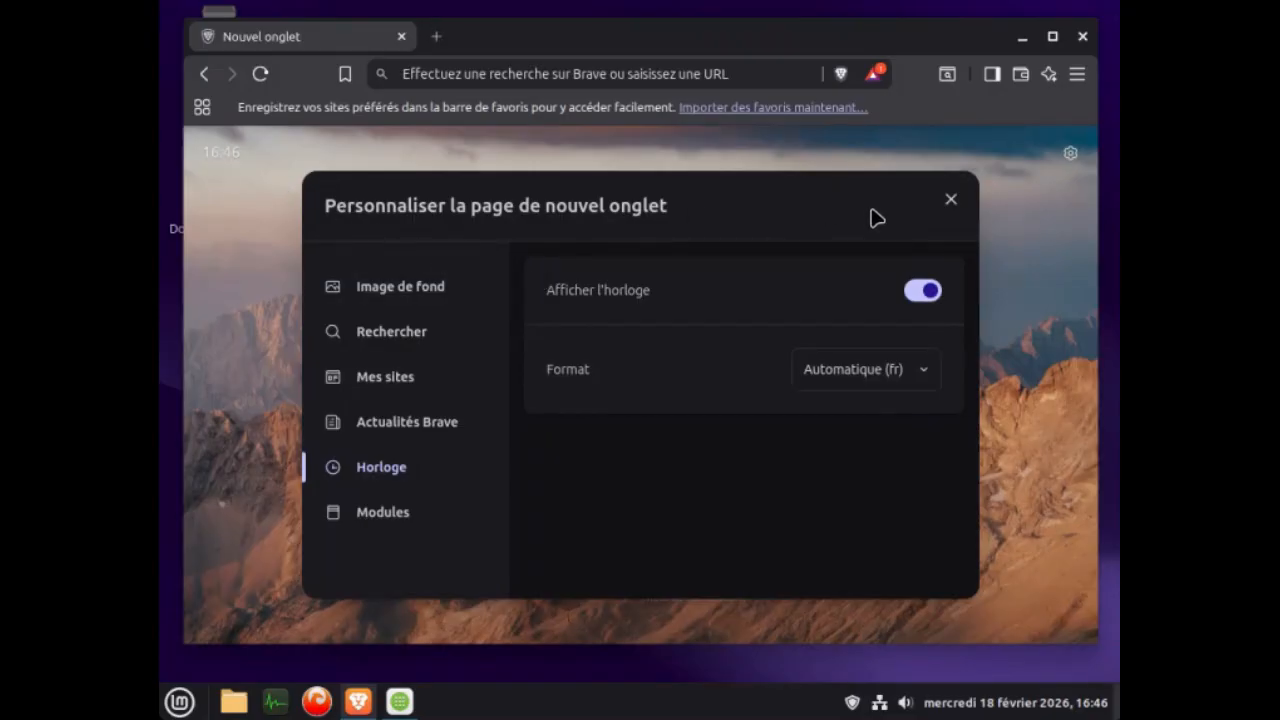
left_click(951, 201)
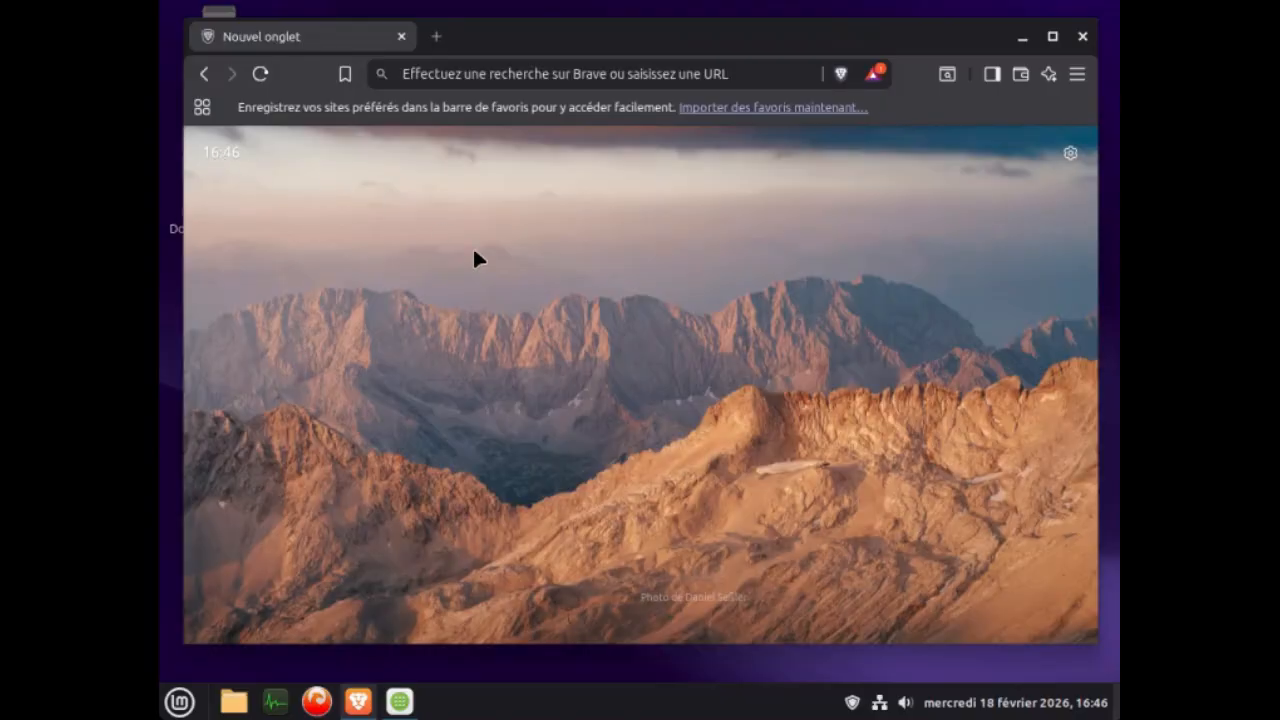
Open Brave's settings and review the Premiers pas and Nouvel onglet options.
left_click(1077, 75)
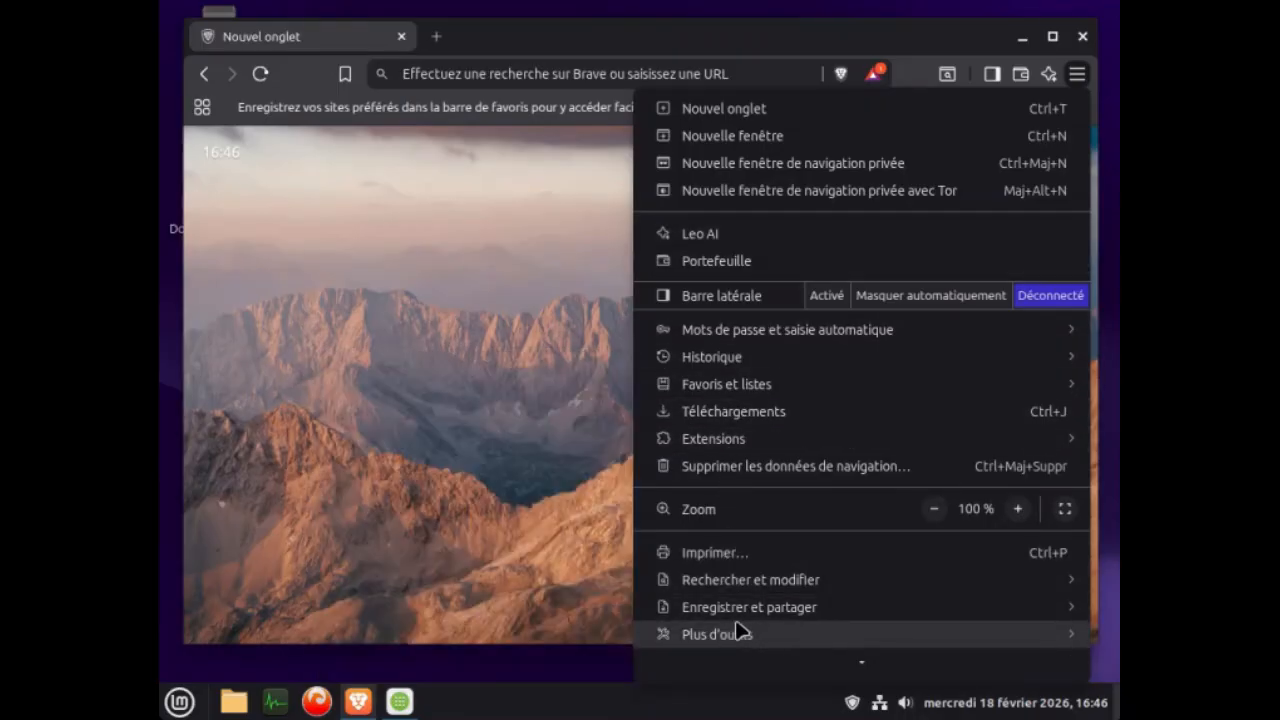
mouse_move(746, 610)
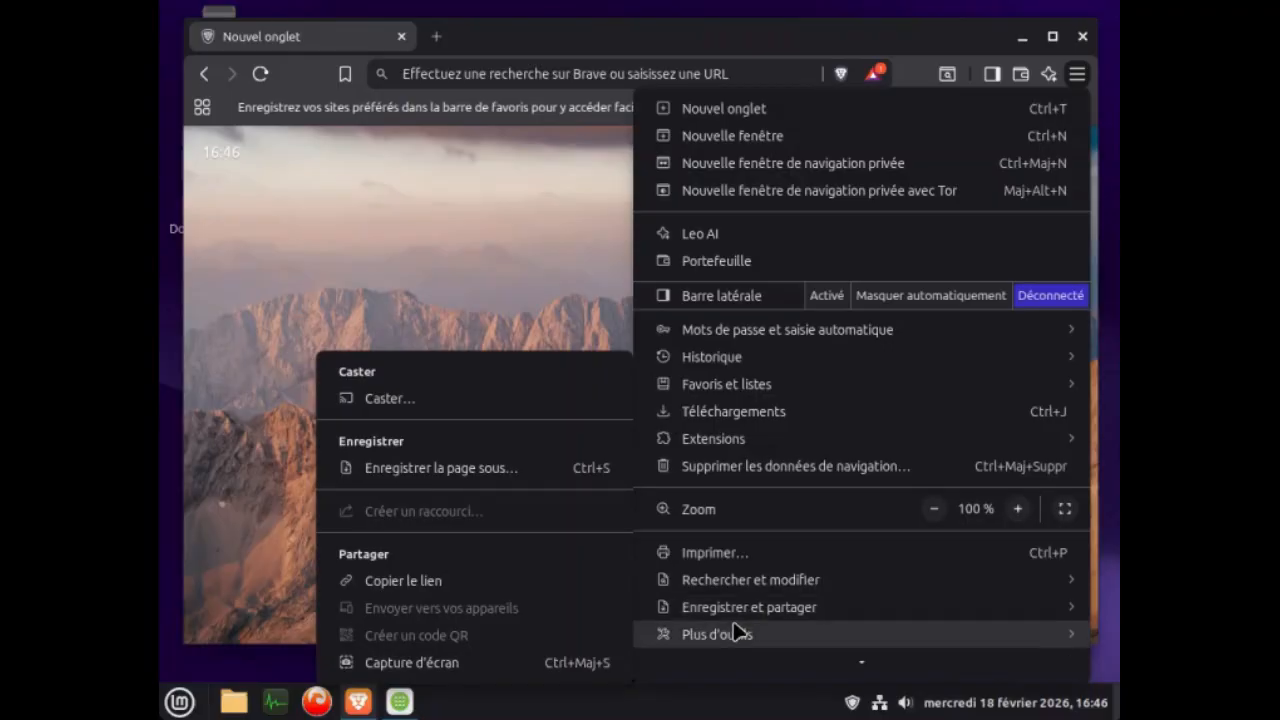
mouse_move(771, 663)
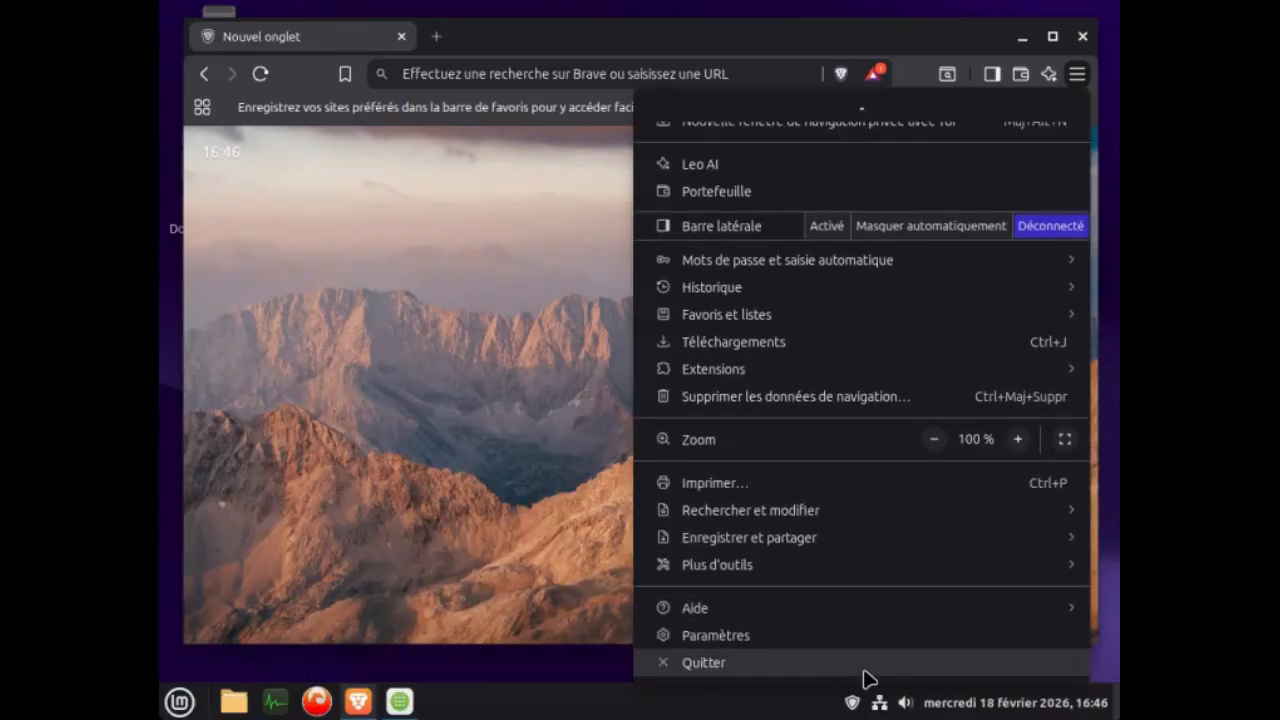
left_click(763, 635)
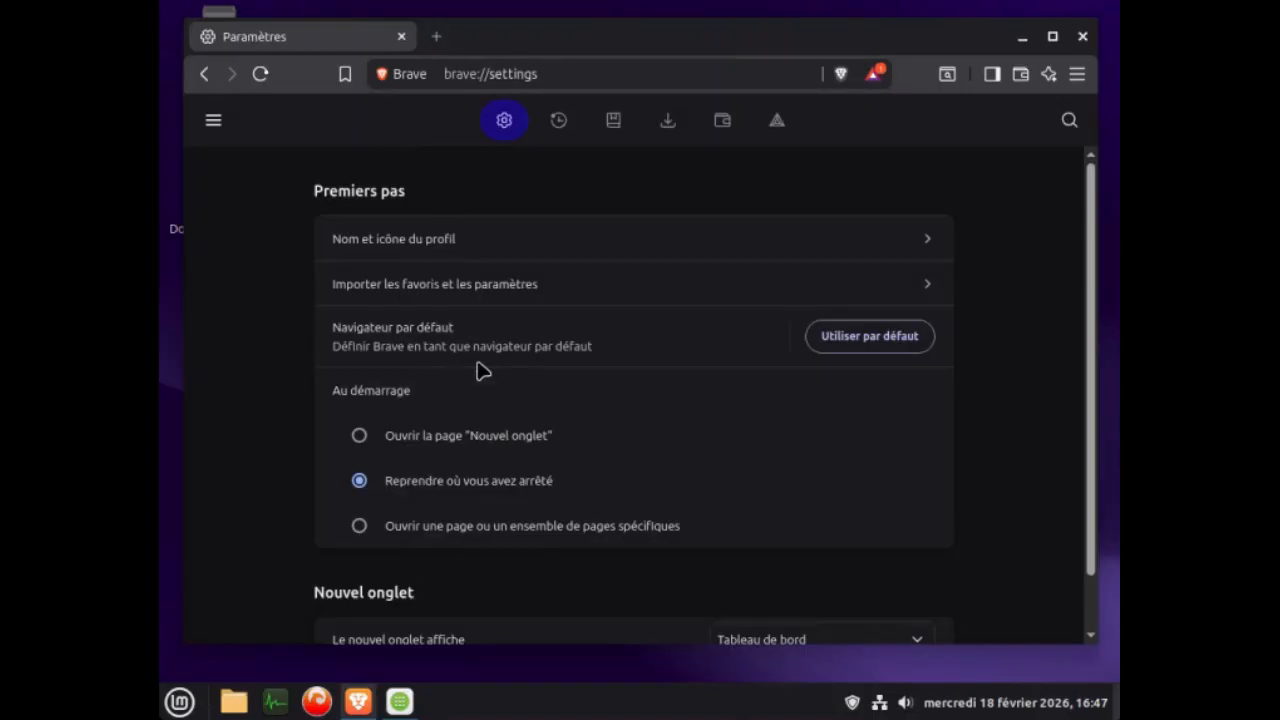
scroll(712, 286, "down", 1)
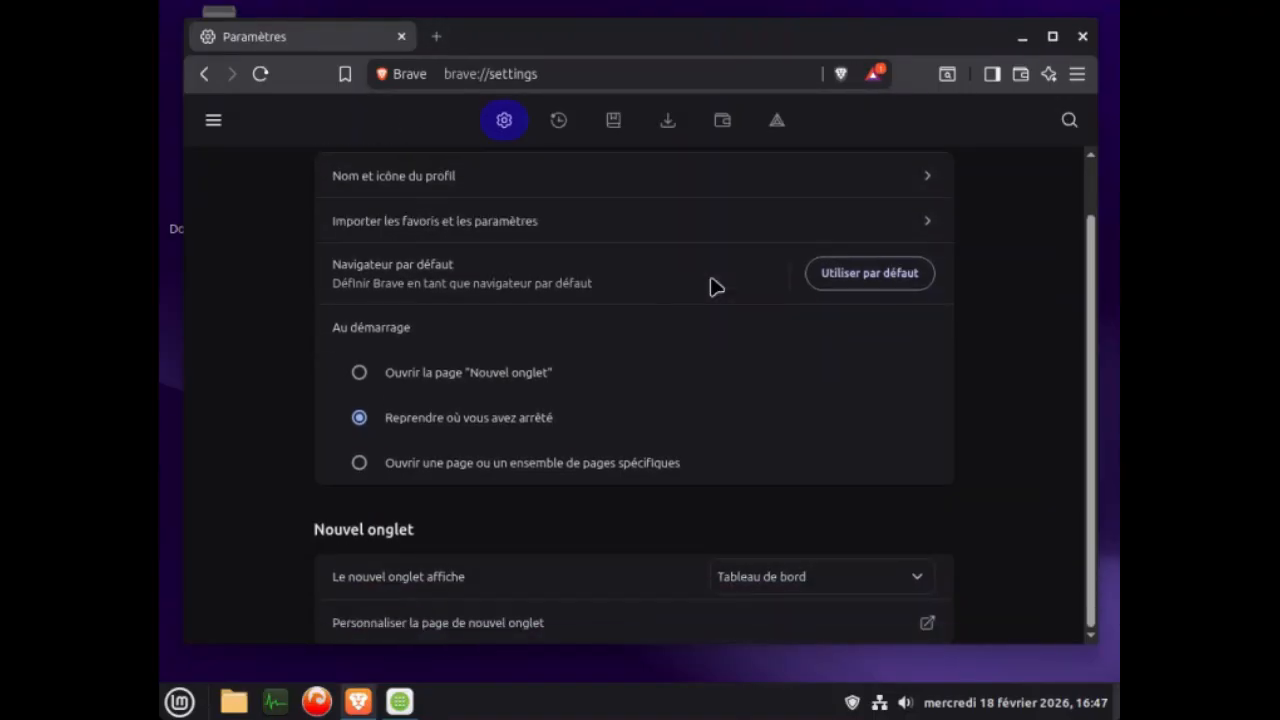
scroll(713, 289, "up", 1)
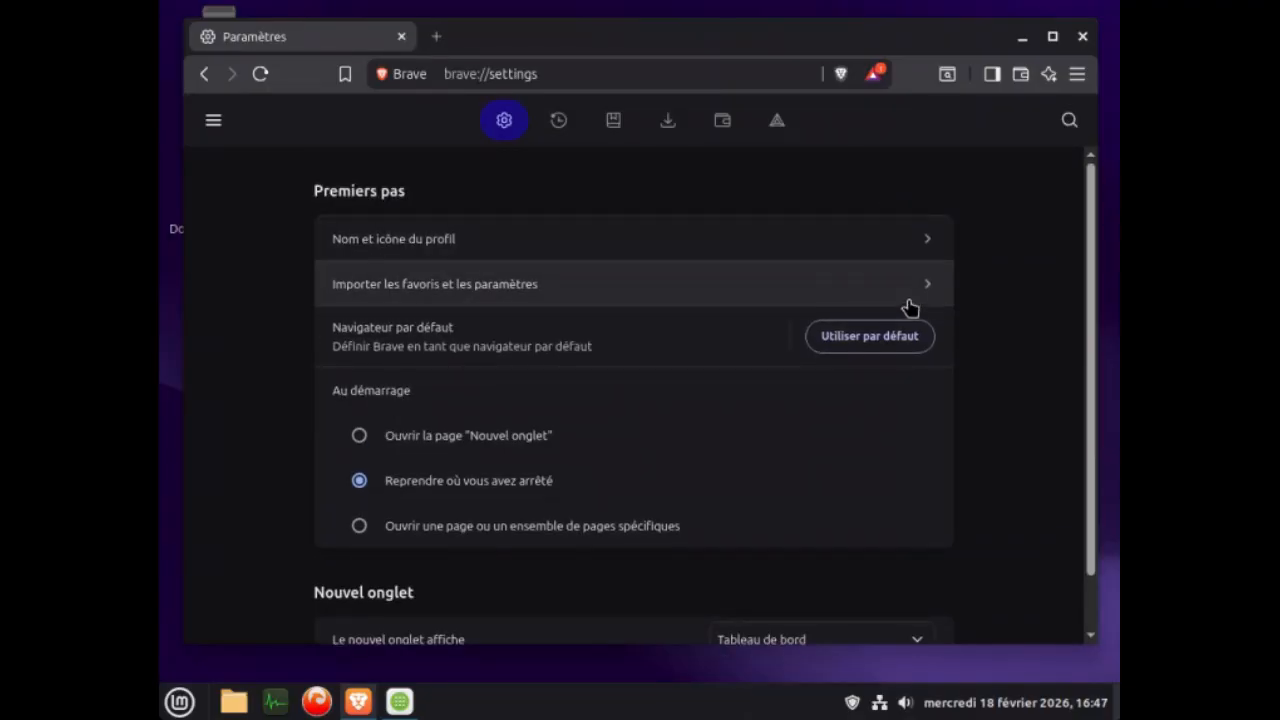
scroll(910, 307, "down", 1)
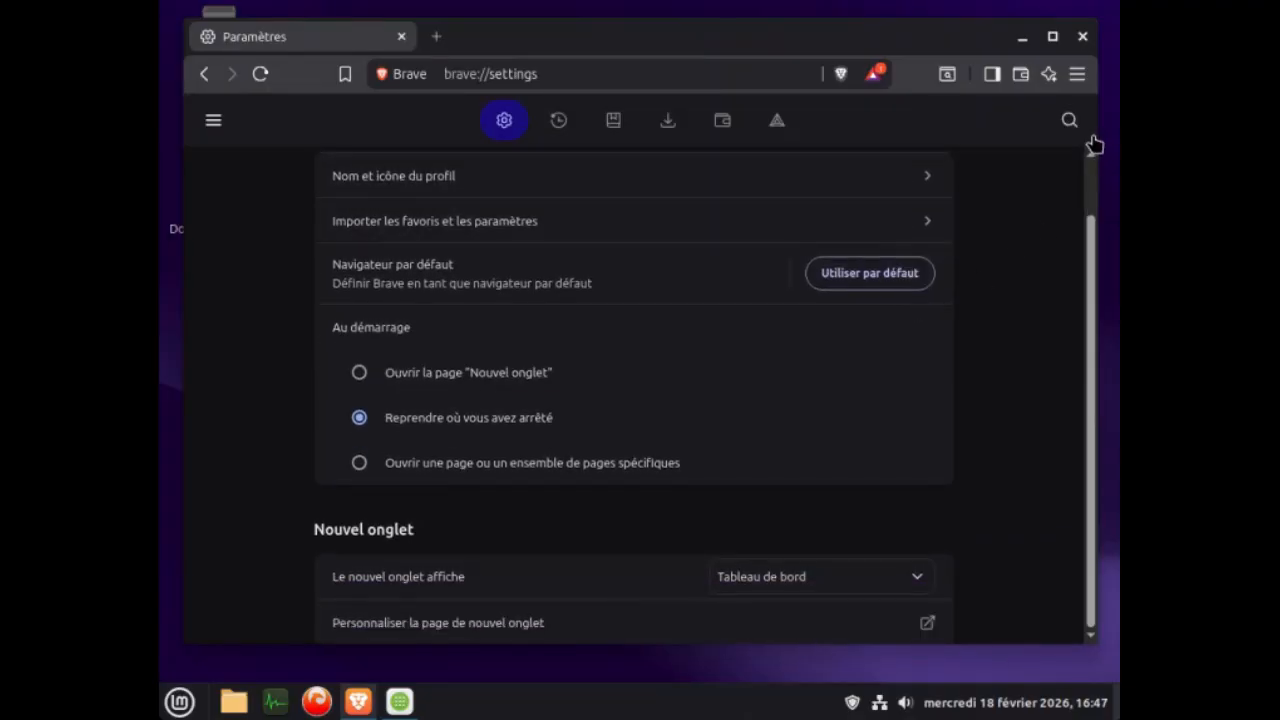
Close Brave, relaunch it and maximise its window.
left_click(1082, 36)
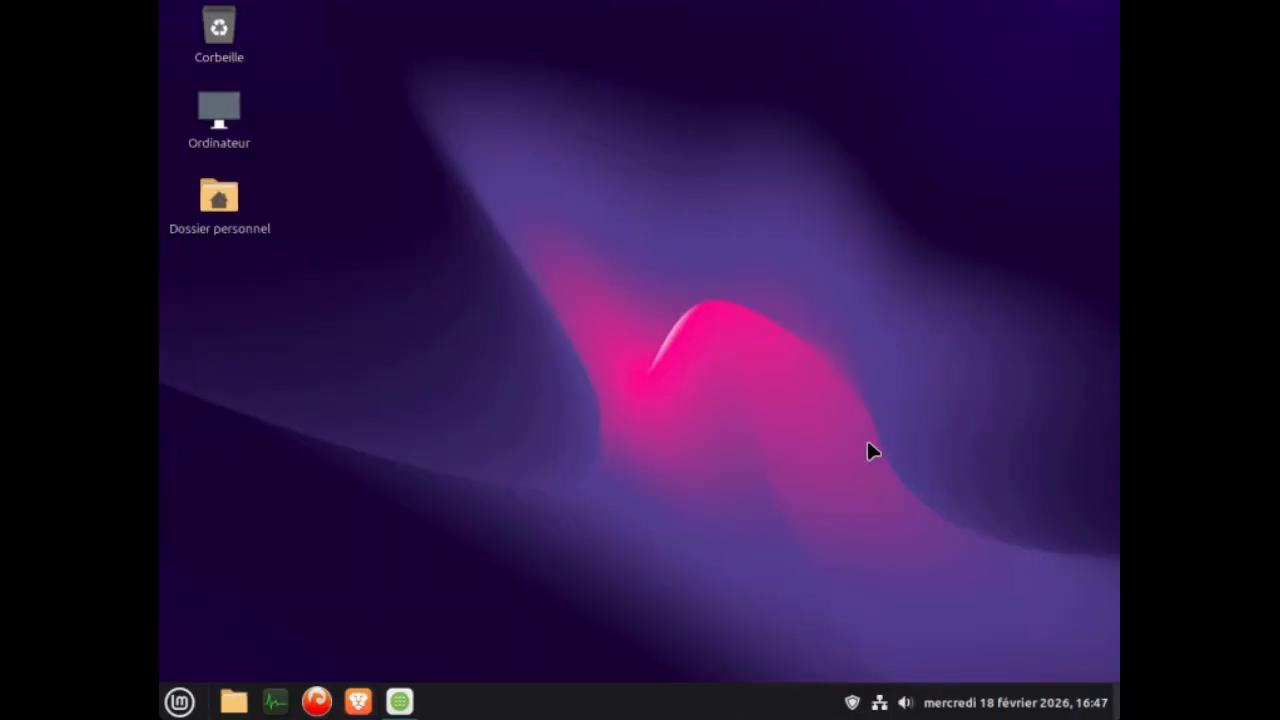
left_click(358, 703)
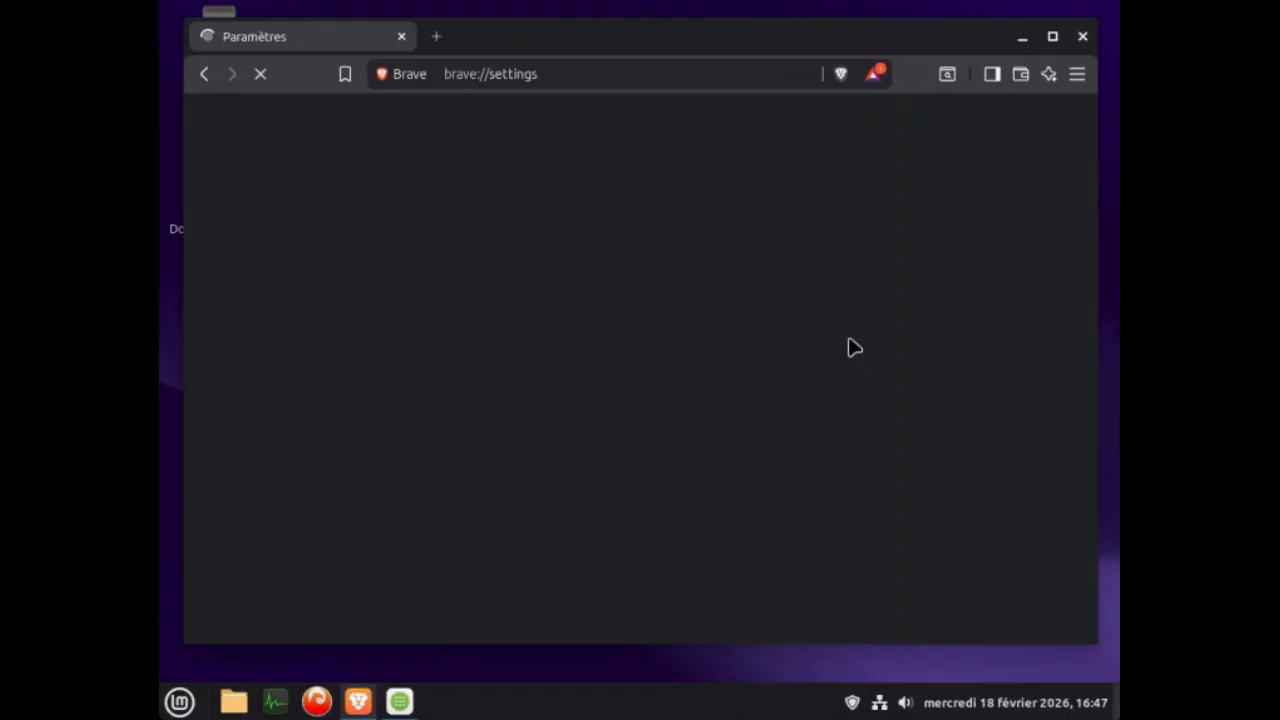
double_click(623, 37)
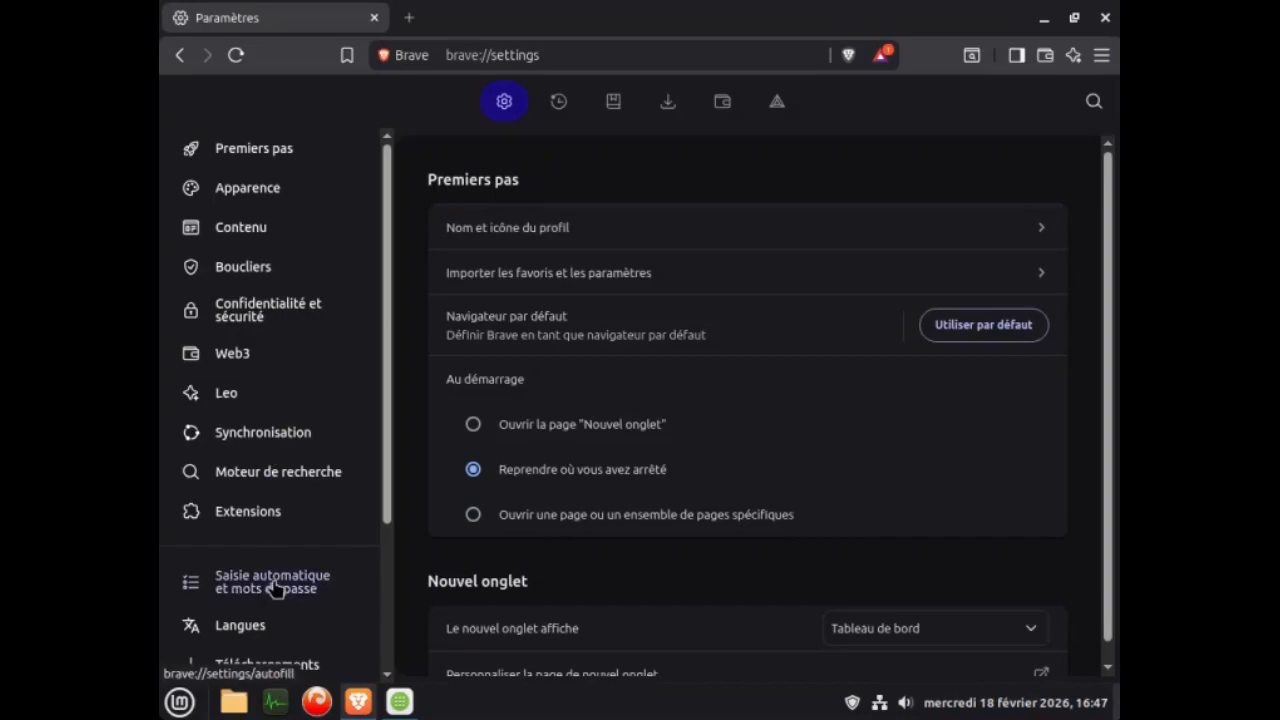
Open the management list of search engines in Brave's settings and delete Bing.
left_click(292, 483)
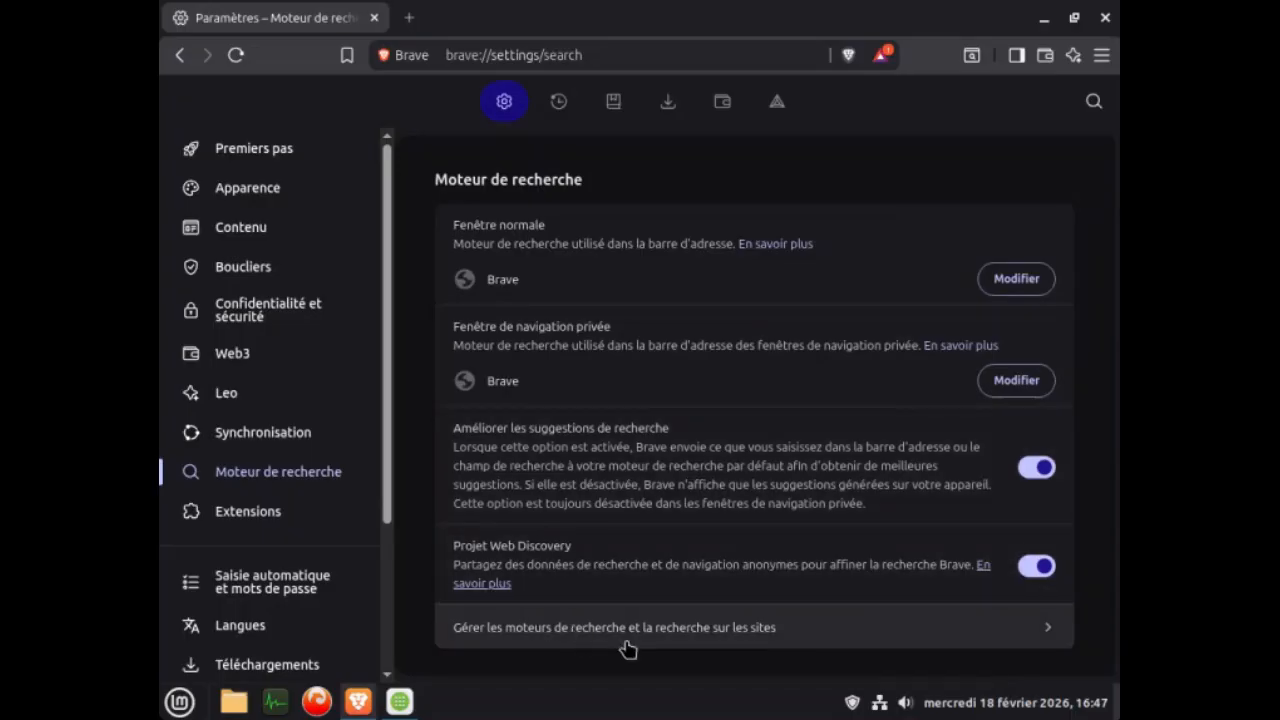
left_click(1048, 634)
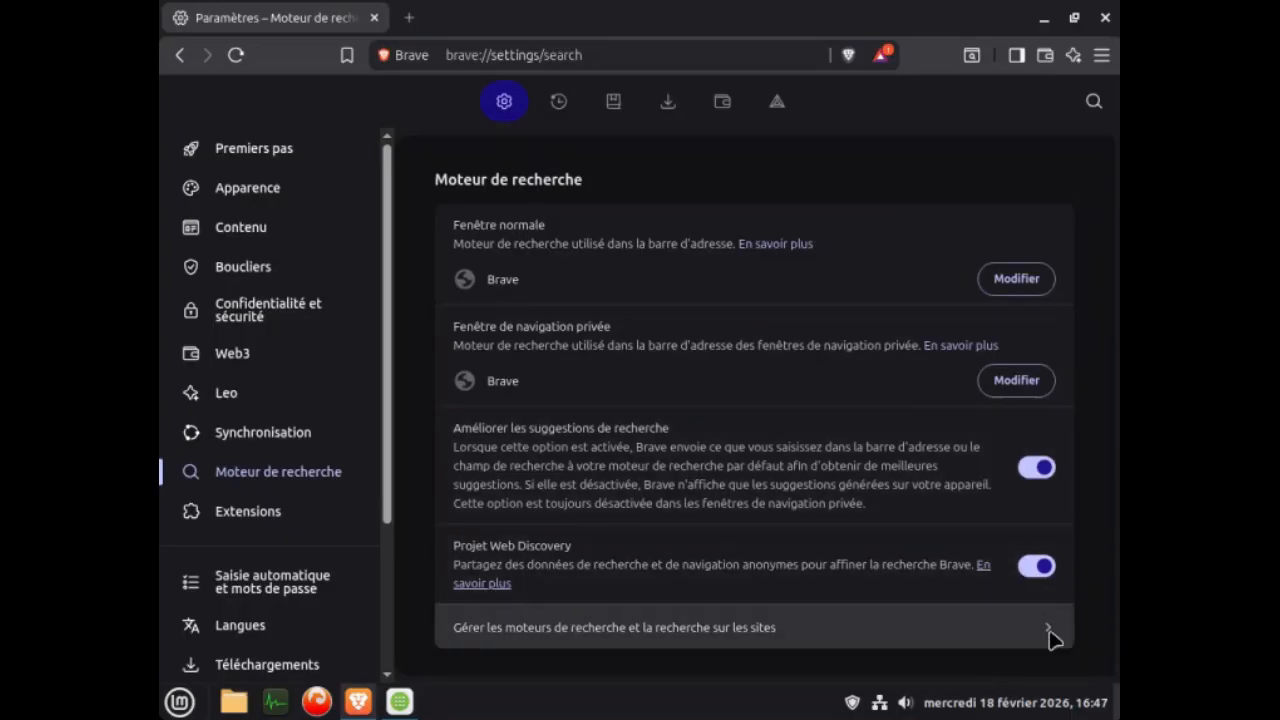
scroll(815, 543, "down", 4)
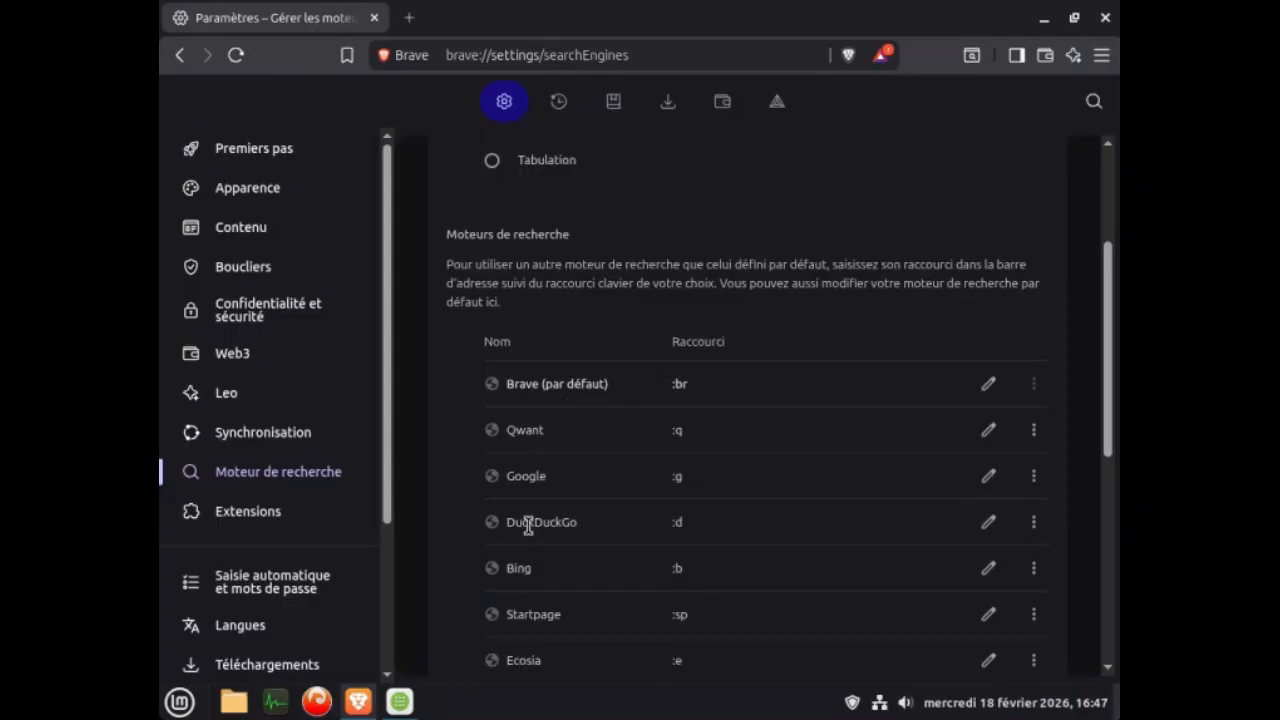
left_click(1038, 578)
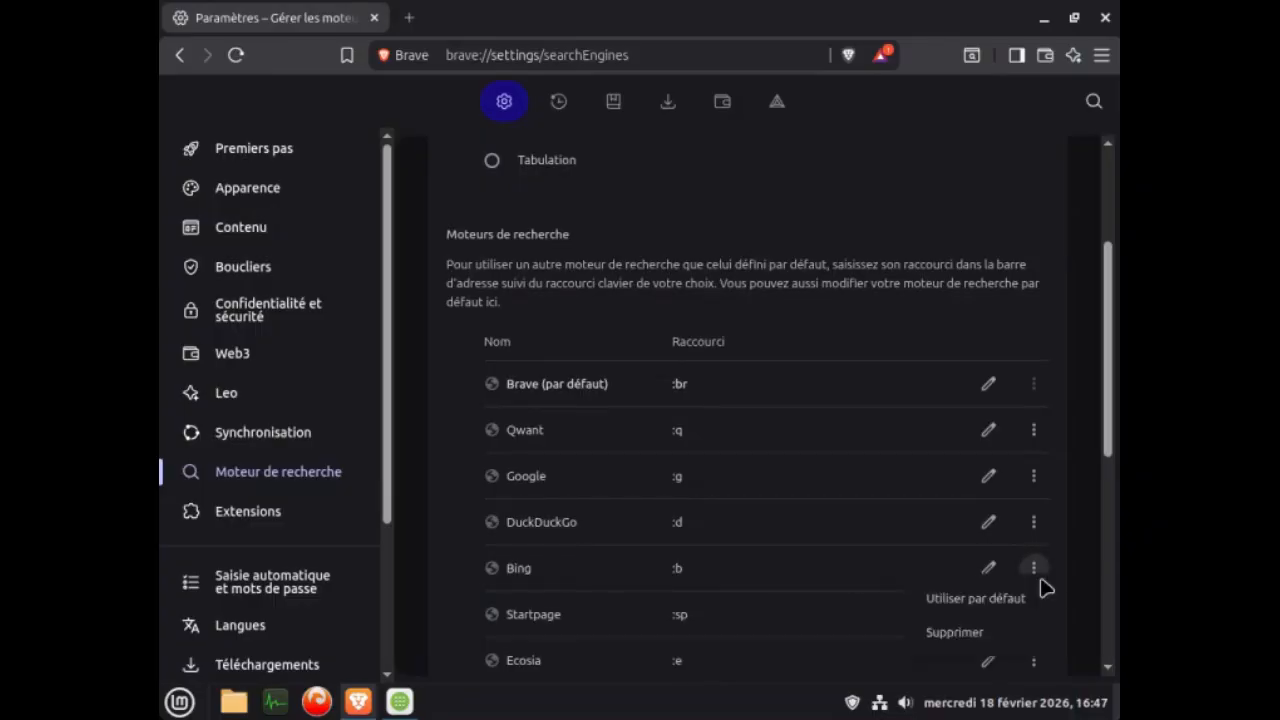
left_click(962, 633)
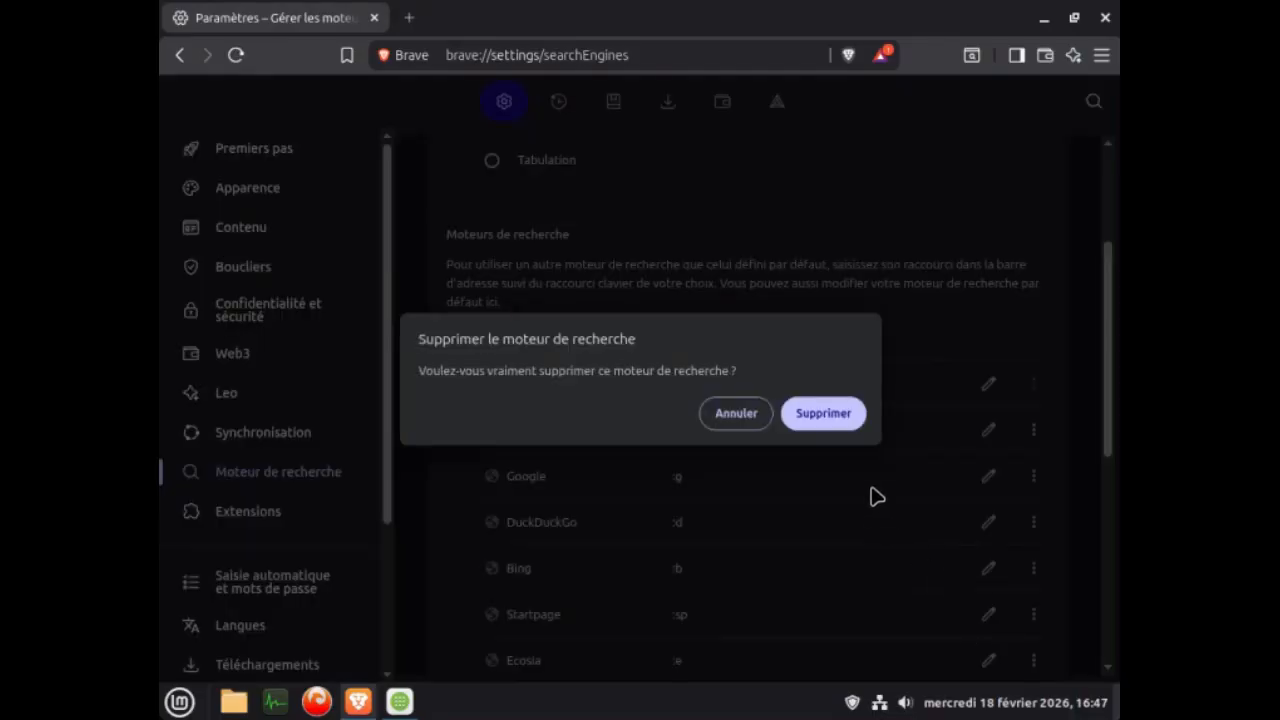
left_click(826, 415)
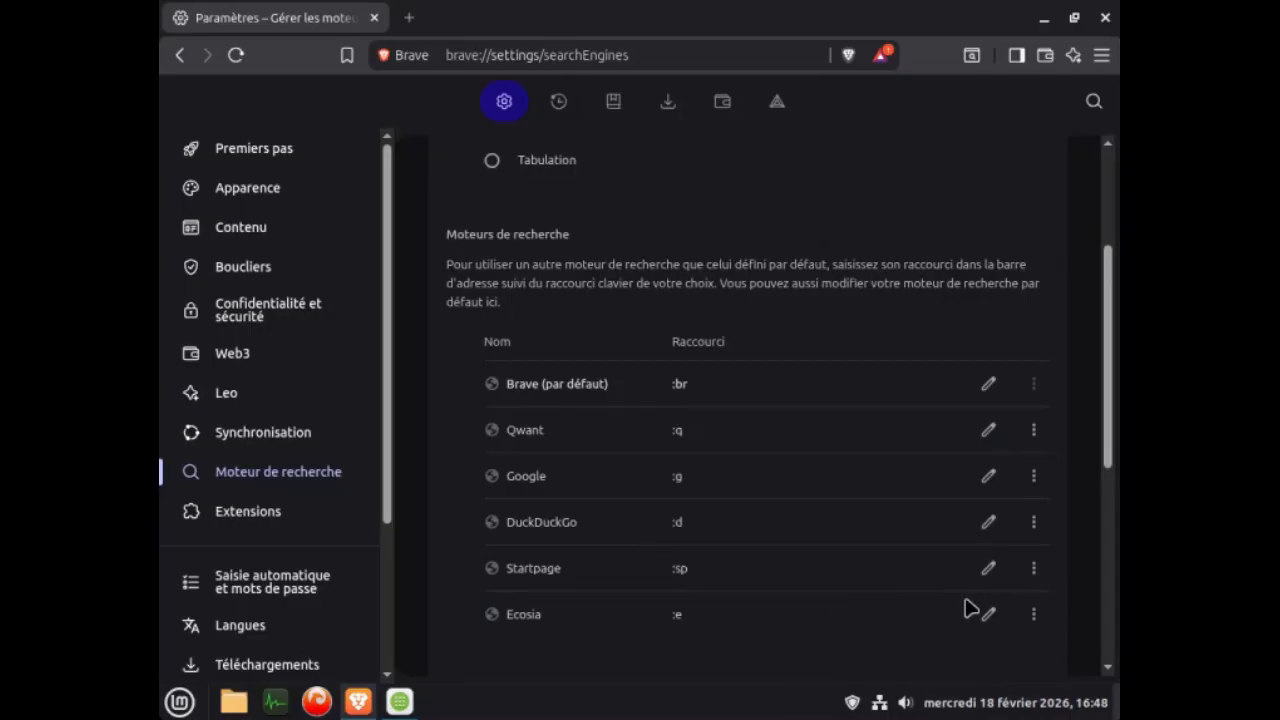
Delete the Startpage and Ecosia search engines from Brave's list, confirming each removal.
left_click(1034, 568)
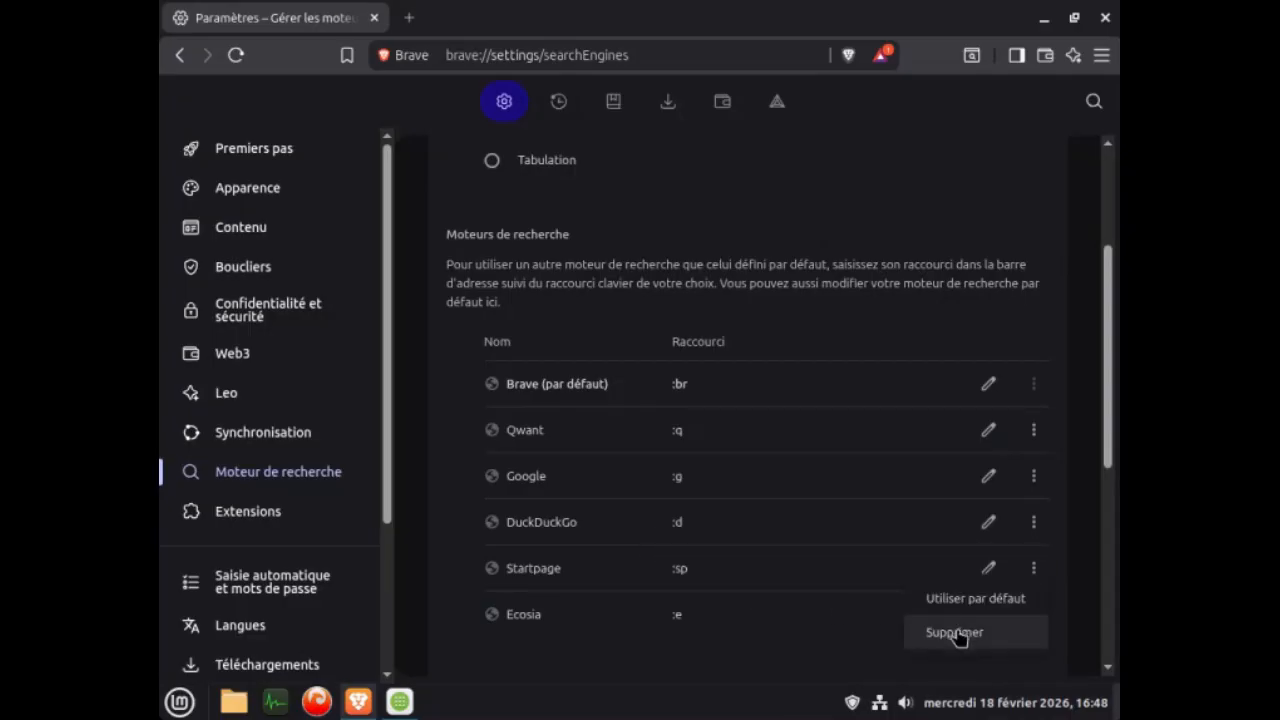
left_click(961, 633)
left_click(810, 415)
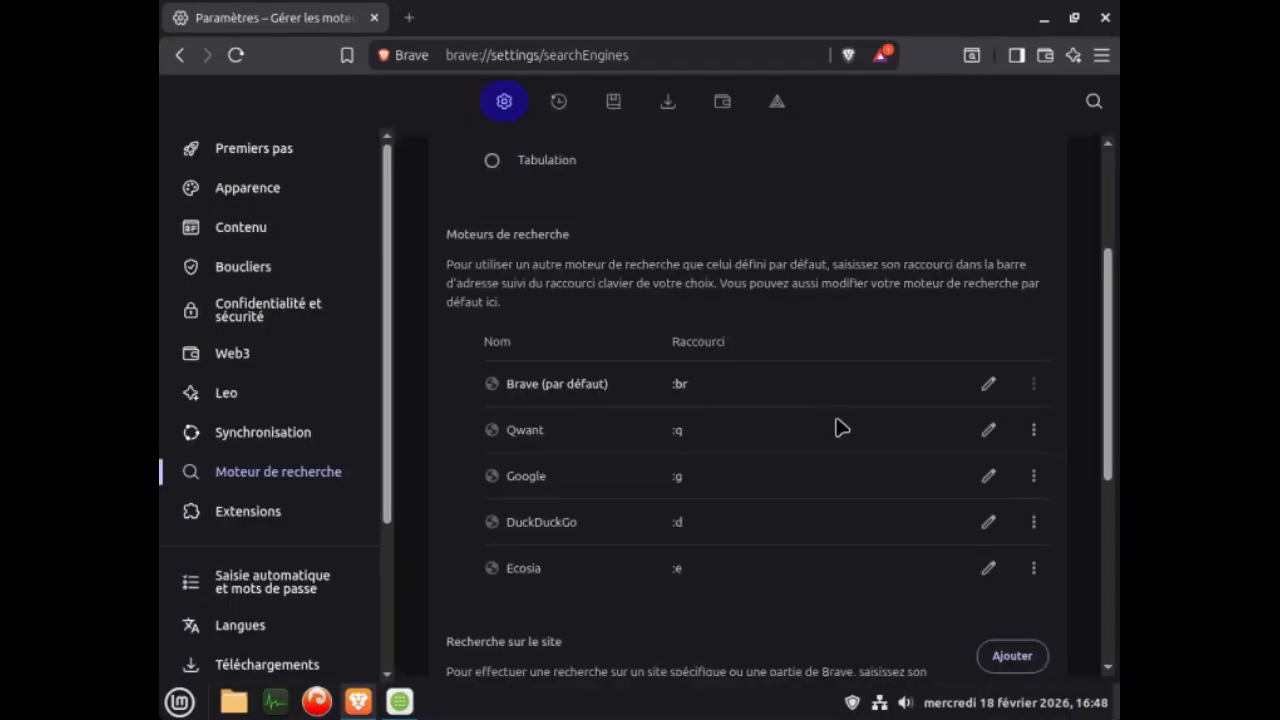
left_click(1034, 568)
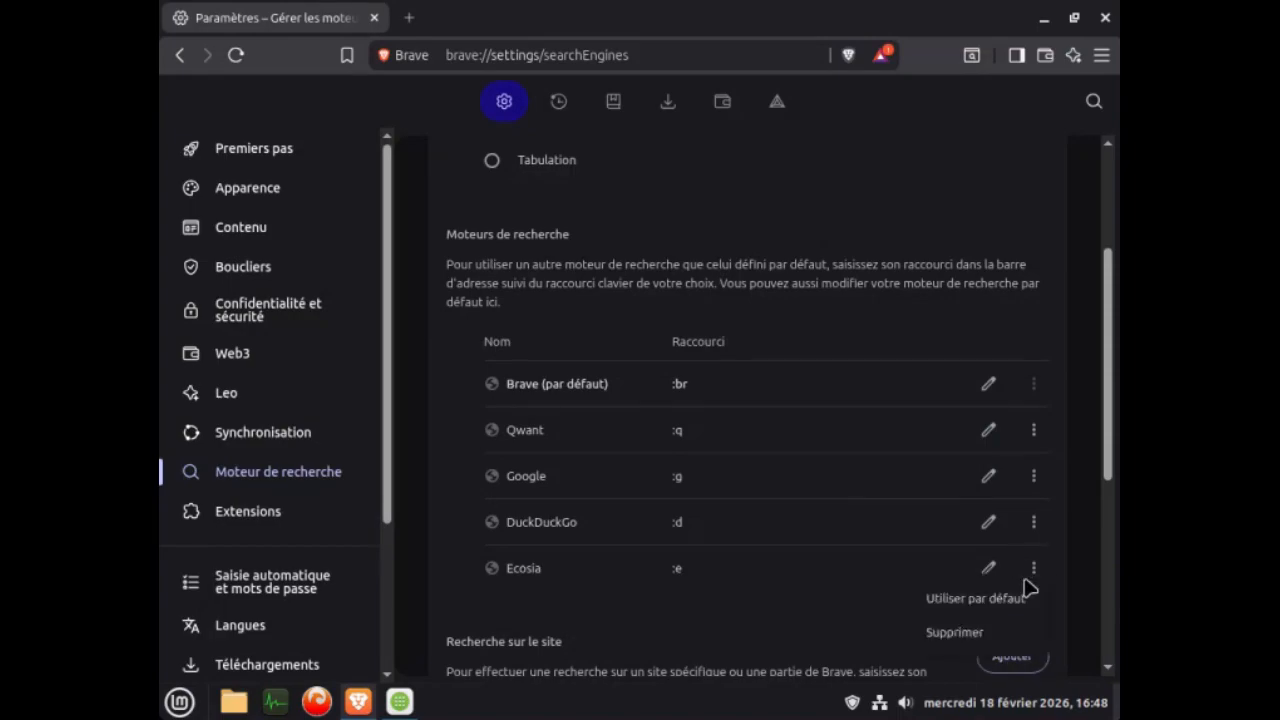
left_click(960, 633)
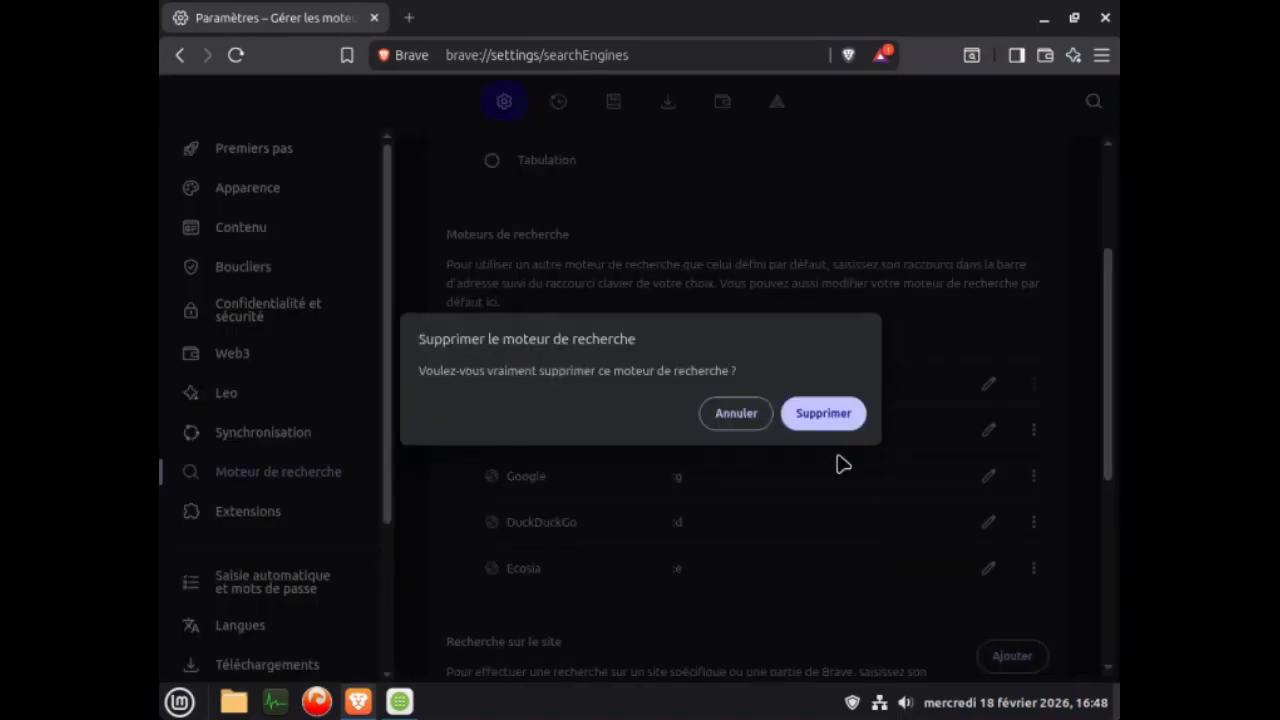
left_click(830, 418)
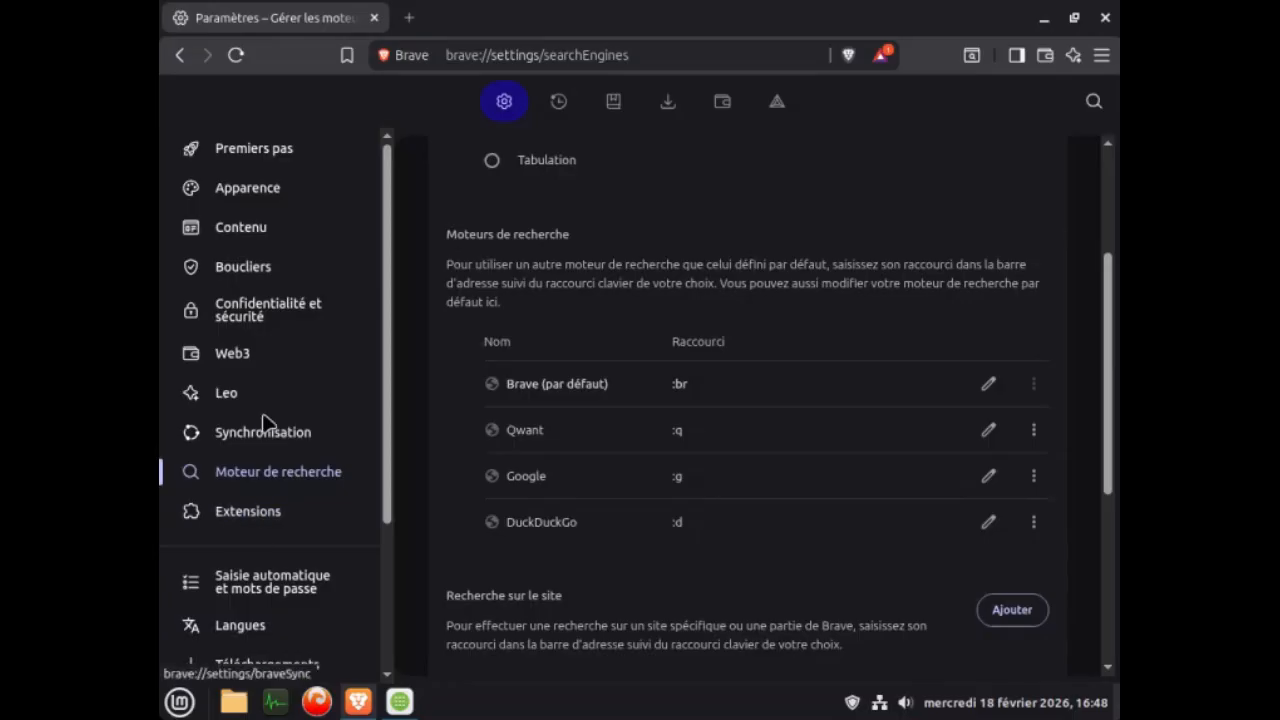
Turn off "Toujours demander où enregistrer les fichiers" in Brave's Téléchargements settings.
scroll(262, 425, "down", 2)
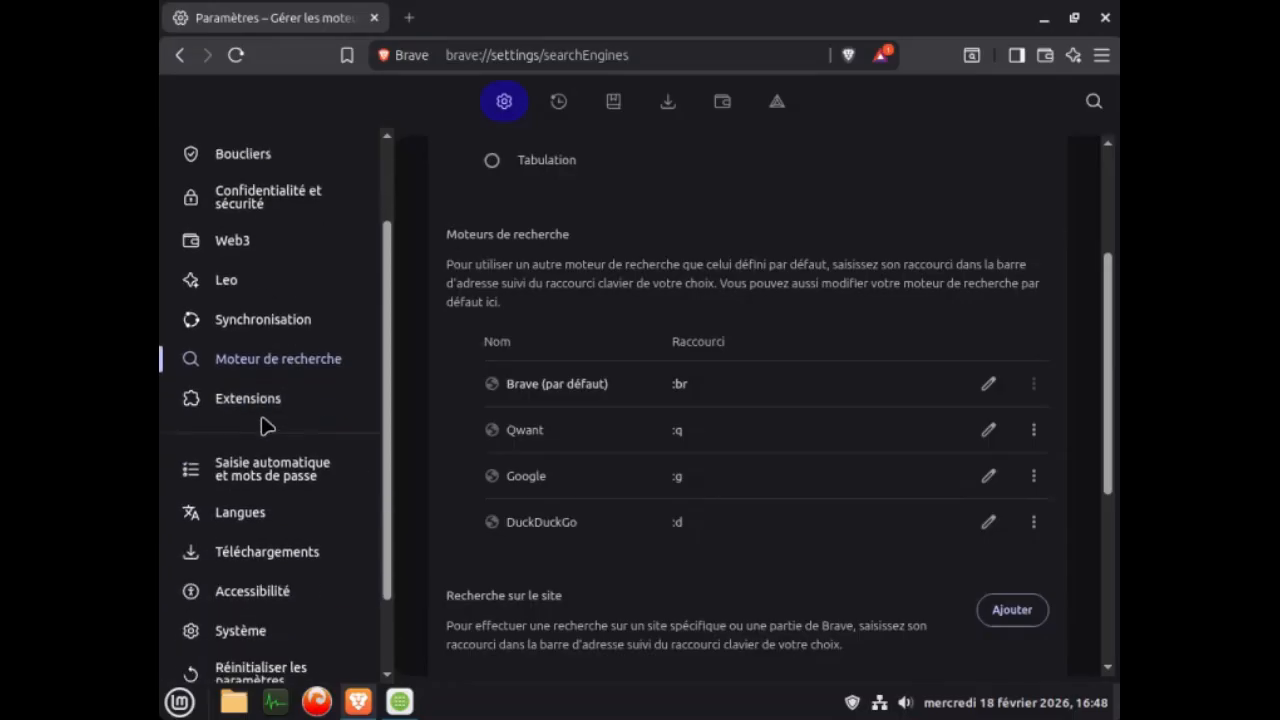
left_click(243, 556)
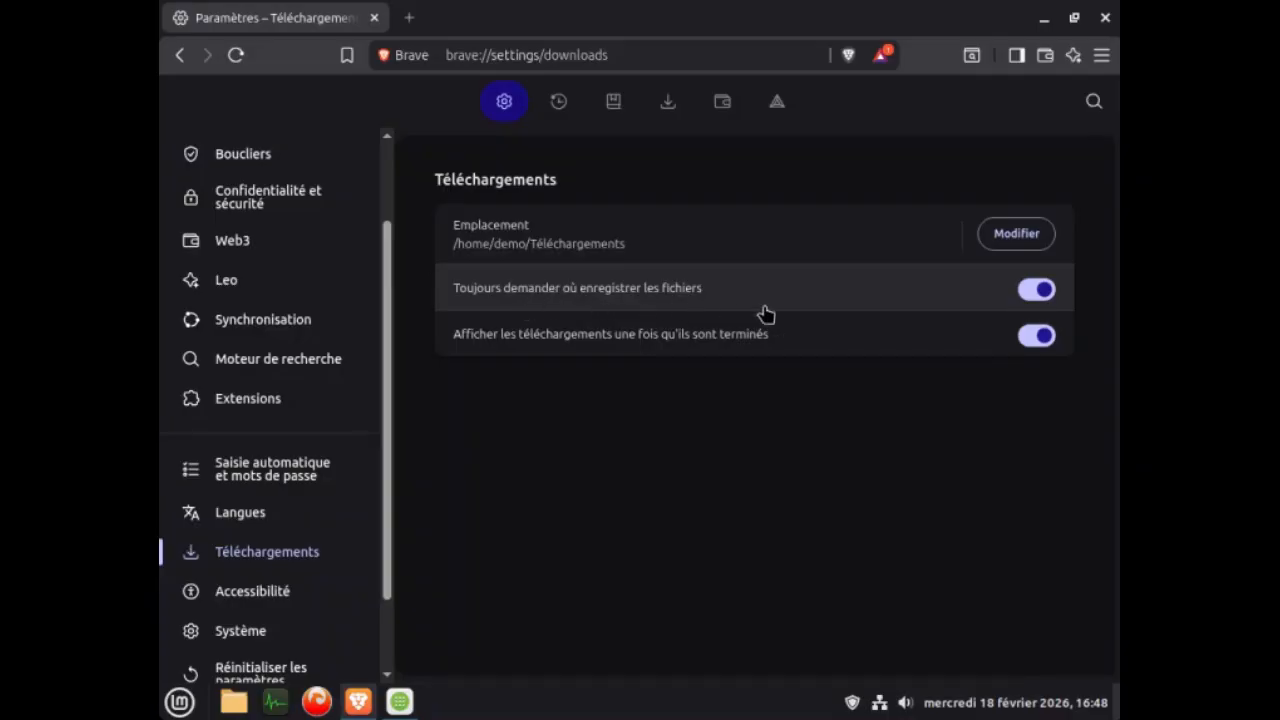
left_click(1036, 290)
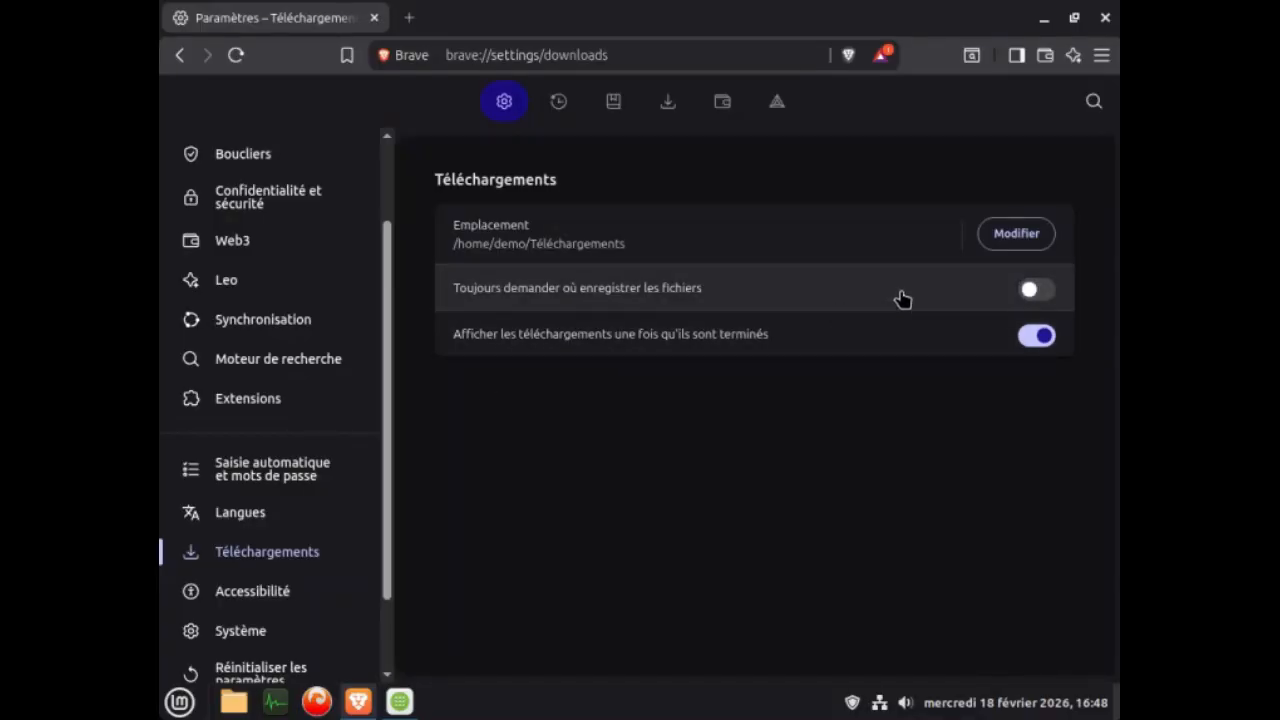
Close and relaunch Brave, and visit the Chrome Web Store for extensions.
left_click(1105, 17)
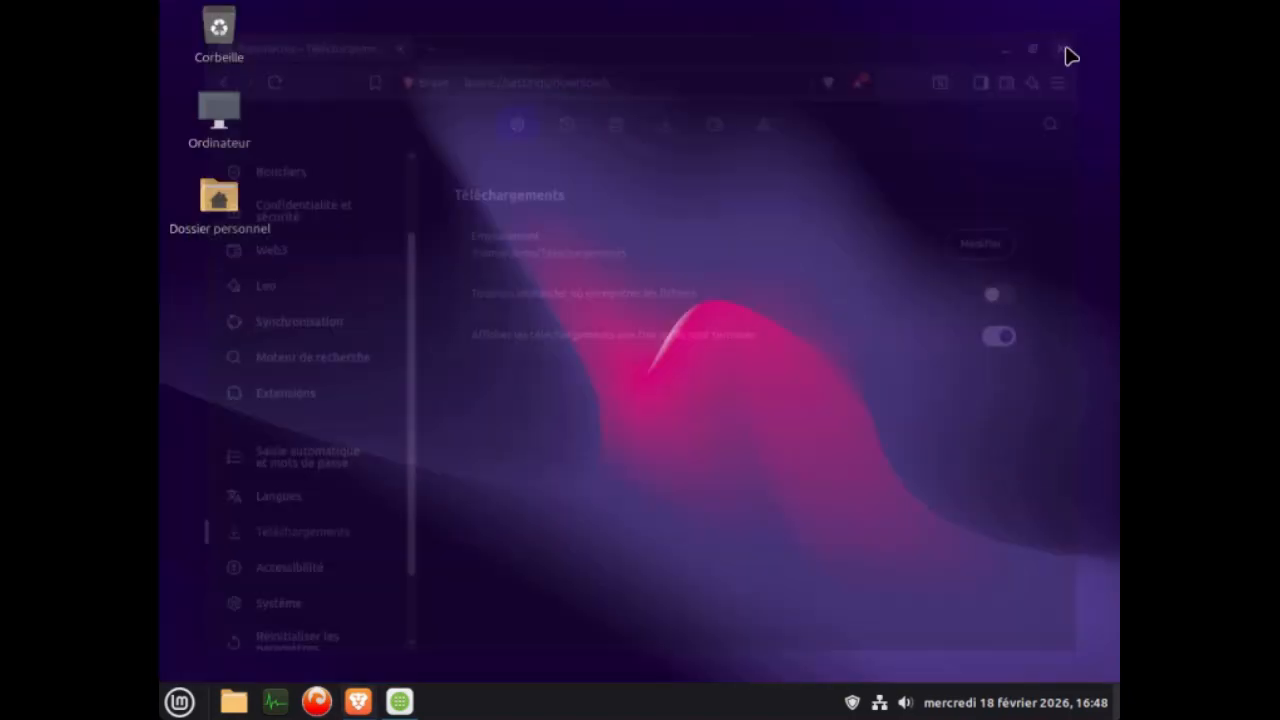
left_click(362, 702)
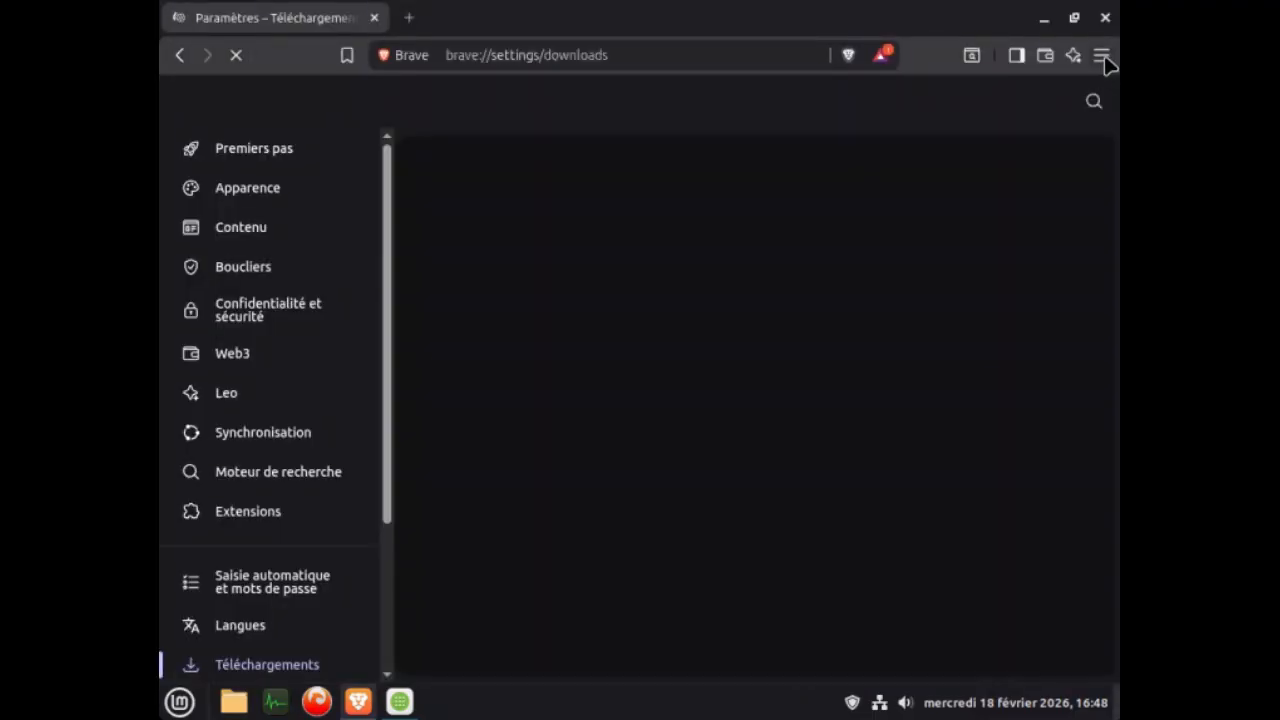
left_click(1102, 55)
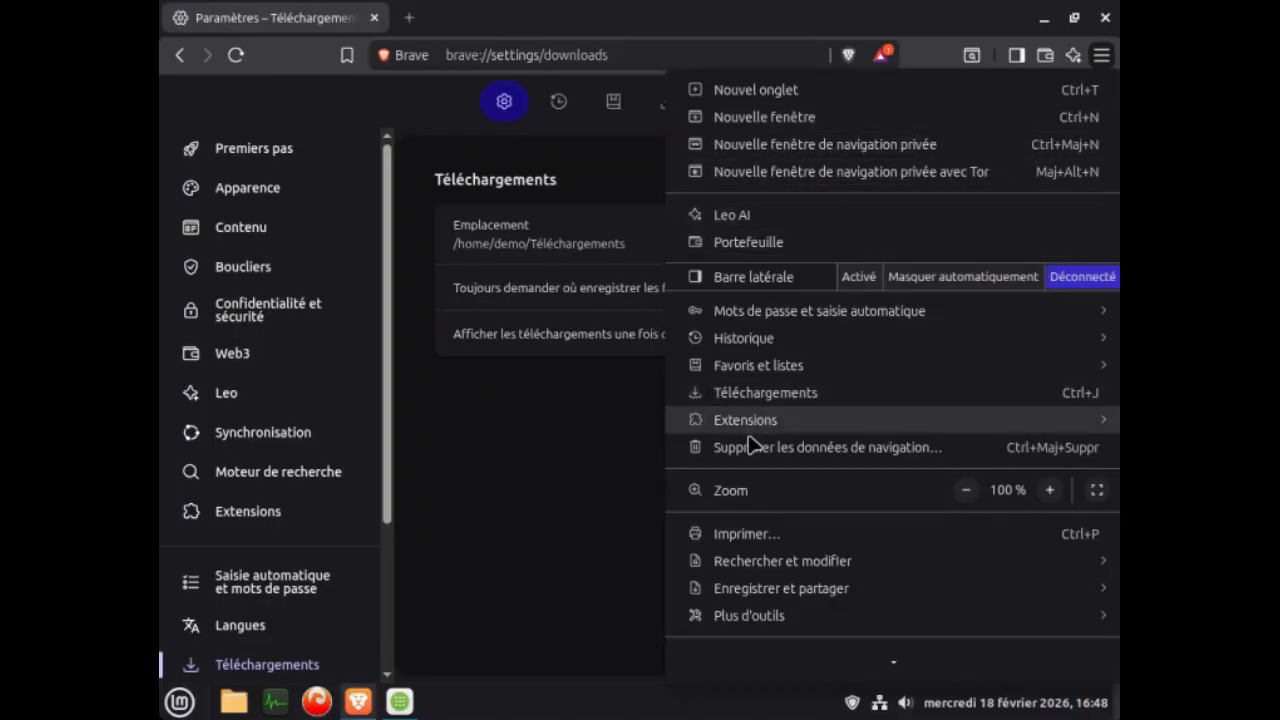
mouse_move(764, 430)
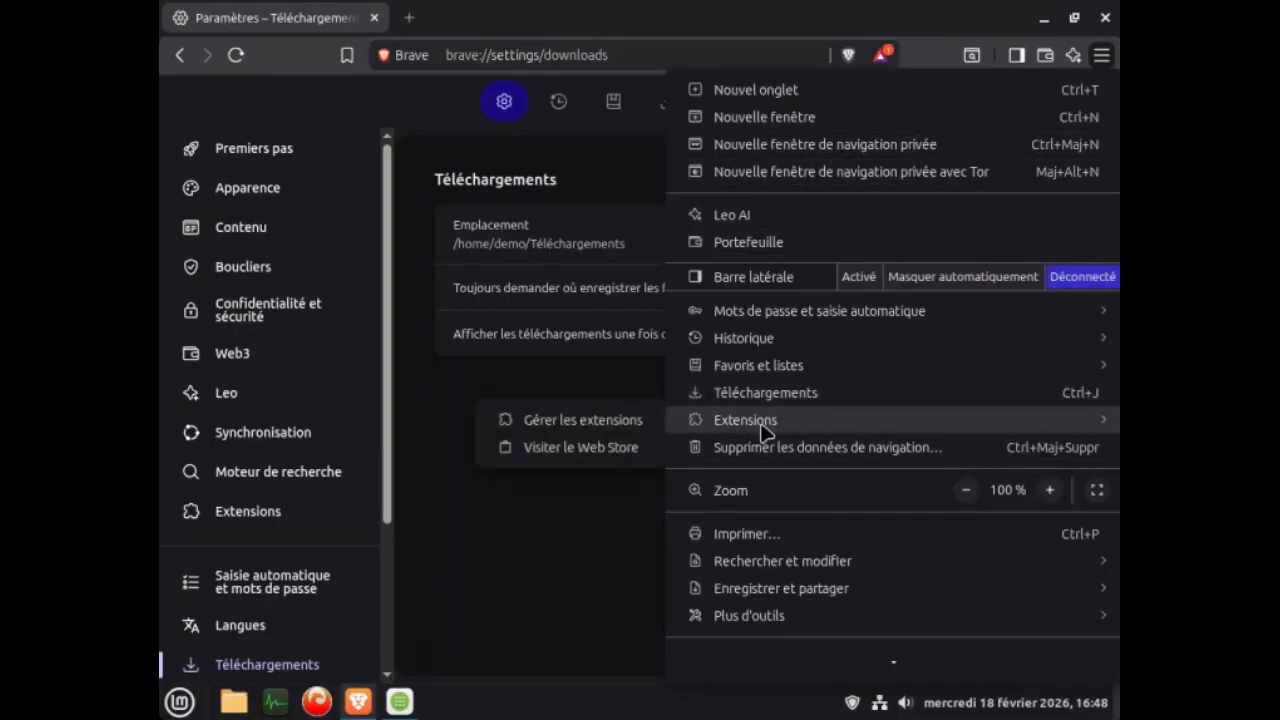
left_click(594, 453)
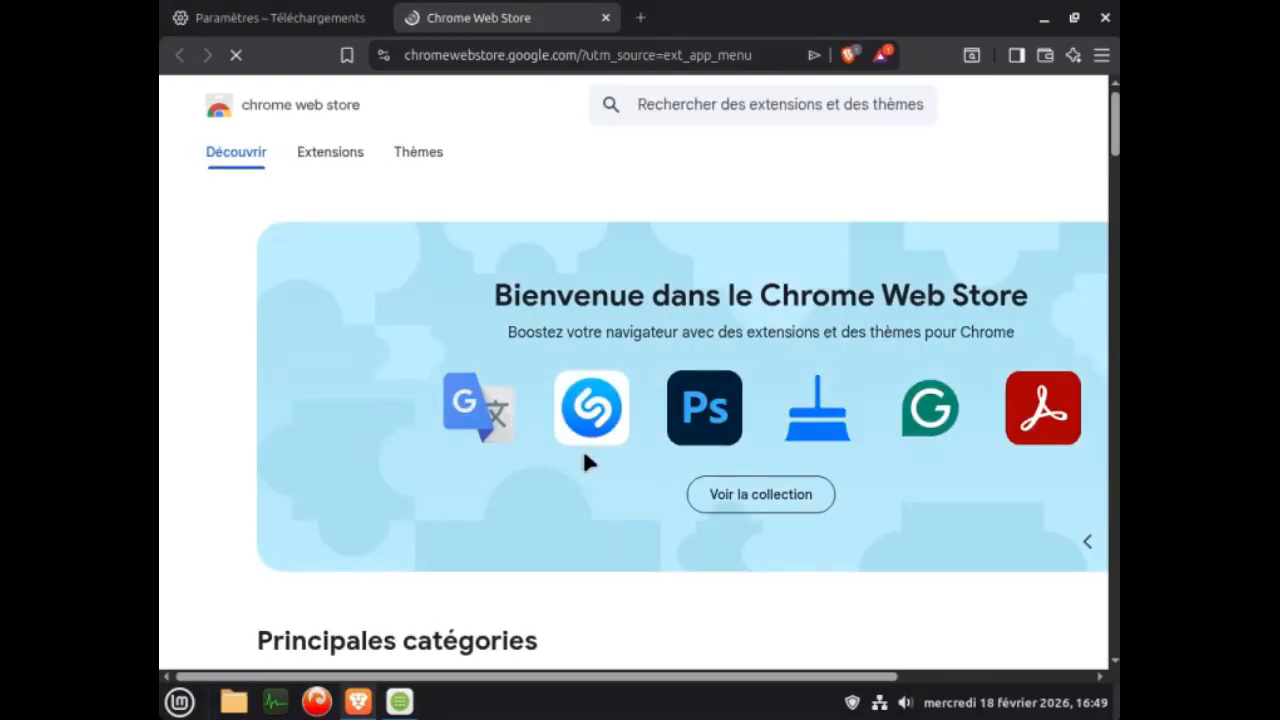
Add the Google Traduction extension to Brave from its store page and dismiss the installation notice.
left_click(472, 406)
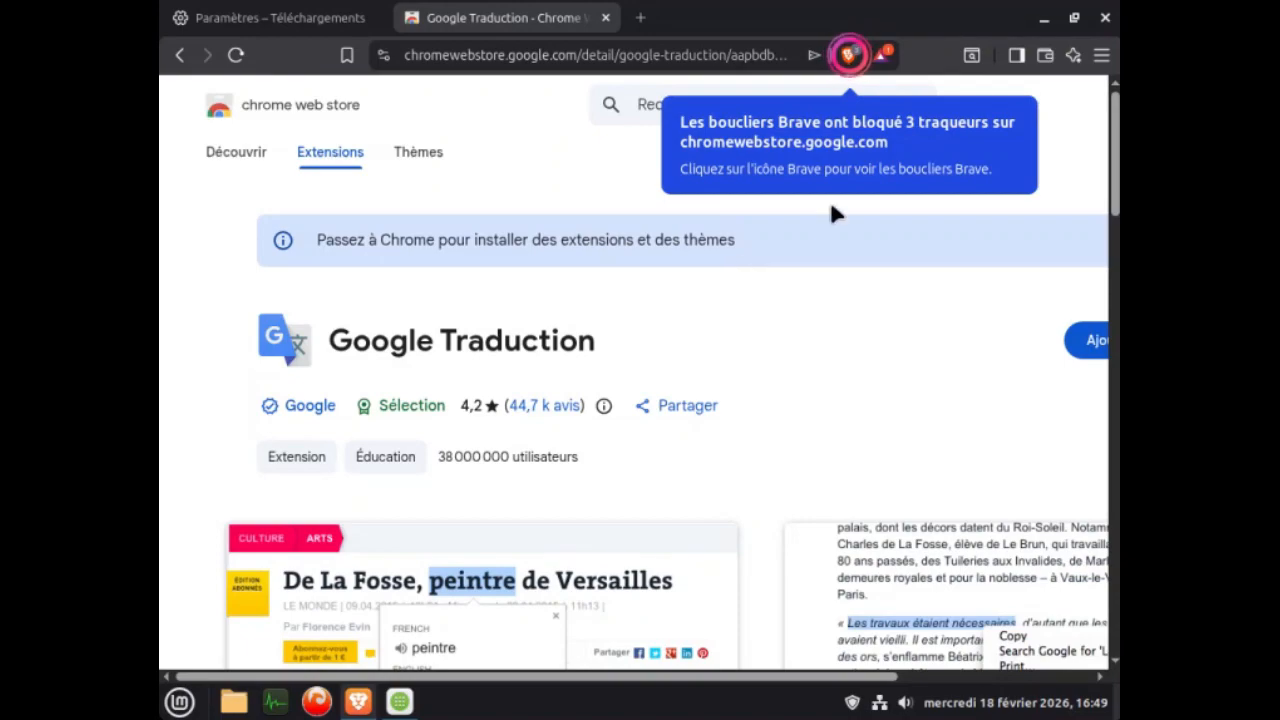
scroll(391, 263, "down", 2)
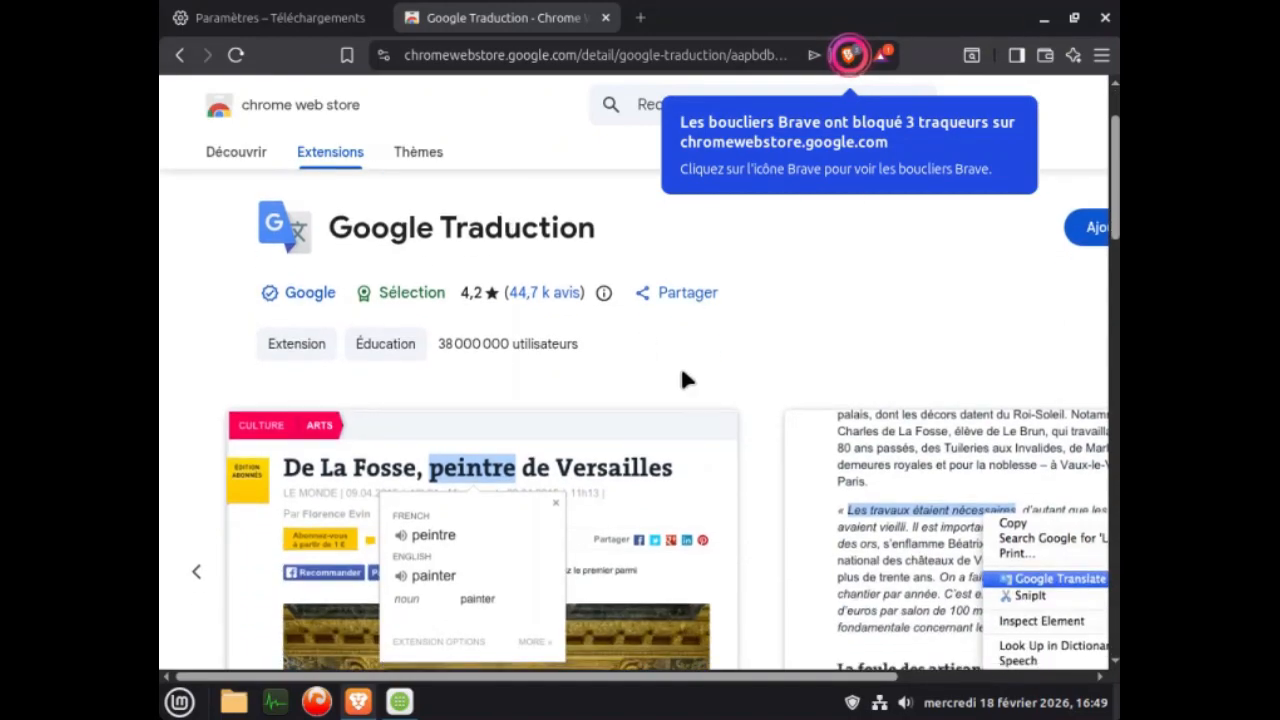
left_click_drag(810, 677, 1006, 688)
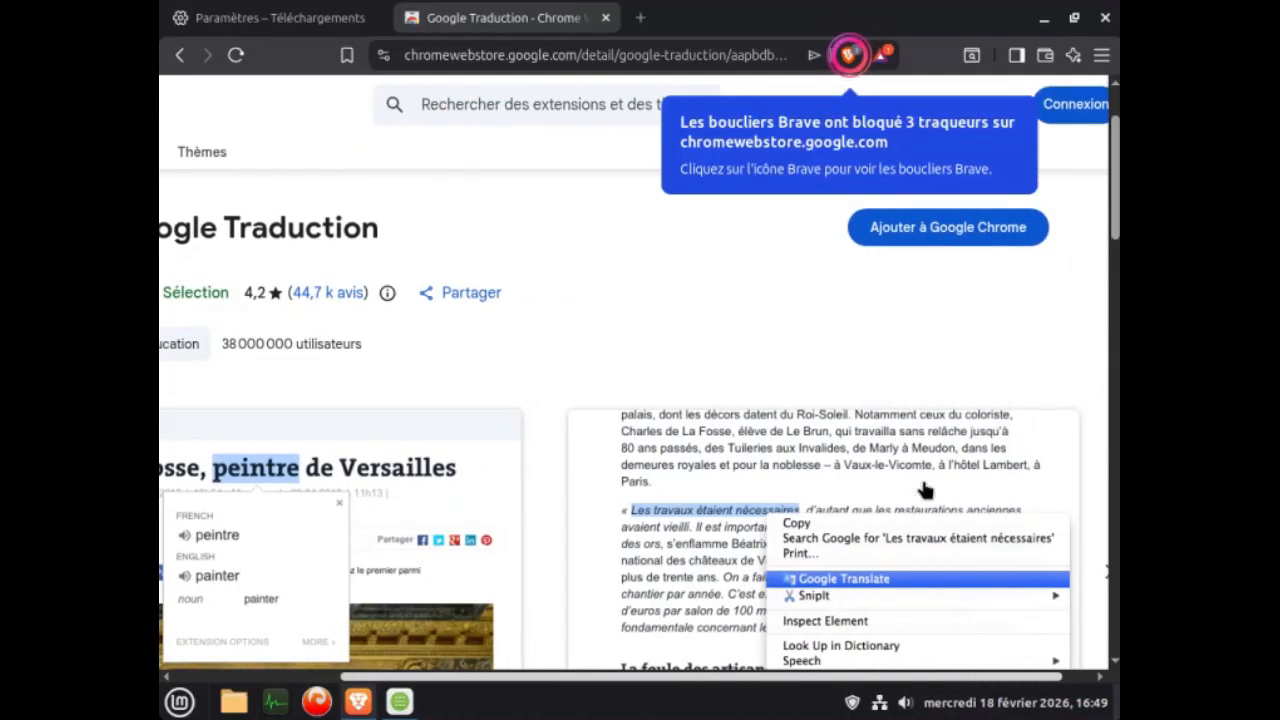
left_click(948, 230)
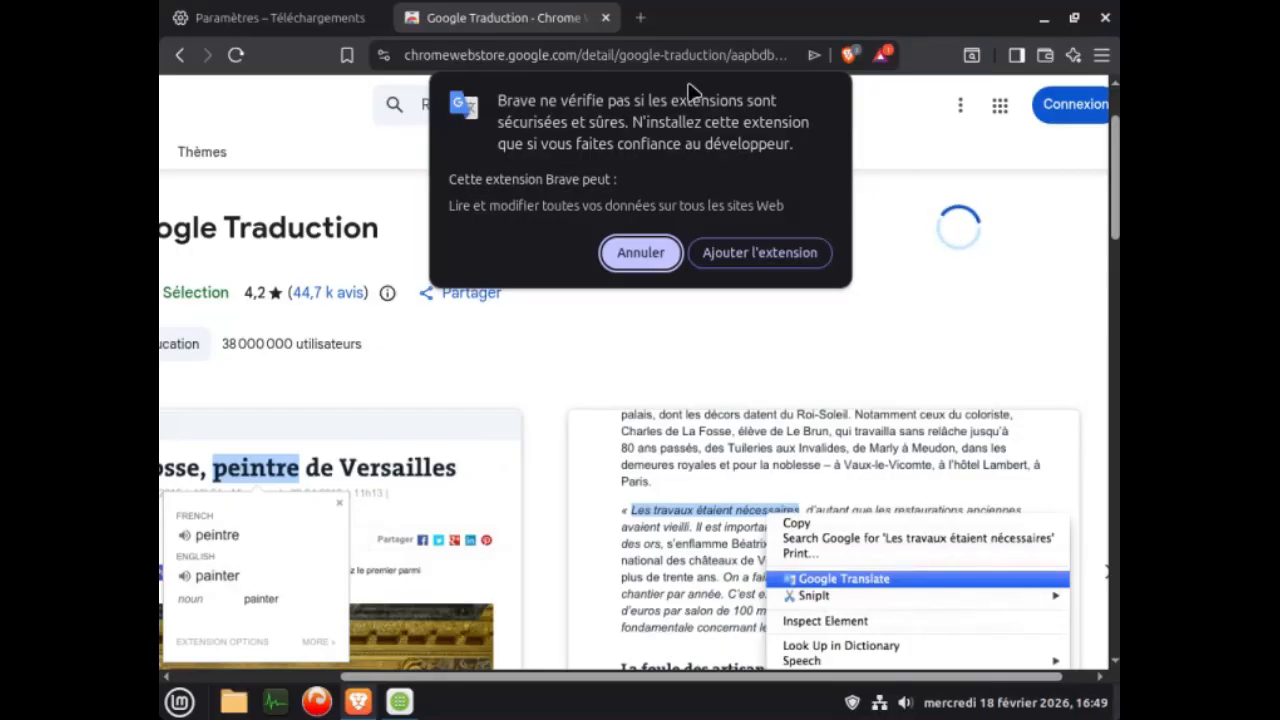
left_click(757, 256)
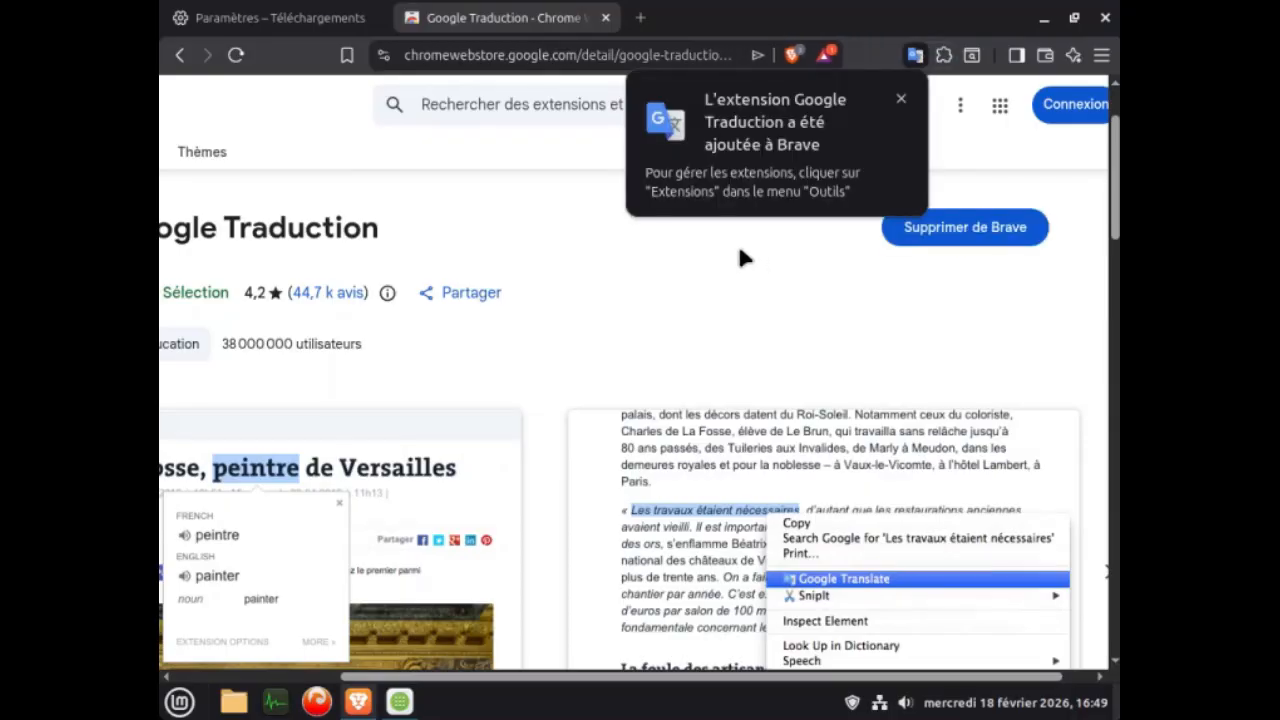
left_click(902, 99)
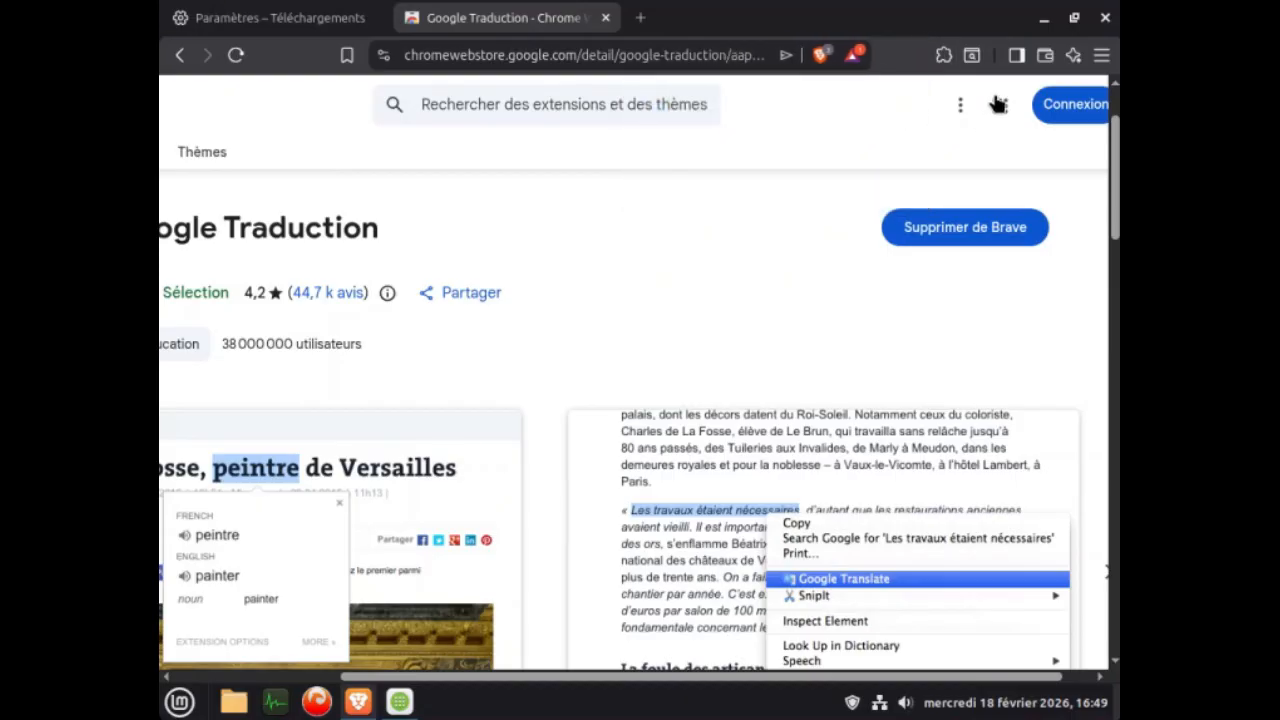
Accept Brave's memory saver offer and pin the Google Traduction extension beside the address bar.
left_click(944, 56)
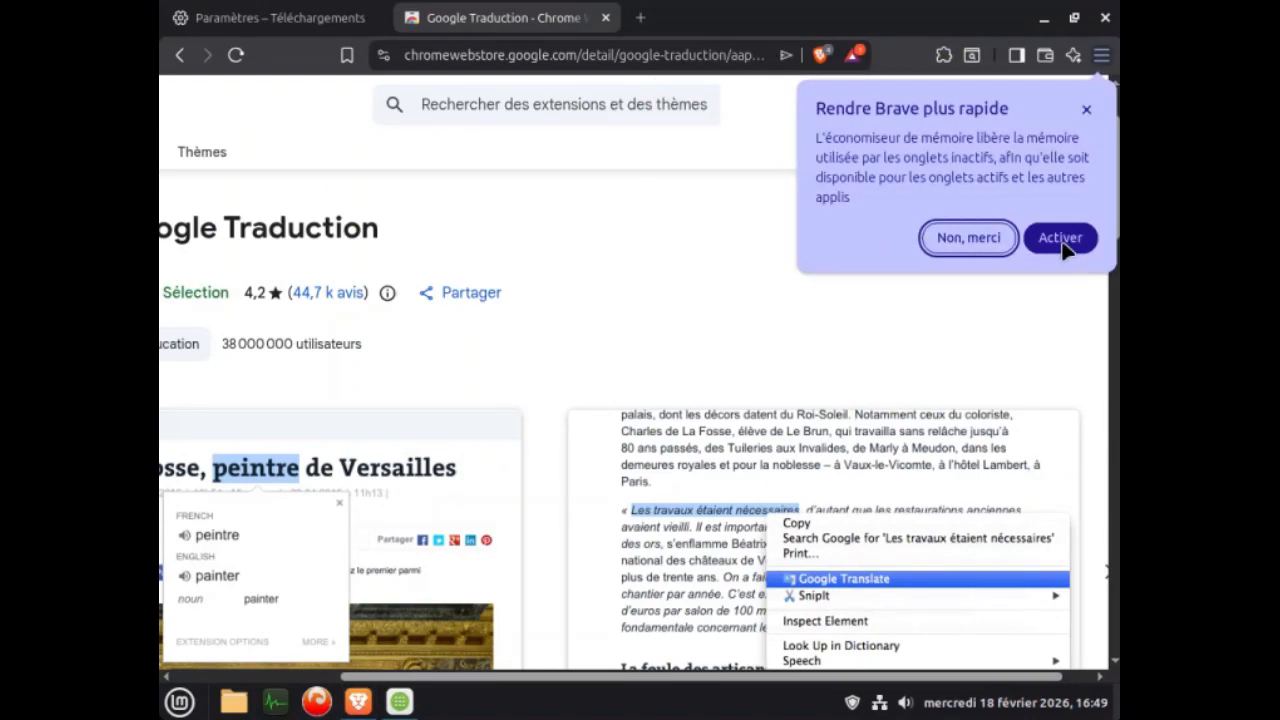
left_click(1062, 248)
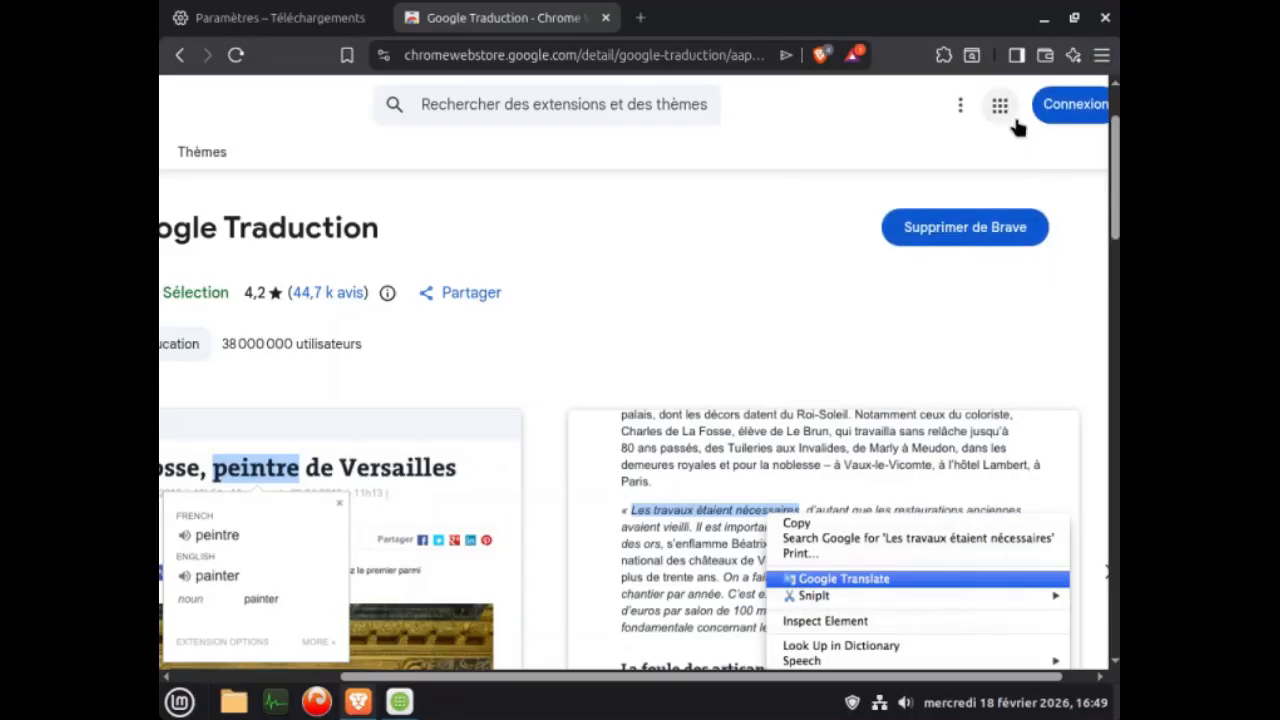
left_click(945, 57)
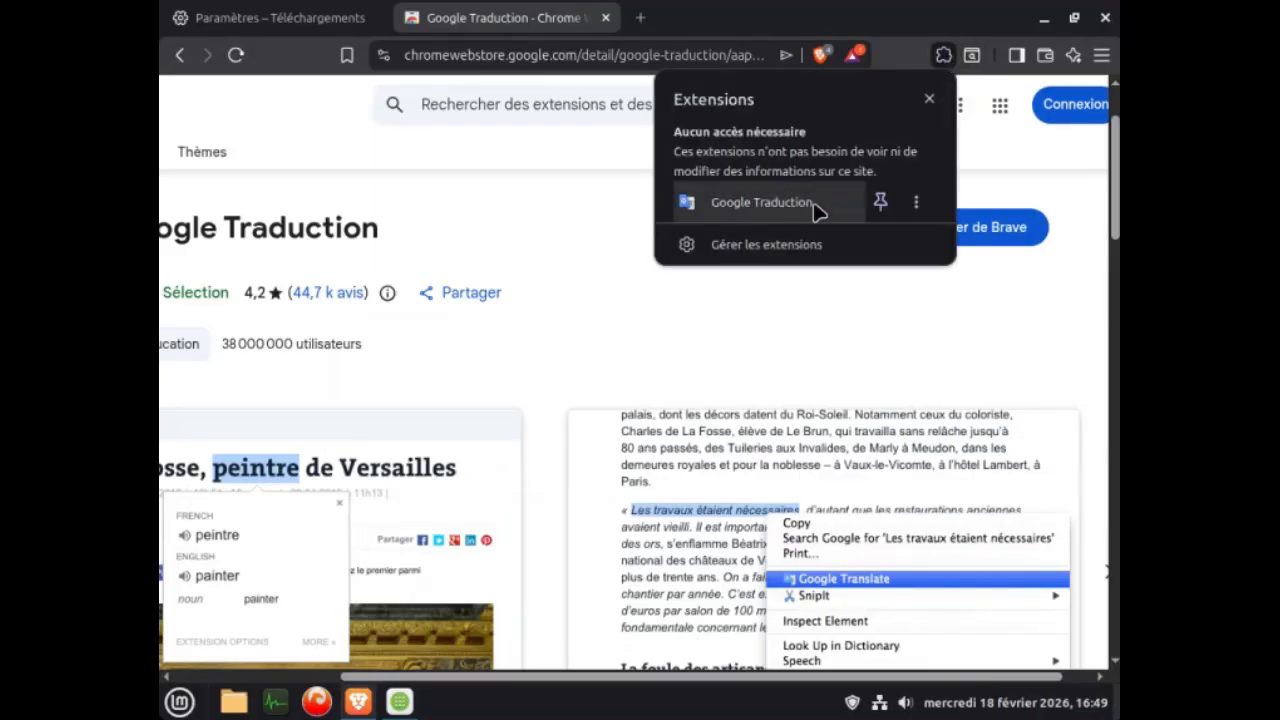
left_click(882, 203)
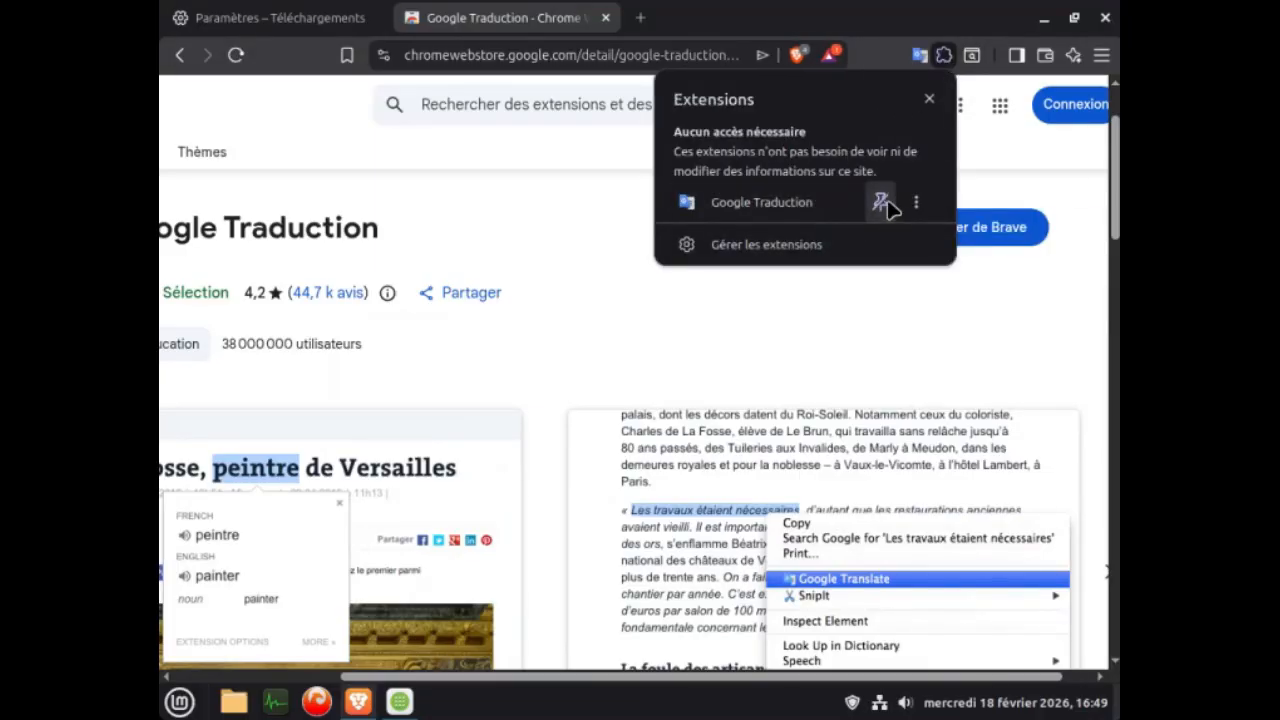
left_click(928, 102)
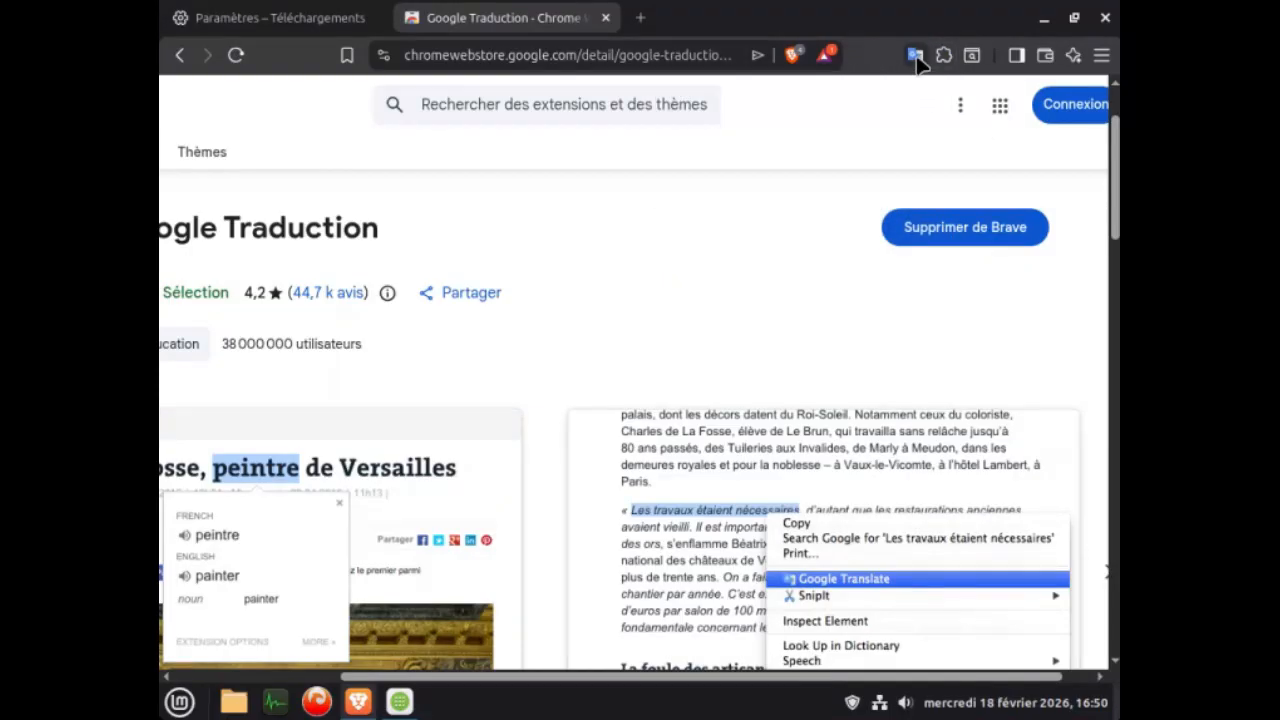
Hide the sidebar icon and the Brave wallet icon from the browser's top bar.
right_click(1019, 61)
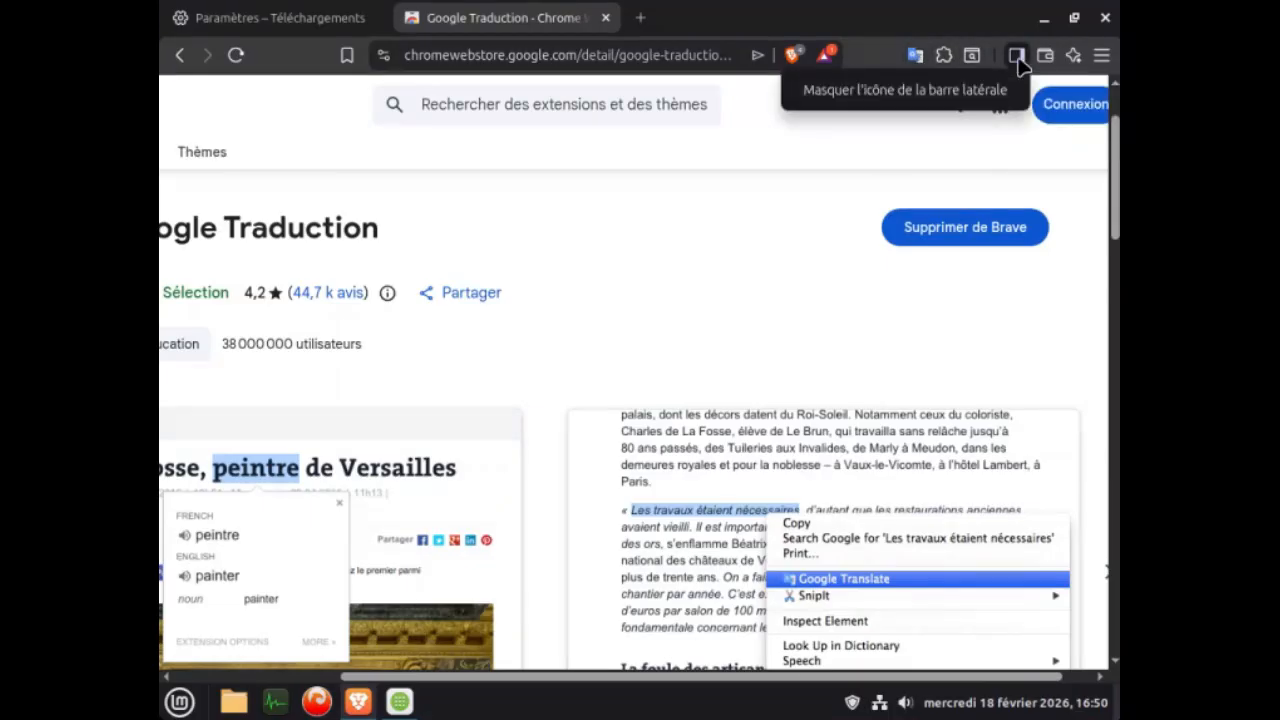
left_click(945, 92)
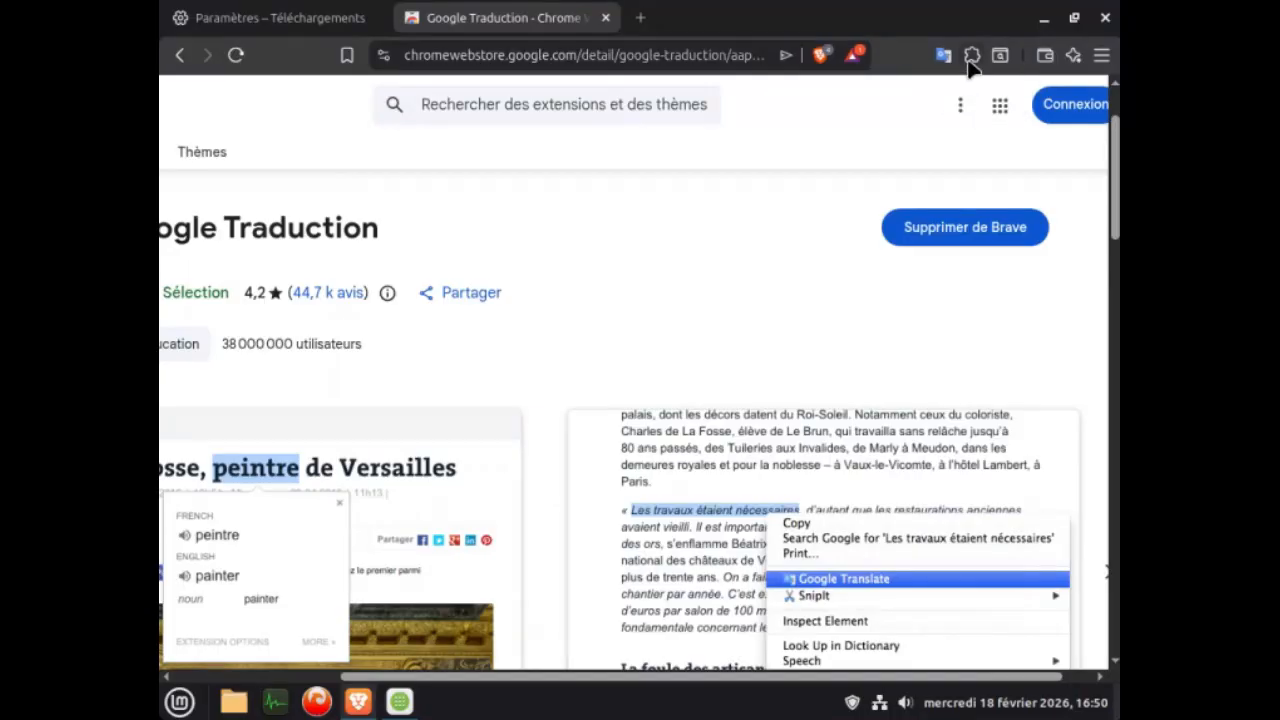
right_click(1046, 60)
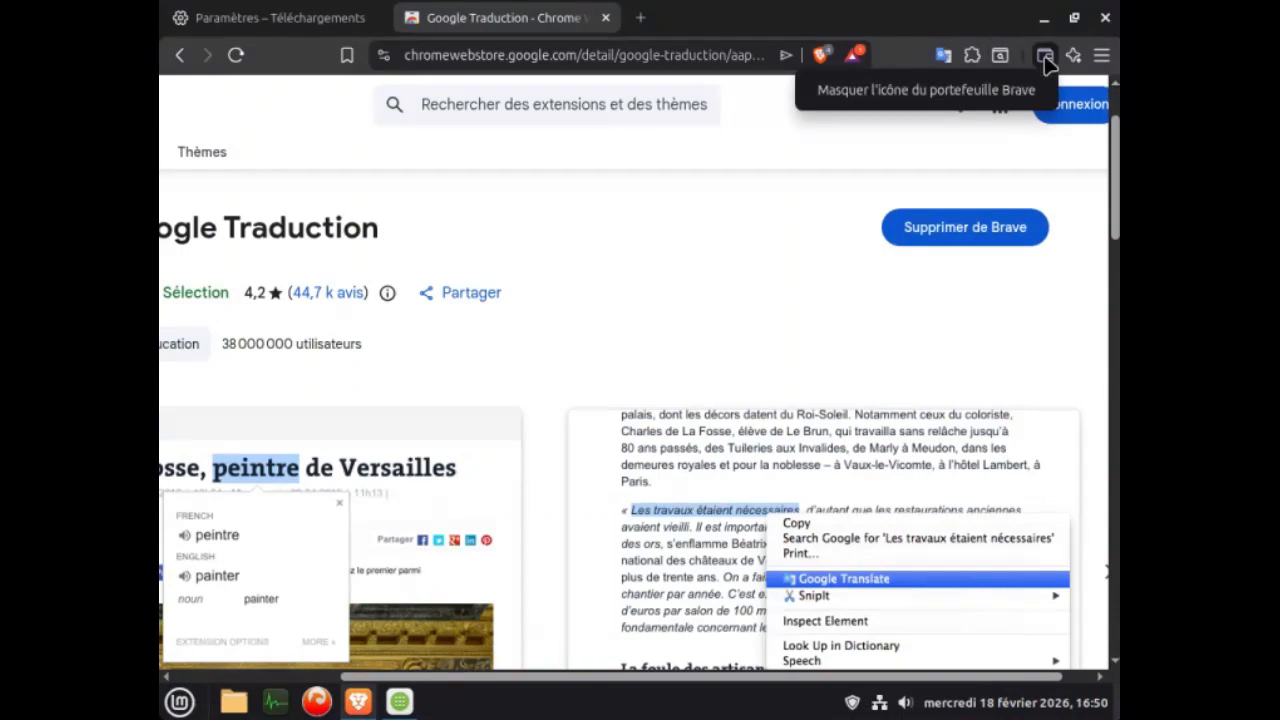
left_click(976, 98)
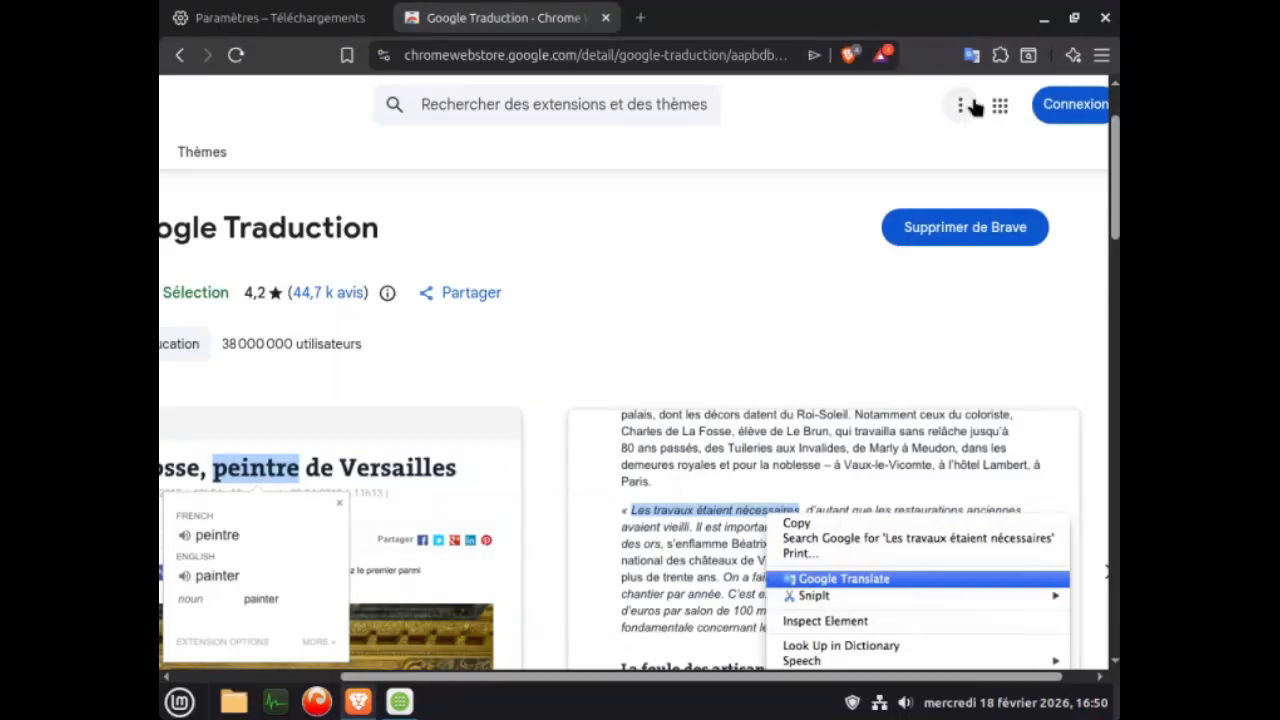
Open Brave's settings and review the Extensions, Moteur de recherche and Téléchargements pages.
left_click(1101, 56)
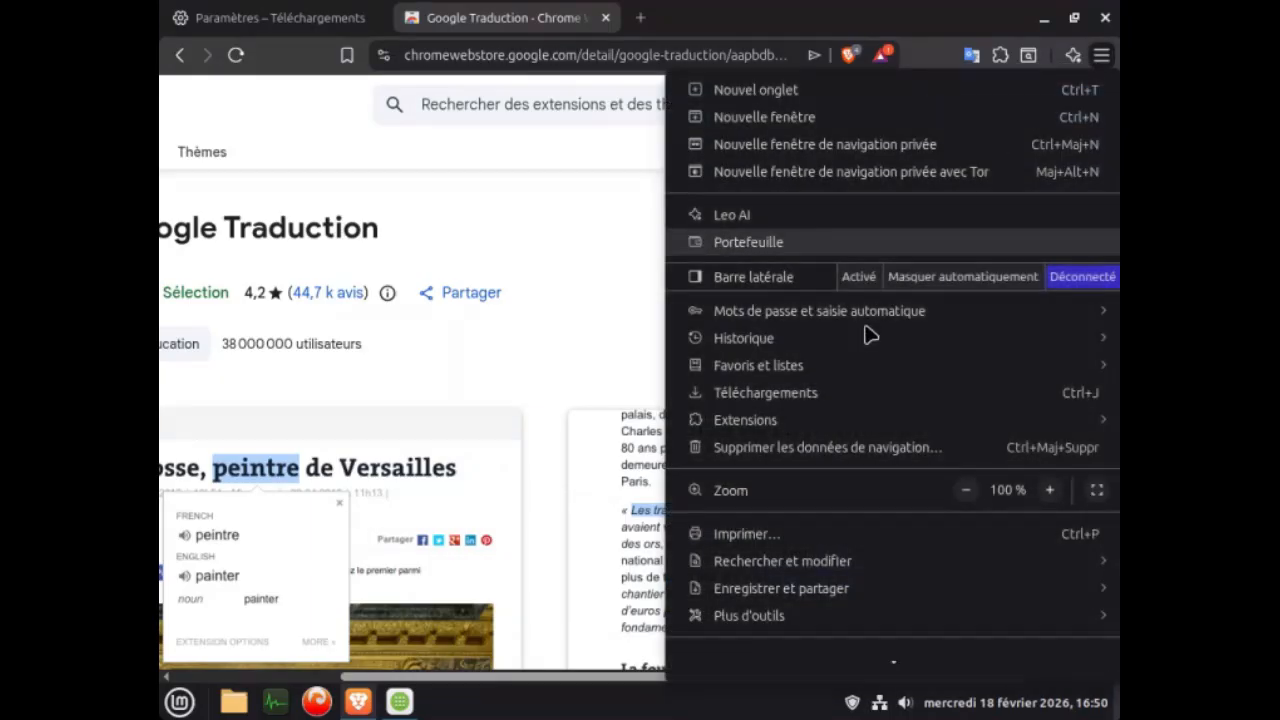
scroll(760, 580, "down", 2)
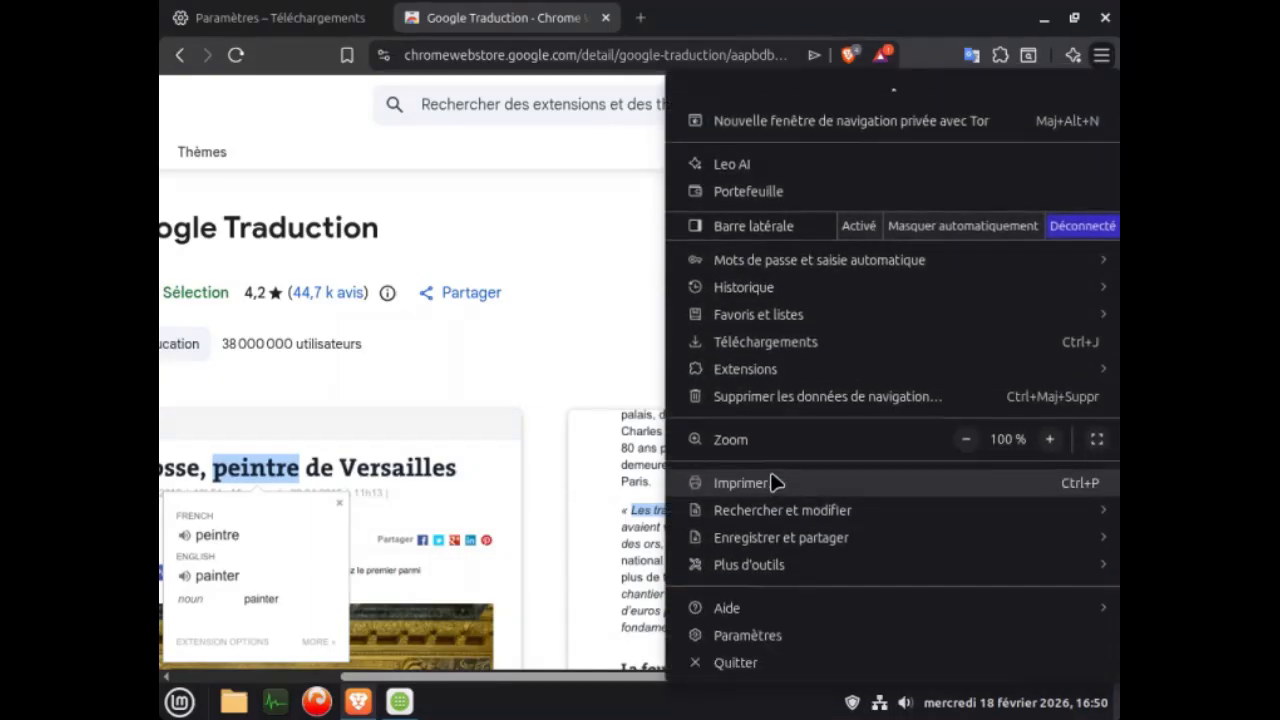
left_click(757, 645)
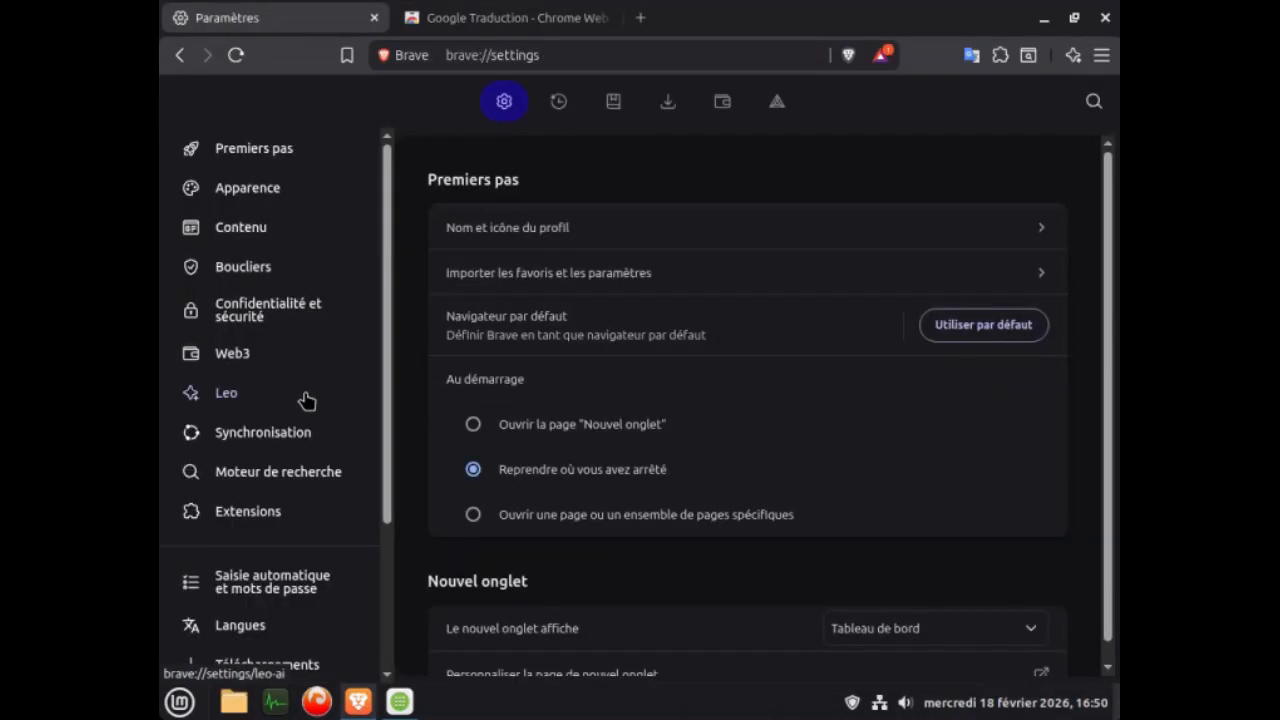
left_click(270, 517)
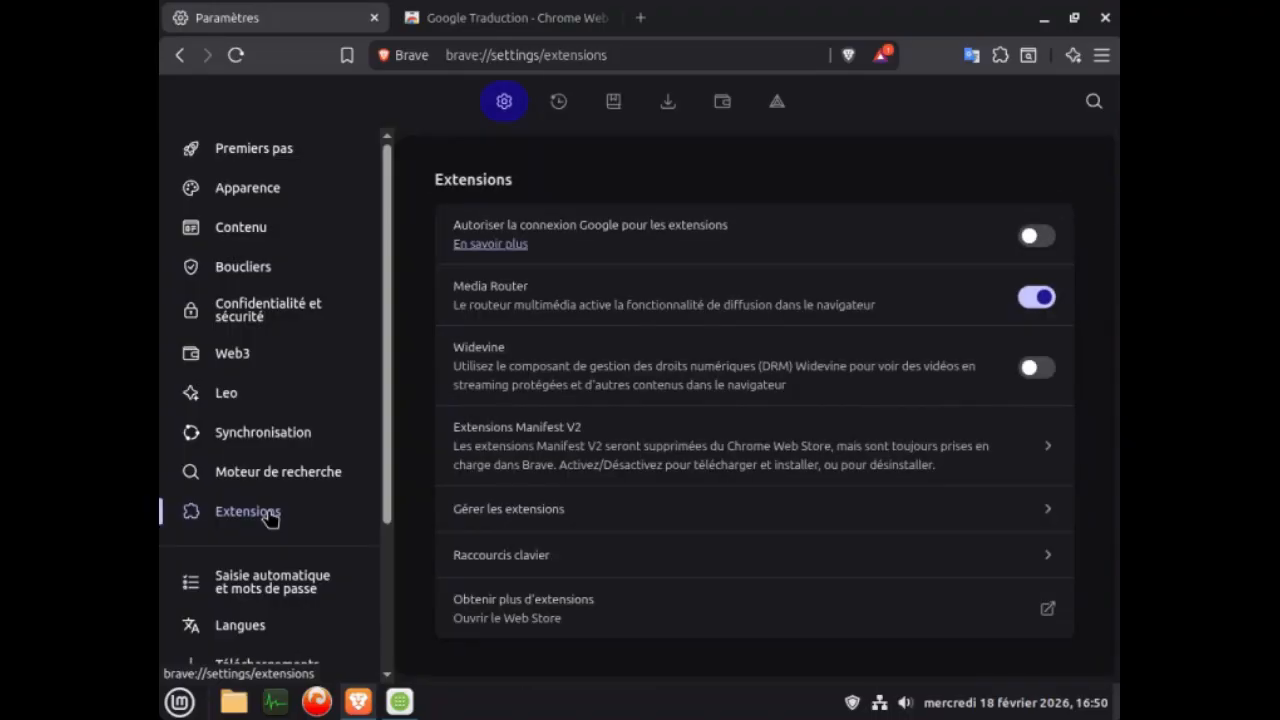
left_click(272, 474)
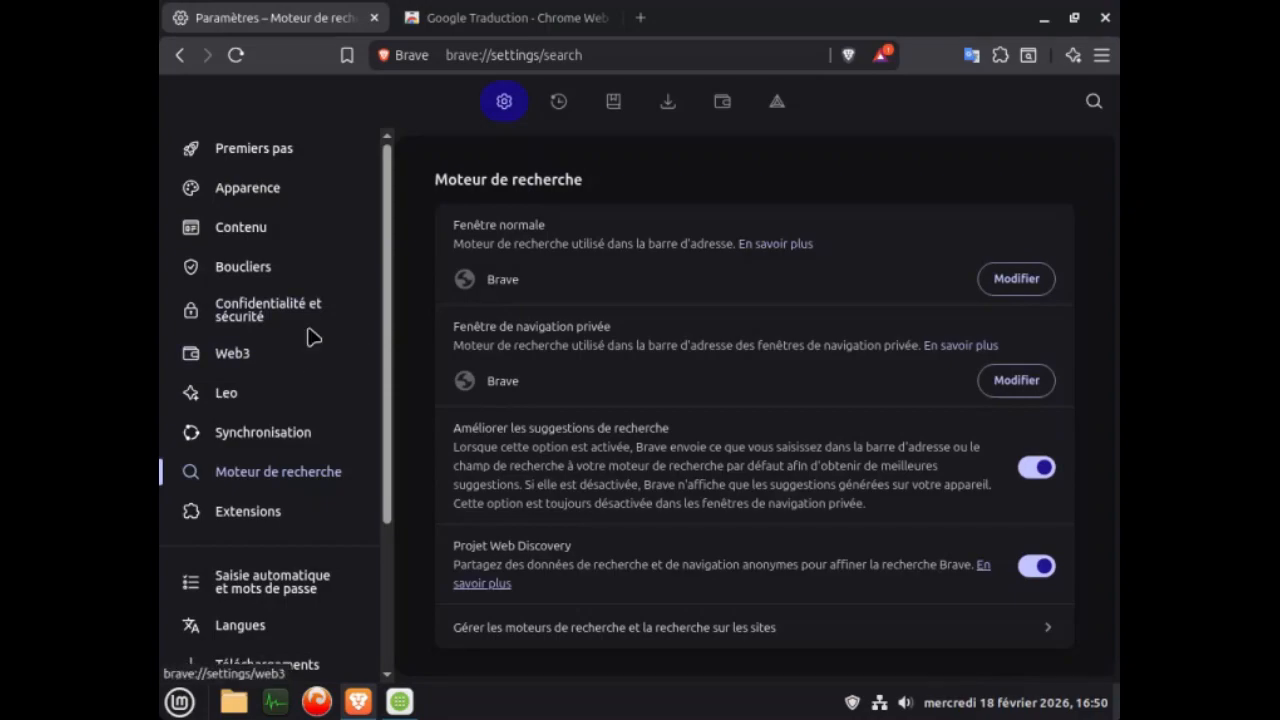
scroll(300, 411, "down", 4)
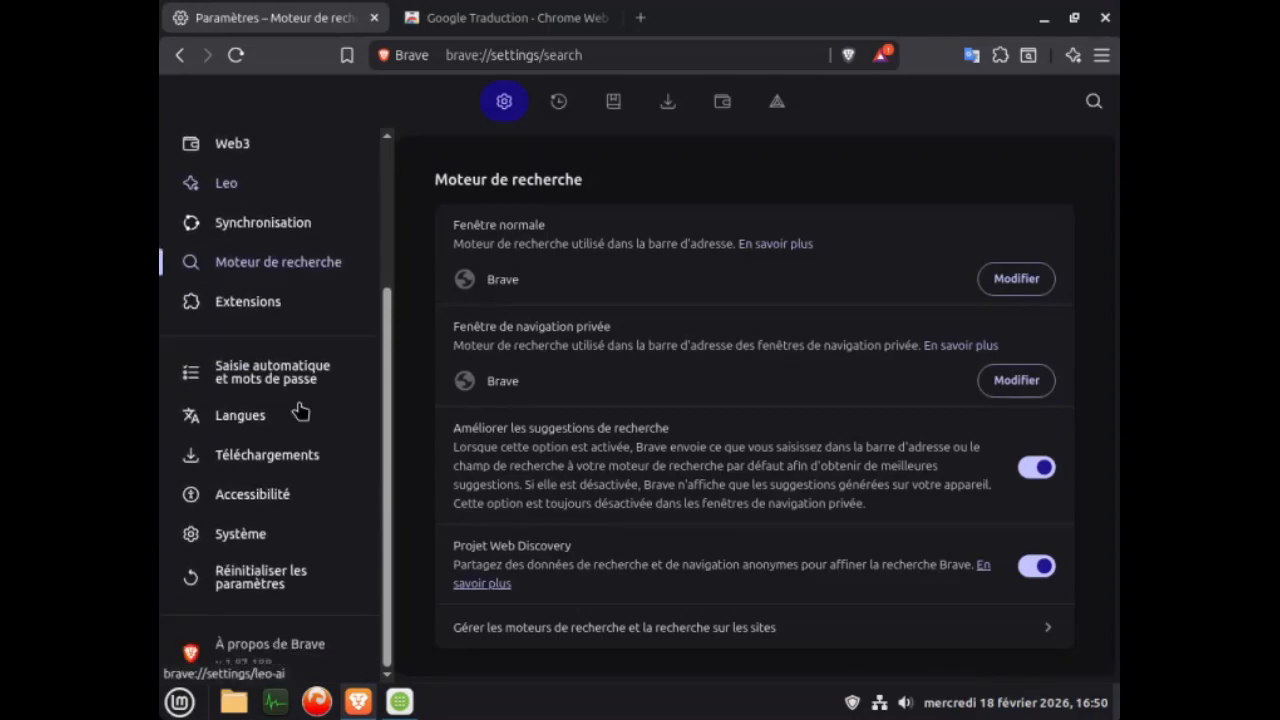
left_click(268, 460)
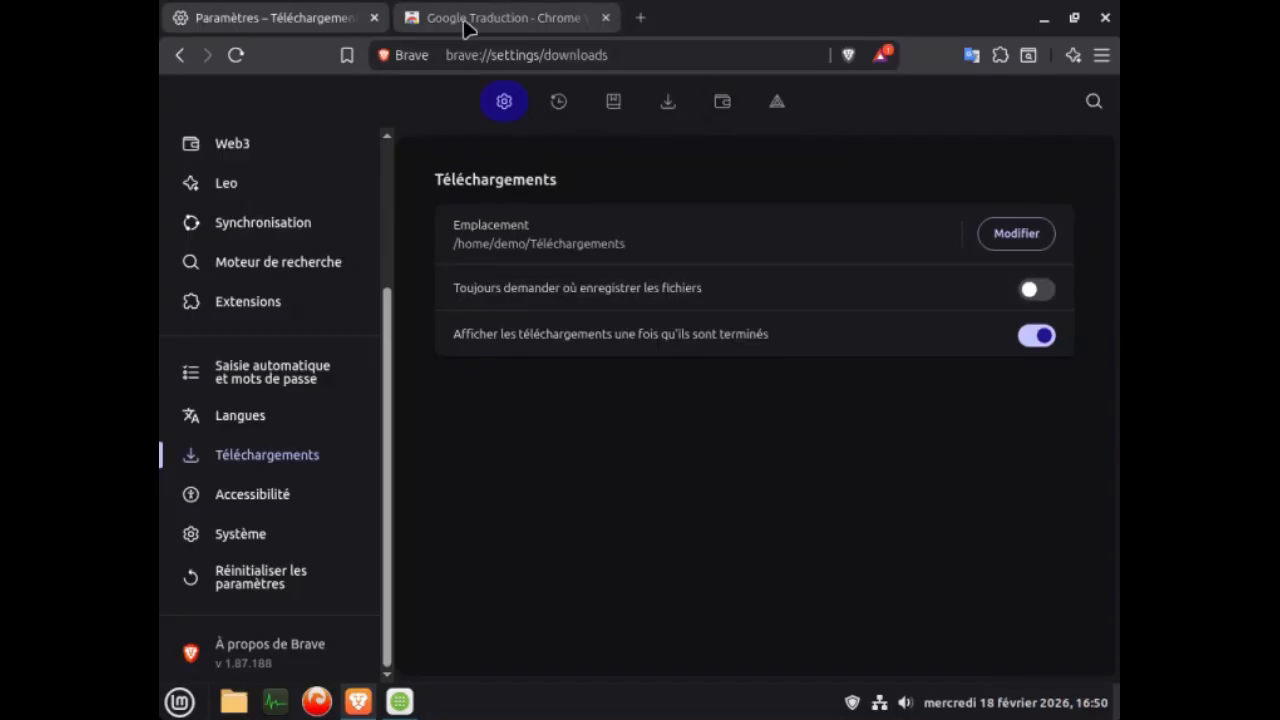
Close the Google Traduction store tab and Brave, and open the Logithèque software manager.
left_click(605, 18)
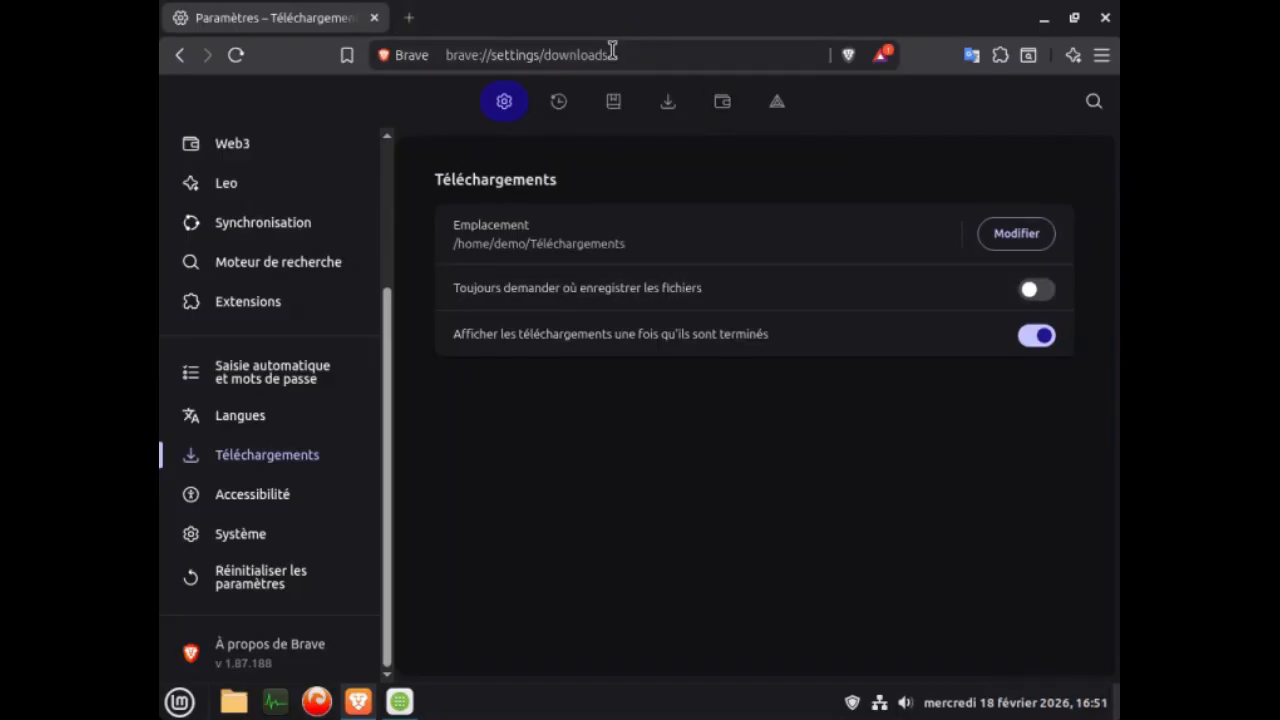
left_click(1105, 18)
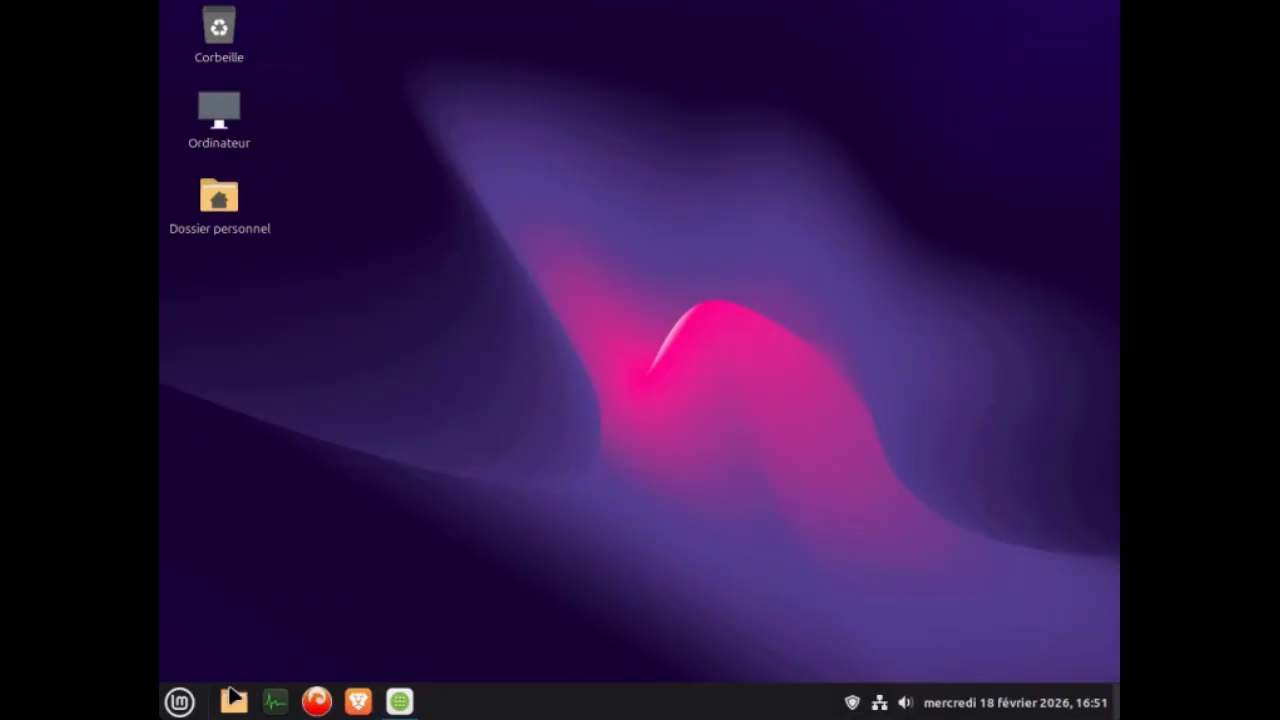
left_click(180, 702)
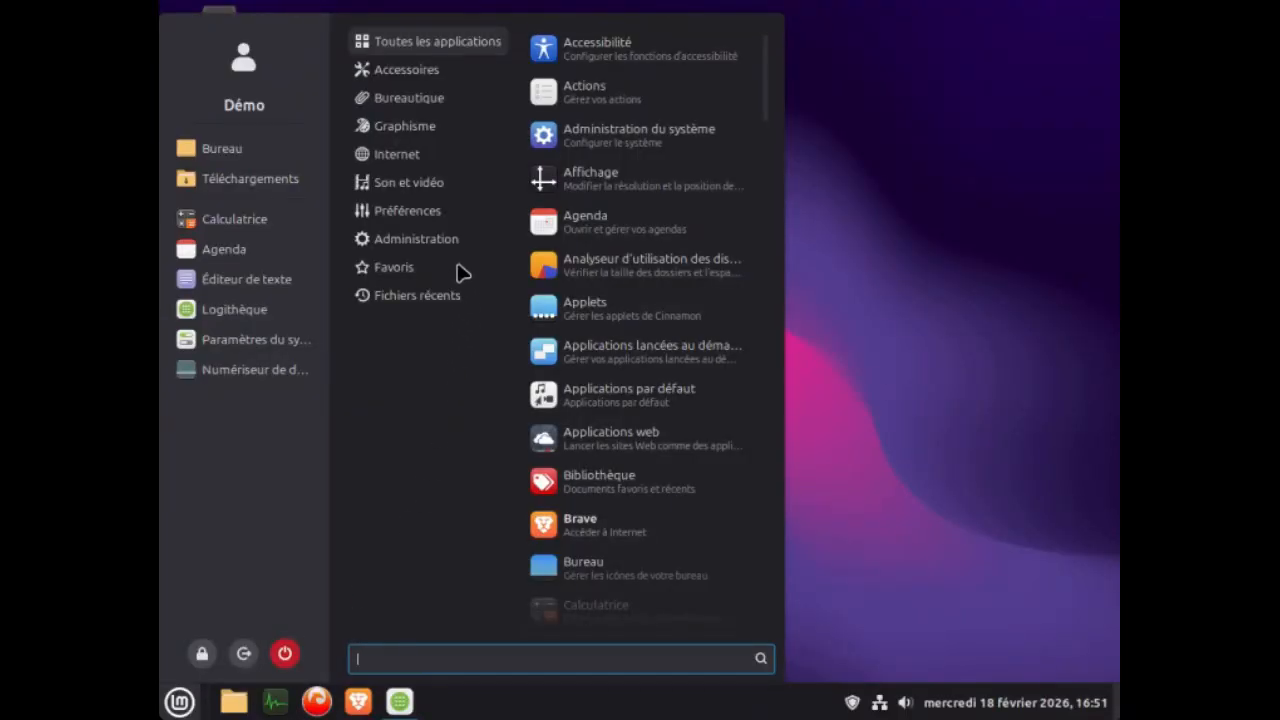
mouse_move(437, 249)
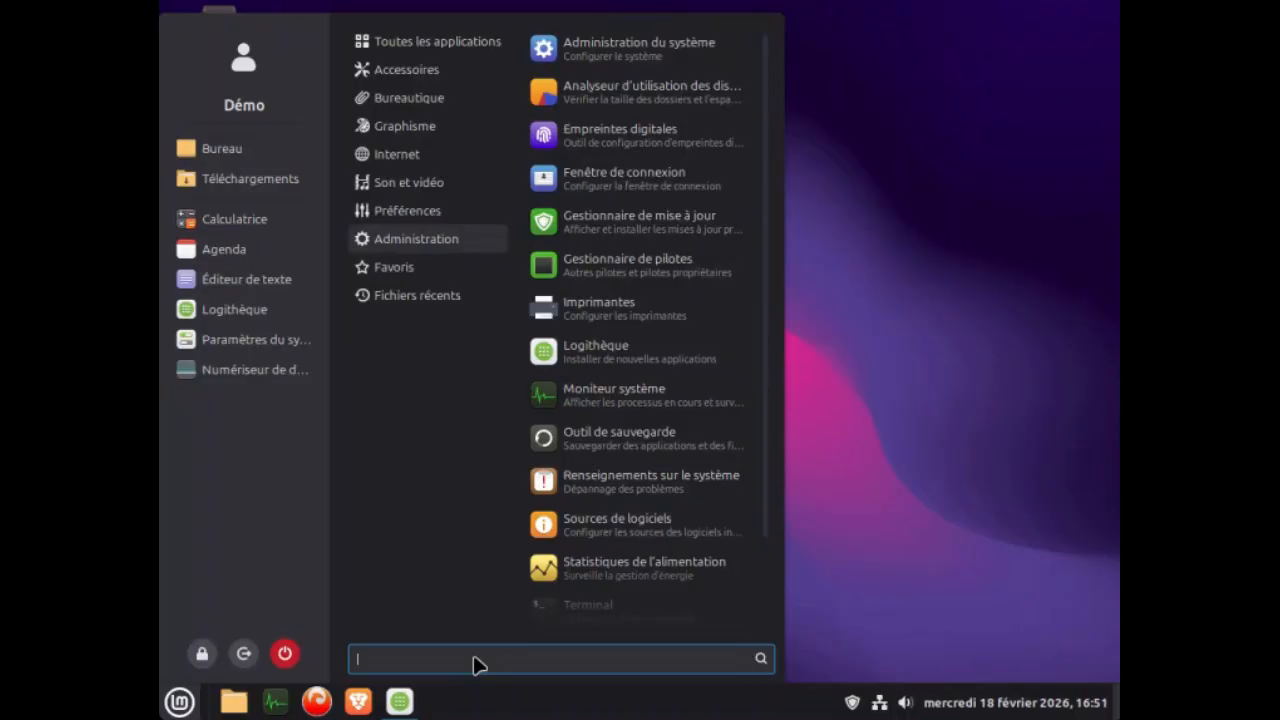
type("logil")
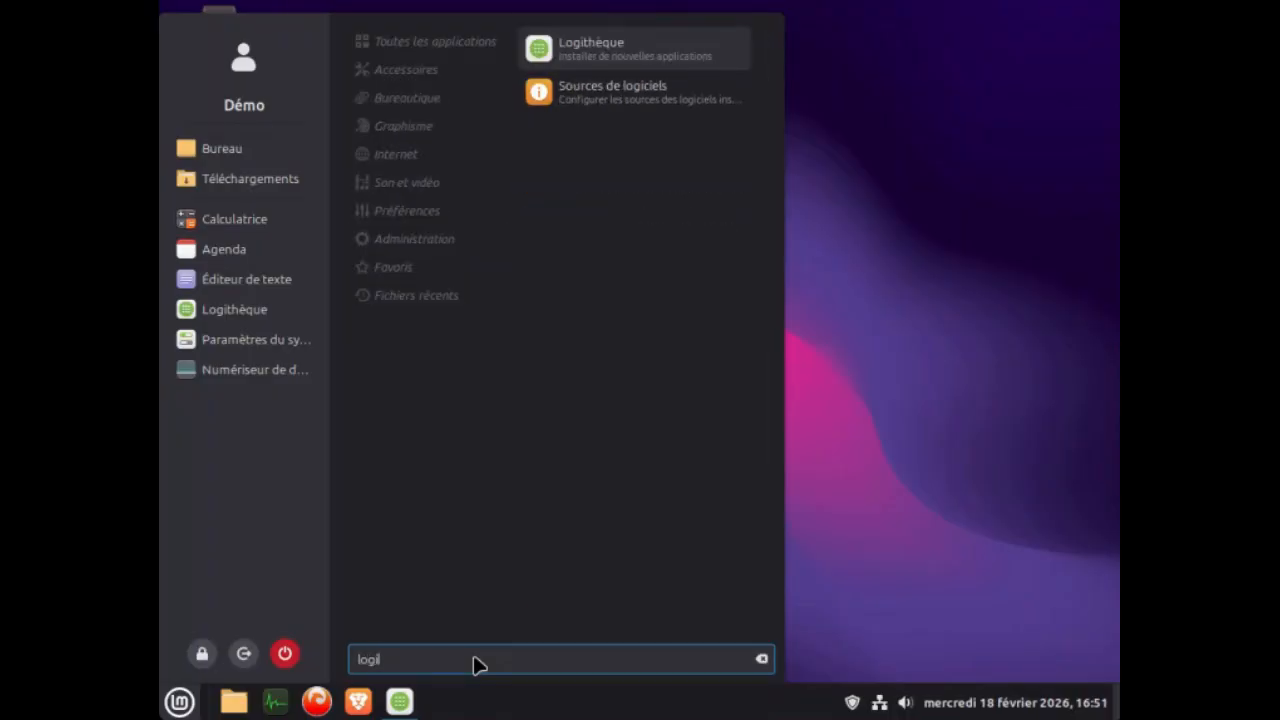
left_click(578, 50)
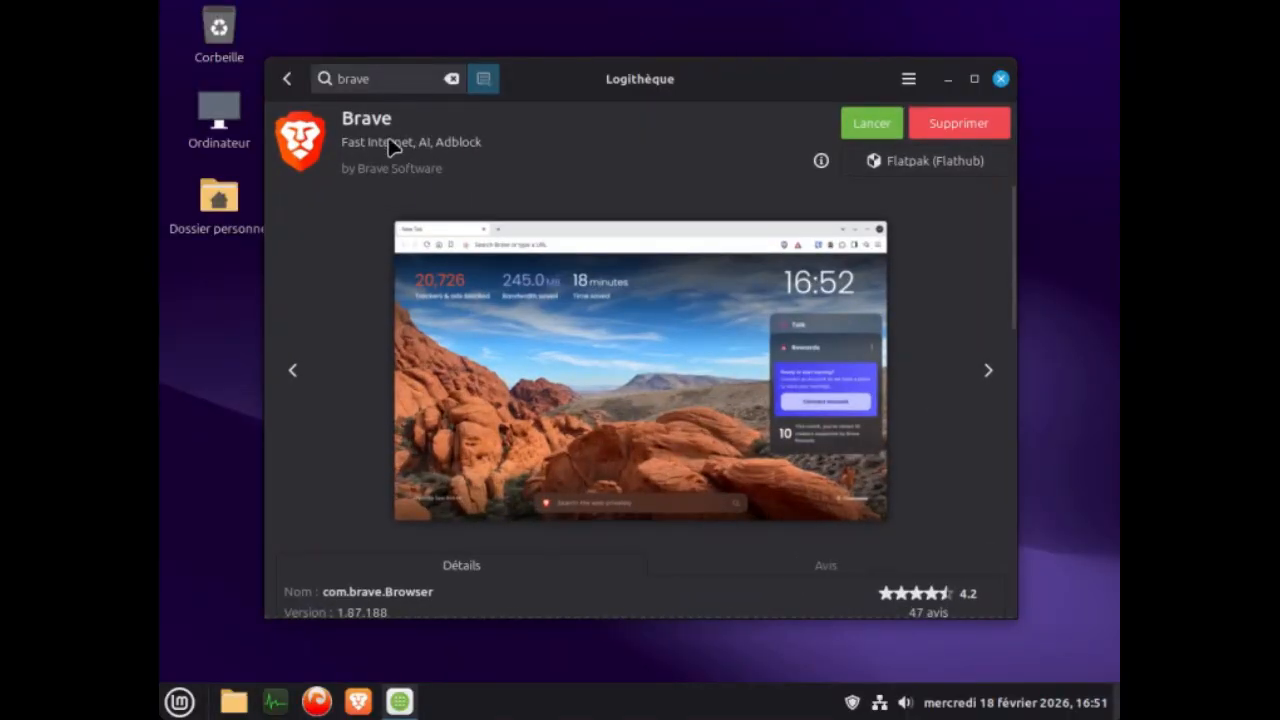
Search Logithèque for gimp and view the page of the Flathub version, Éditeur d'image GIMP.
triple_click(387, 79)
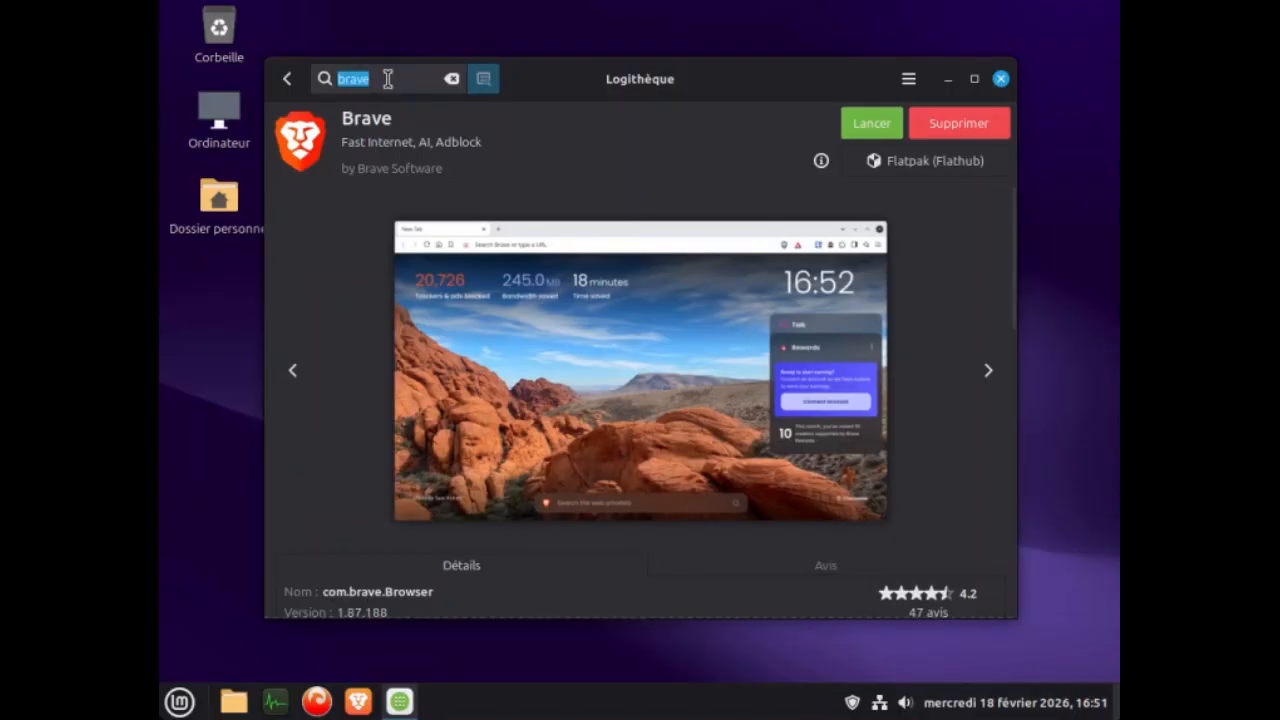
type("gimp")
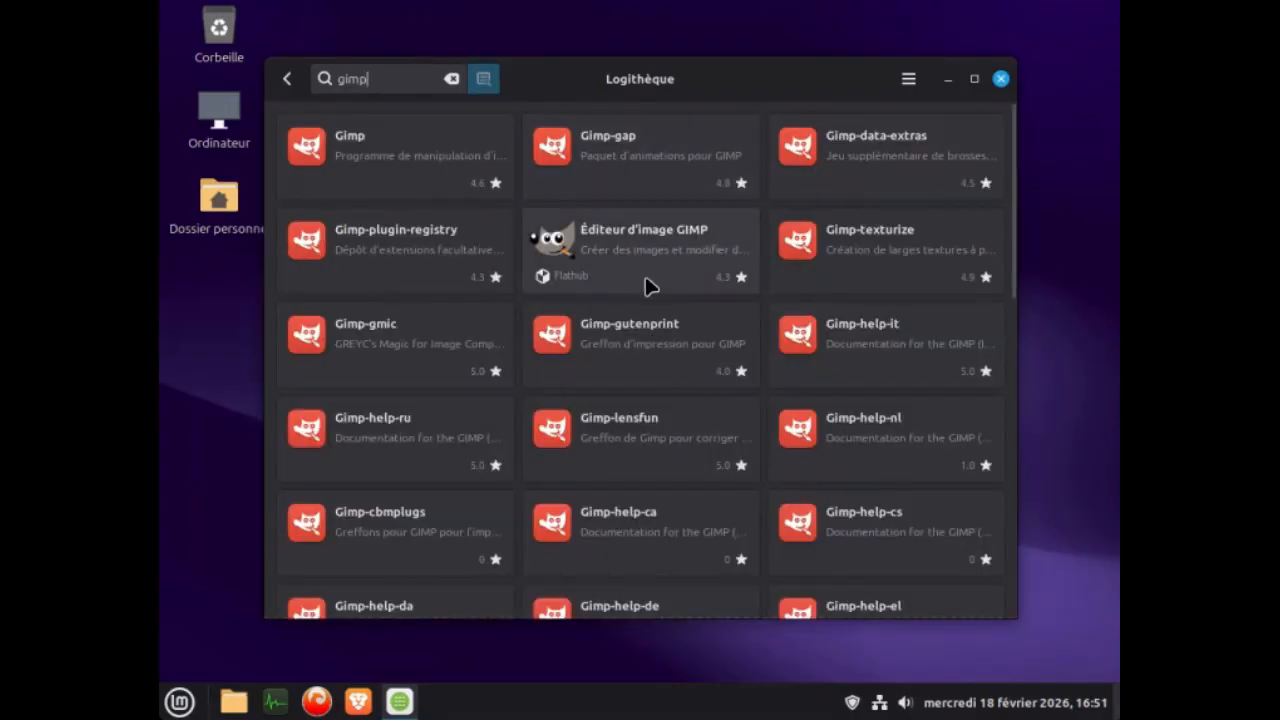
left_click(653, 245)
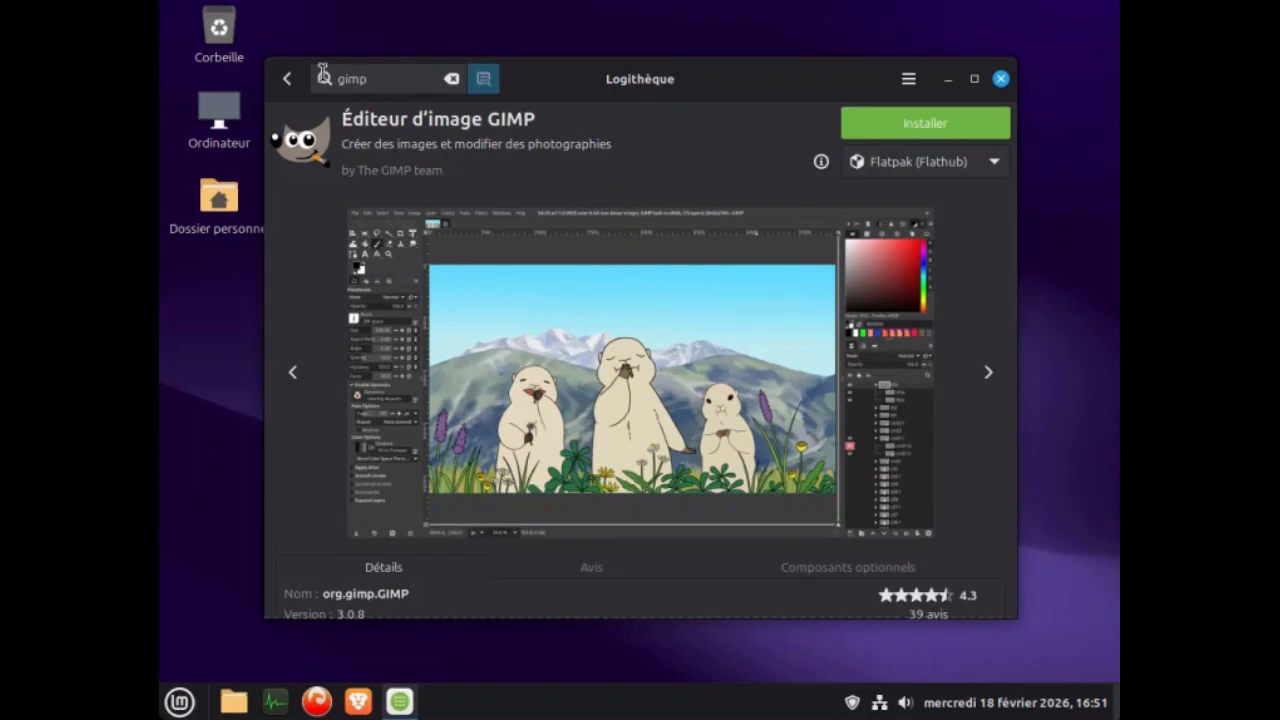
Find Shotwell in Logithèque and install its Flathub version, accepting the additional software.
double_click(365, 78)
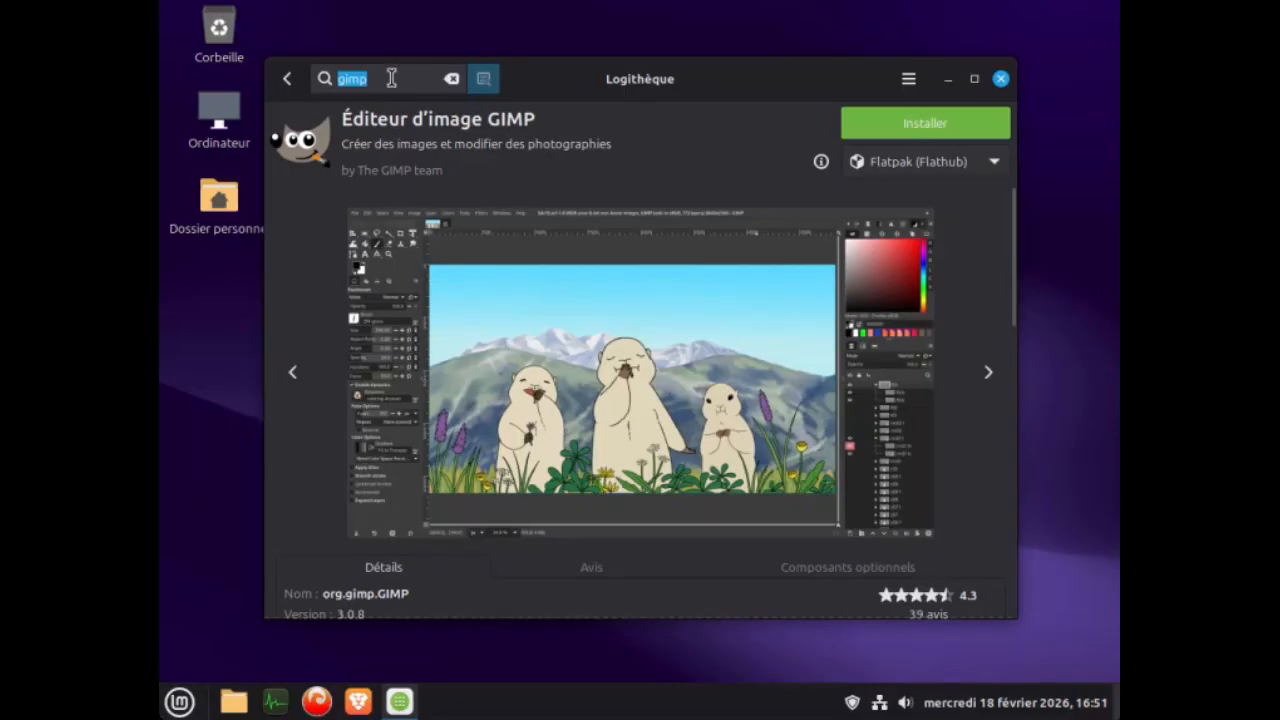
type("sh")
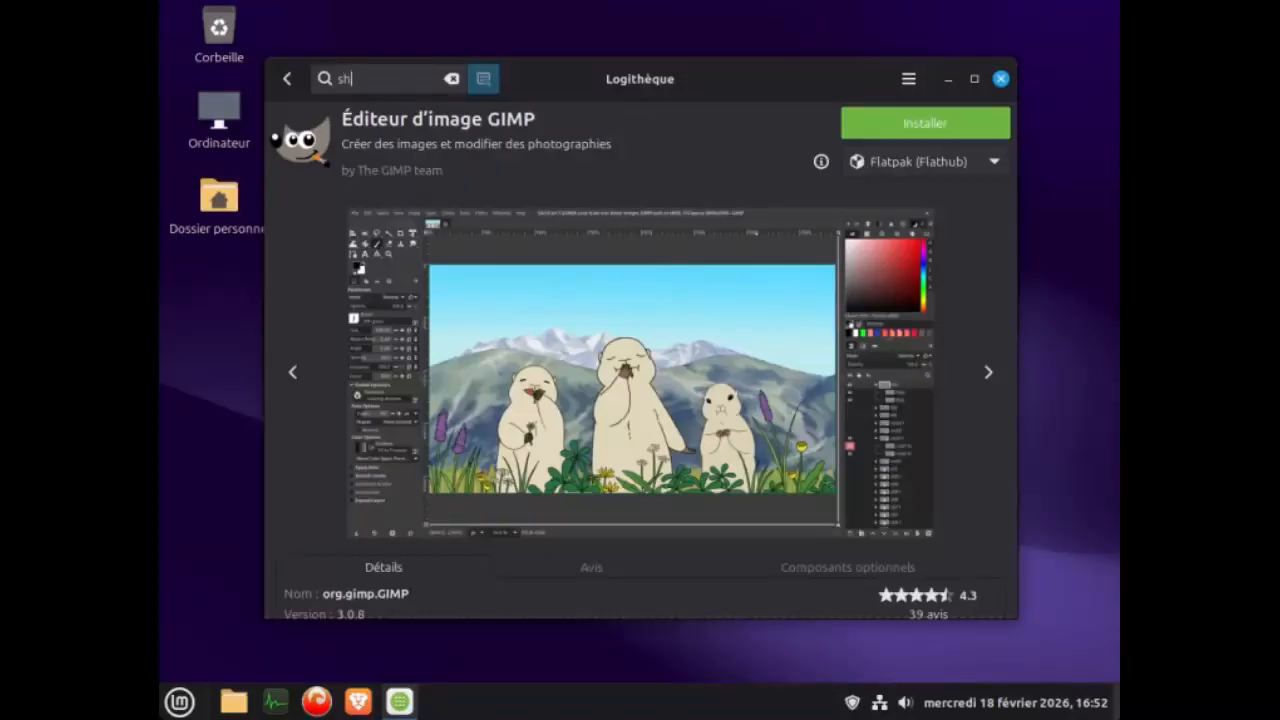
type("ot")
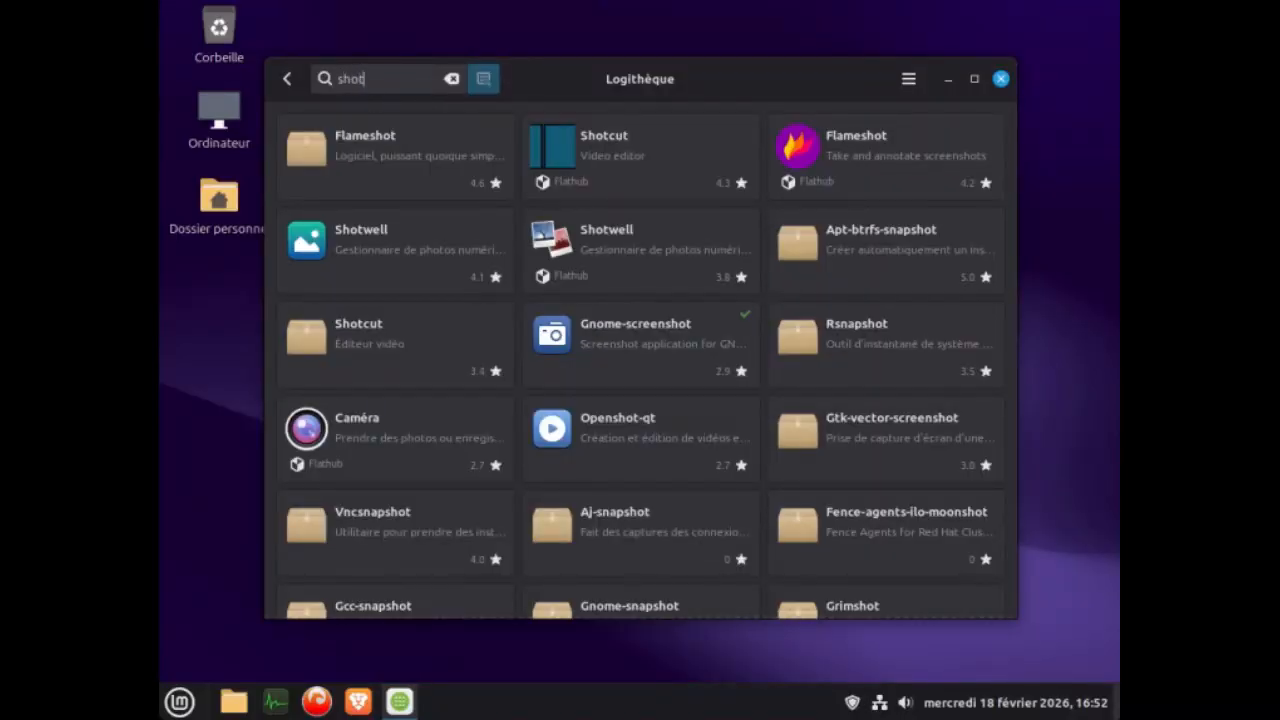
type("we")
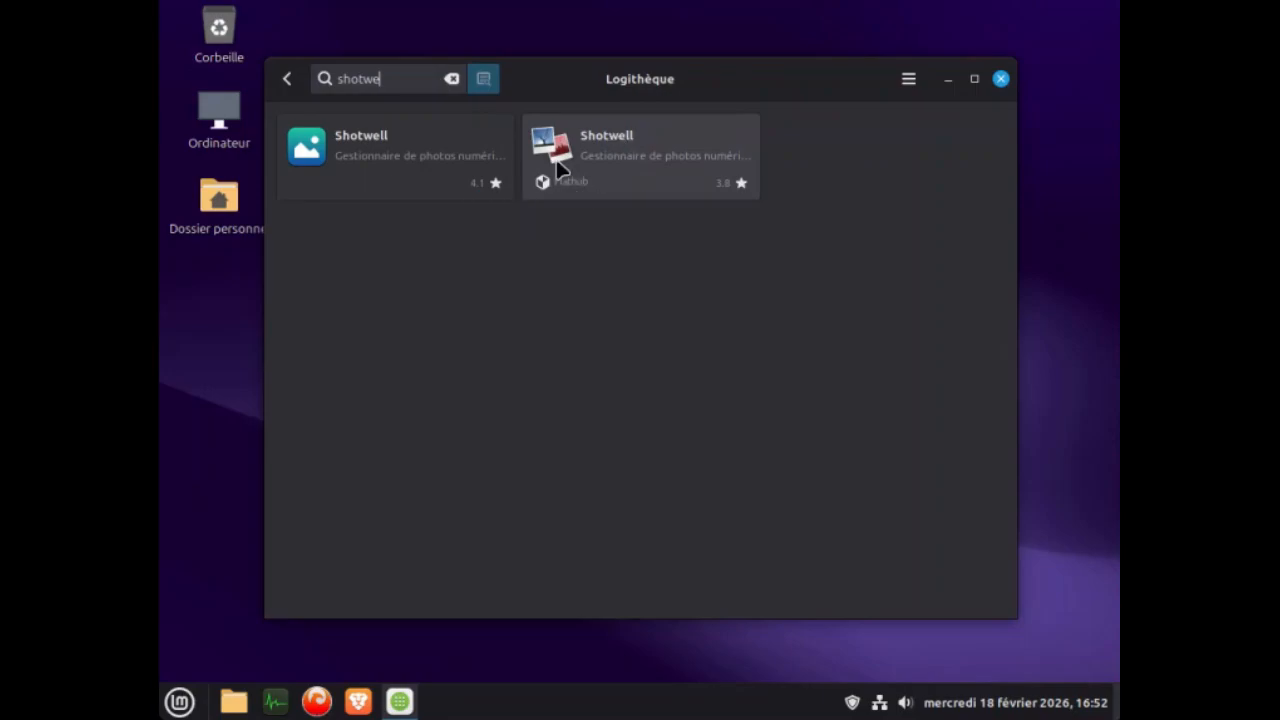
left_click(627, 152)
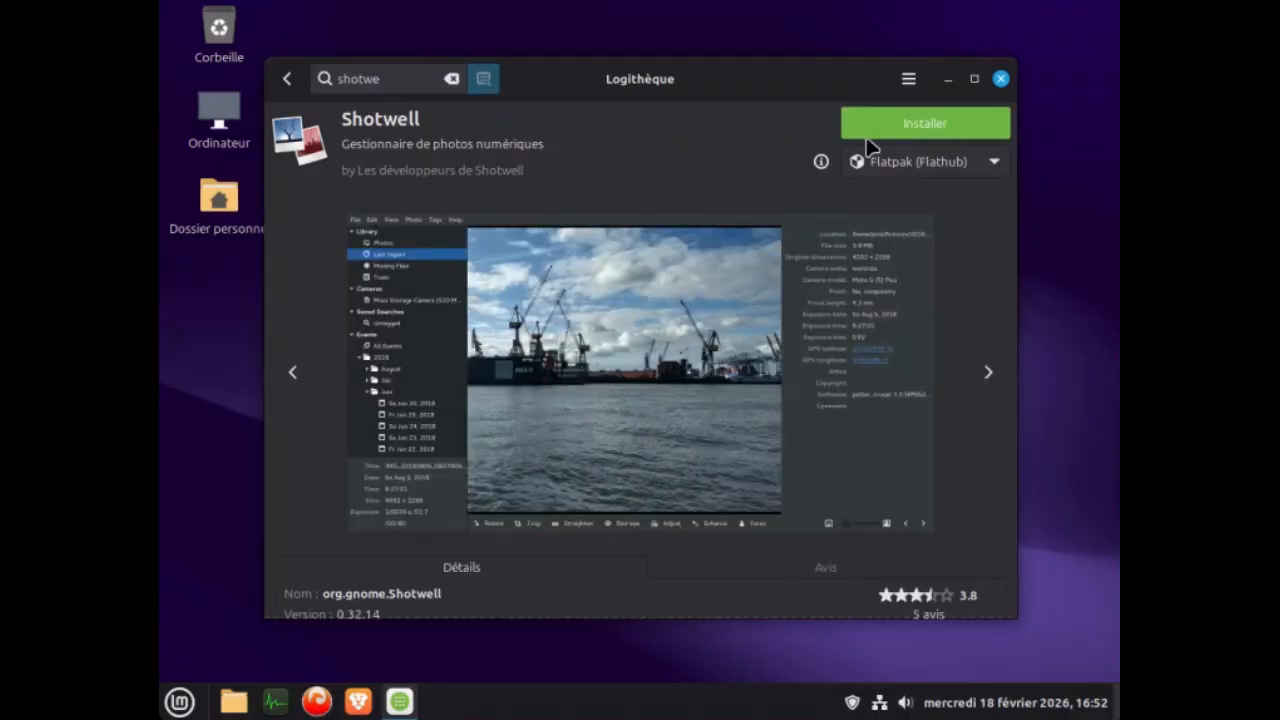
left_click(942, 123)
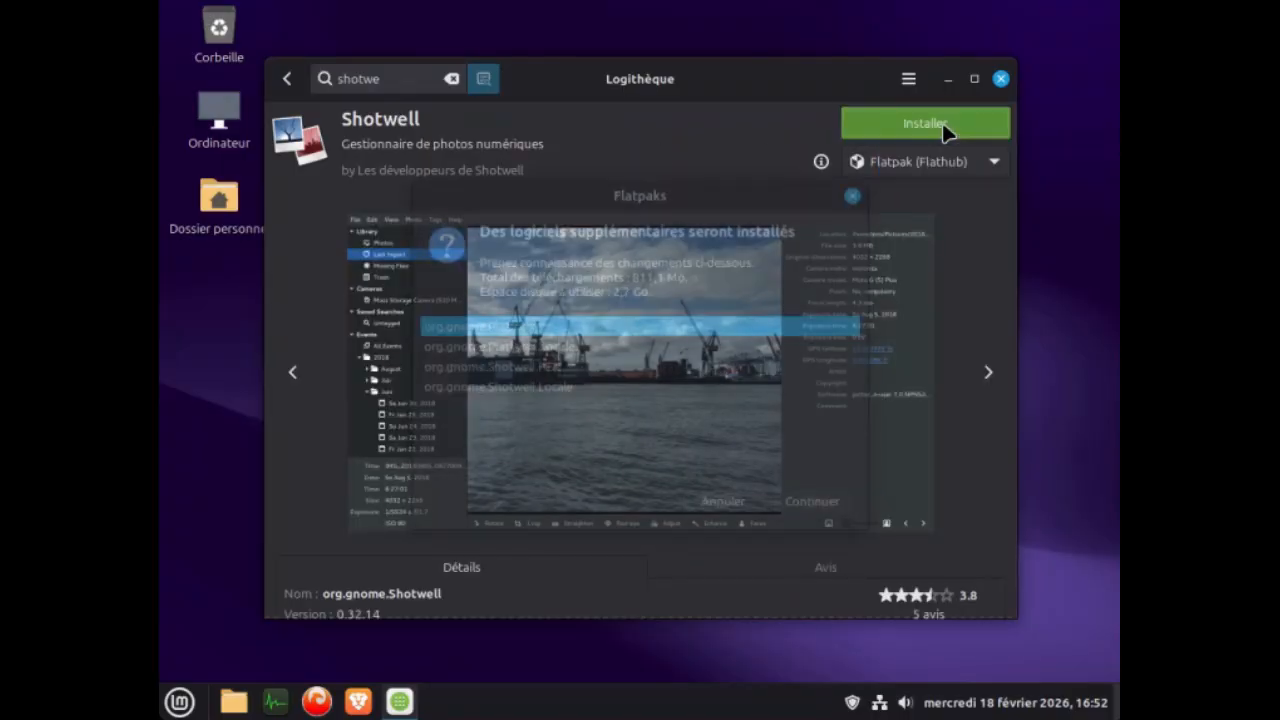
left_click(807, 515)
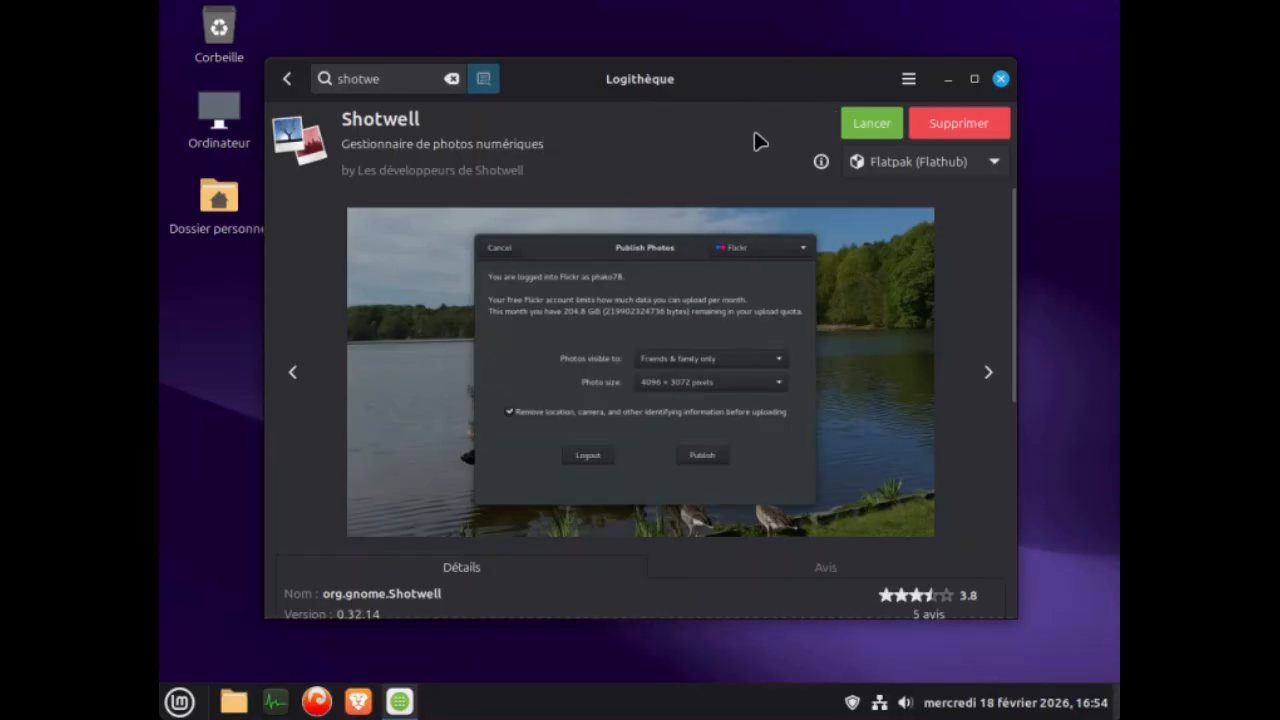
Find Shotwell among the installed applications and add it to the panel.
left_click(181, 703)
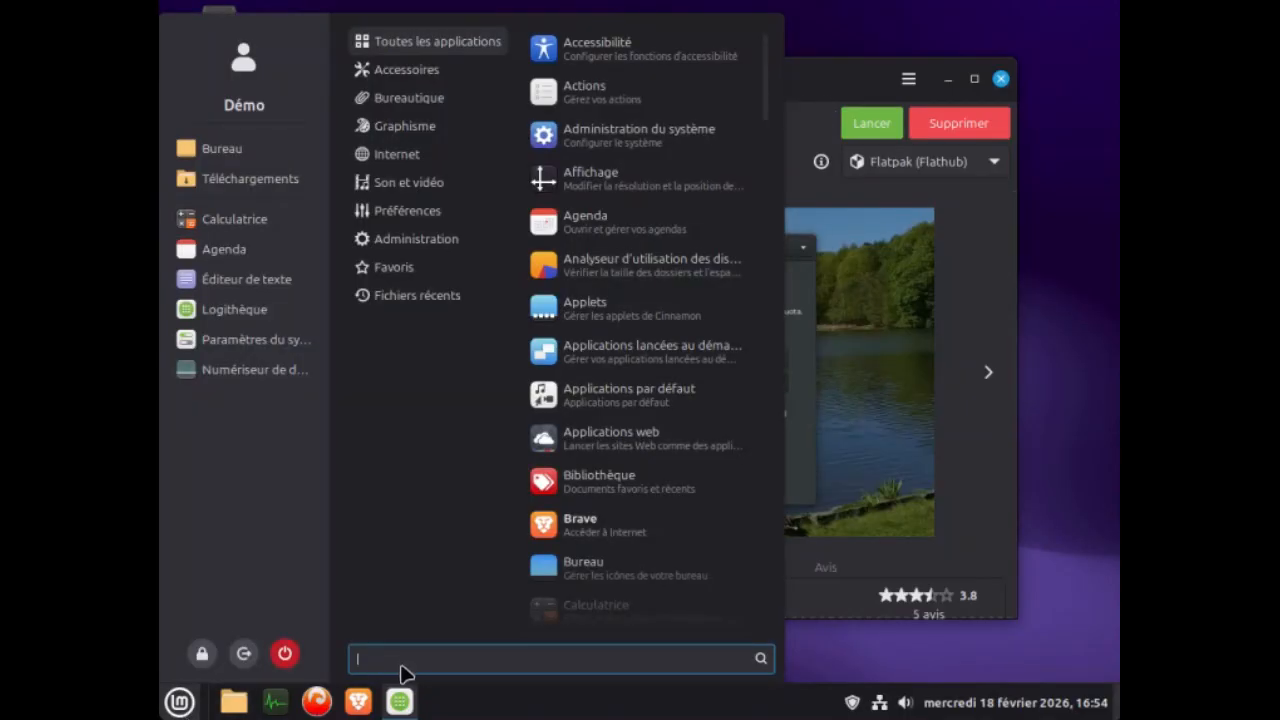
type("s")
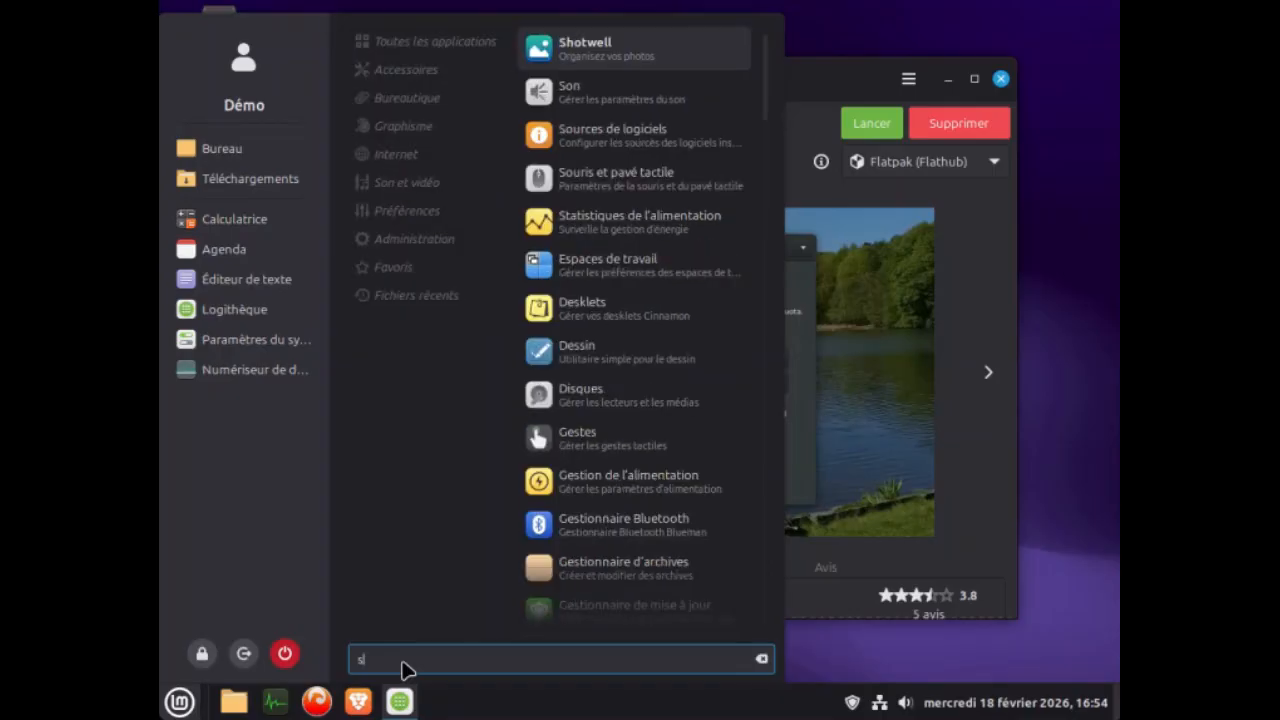
type("hot")
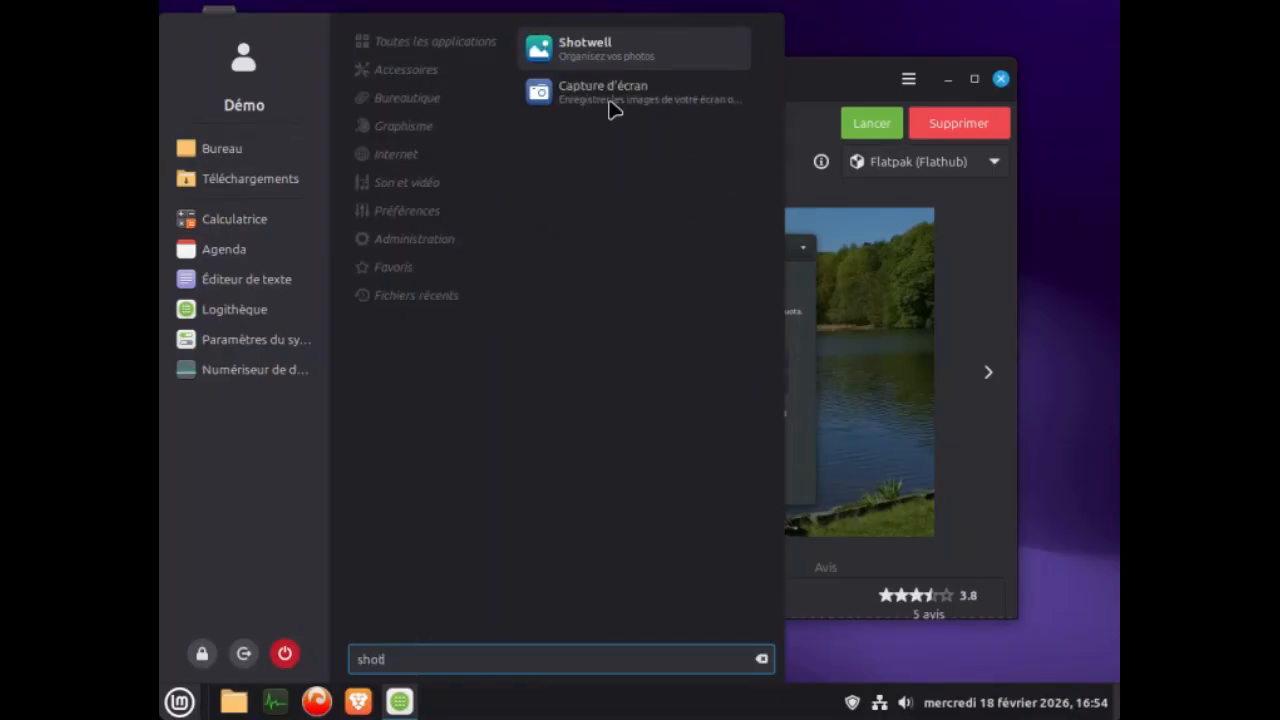
right_click(575, 46)
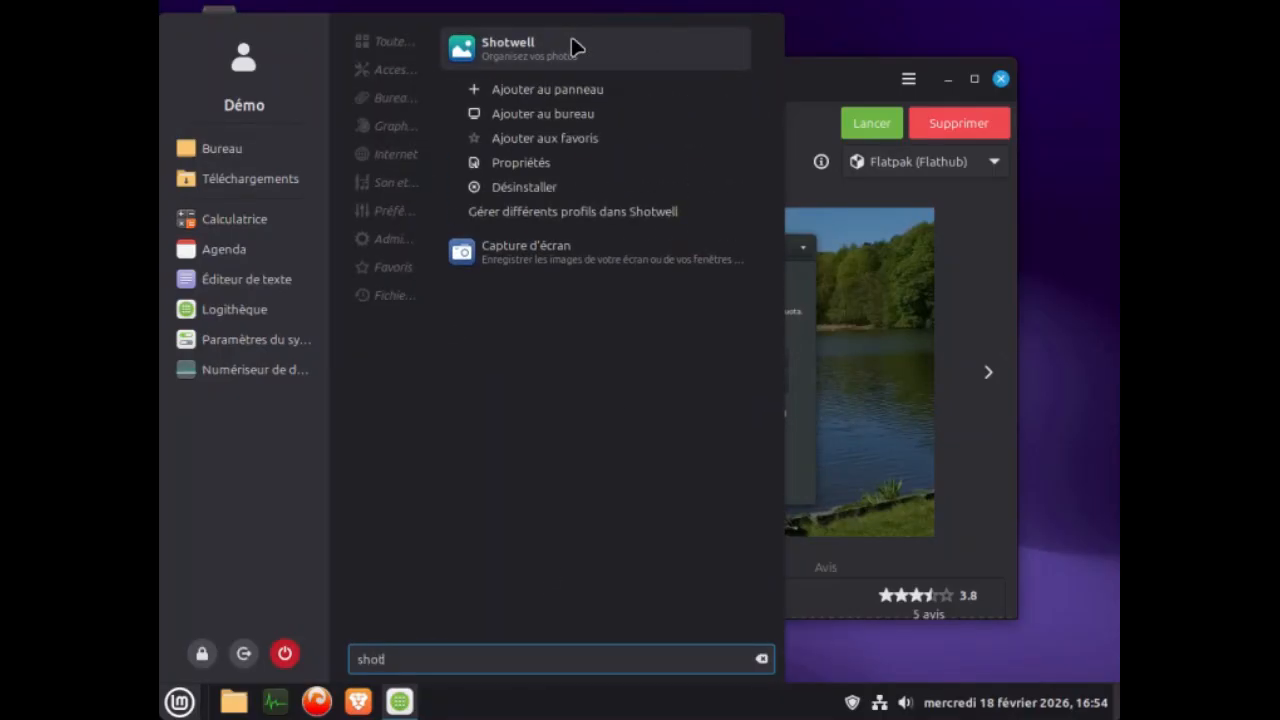
left_click(572, 100)
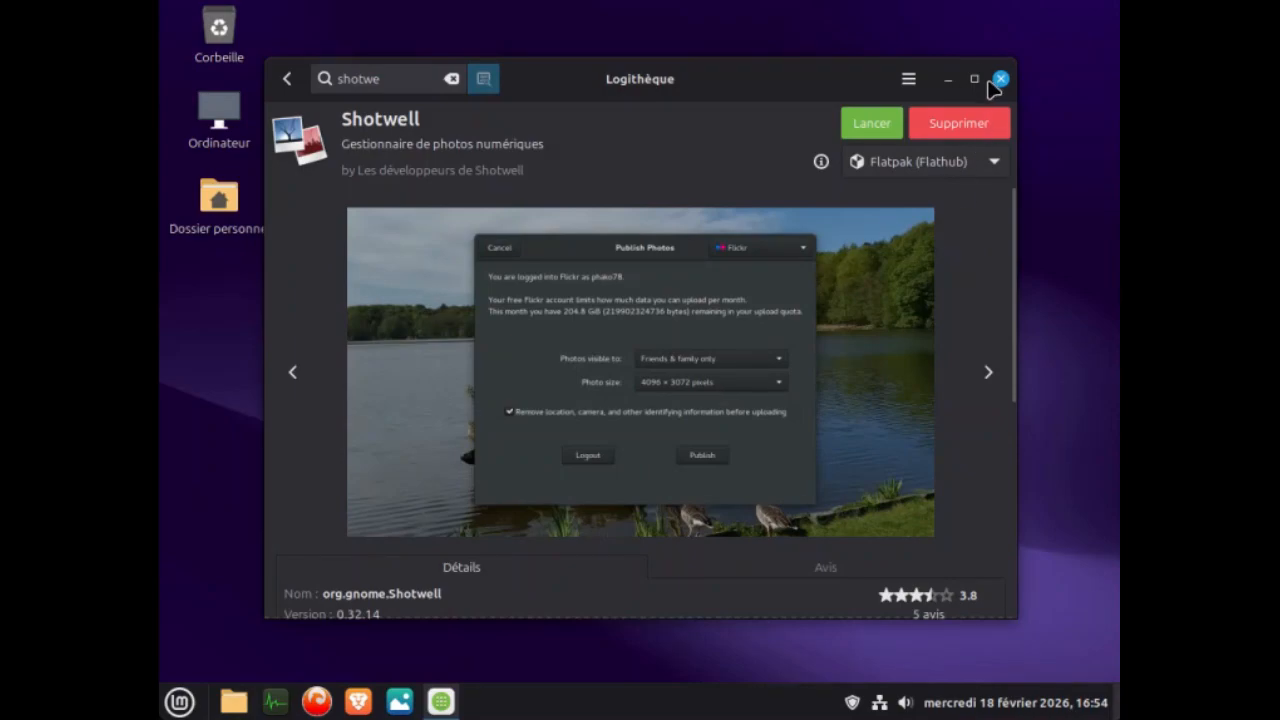
Search Logithèque for kdenlive to examine the available versions of the video editor.
double_click(349, 77)
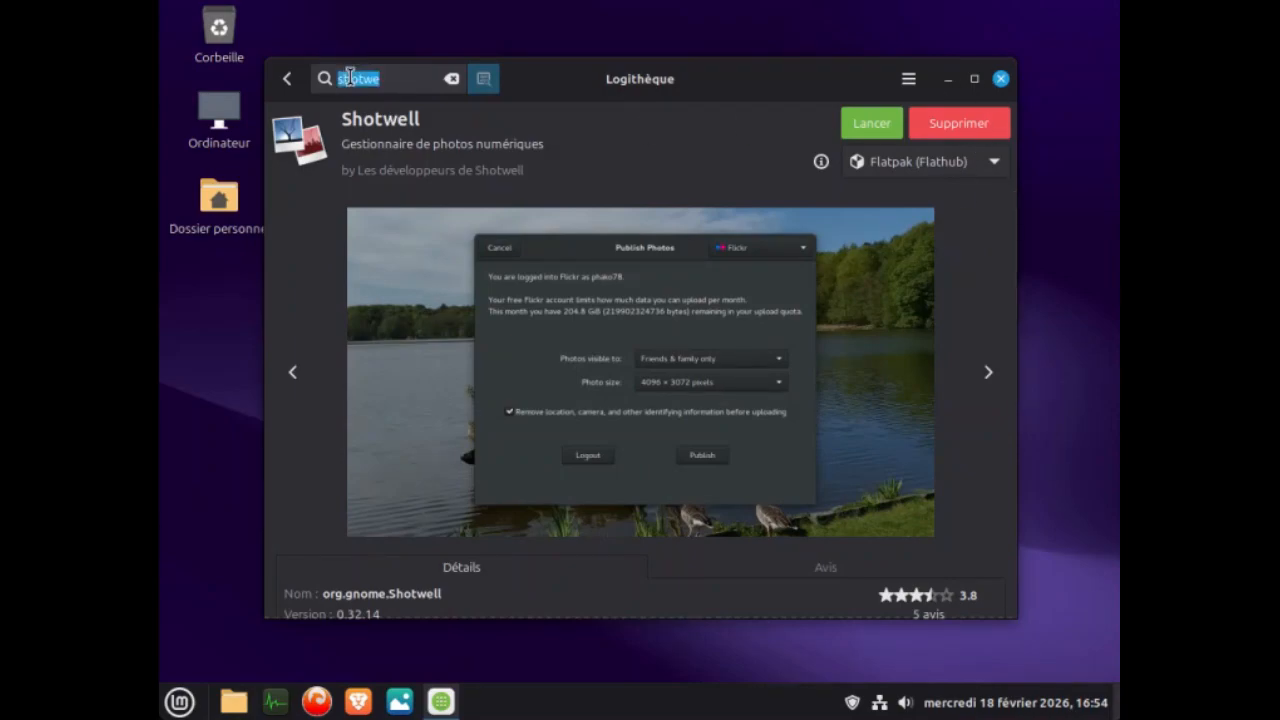
type("kdenlive")
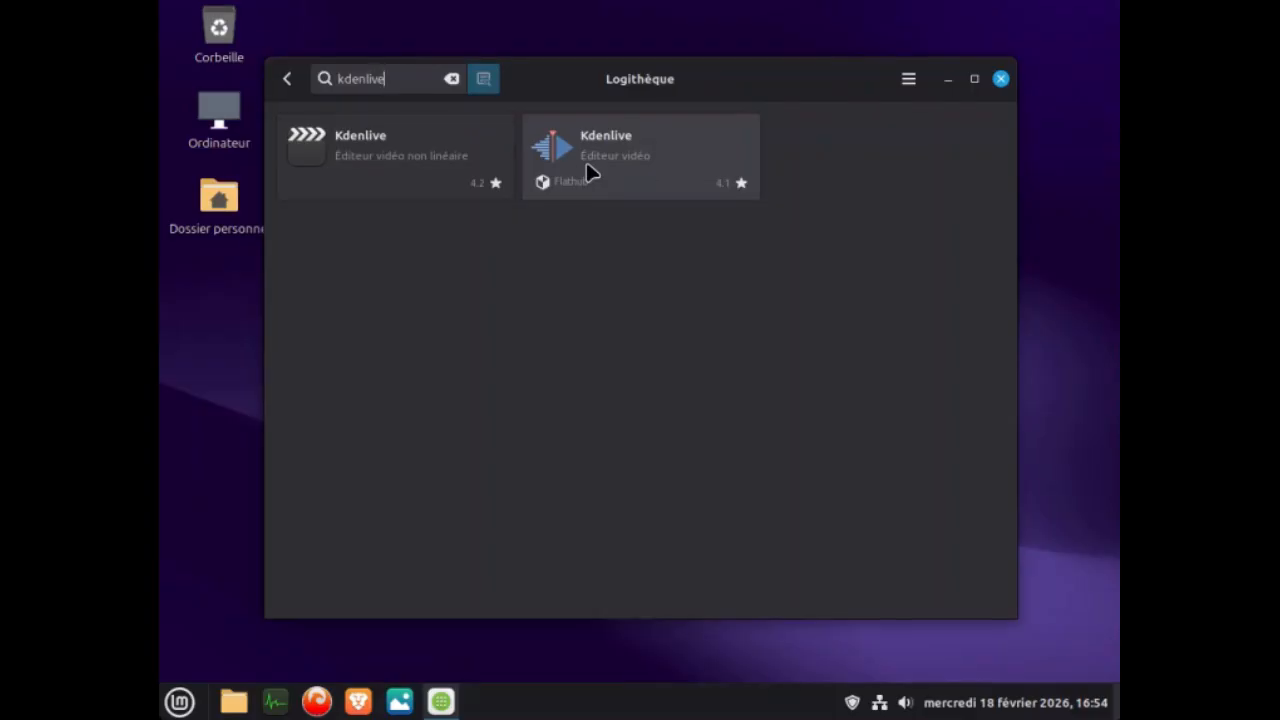
Search Logithèque for qbit, view the Flathub qBittorrent page, and close the software manager.
double_click(346, 75)
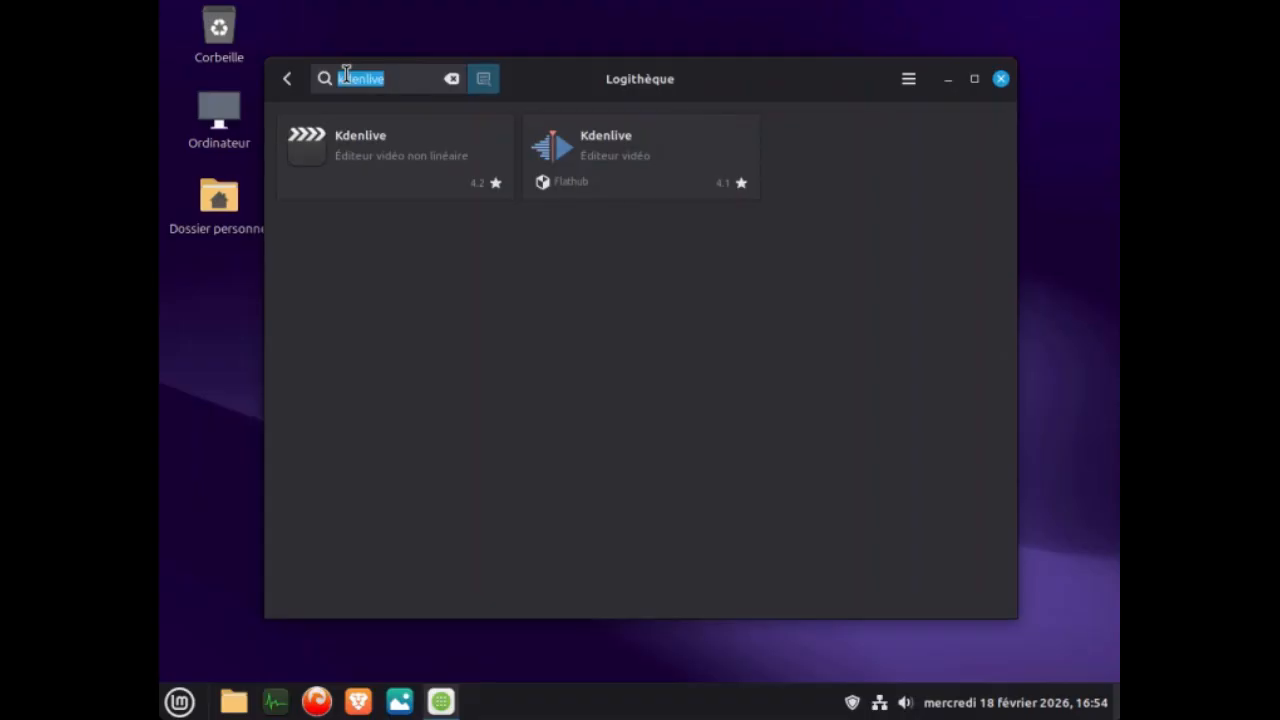
type("d")
type("bit")
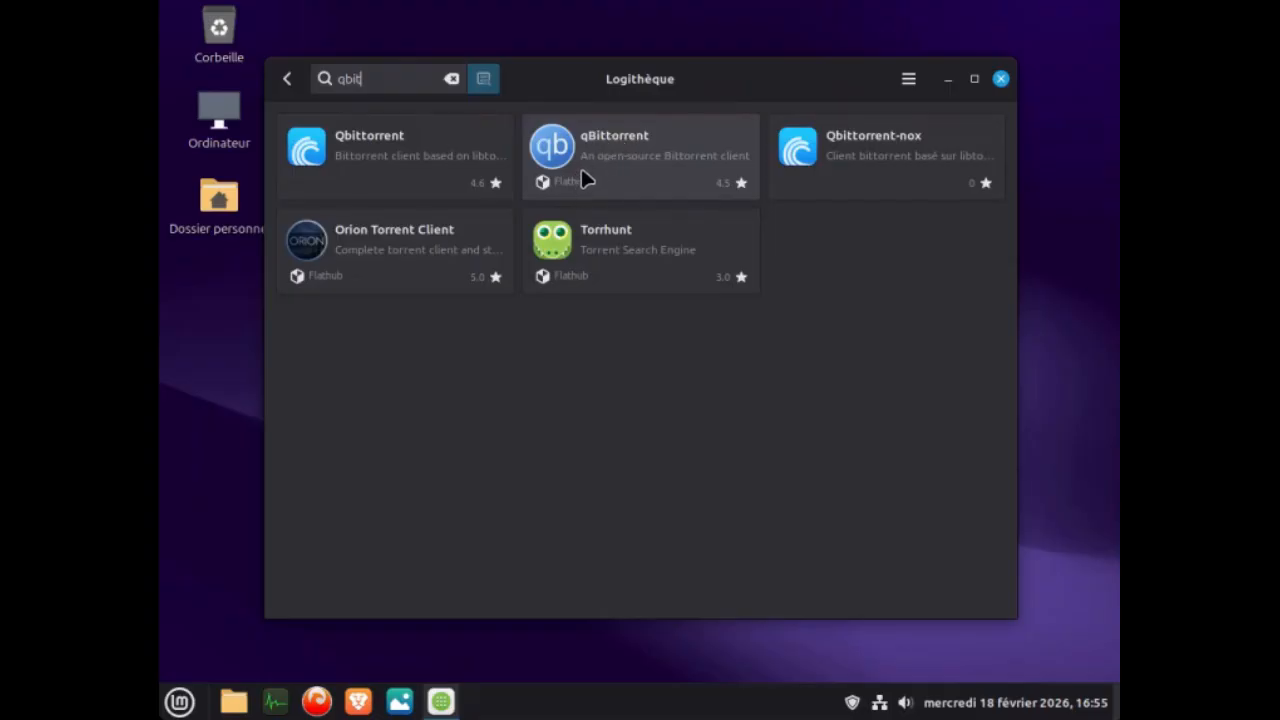
left_click(615, 158)
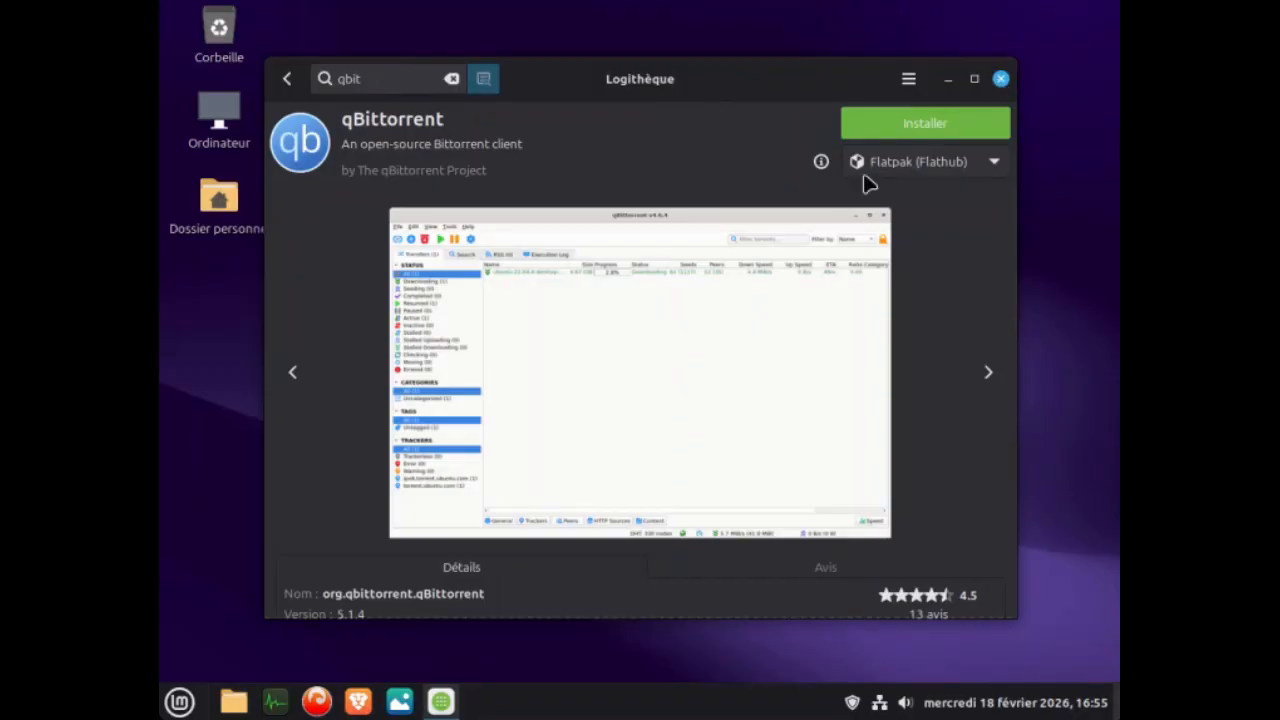
left_click(1000, 79)
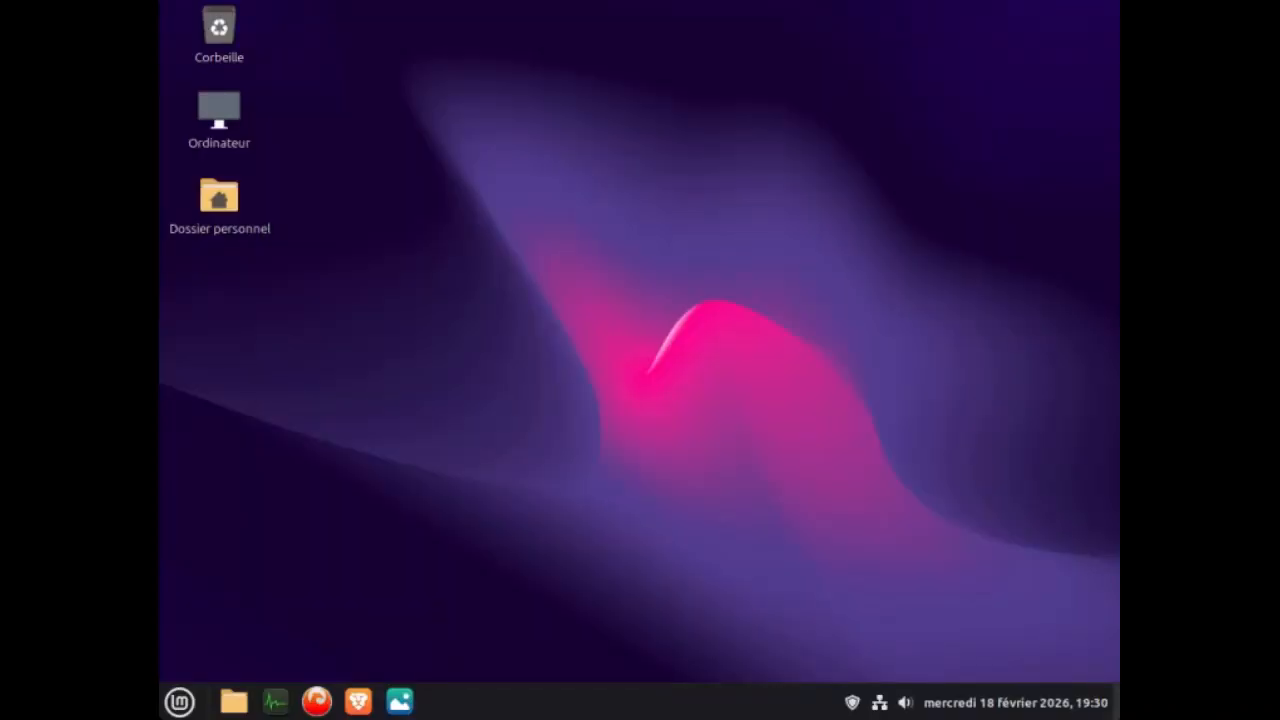
Find and open the Applications lancées au démarrage settings.
left_click(178, 703)
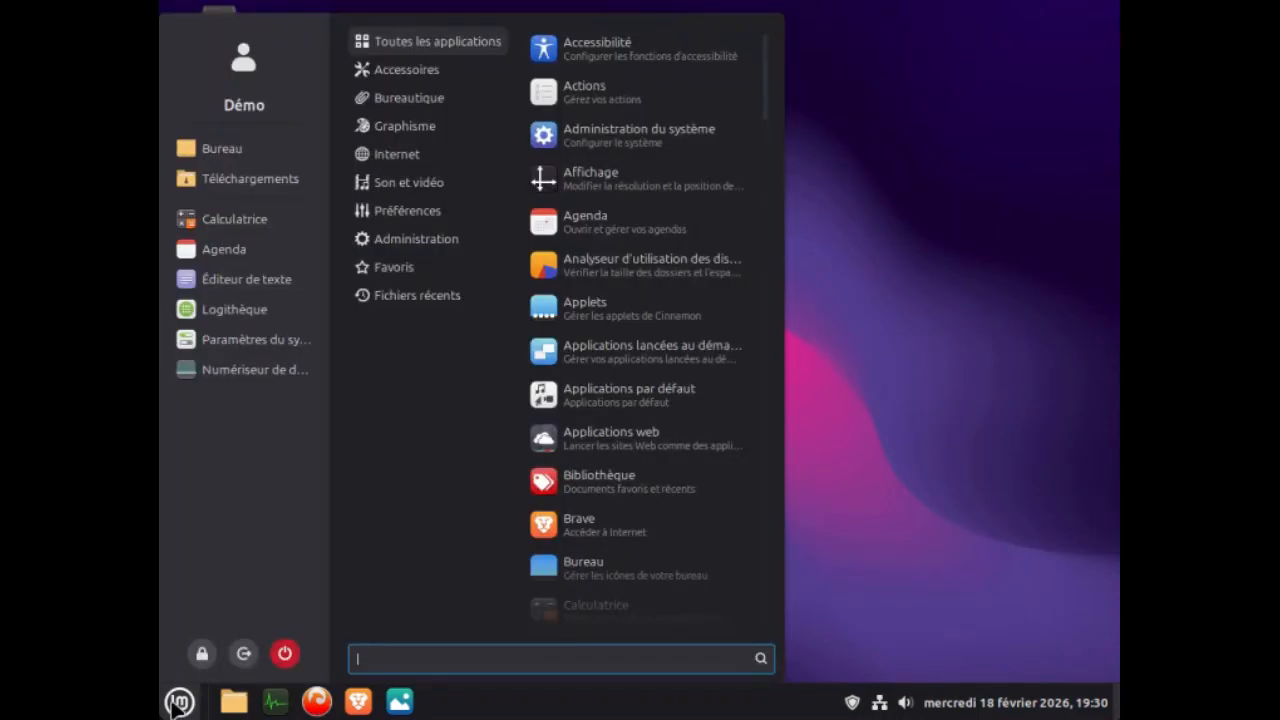
mouse_move(394, 258)
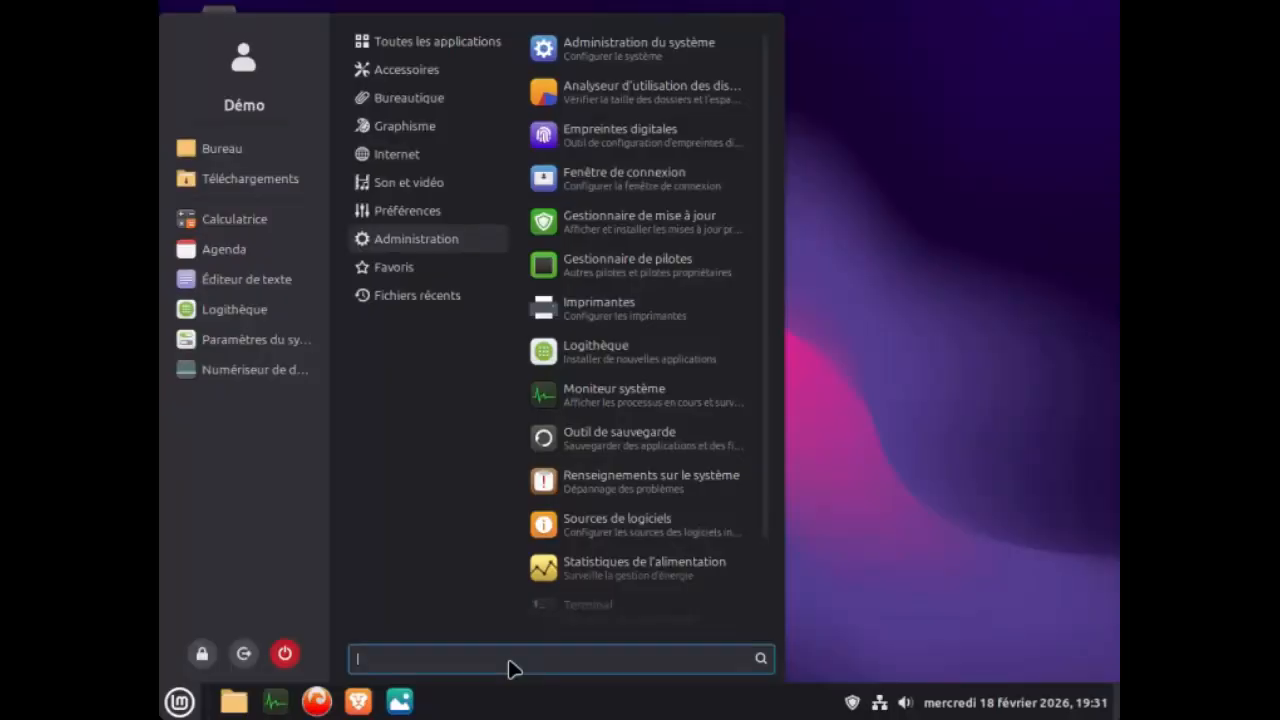
type("dema")
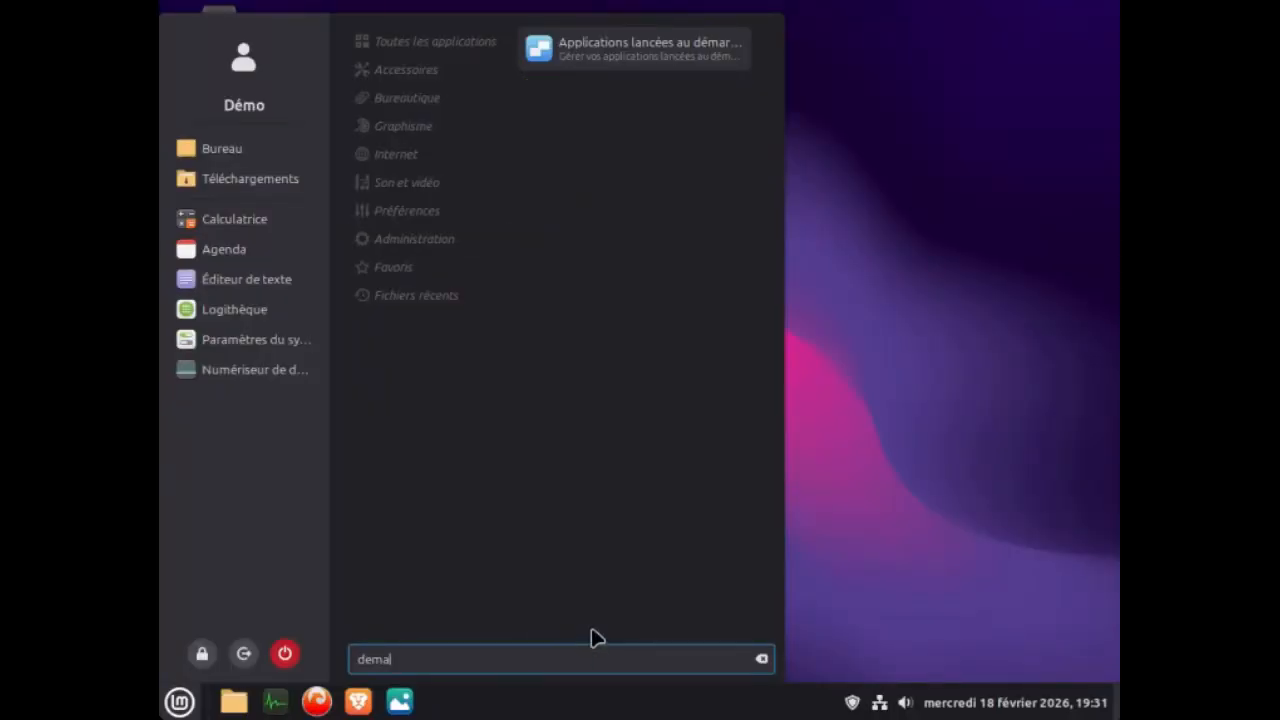
left_click(617, 55)
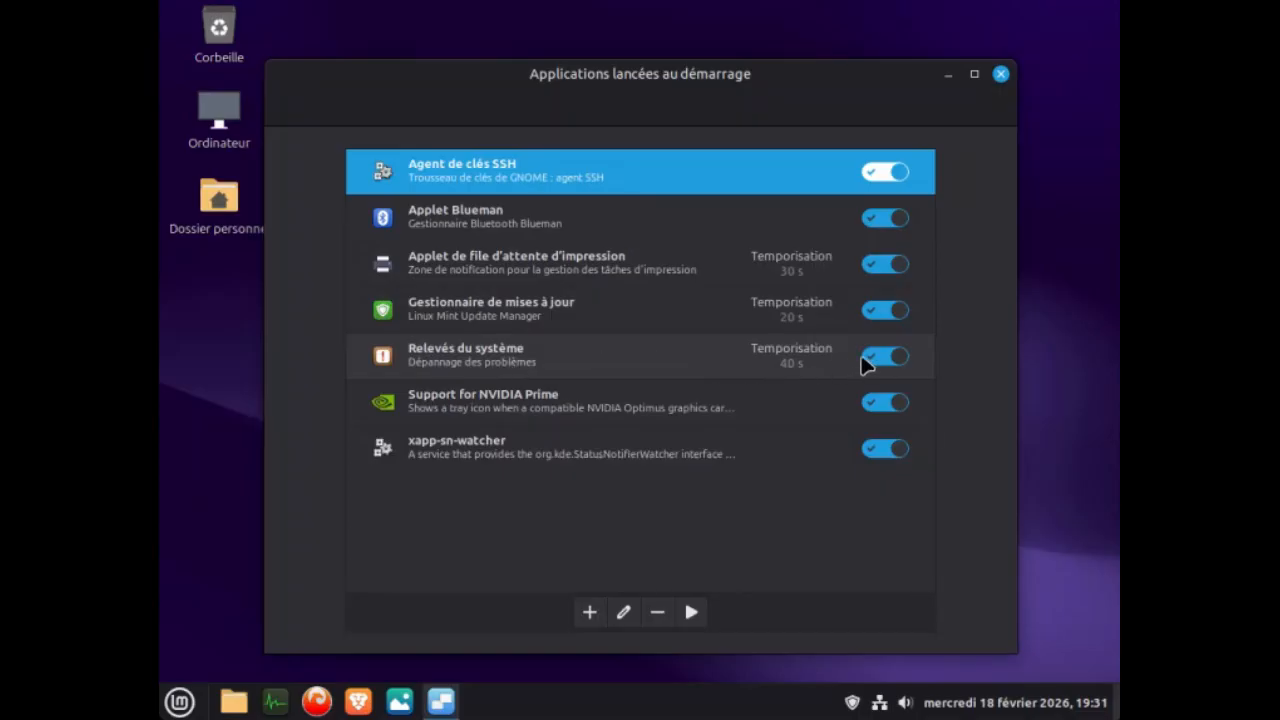
Disable the Relevés du système startup entry and remove it from the startup applications.
left_click(538, 369)
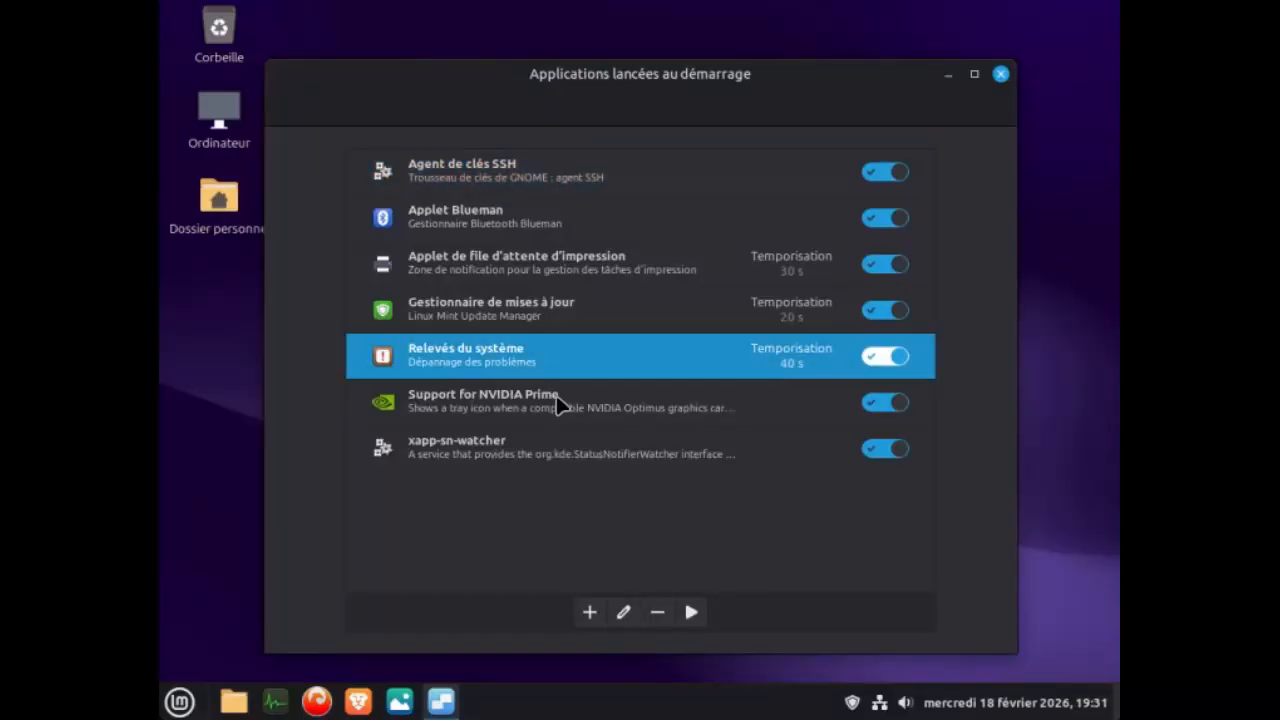
left_click(877, 360)
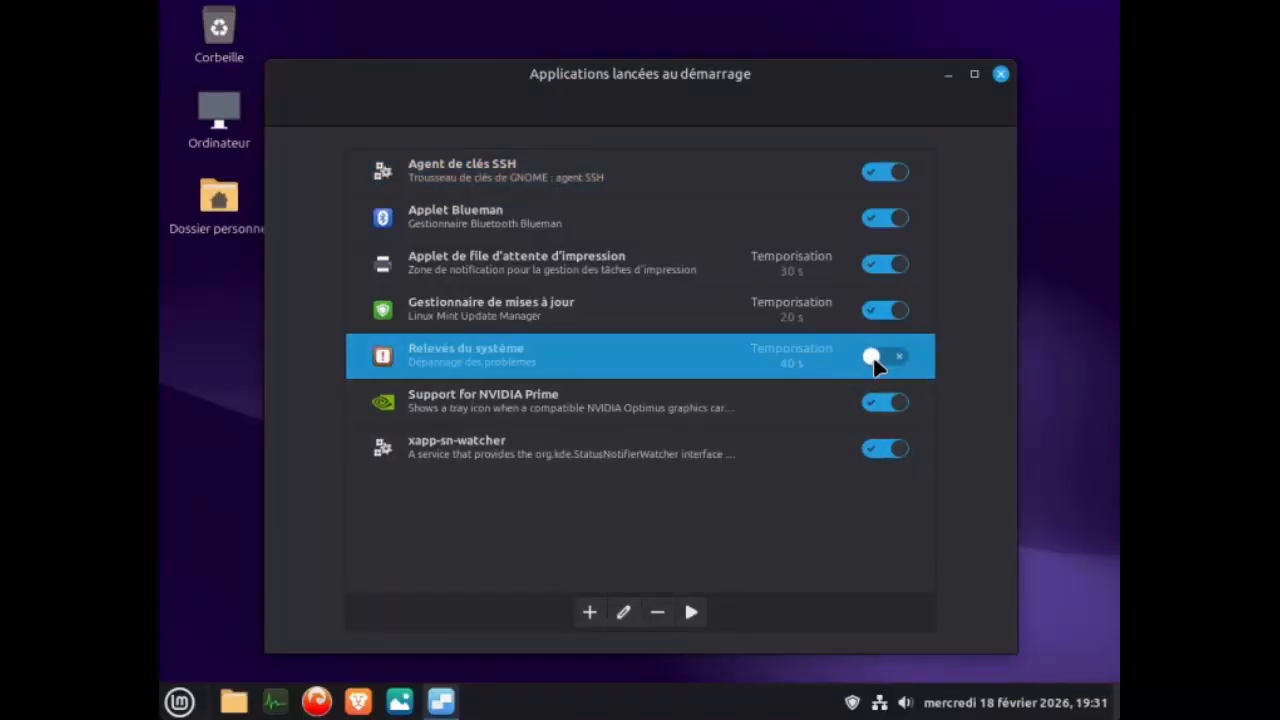
left_click(660, 617)
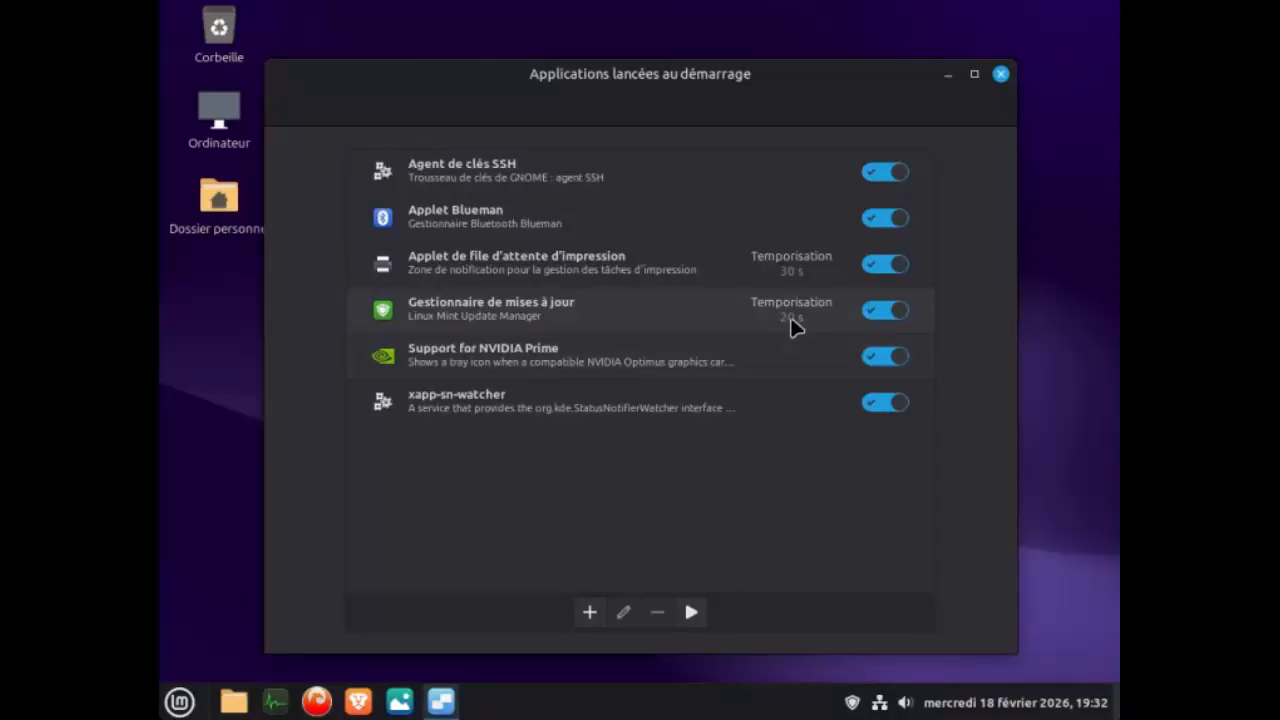
Disable and remove the Support for NVIDIA Prime startup entry, and close the startup applications settings.
left_click(882, 360)
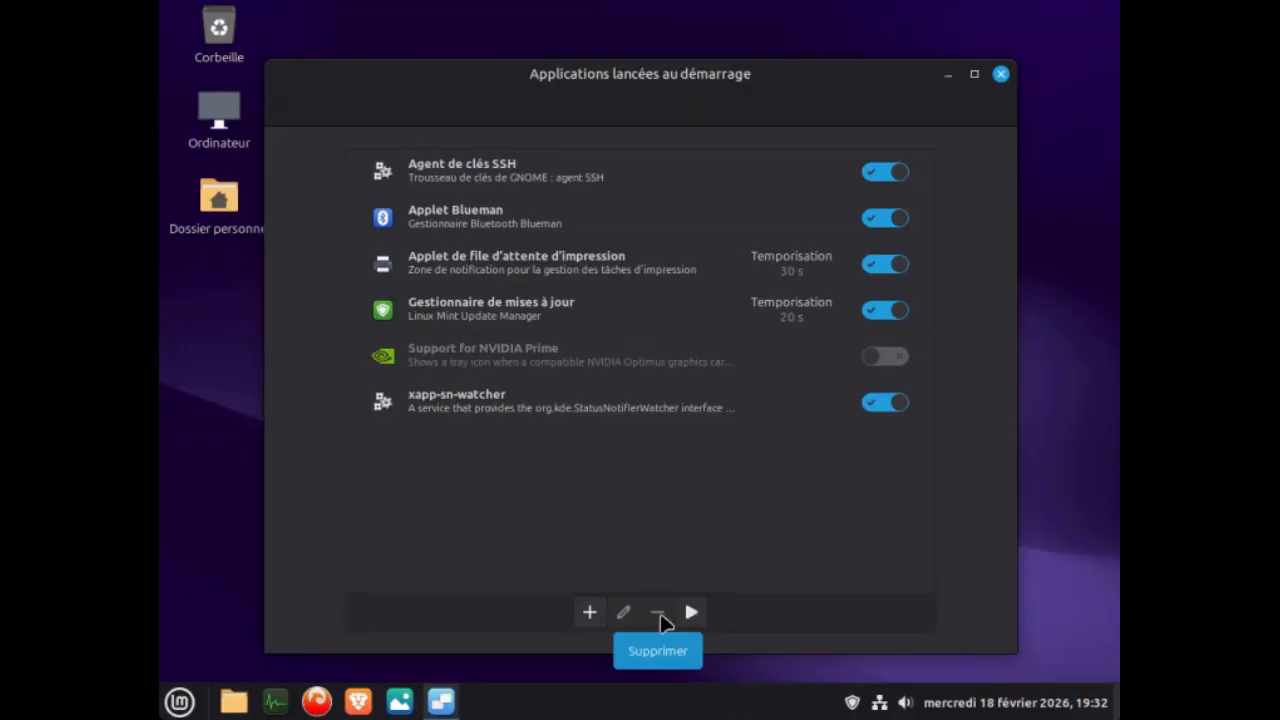
left_click(515, 350)
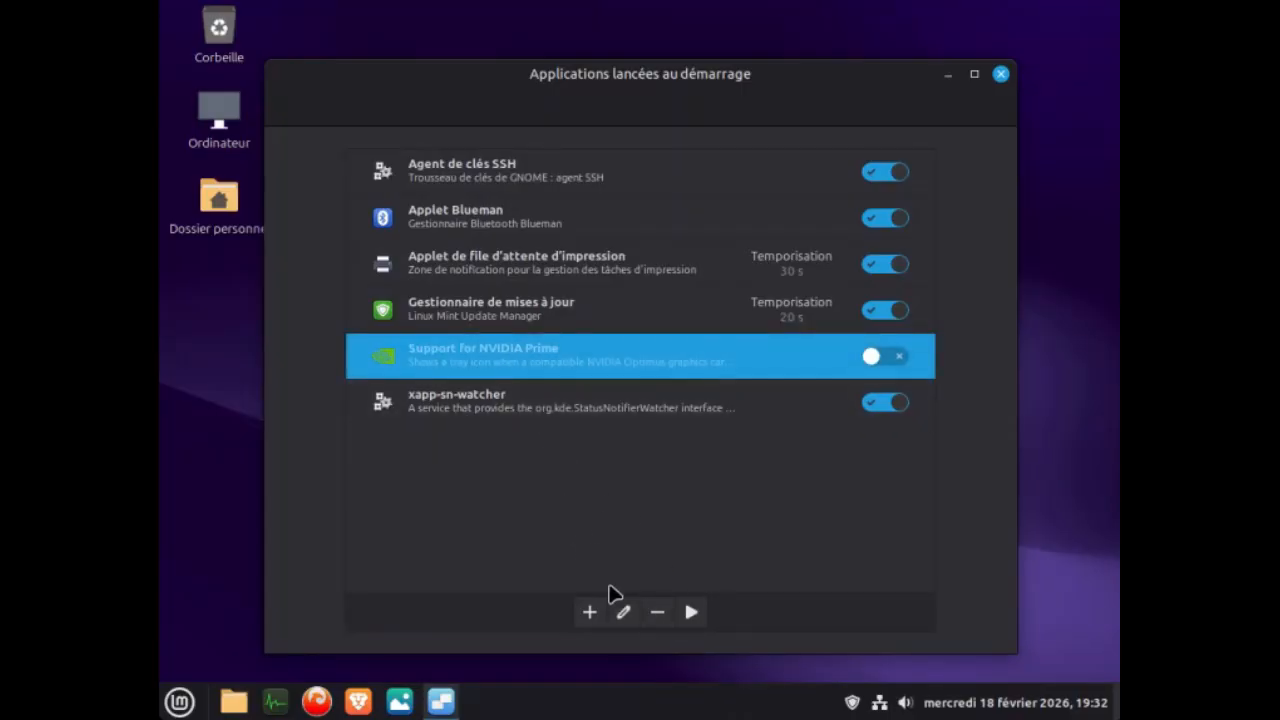
left_click(658, 612)
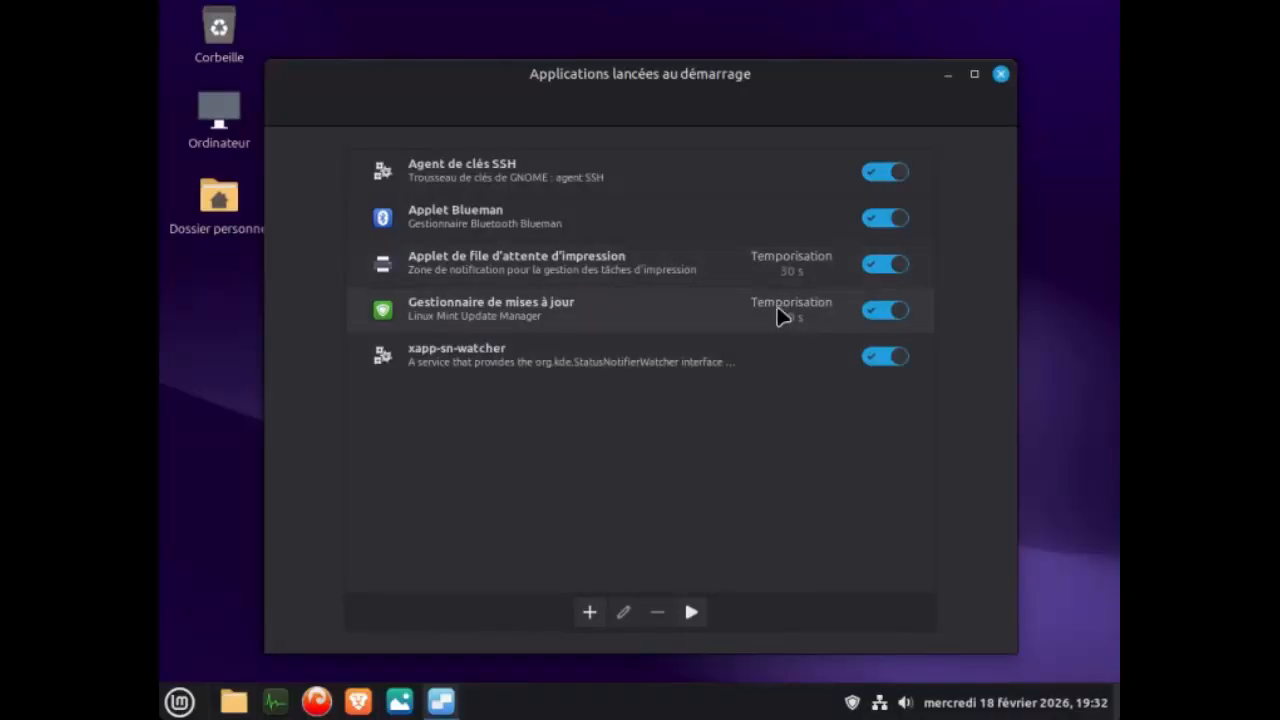
left_click(1001, 75)
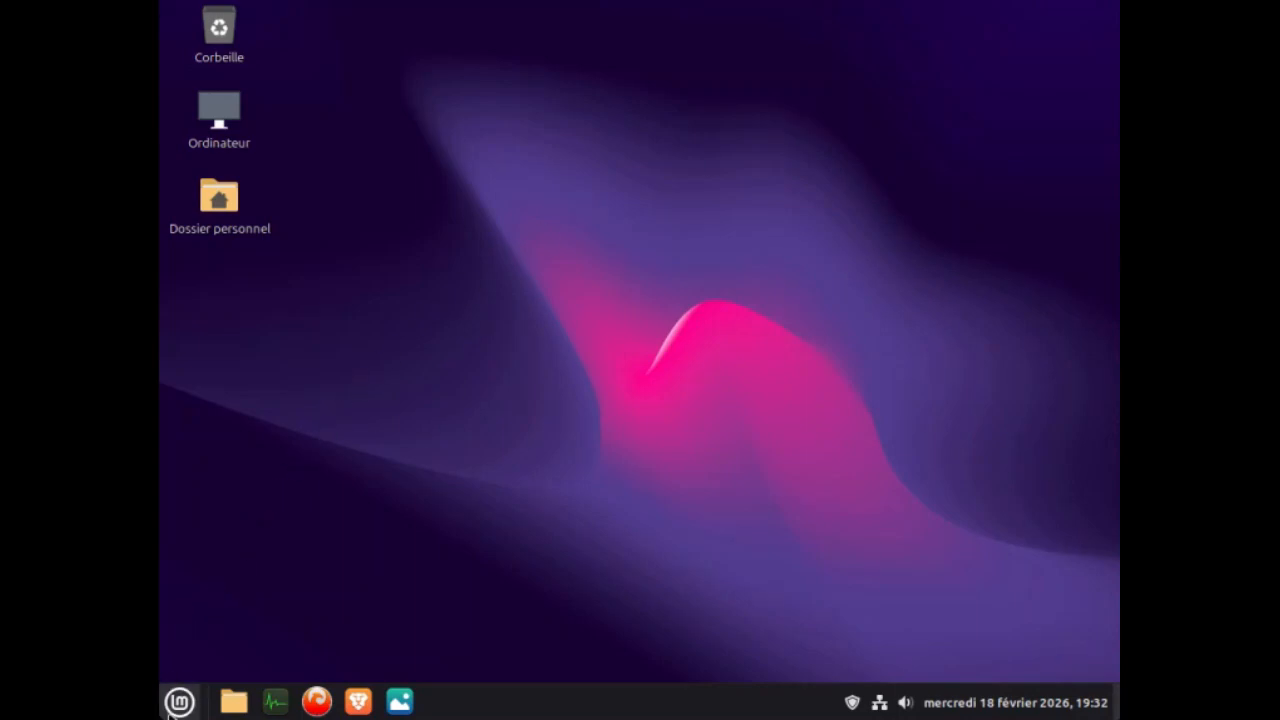
Find the Applications par défaut settings, set Brave as the default web browser, and close the settings.
left_click(179, 702)
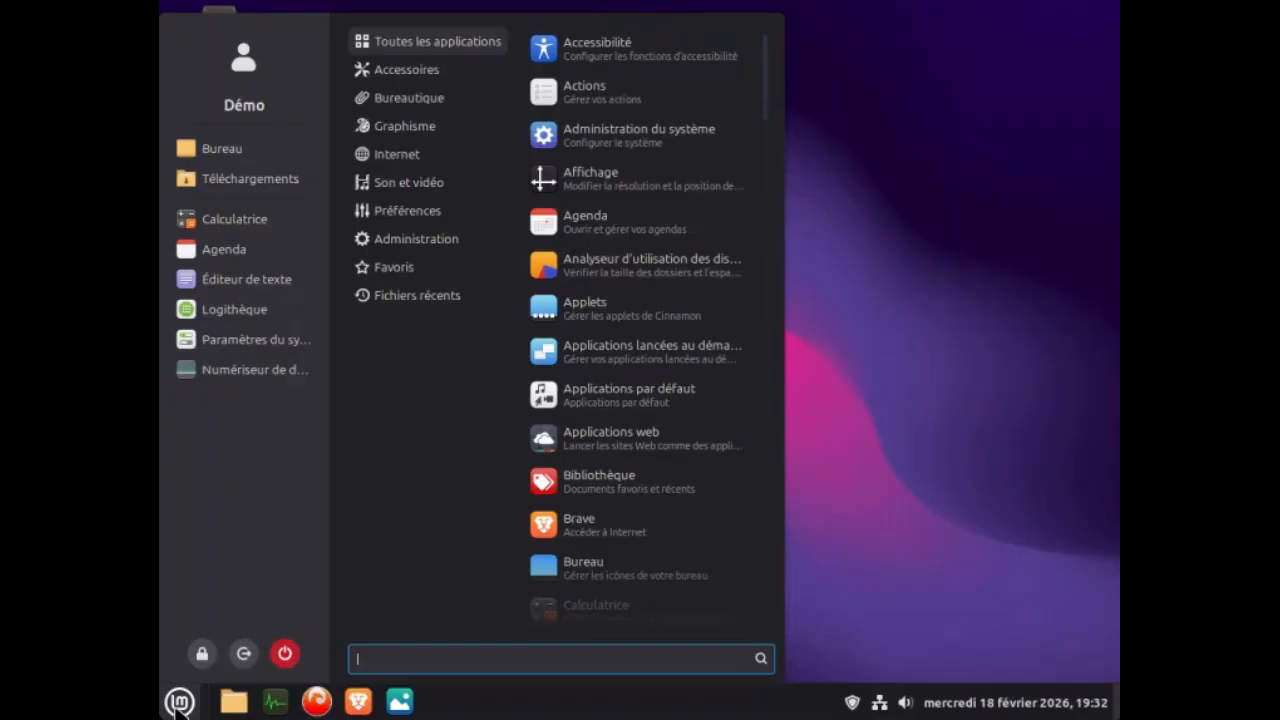
type("defa")
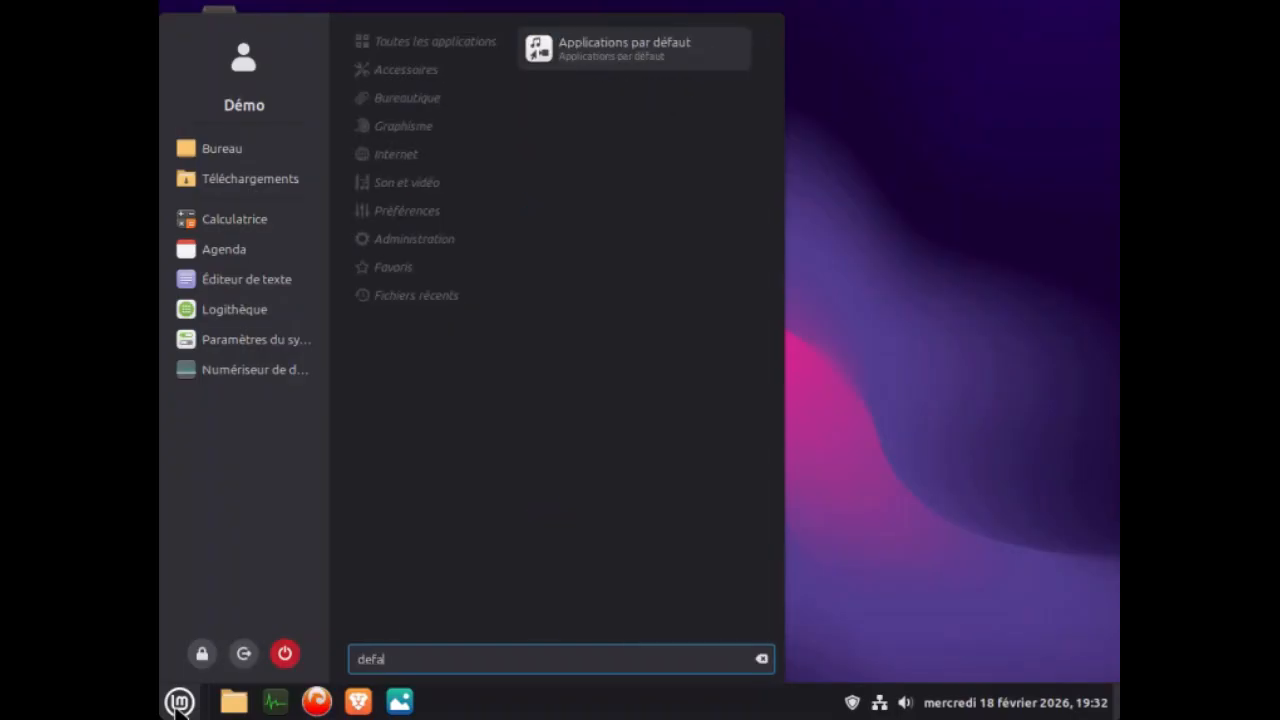
left_click(605, 50)
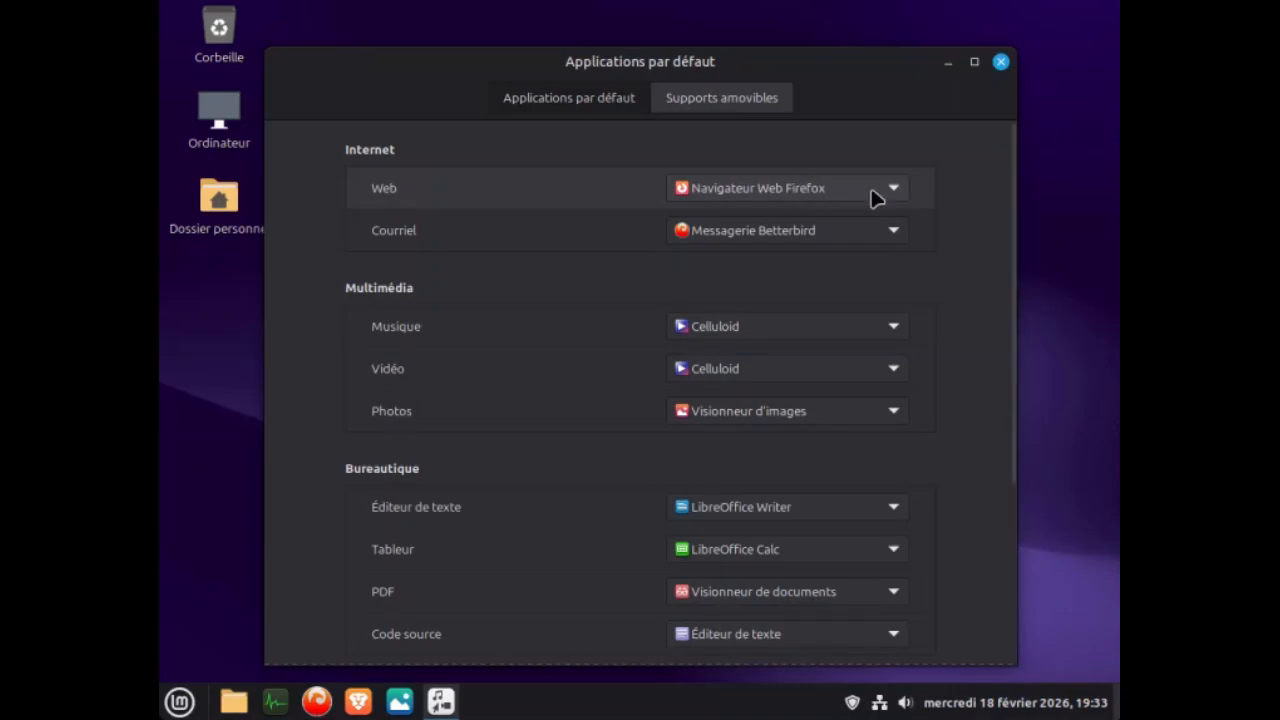
left_click(896, 192)
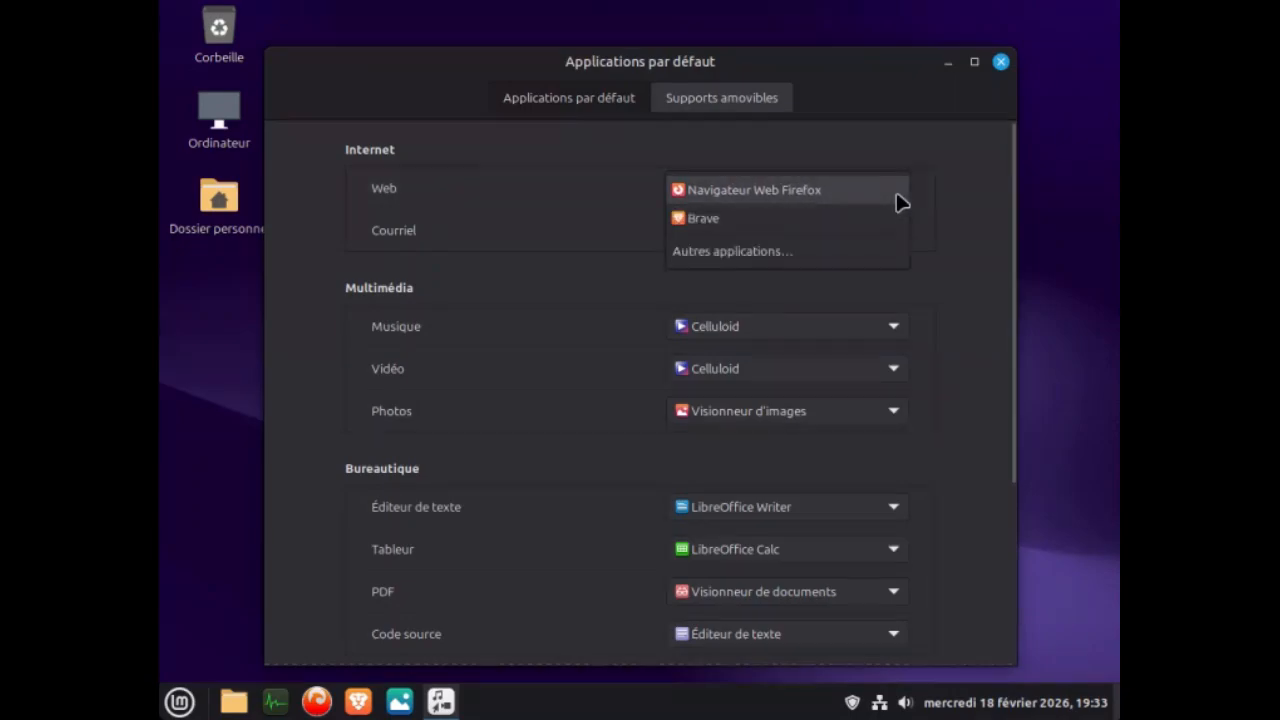
left_click(723, 220)
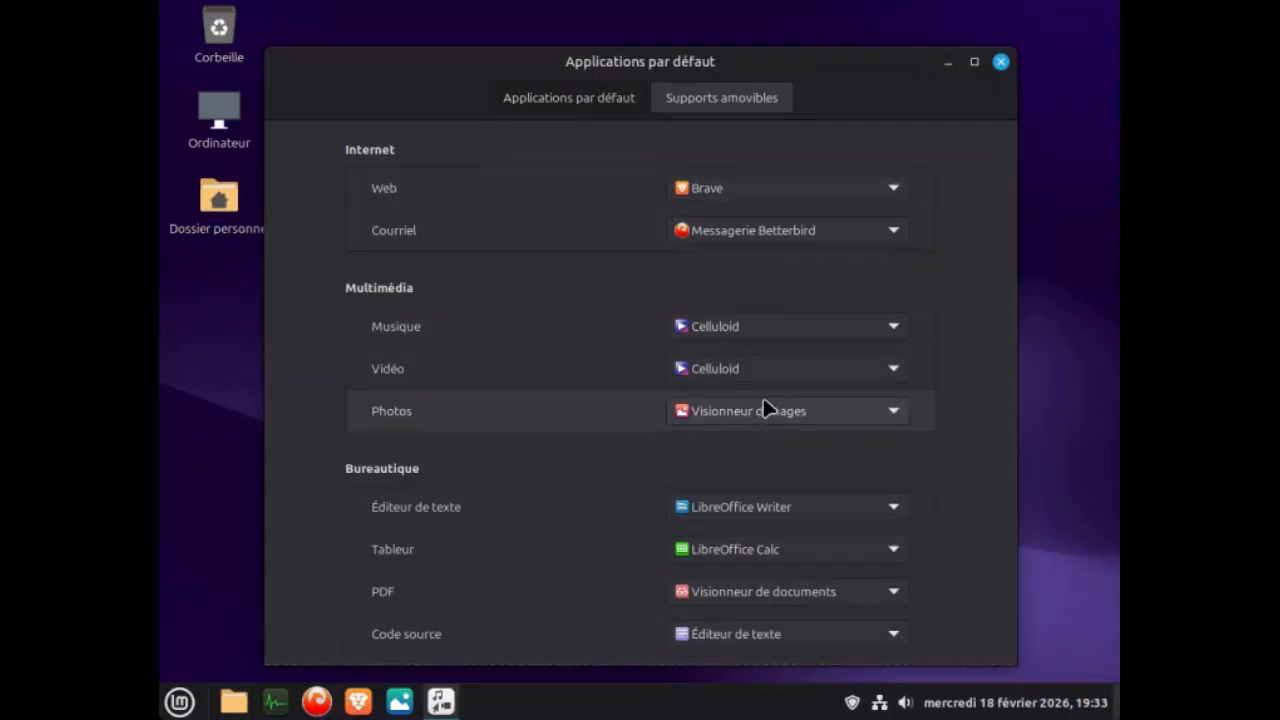
left_click(1001, 64)
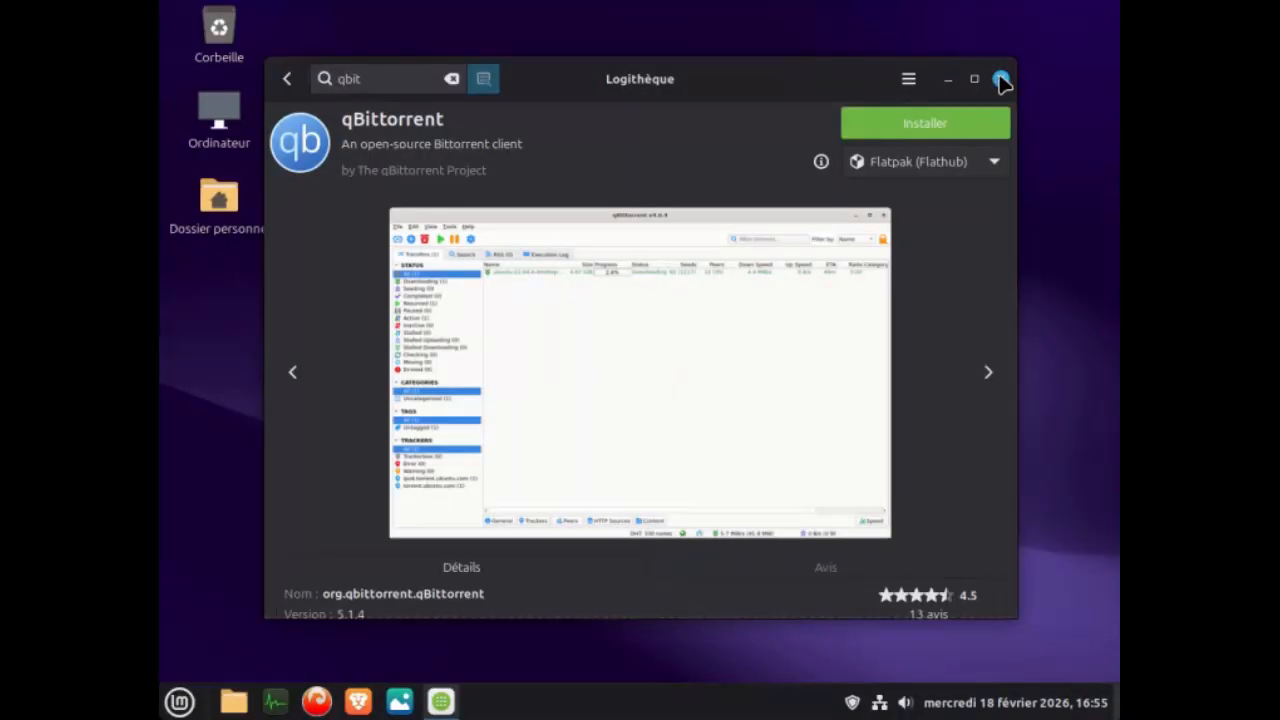
Close Logithèque and shut down the computer.
left_click(1001, 80)
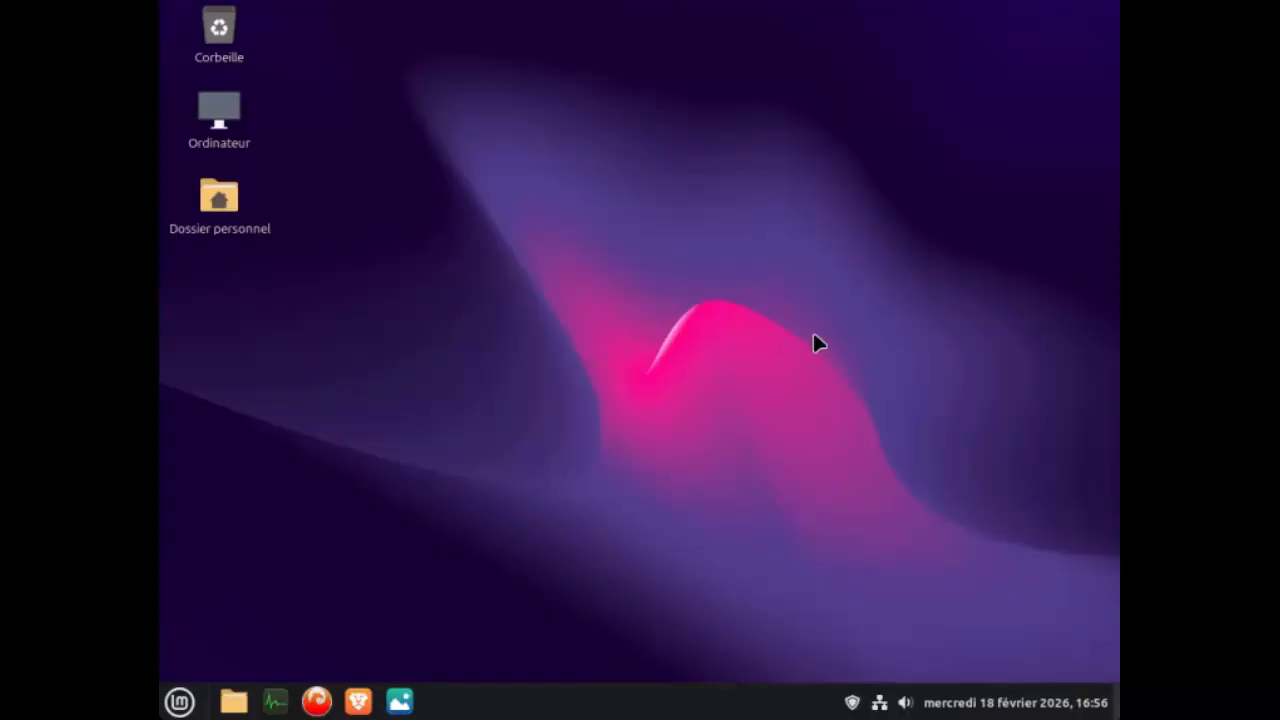
left_click(178, 702)
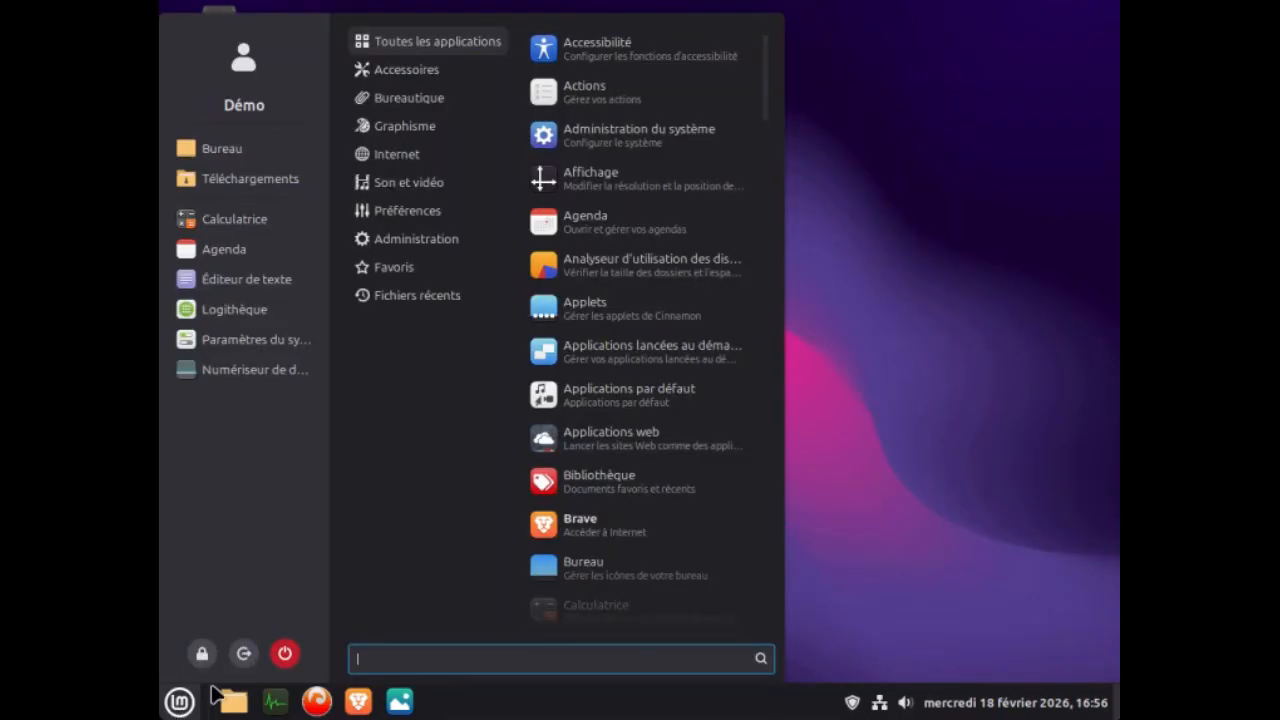
left_click(287, 657)
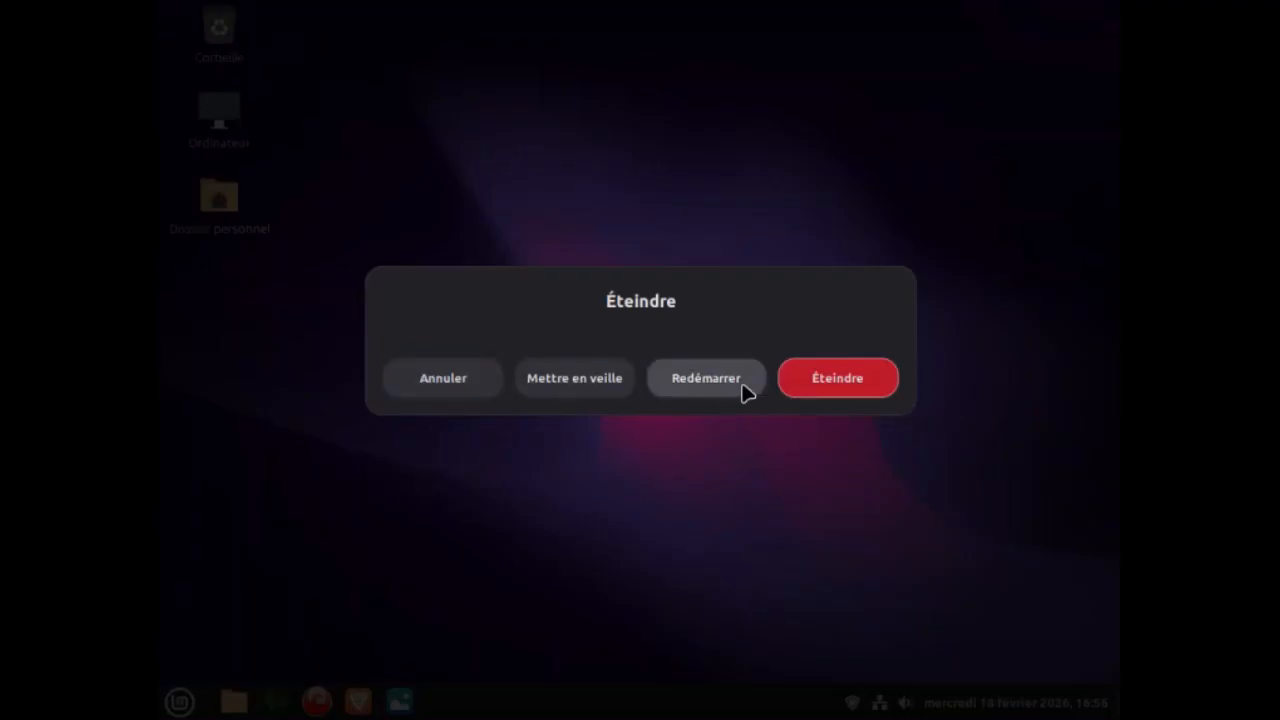
left_click(858, 380)
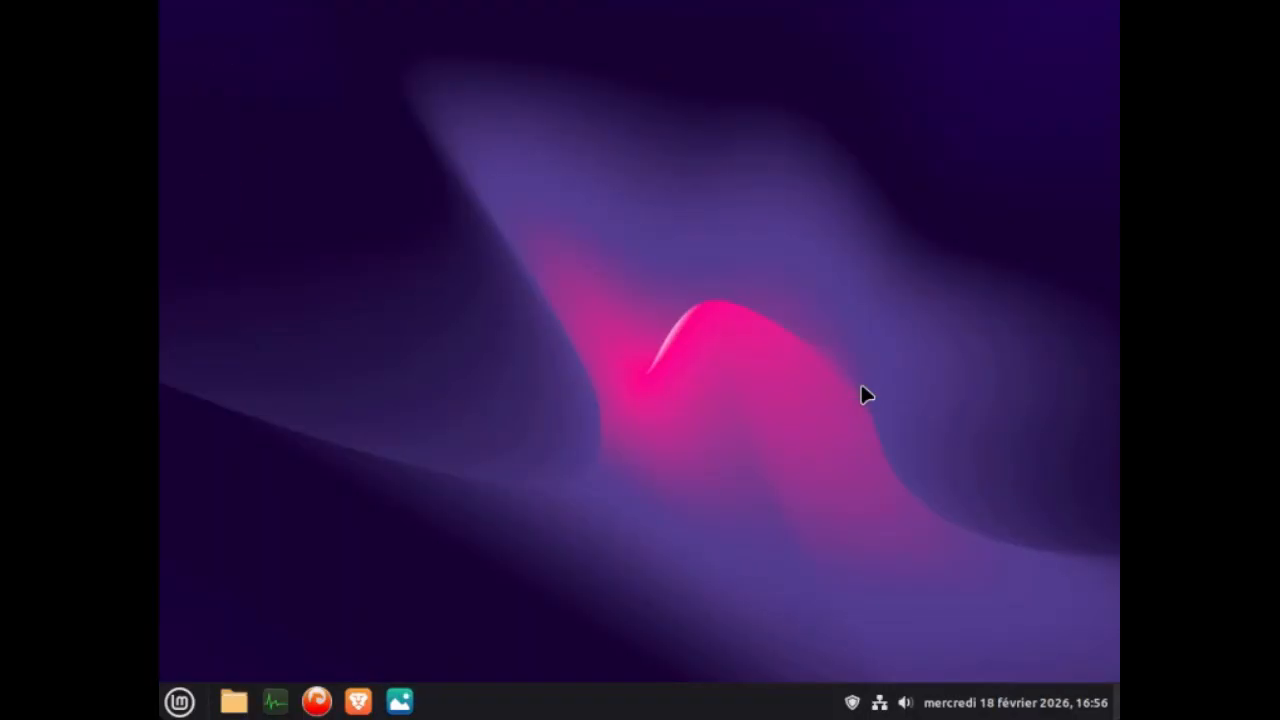